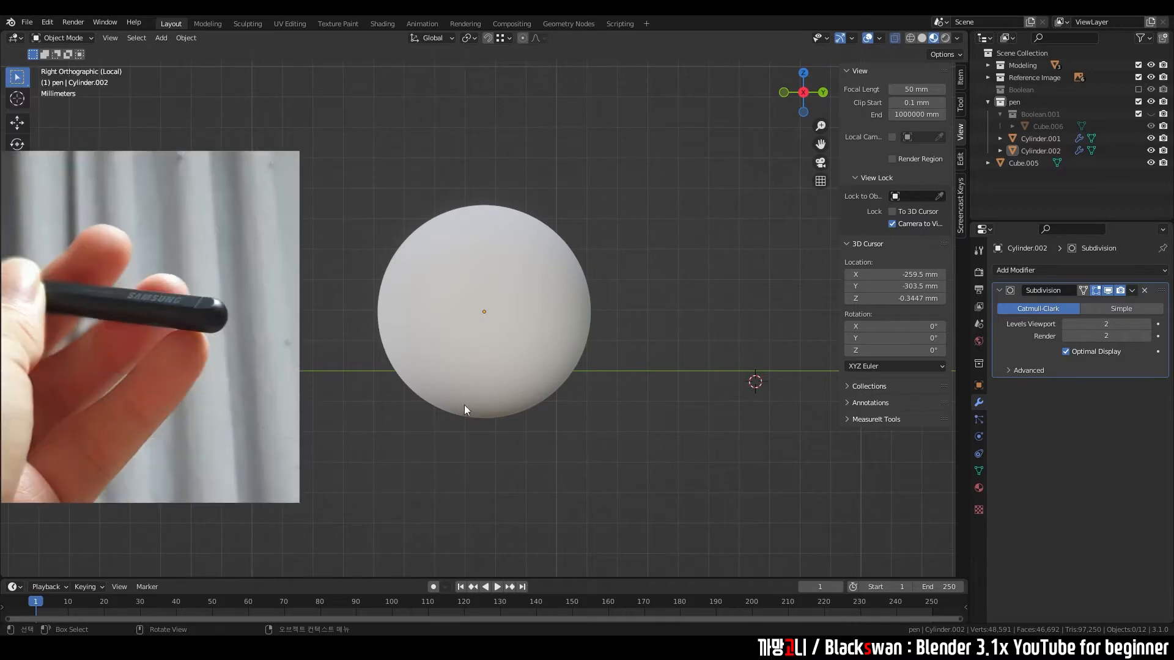
Step: Enter Edit Mode on the pen body and turn off its Subdivision modifier's viewport display
left_click(557, 336)
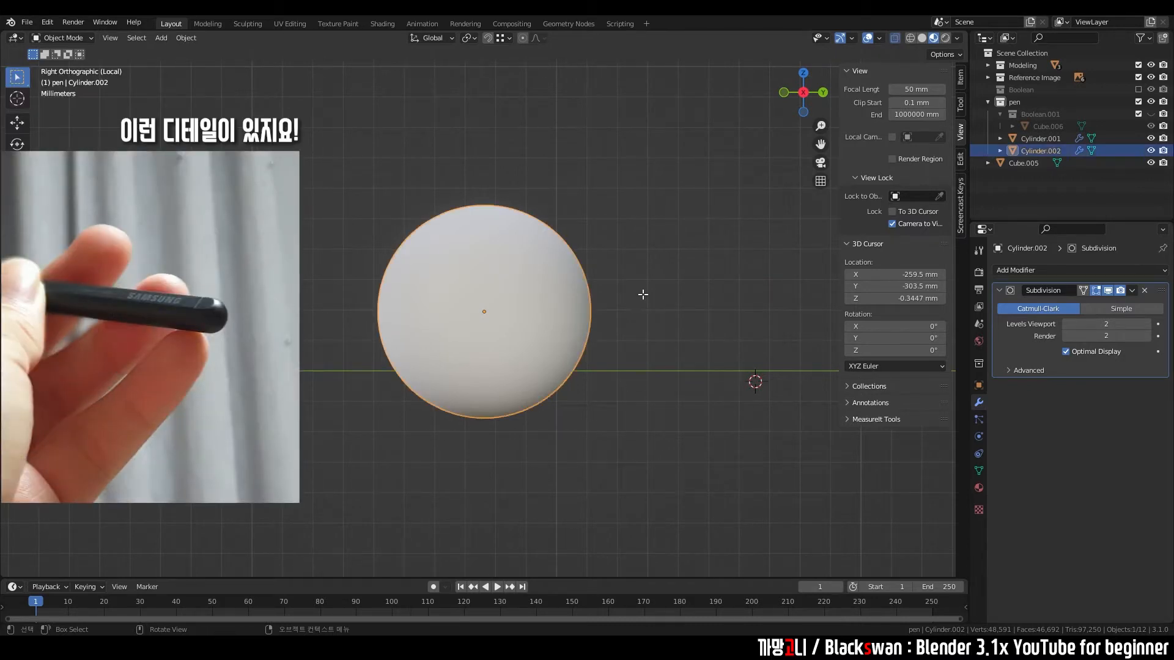
key("Tab")
scroll(648, 299, "up", 2)
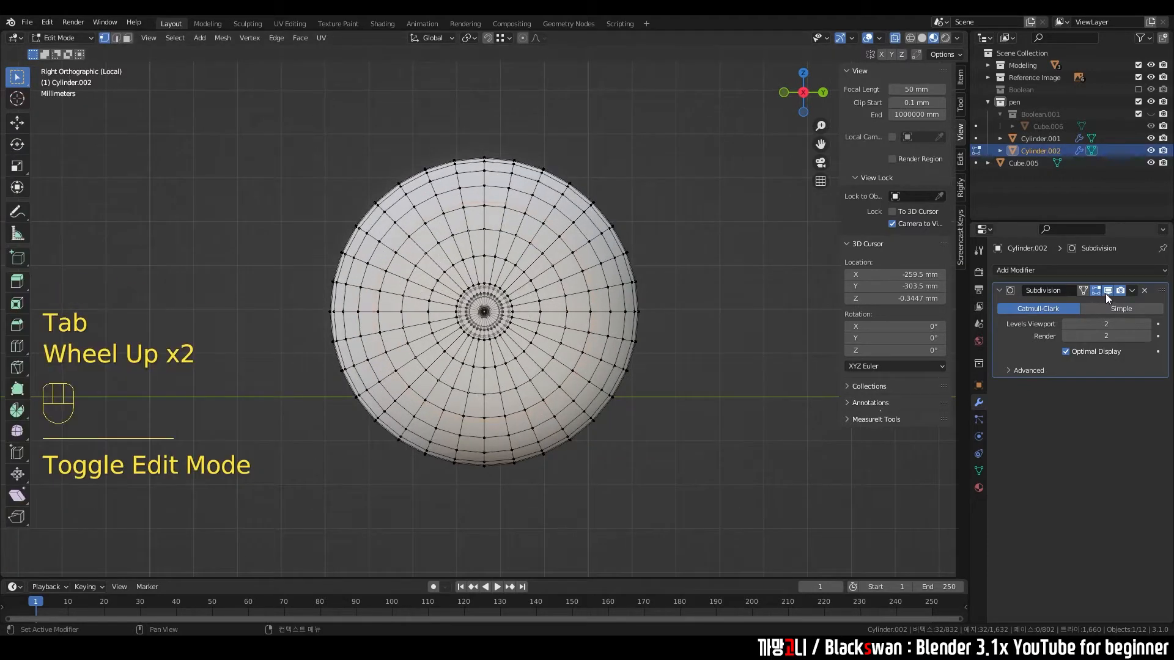
left_click(1108, 291)
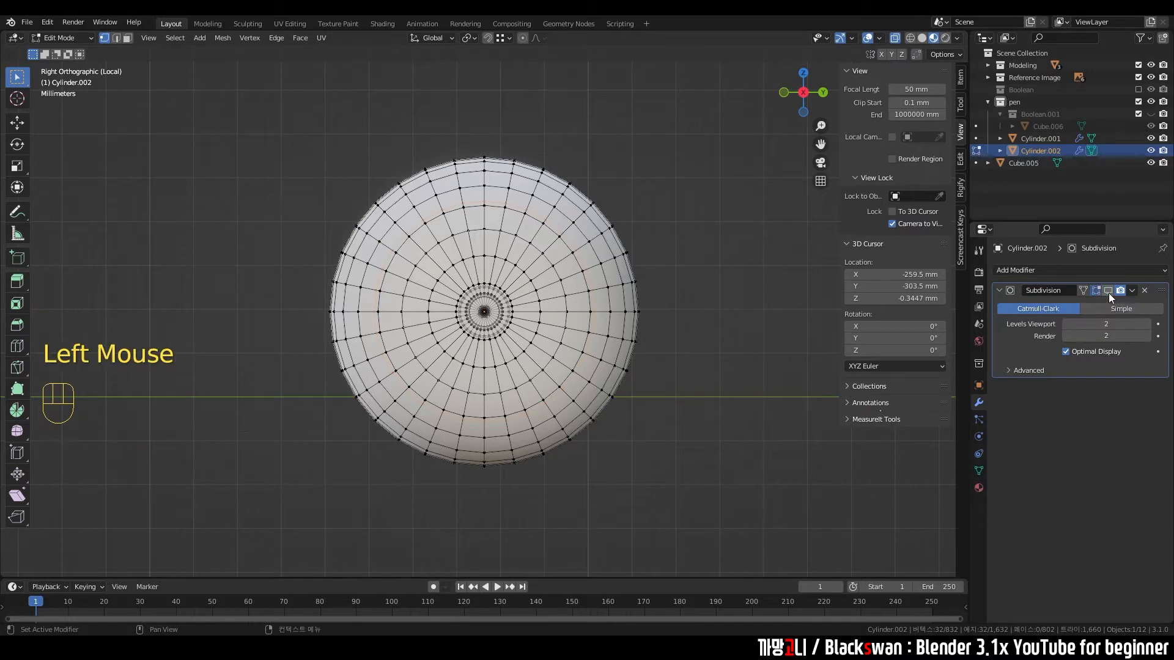
left_click(671, 438)
scroll(655, 437, "down", 1)
key("1")
left_click(606, 428)
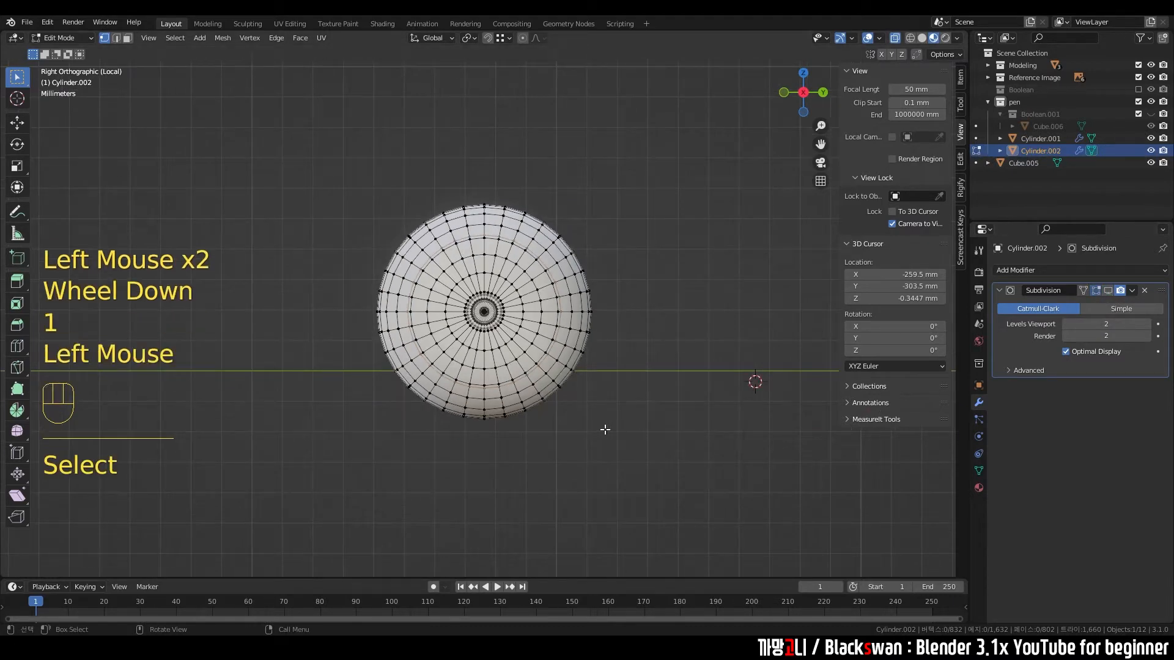
scroll(606, 427, "up", 1)
middle_click_drag(605, 427, 582, 398, "shift")
scroll(442, 443, "up", 2)
left_click_drag(392, 421, 584, 467)
left_click(534, 472)
scroll(536, 472, "down", 1)
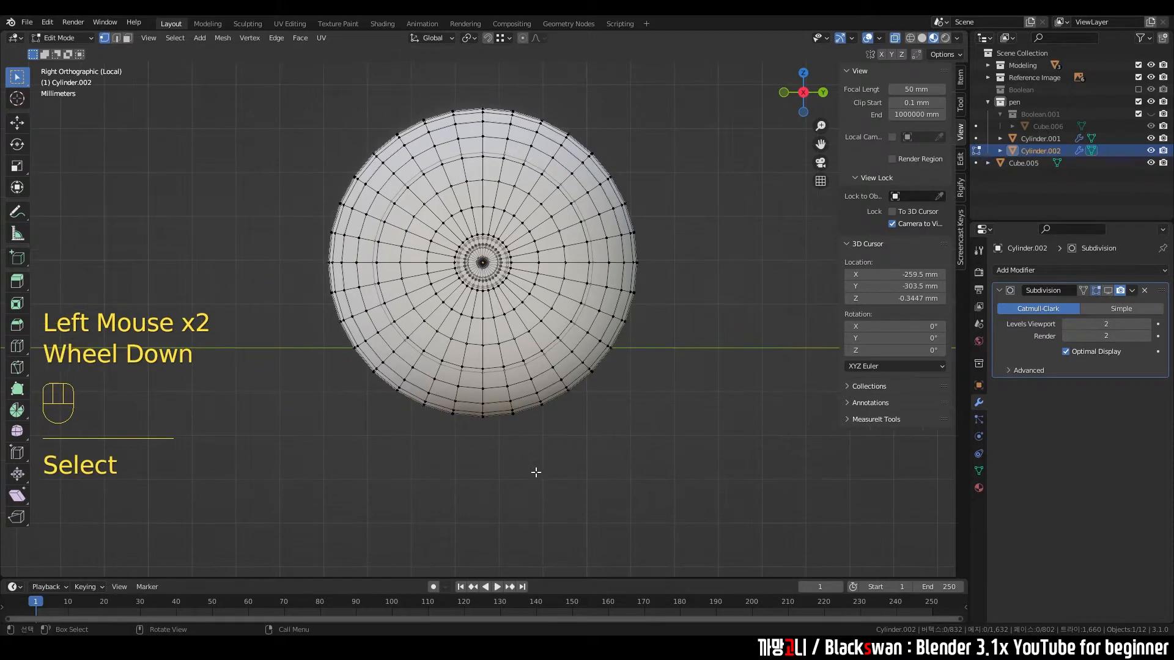
left_click(576, 455)
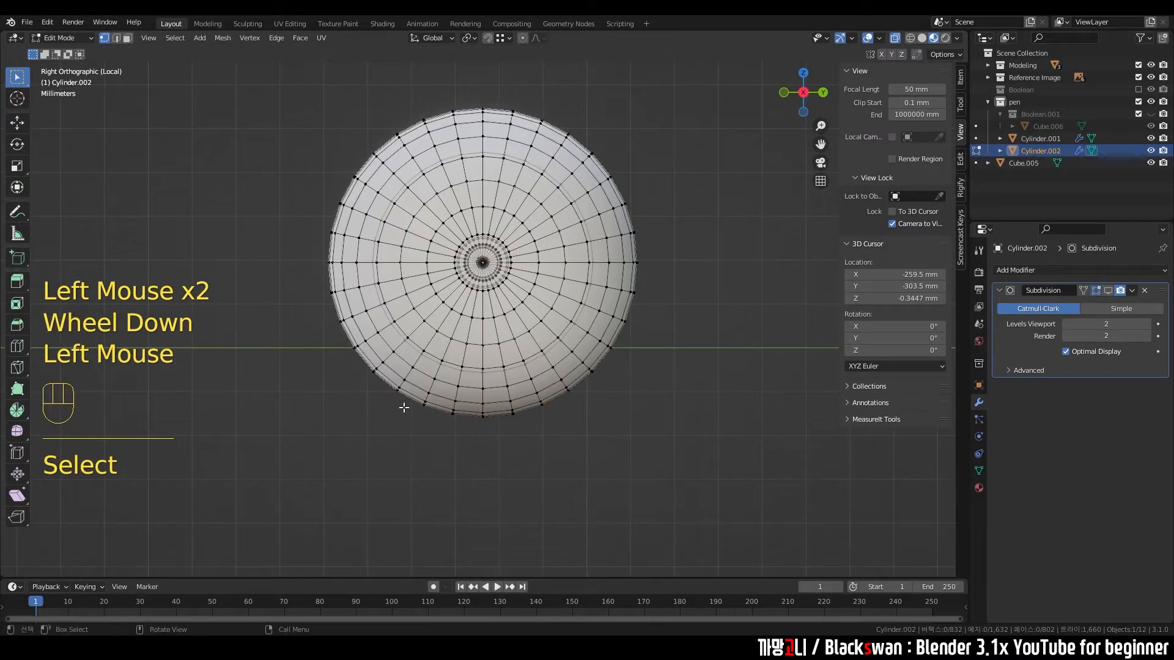
left_click_drag(408, 402, 573, 465)
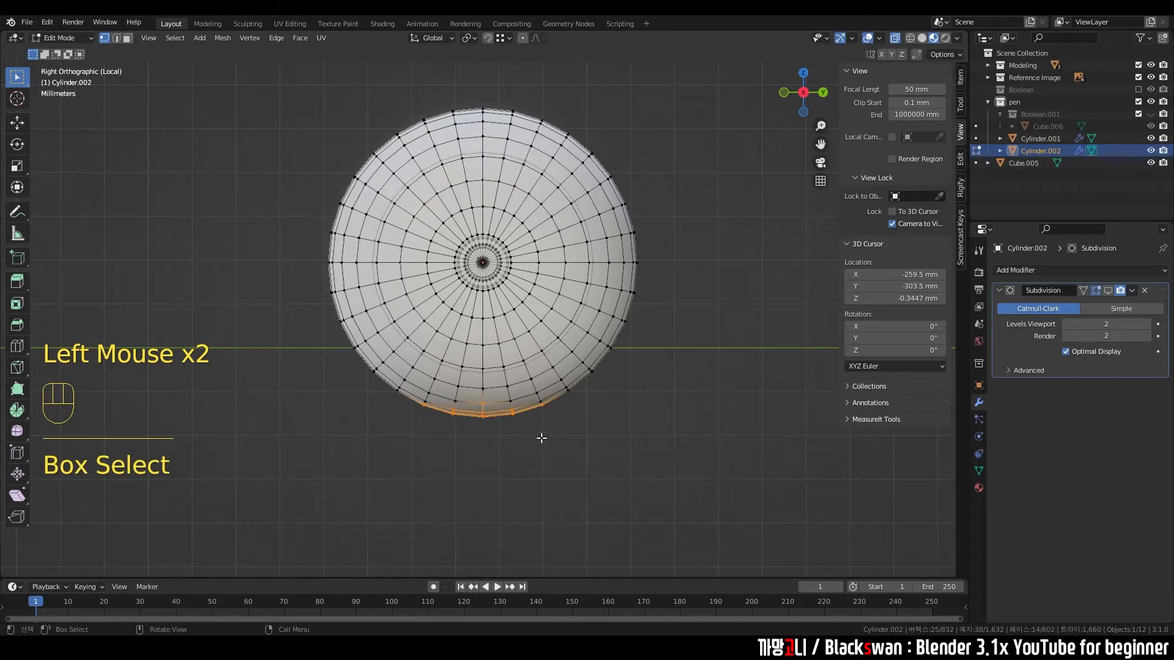
scroll(501, 422, "down", 2)
middle_click_drag(501, 422, 450, 492)
key("grave")
scroll(571, 409, "up", 3)
middle_click_drag(571, 409, 474, 365, "shift")
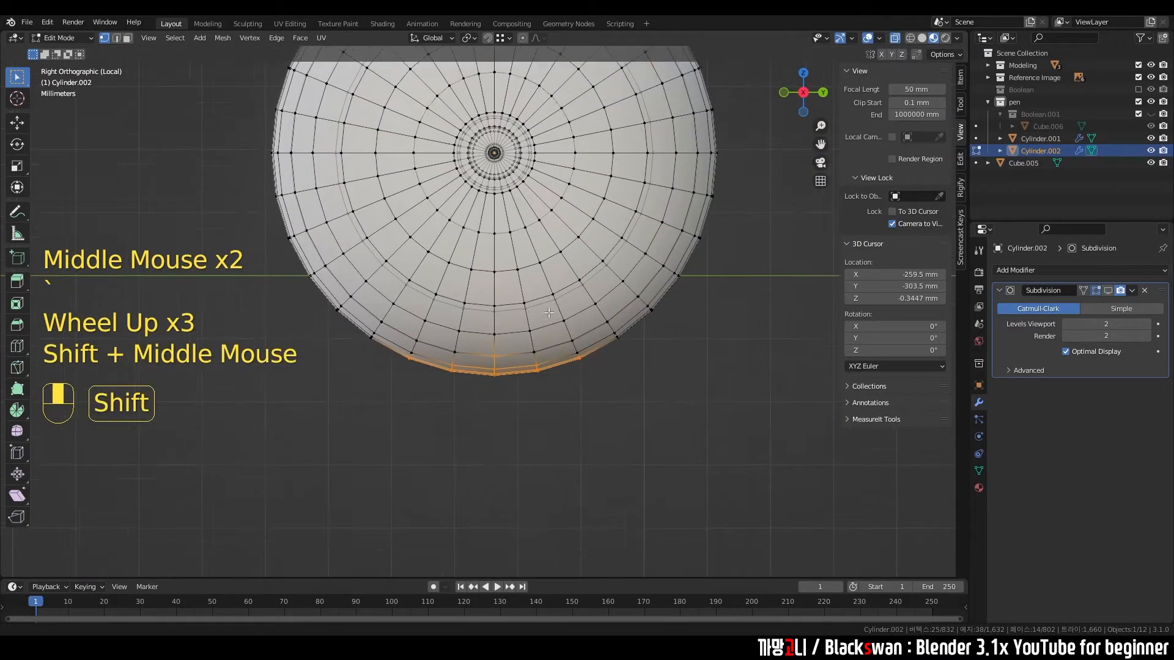
scroll(473, 365, "up", 2)
left_click_drag(473, 365, 509, 380, "ctrl")
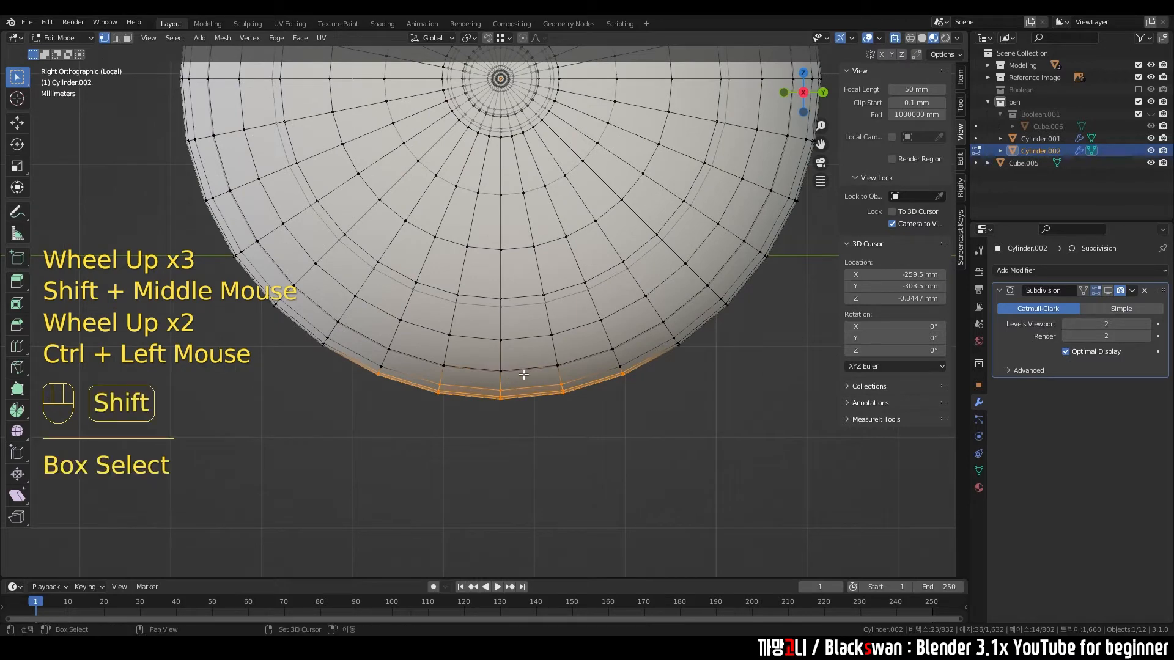
middle_click_drag(524, 374, 456, 335, "shift")
scroll(456, 335, "up", 3)
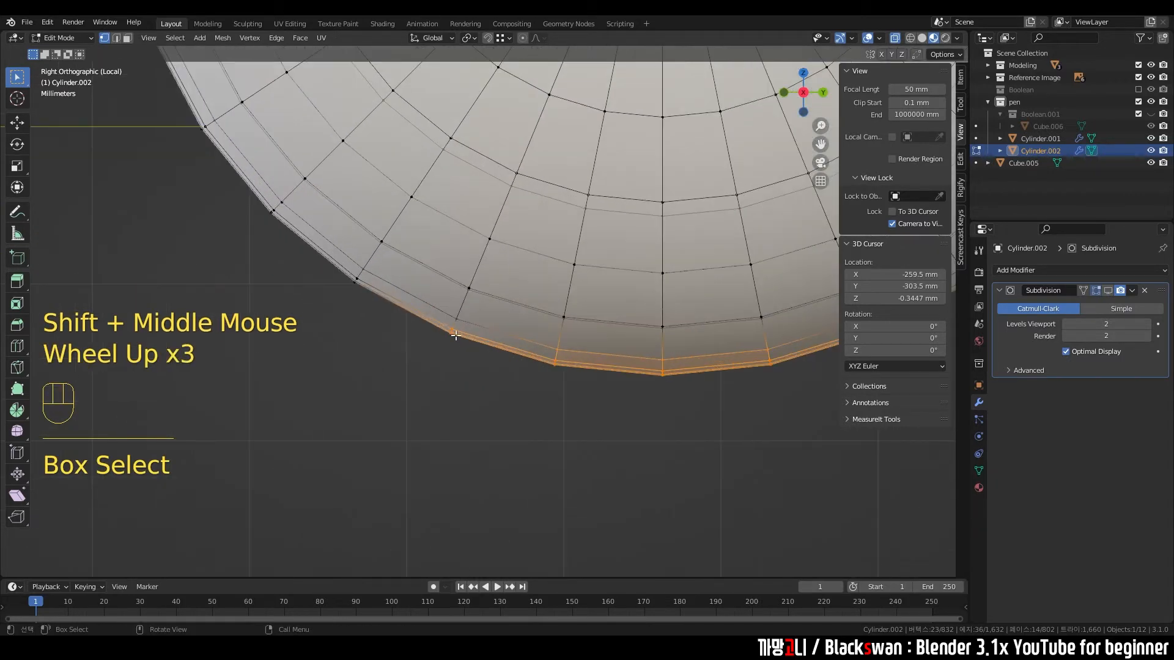
left_click(453, 334, "shift")
left_click(502, 373)
Step: Select the five lowest vertex columns of the pen body in the Right orthographic view, including the hidden ones behind
left_click_drag(429, 311, 462, 383)
left_click_drag(538, 335, 574, 385, "shift")
left_click_drag(653, 343, 707, 423, "shift")
left_click_drag(751, 336, 802, 396, "shift")
scroll(764, 392, "down", 2)
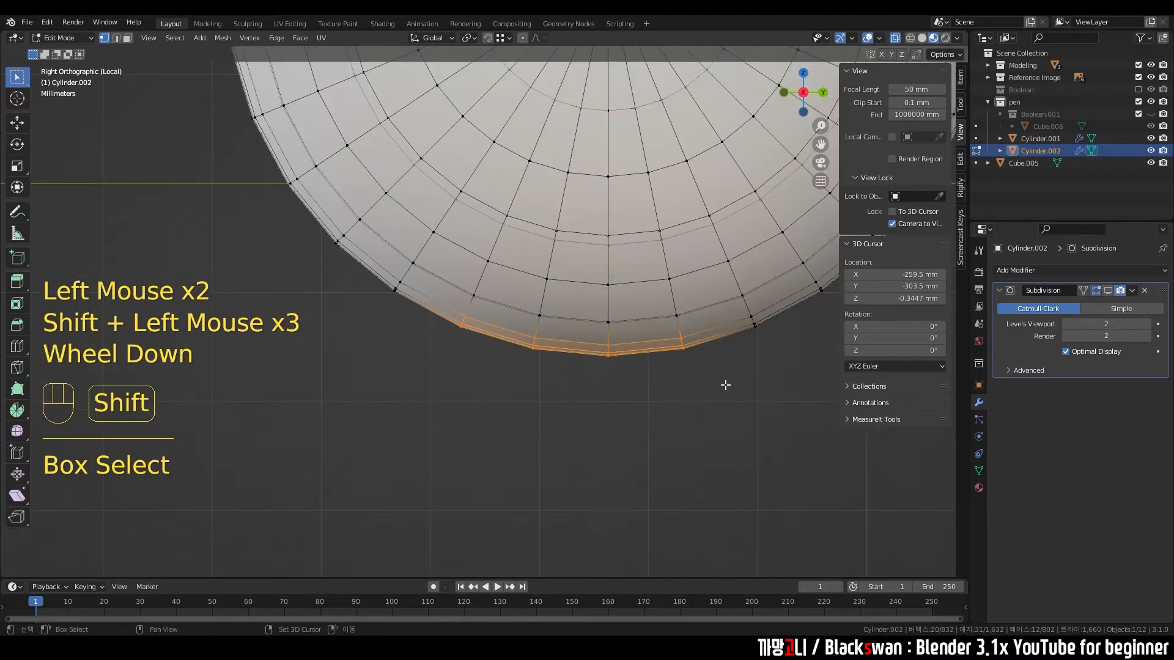
middle_click_drag(726, 386, 674, 394, "shift")
left_click_drag(692, 312, 721, 357, "shift")
middle_click_drag(620, 381, 562, 392, "shift")
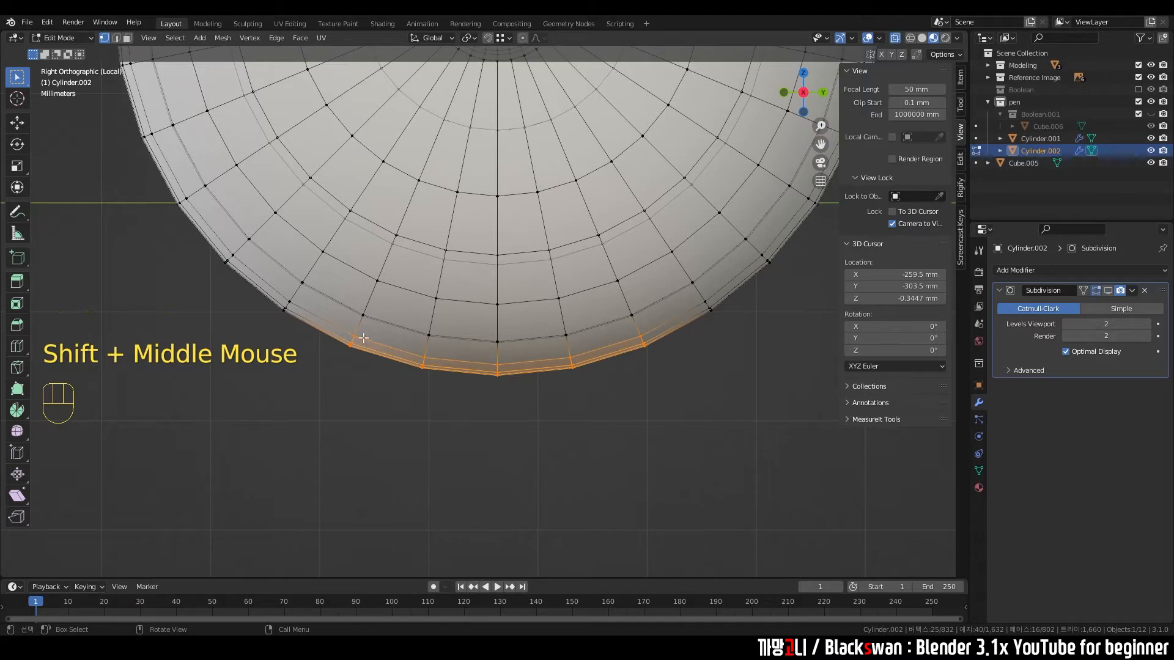
Step: Inspect the selected underside vertices along the pen's length up to the nib
scroll(385, 359, "down", 2)
middle_click_drag(385, 359, 451, 343)
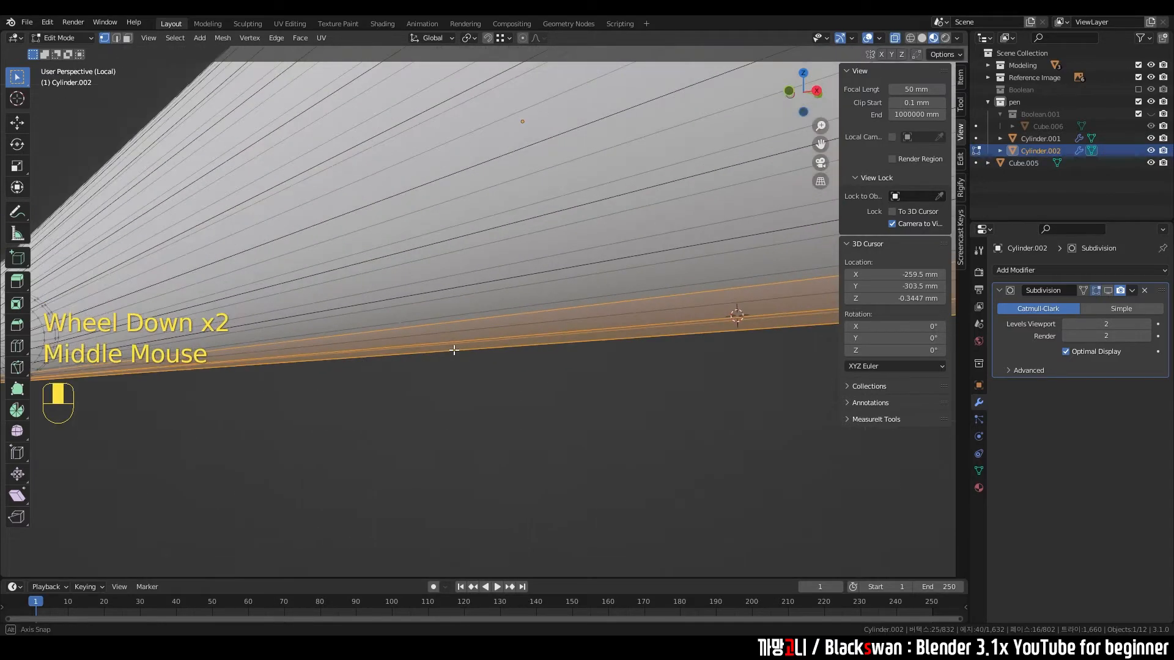
scroll(538, 296, "down", 2)
middle_click_drag(538, 296, 703, 318, "shift")
middle_click_drag(733, 330, 941, 353, "shift")
middle_click_drag(343, 333, 483, 330, "shift")
scroll(464, 330, "up", 3)
middle_click_drag(391, 329, 550, 337, "shift")
middle_click_drag(550, 336, 601, 302)
middle_click_drag(402, 371, 422, 352, "shift")
scroll(551, 343, "down", 1)
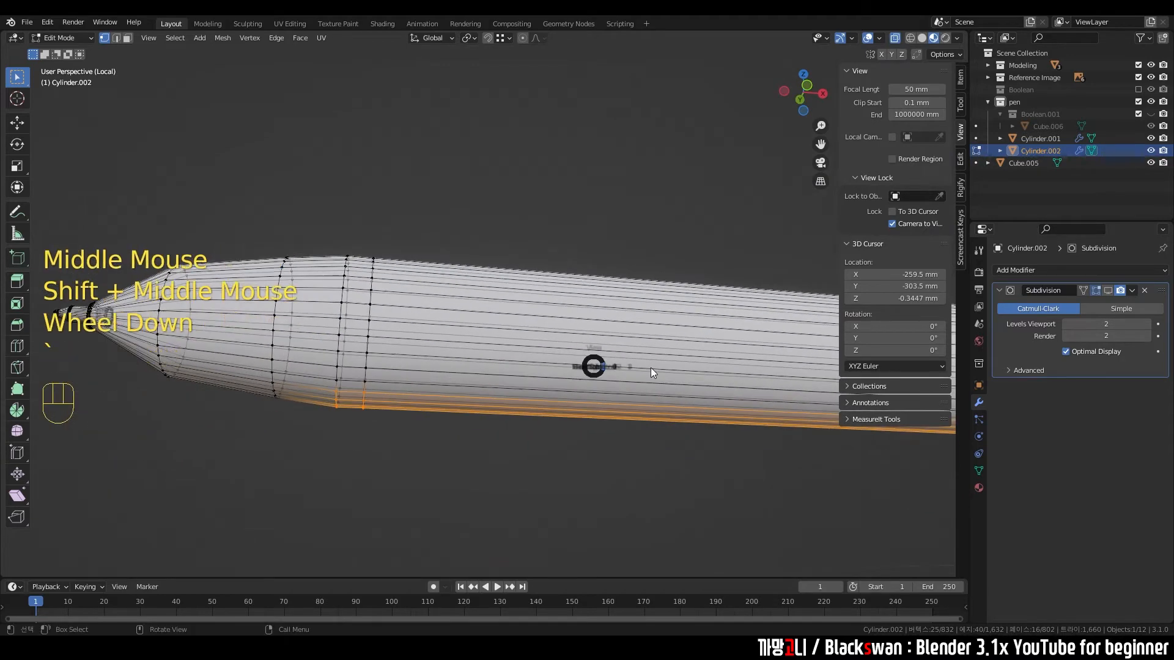
Step: Flatten the selected underside vertices by scaling them to 0 along Z in the Right view
key("grave")
middle_click_drag(618, 375, 67, 478, "shift")
scroll(416, 501, "up", 3)
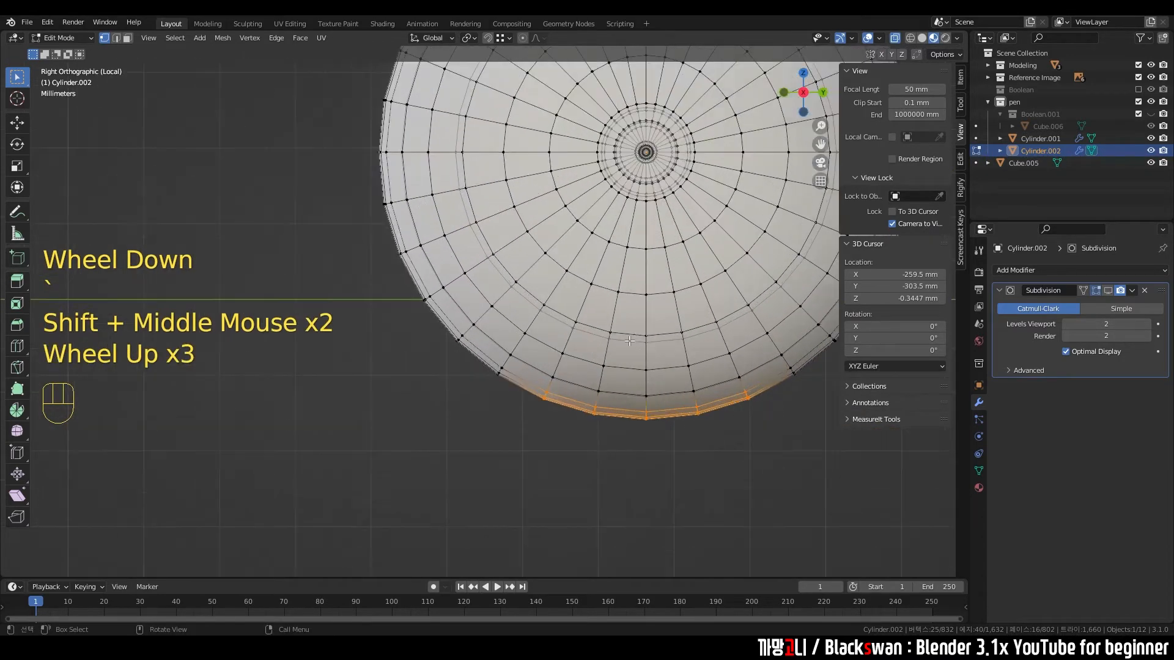
middle_click_drag(416, 502, 415, 379, "shift")
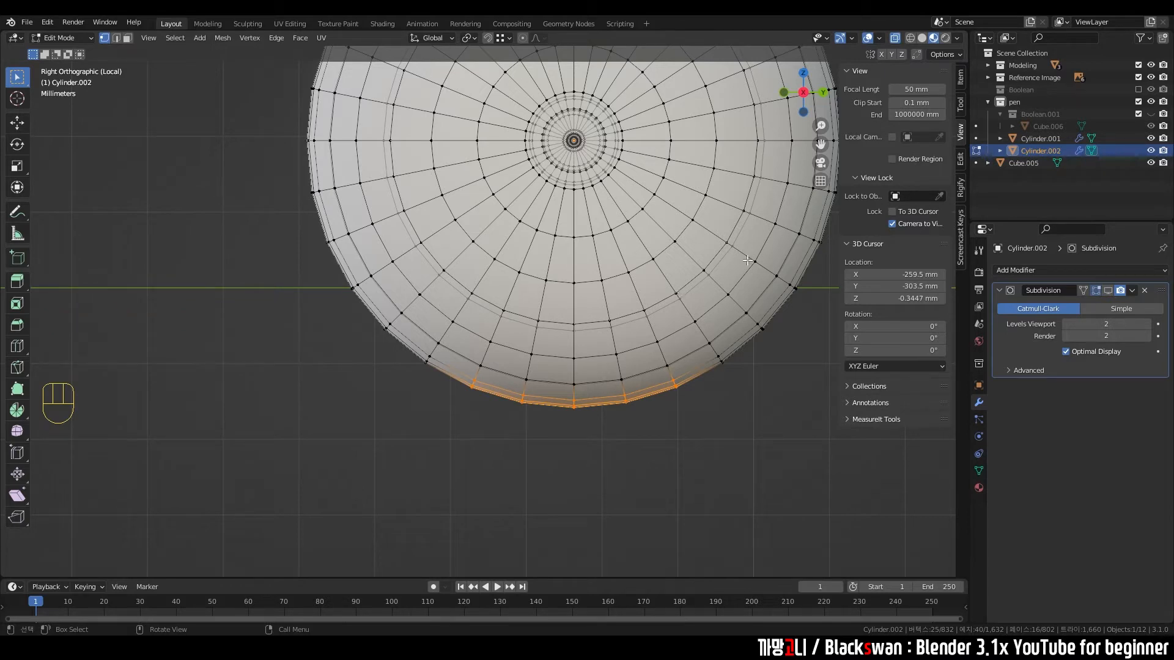
key("s")
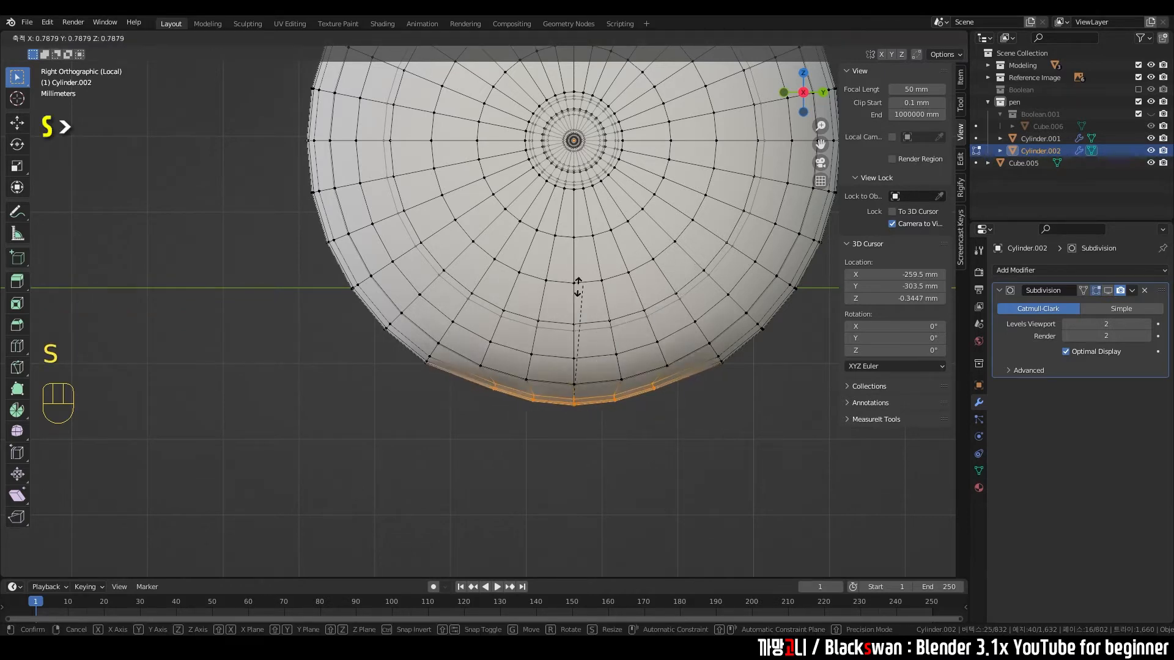
key("z")
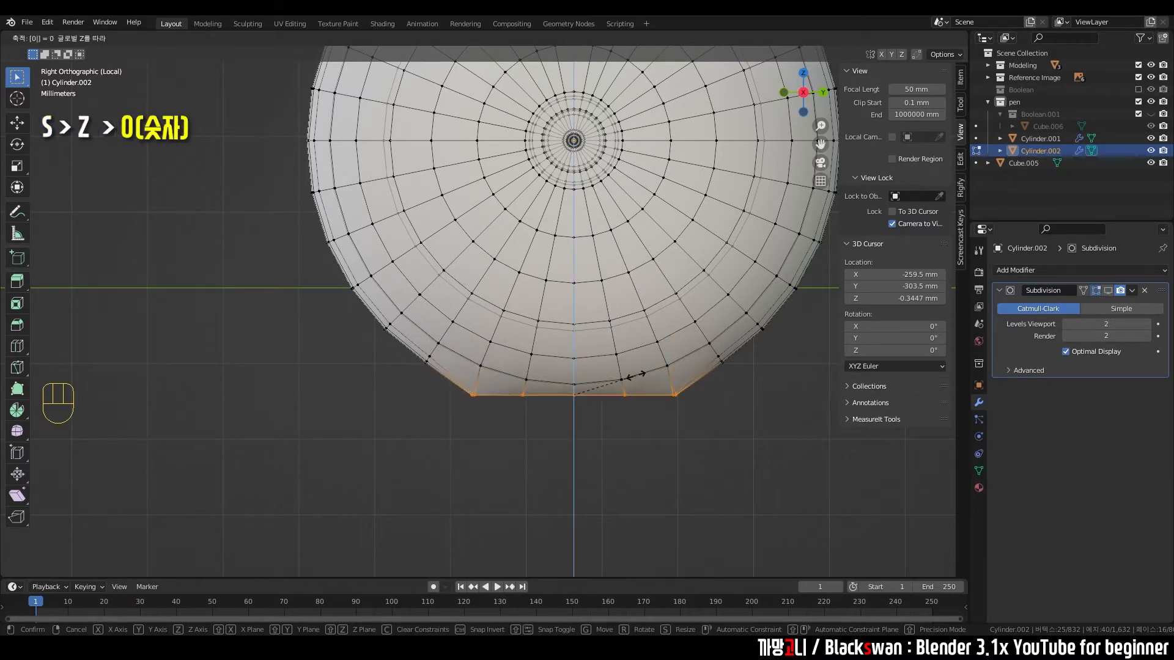
key("Return")
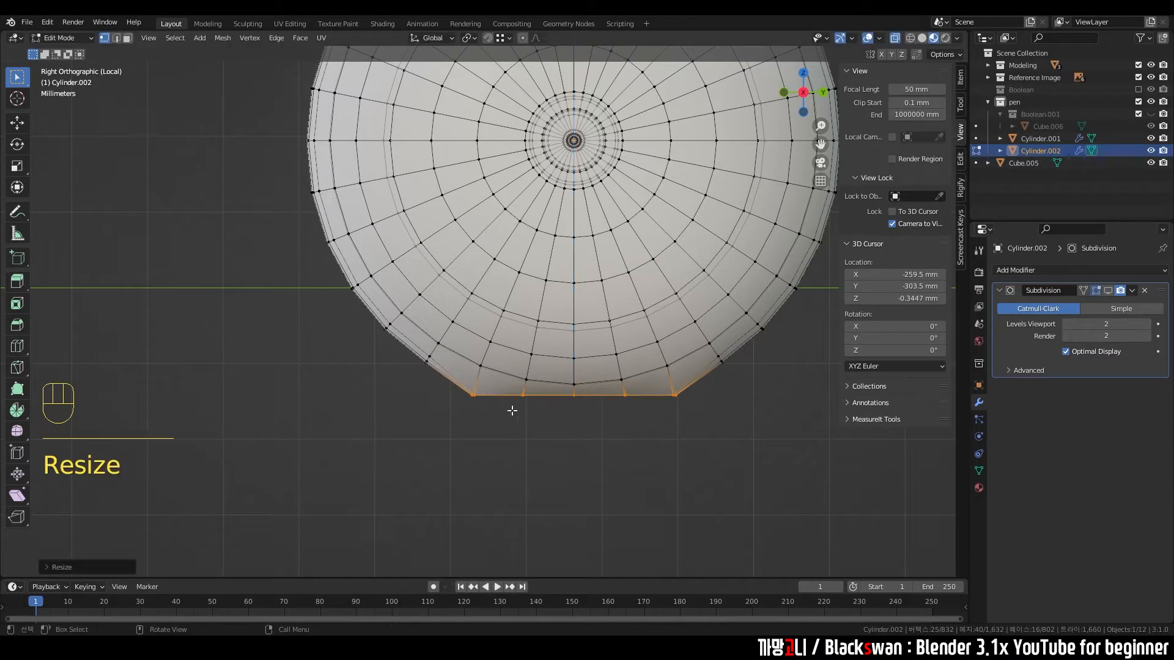
Step: Examine the flattened underside in perspective along the whole pen
scroll(548, 388, "down", 2)
scroll(547, 388, "down", 2)
middle_click_drag(548, 388, 452, 339)
scroll(506, 399, "down", 2)
scroll(506, 399, "down", 1)
scroll(652, 308, "down", 1)
middle_click_drag(652, 309, 642, 262)
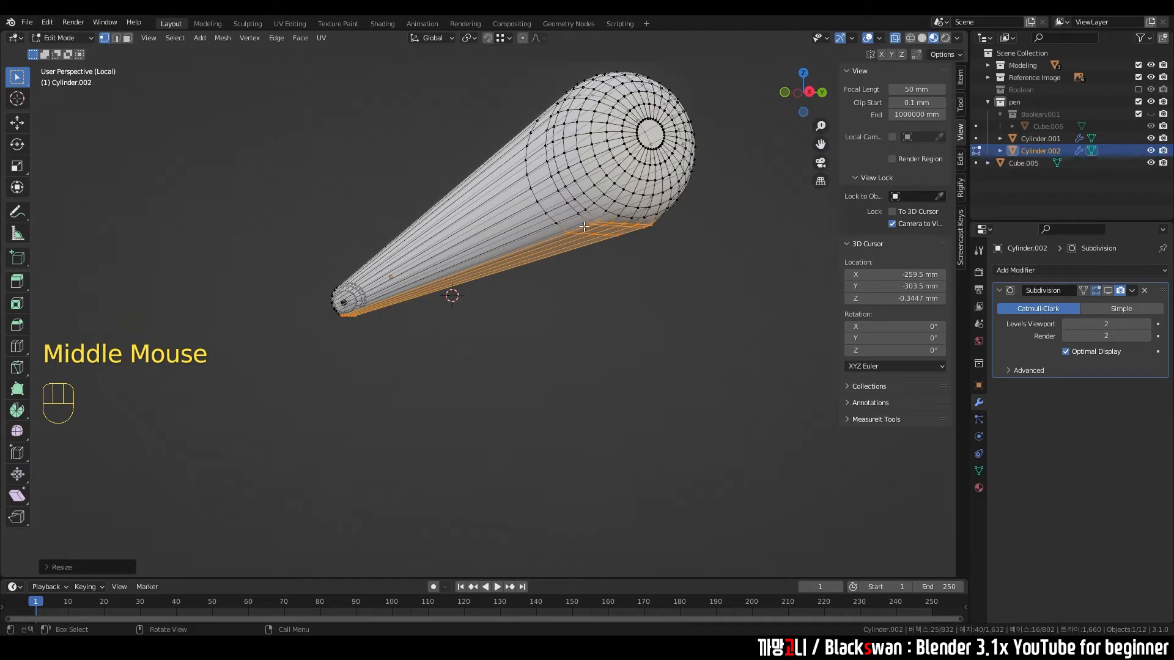
Step: Move the flattened underside vertices up about 0.08 mm along Z in the Right view
key("grave")
scroll(451, 328, "up", 3)
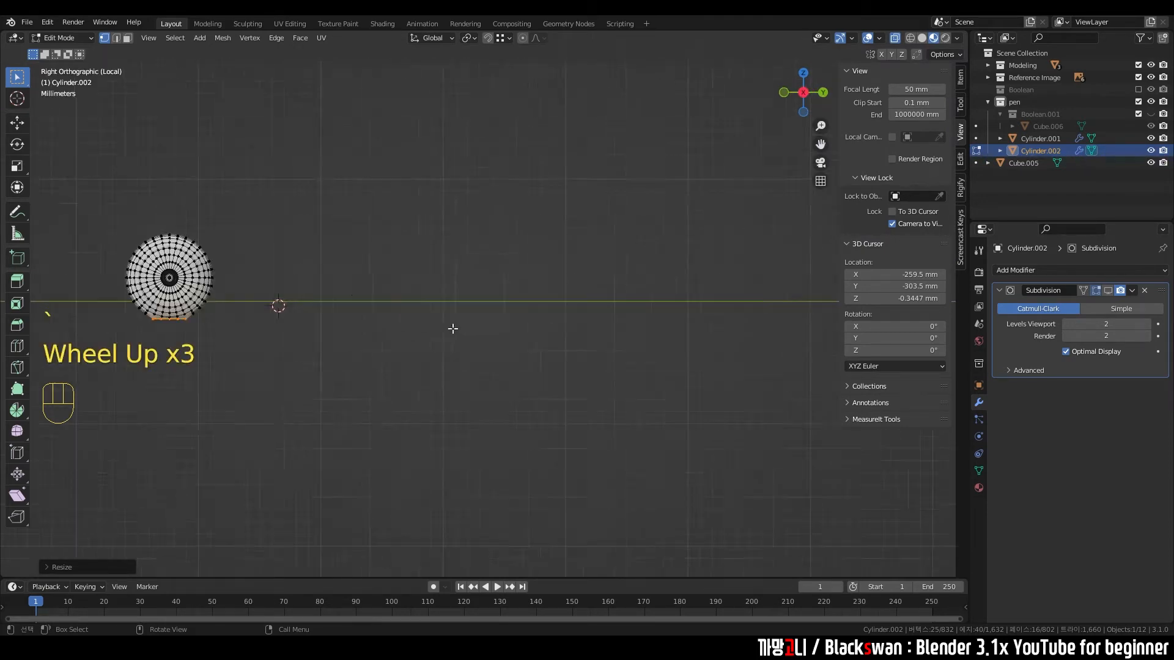
key("KP_Decimal")
scroll(463, 328, "up", 1)
scroll(522, 320, "up", 7)
middle_click_drag(527, 325, 607, 335, "shift")
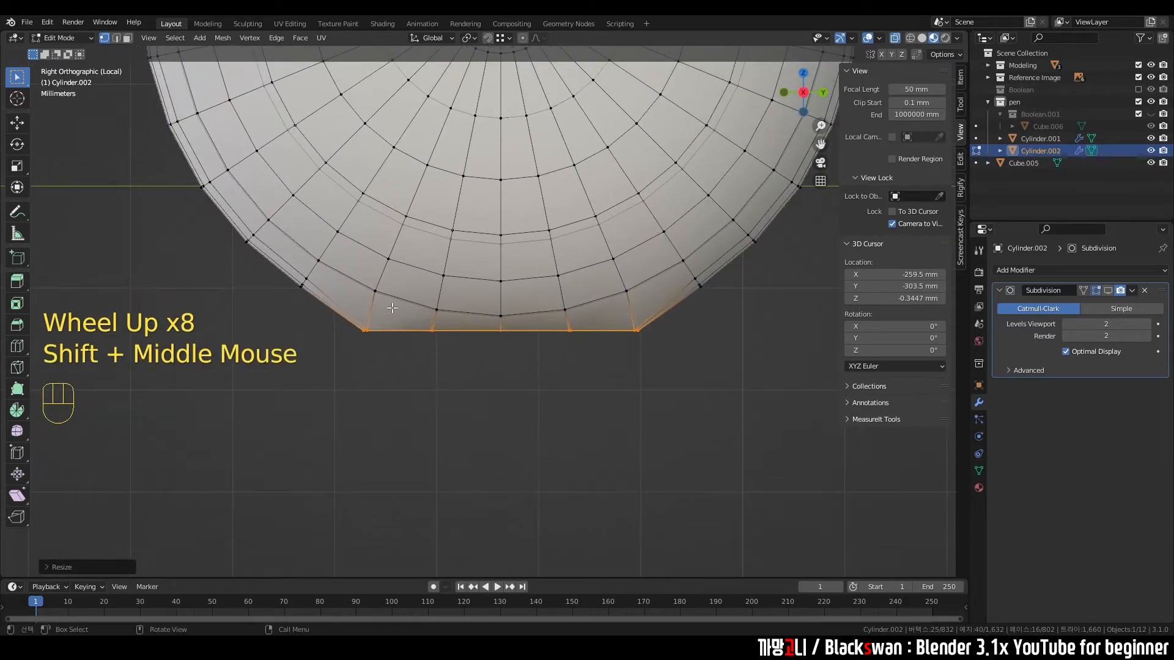
key("g")
key("z")
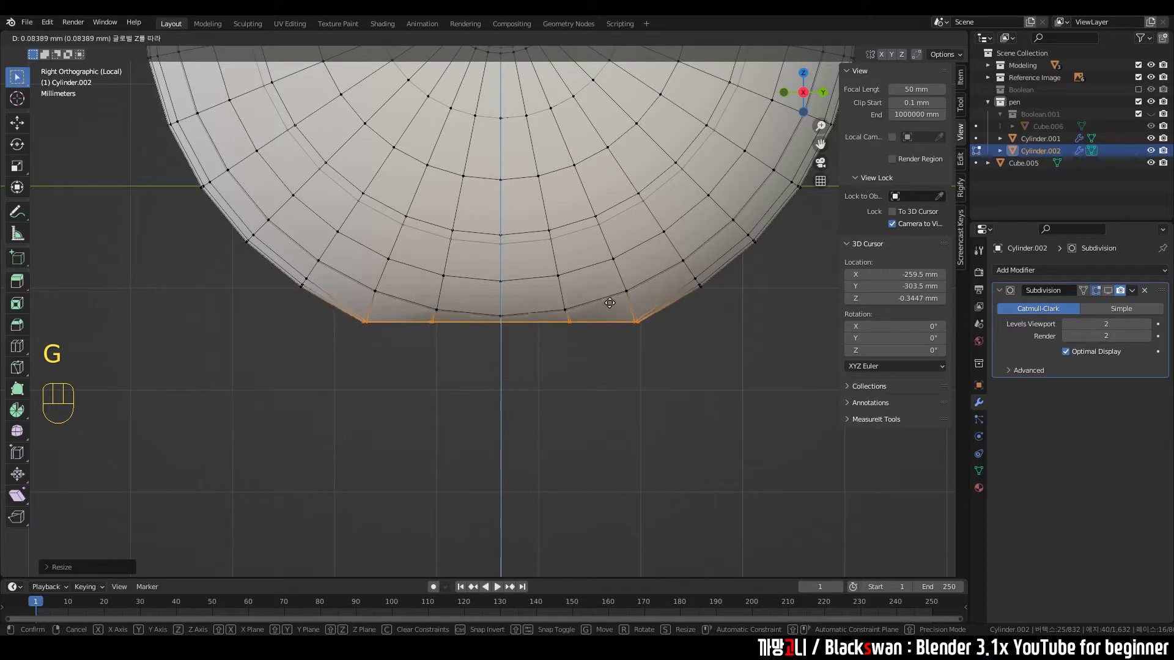
left_click(571, 322)
Step: Check the shape of the flat underside in Object Mode
key("Tab")
scroll(562, 339, "down", 2)
middle_click_drag(562, 338, 600, 397, "shift")
scroll(533, 376, "down", 2)
scroll(457, 363, "down", 1)
scroll(472, 358, "up", 1)
Step: Examine the mesh where the flat underside meets the pen's rounded blunt end
key("Tab")
left_click(599, 397)
scroll(588, 390, "up", 3)
scroll(587, 389, "down", 5)
left_click_drag(477, 326, 493, 344)
left_click(561, 358)
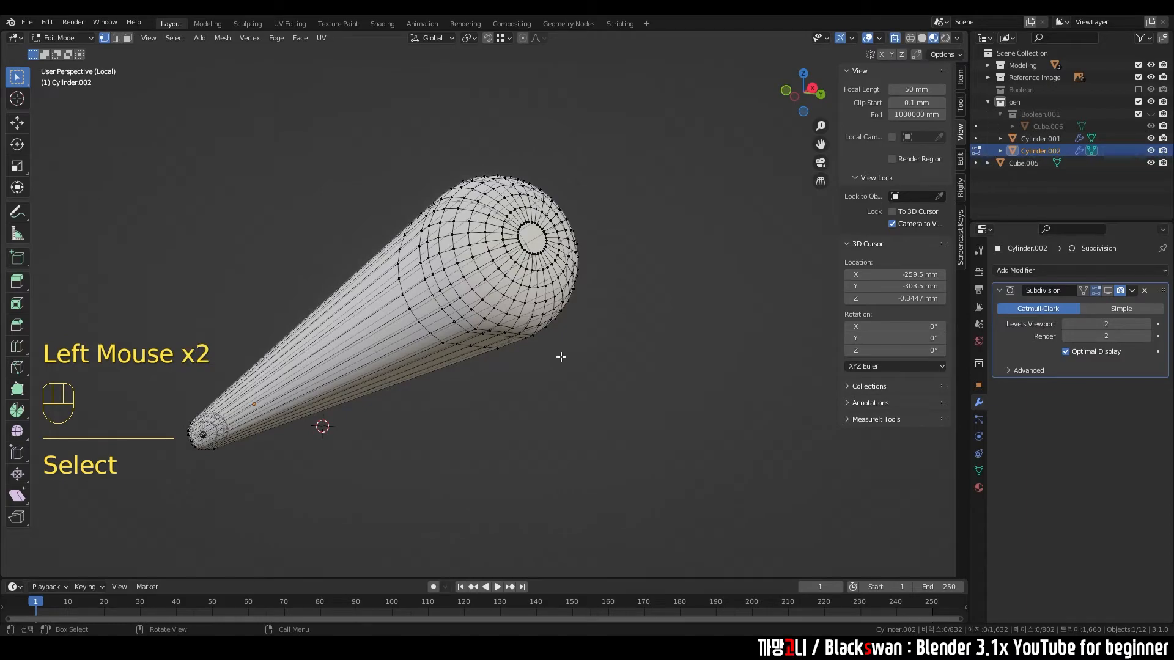
scroll(555, 373, "up", 1)
middle_click_drag(554, 374, 619, 326)
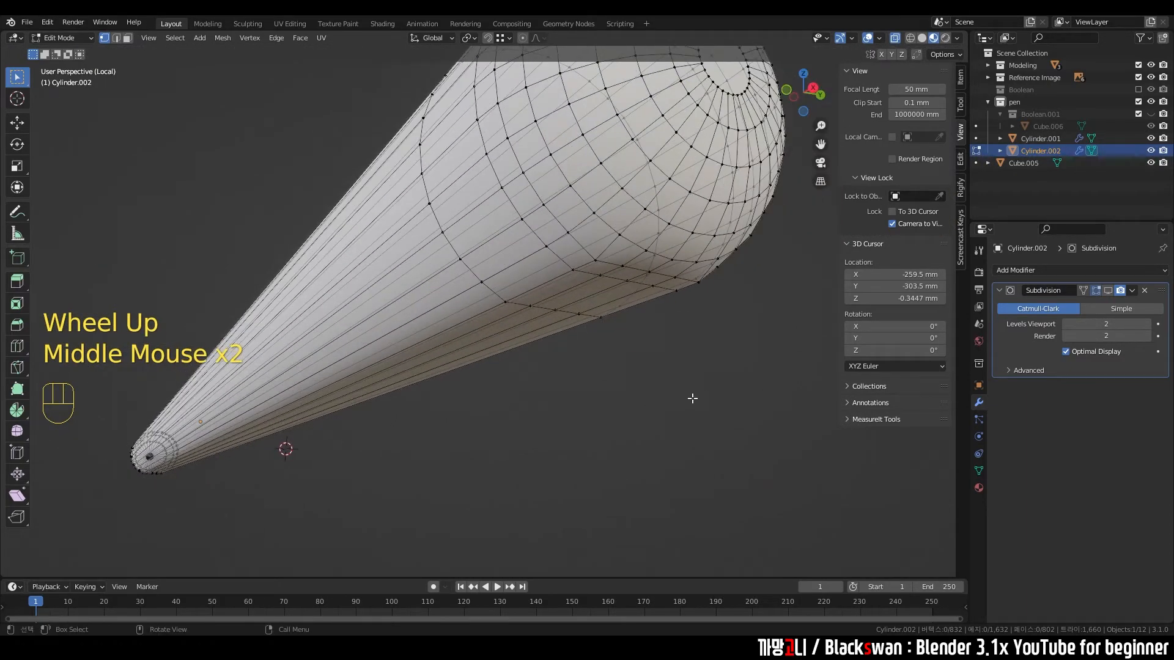
middle_click_drag(692, 398, 517, 370)
left_click(468, 346)
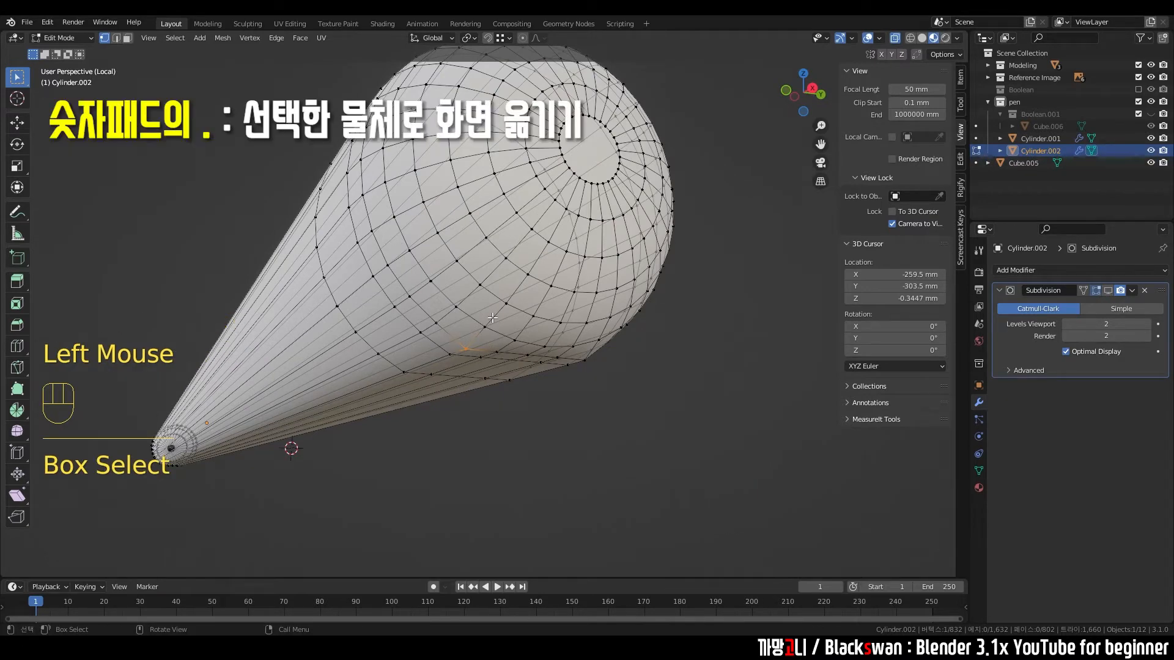
key("KP_Decimal")
scroll(492, 316, "down", 5)
scroll(545, 307, "up", 1)
middle_click_drag(544, 308, 698, 403)
scroll(556, 336, "up", 1)
left_click(722, 410)
key("Tab")
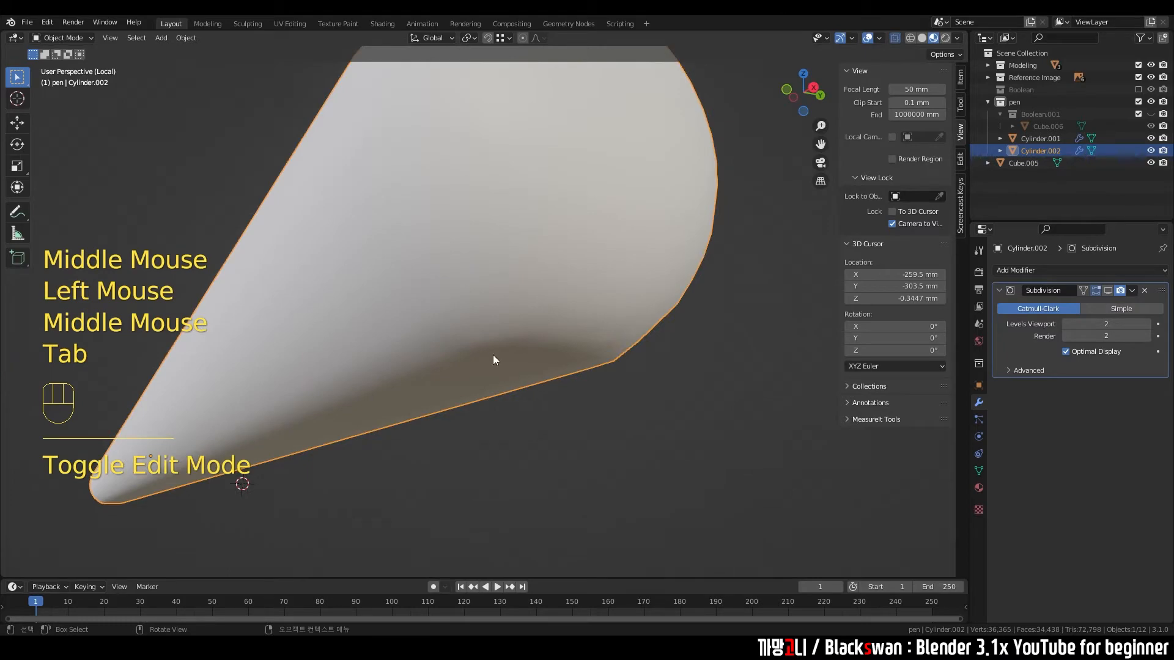
Step: Try to adjust the two outer vertices of the flat underside near the blunt end along Z
key("Tab")
left_click(481, 340)
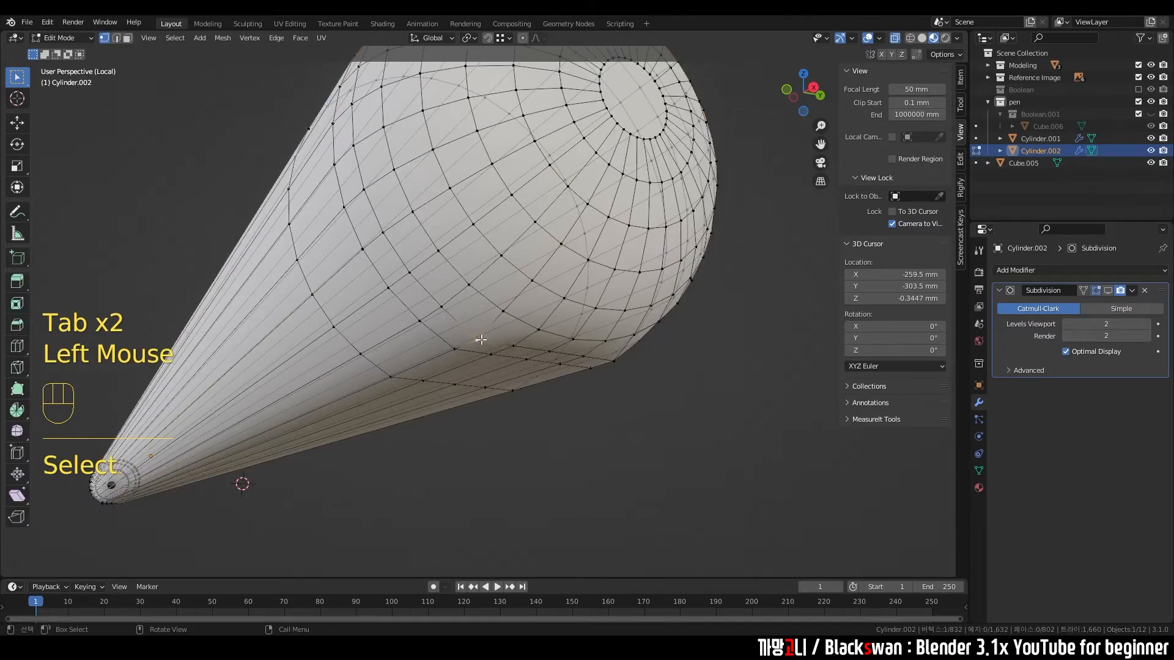
left_click(658, 347, "shift")
middle_click_drag(657, 347, 571, 345)
key("g")
key("Tab")
key("Tab")
left_click(584, 340)
key("g")
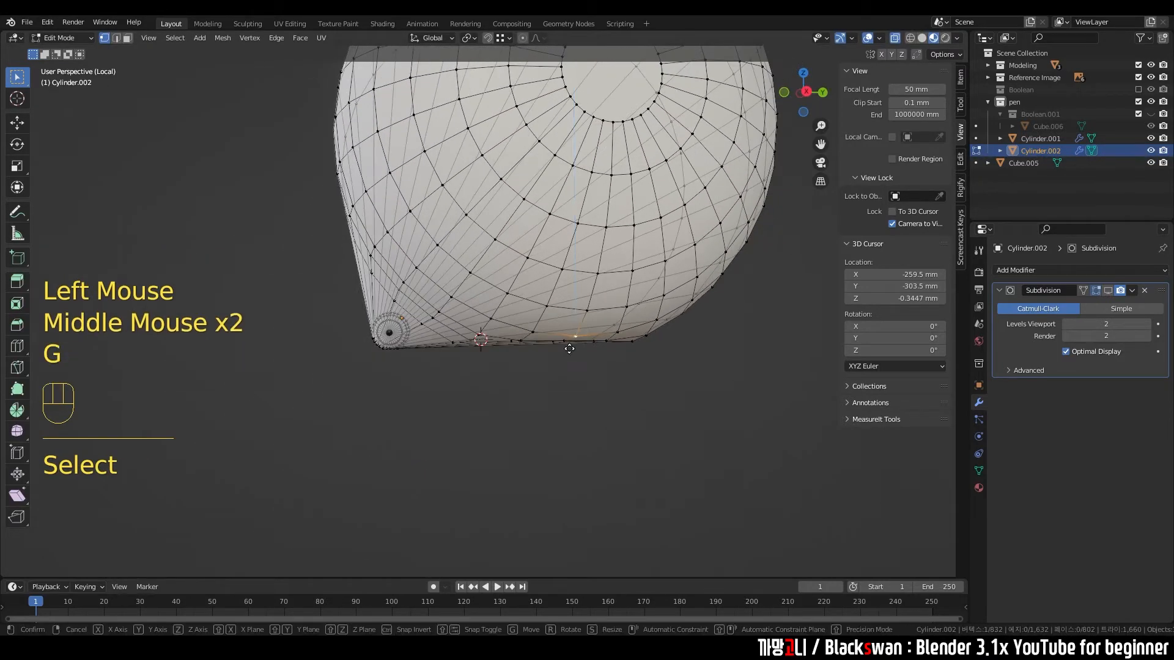
left_click(569, 346)
left_click(616, 332, "shift")
key("g")
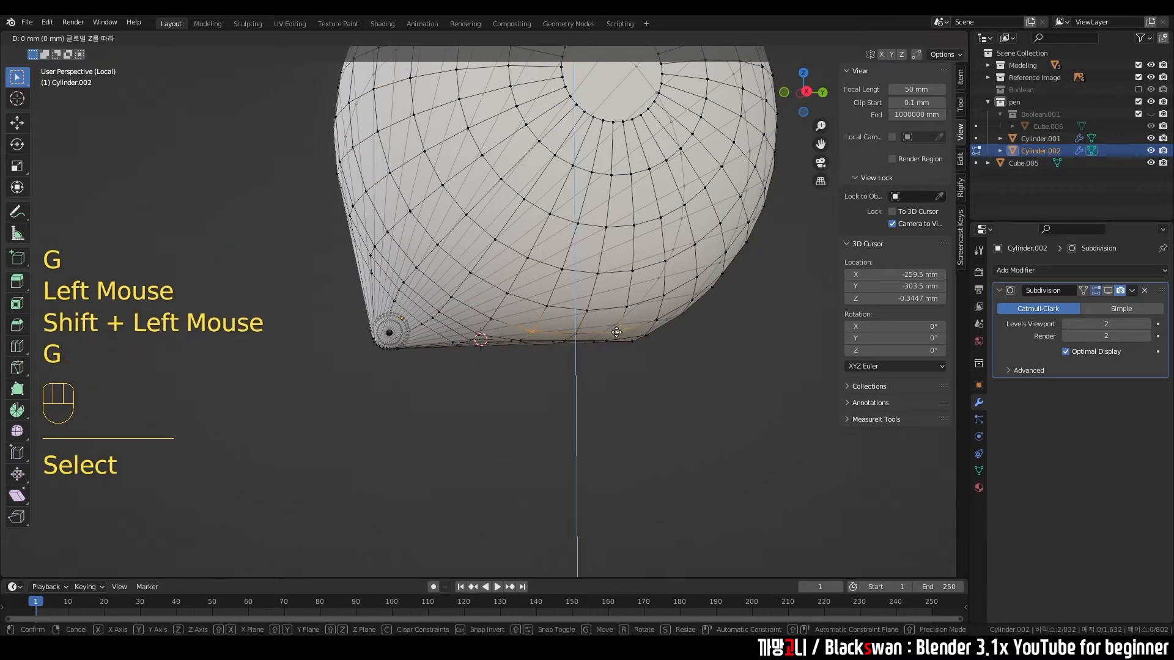
key("Tab")
scroll(613, 332, "down", 2)
middle_click_drag(612, 332, 564, 391)
scroll(575, 392, "up", 1)
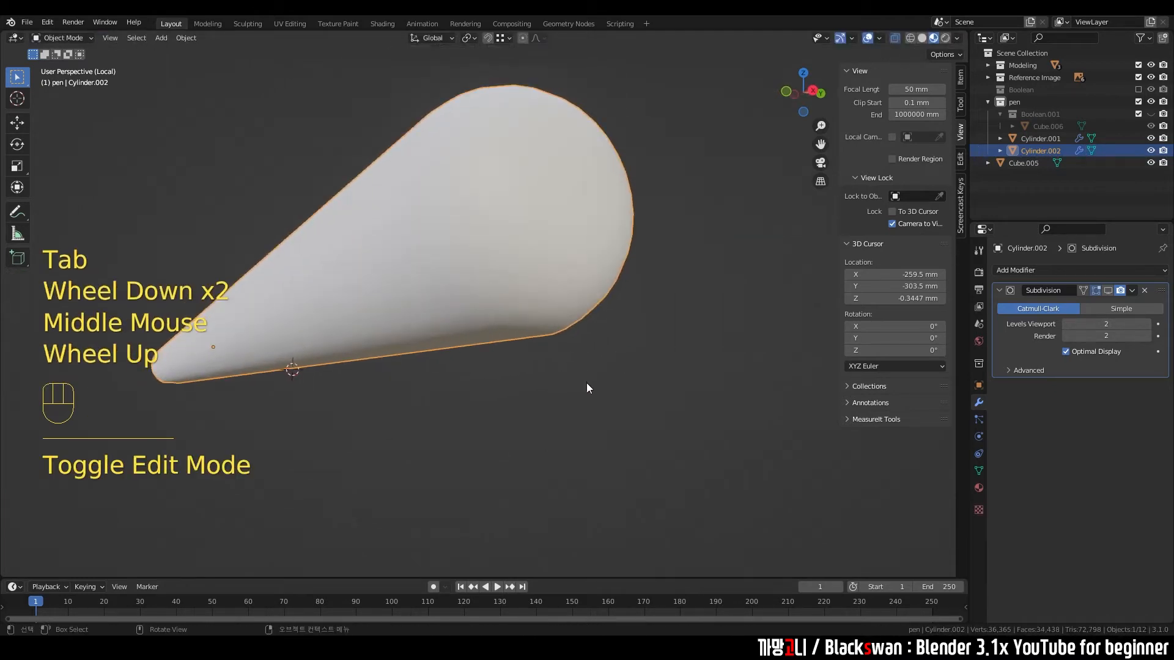
Step: Turn the Subdivision modifier's viewport display back on for the pen body
left_click(1108, 291)
scroll(629, 333, "up", 1)
middle_click_drag(629, 333, 421, 317)
scroll(610, 374, "down", 1)
scroll(611, 375, "down", 2)
Step: Focus on the nib end's underside vertices and examine the smoothed shape of the flat there
key("Tab")
left_click_drag(357, 314, 410, 352)
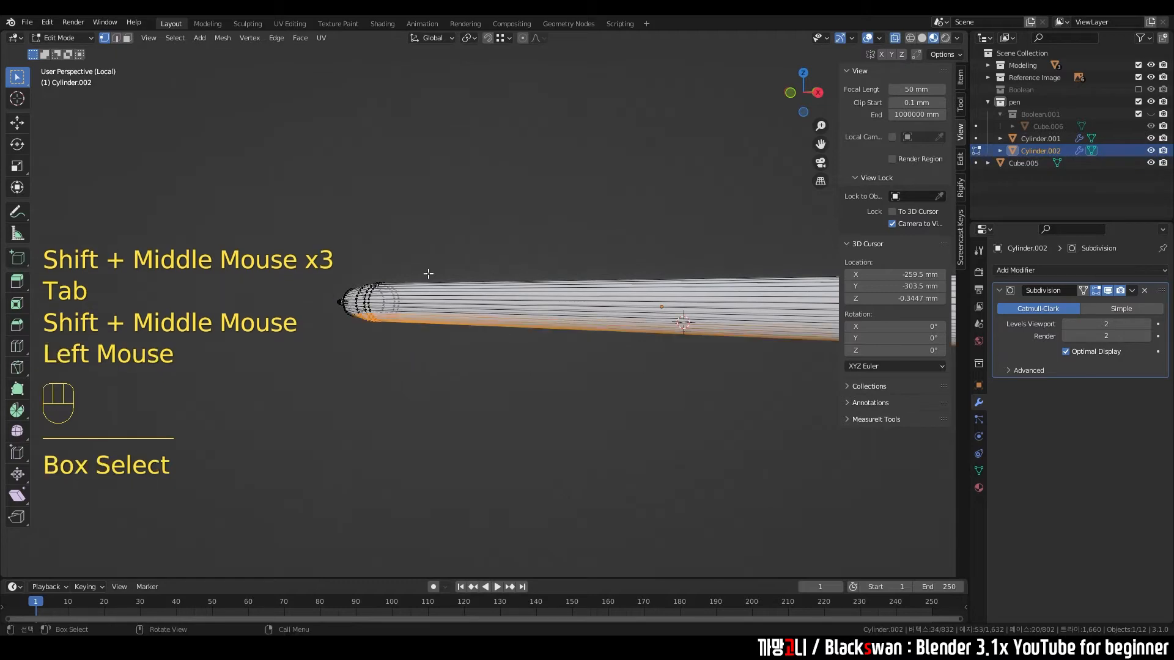
key("KP_Decimal")
scroll(428, 273, "down", 2)
middle_click_drag(428, 273, 530, 370)
left_click(599, 398)
key("Tab")
scroll(599, 398, "up", 1)
middle_click_drag(599, 398, 549, 458, "shift")
Step: Turn off X-ray and select the outer vertices where the flat underside begins near the nib
key("Tab")
left_click(538, 363)
left_click(497, 365, "shift")
left_click(894, 38)
key("Tab")
key("Tab")
left_click(514, 398, "shift")
middle_click_drag(515, 389, 585, 420)
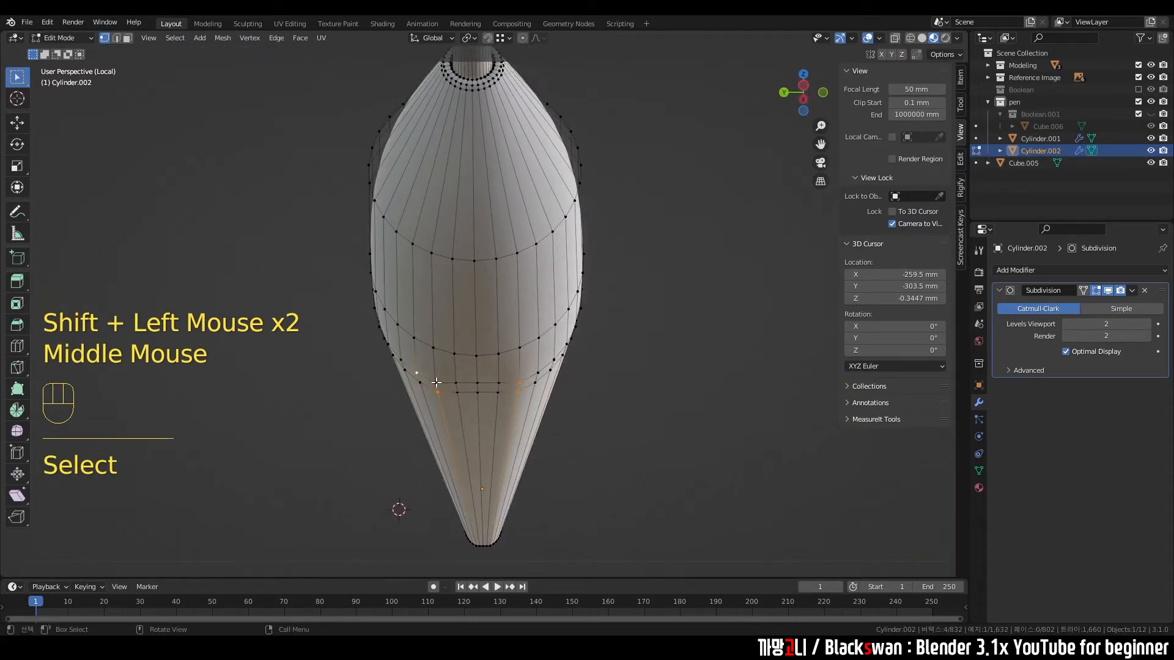
Step: Select the four outer vertices of the flat's two edge rings near the nib and move them along Z
left_click(436, 383)
left_click(438, 393, "shift")
left_click(517, 392, "shift")
left_click(519, 383, "shift")
middle_click_drag(519, 383, 536, 365)
key("Tab")
key("Tab")
key("g")
key("z")
key("Tab")
Step: Save the Blender file with the finished flat underside
scroll(551, 361, "down", 1)
scroll(552, 379, "down", 2)
scroll(537, 364, "down", 3)
middle_click_drag(610, 390, 609, 394, "shift")
middle_click_drag(609, 394, 532, 406)
middle_click_drag(532, 406, 621, 433, "shift")
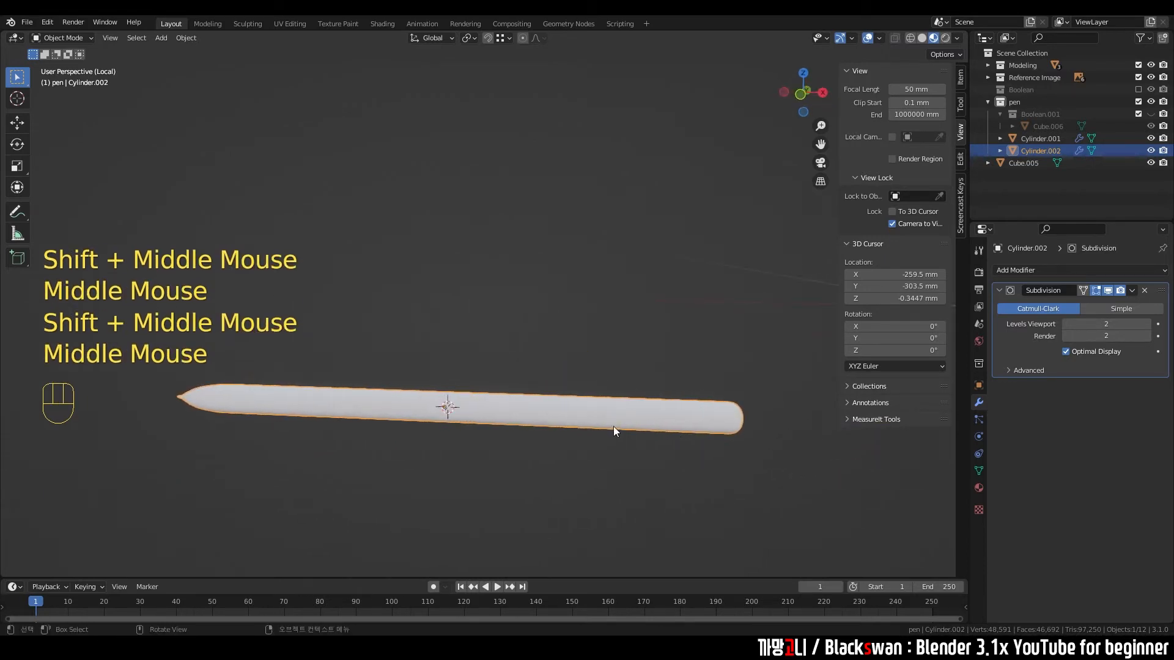
key("ctrl+s")
key("Tab")
key("Tab")
Step: Exit Local View and show the pen's blunt end beside the reference image in the Top view
key("grave")
key("slash")
key("grave")
left_click(586, 236)
middle_click_drag(677, 305, 567, 296, "shift")
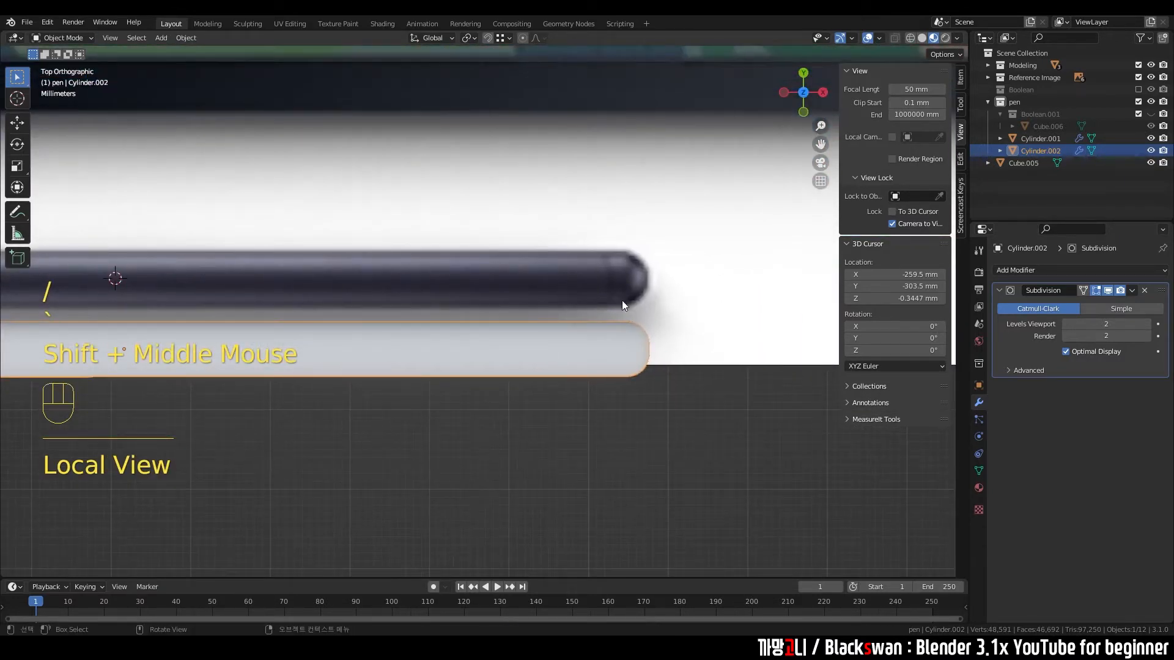
Step: Enter Edit Mode on the pen with X-ray on and select the vertex ring just before its rounded blunt end
scroll(602, 361, "down", 2)
middle_click_drag(376, 334, 414, 316, "shift")
middle_click_drag(648, 299, 467, 306, "shift")
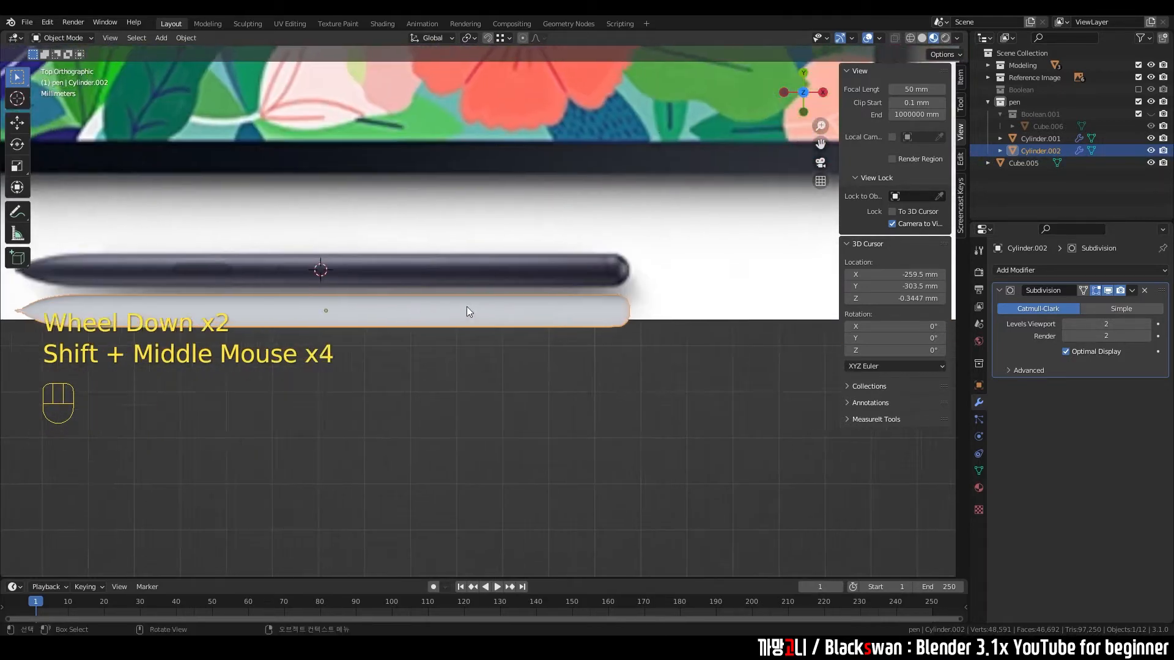
scroll(643, 315, "up", 3)
middle_click_drag(643, 314, 568, 318, "shift")
left_click(567, 318)
left_click(571, 318)
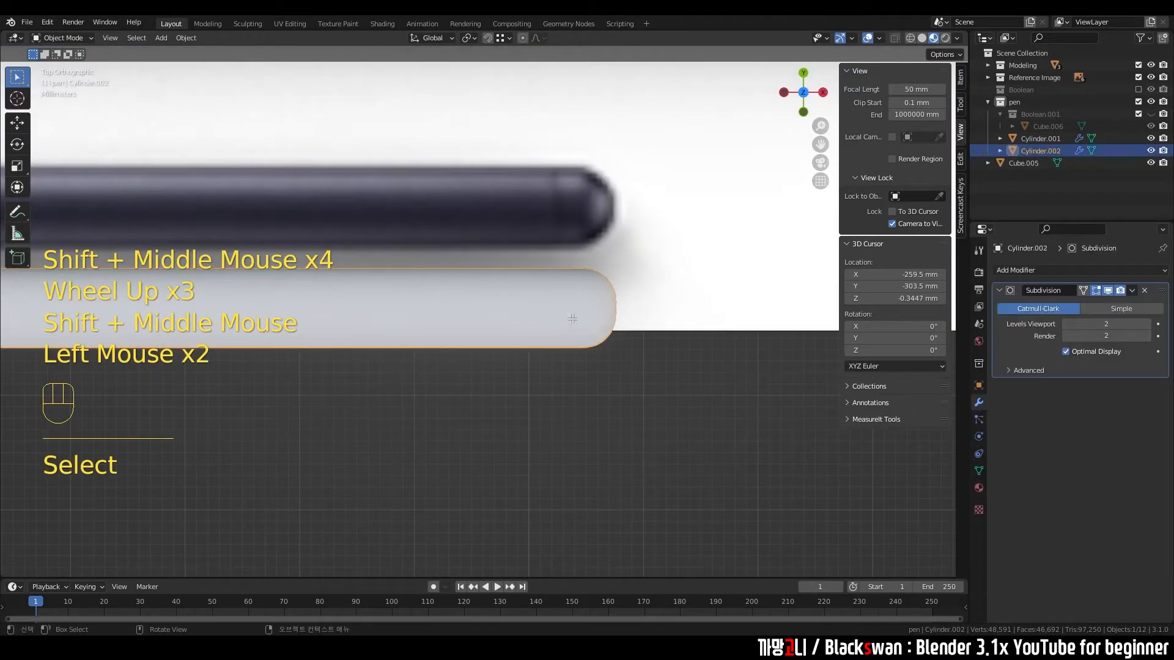
key("Tab")
scroll(568, 289, "up", 1)
middle_click_drag(566, 289, 504, 309, "shift")
scroll(503, 309, "up", 2)
left_click(895, 38)
left_click(483, 202)
left_click_drag(483, 200, 524, 482)
middle_click_drag(534, 243, 527, 262, "shift")
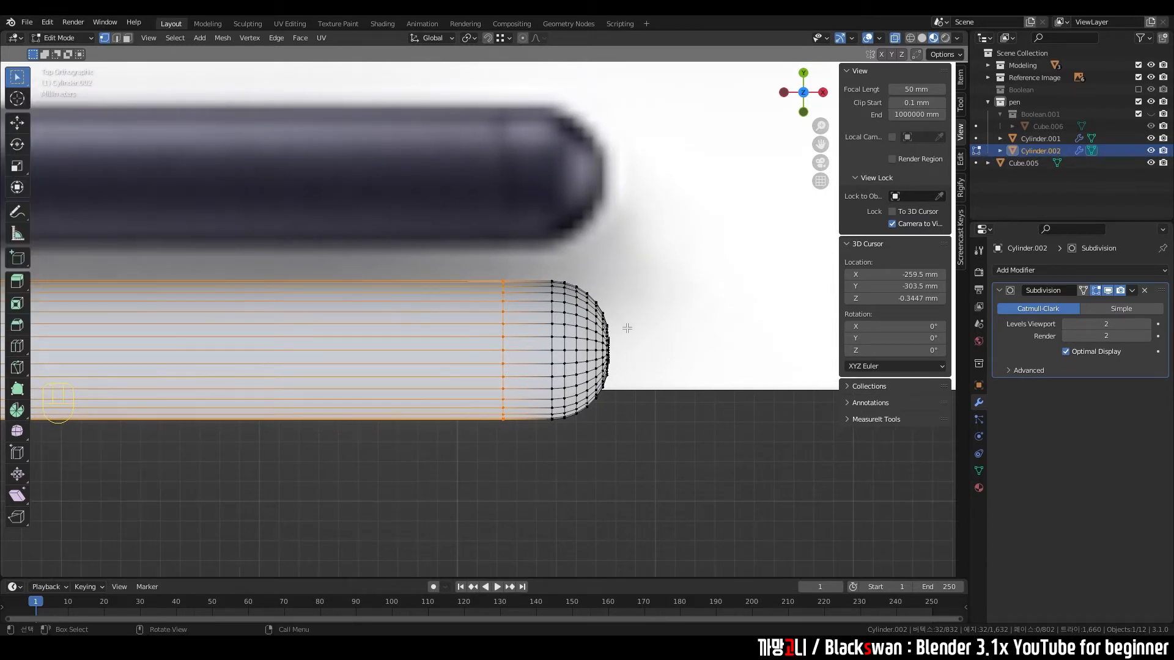
Step: Bevel the selected ring into a narrow band around the pen and switch to face selection
key("ctrl+b")
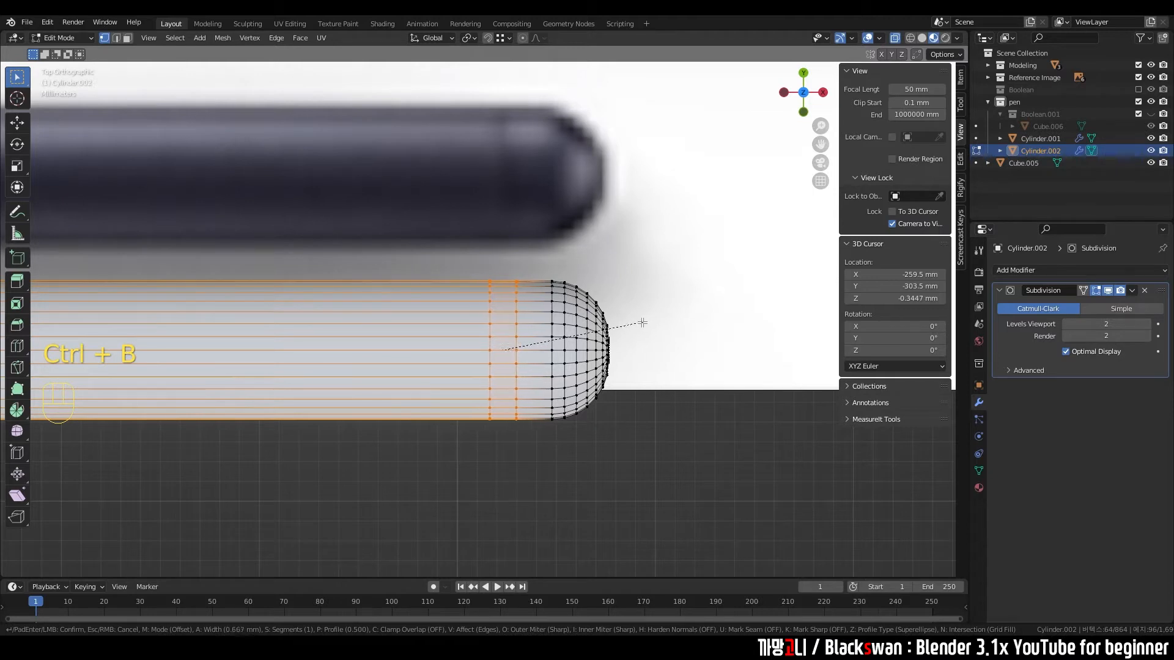
left_click(640, 325)
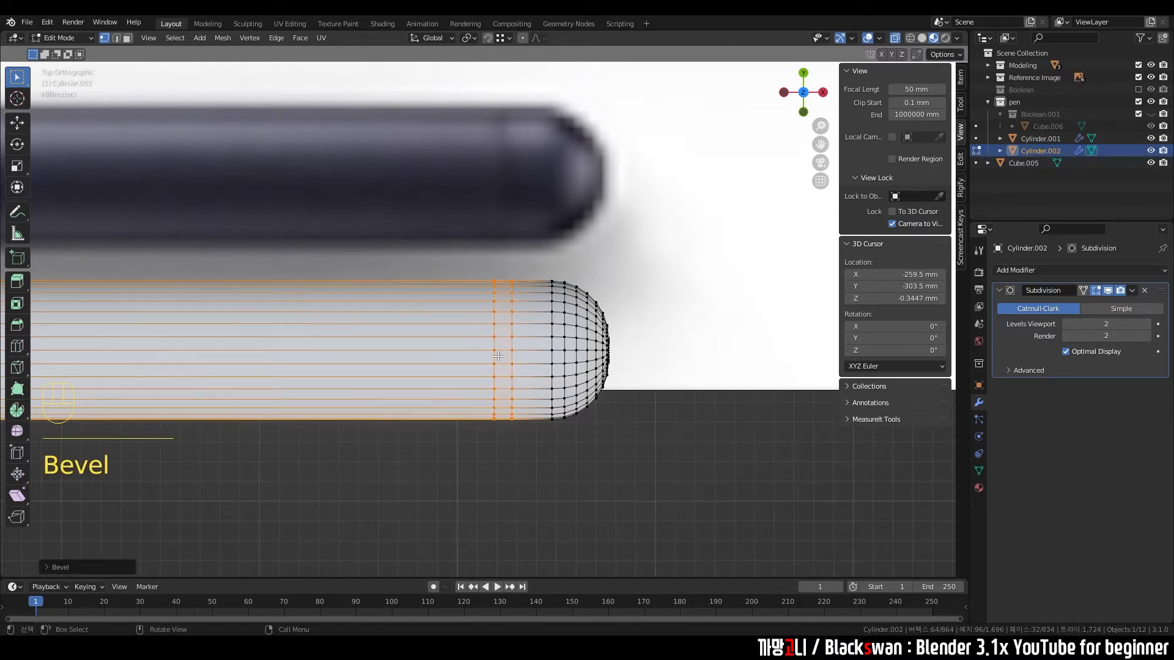
scroll(499, 347, "up", 1)
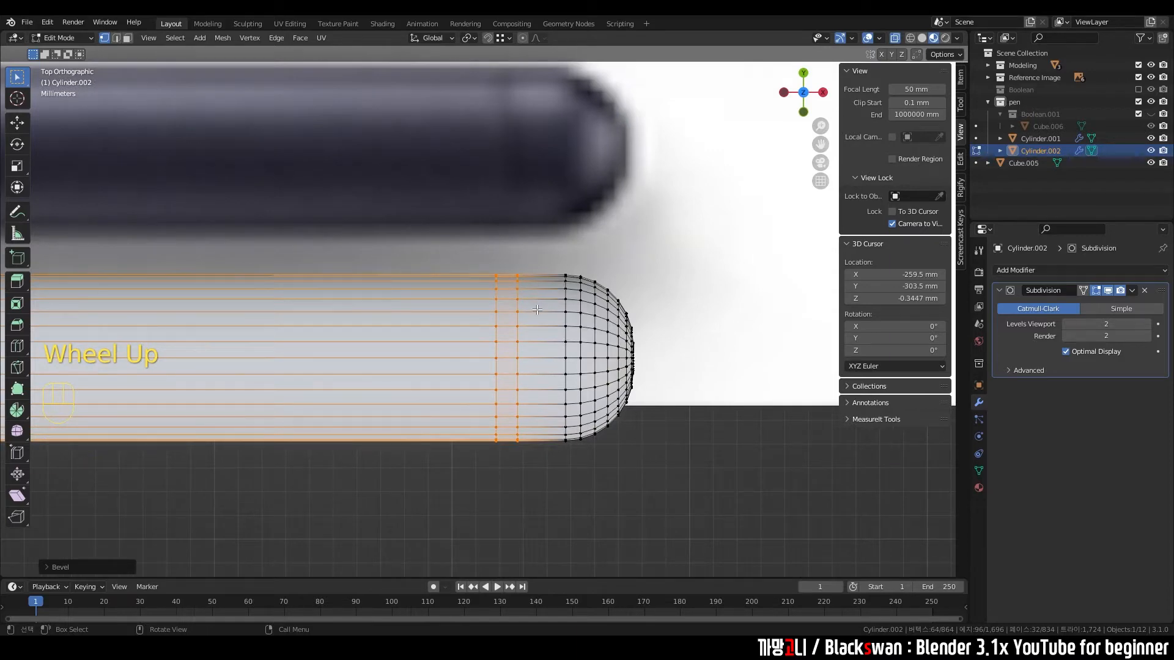
scroll(532, 308, "down", 3)
scroll(532, 295, "up", 3)
key("3")
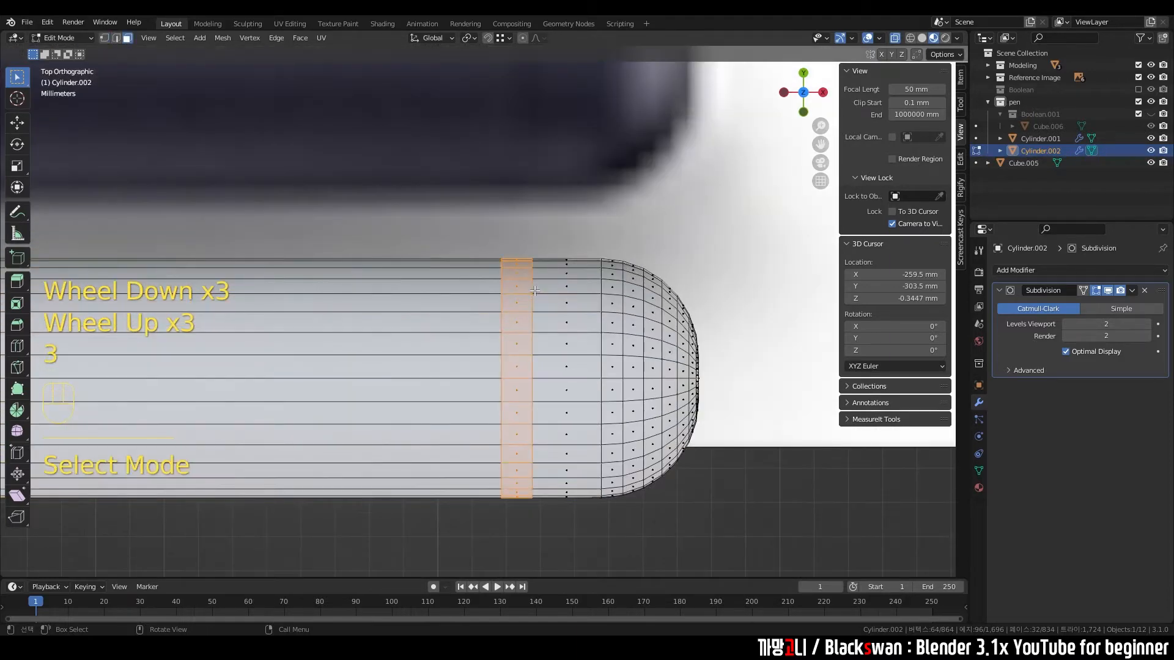
Step: Extrude the band's faces along their normals, about 0.26 mm inward, to form a groove around the pen
scroll(534, 291, "down", 4)
scroll(490, 323, "up", 2)
middle_click_drag(490, 323, 530, 389)
scroll(530, 389, "up", 1)
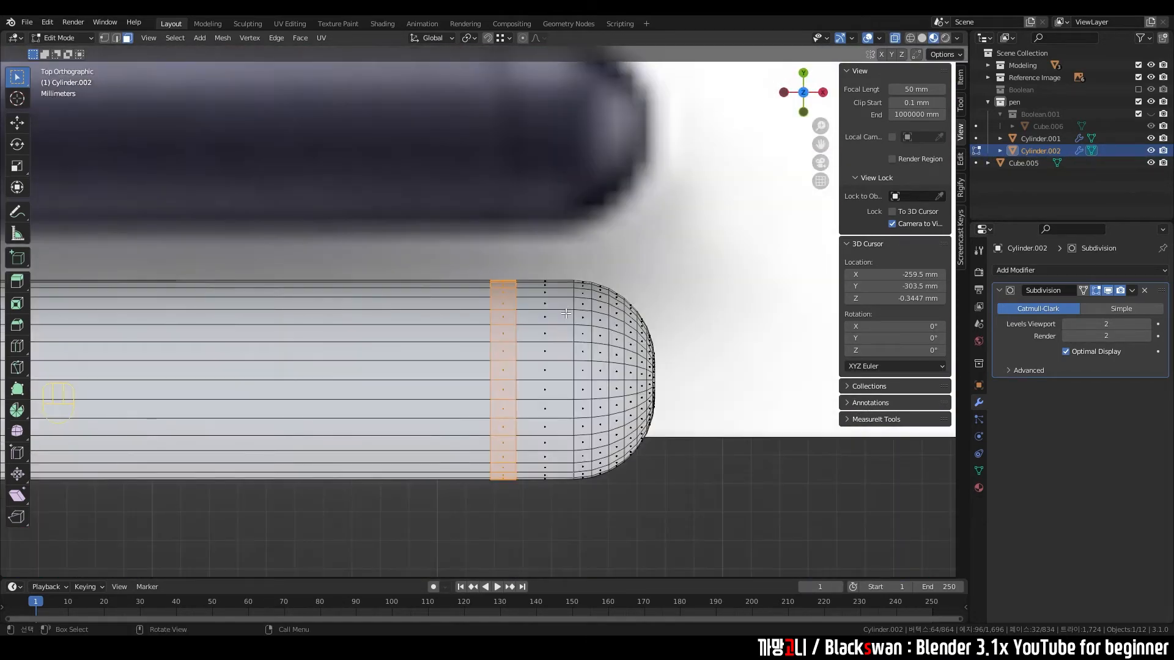
middle_click_drag(567, 316, 583, 209, "shift")
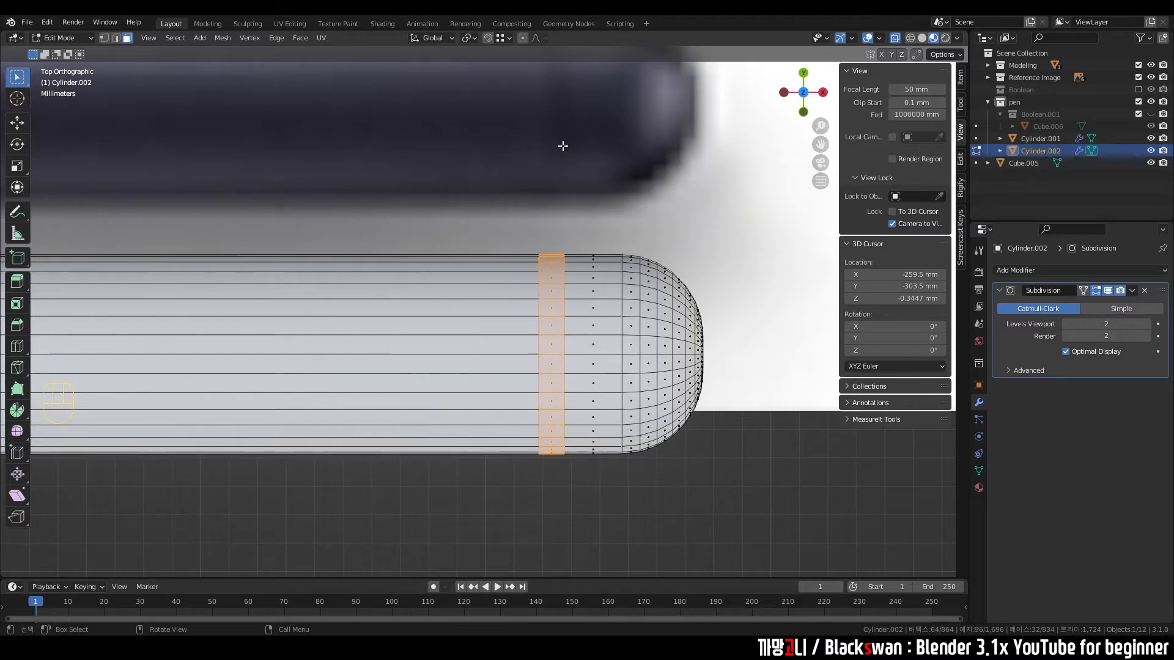
middle_click_drag(612, 237, 619, 181)
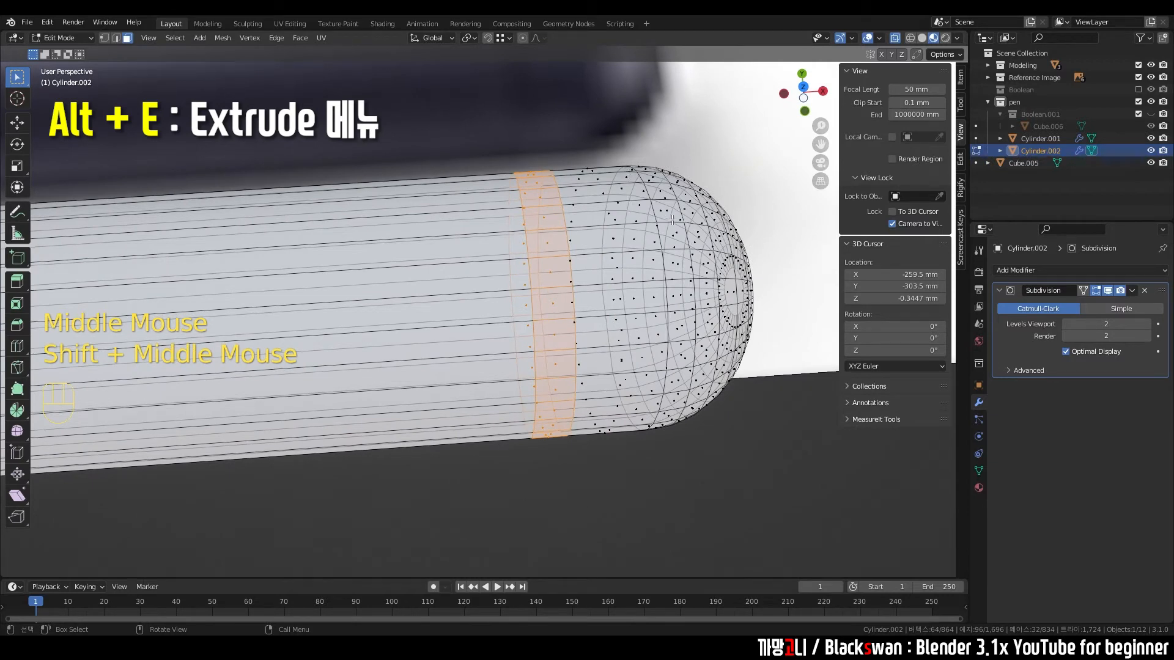
key("alt+e")
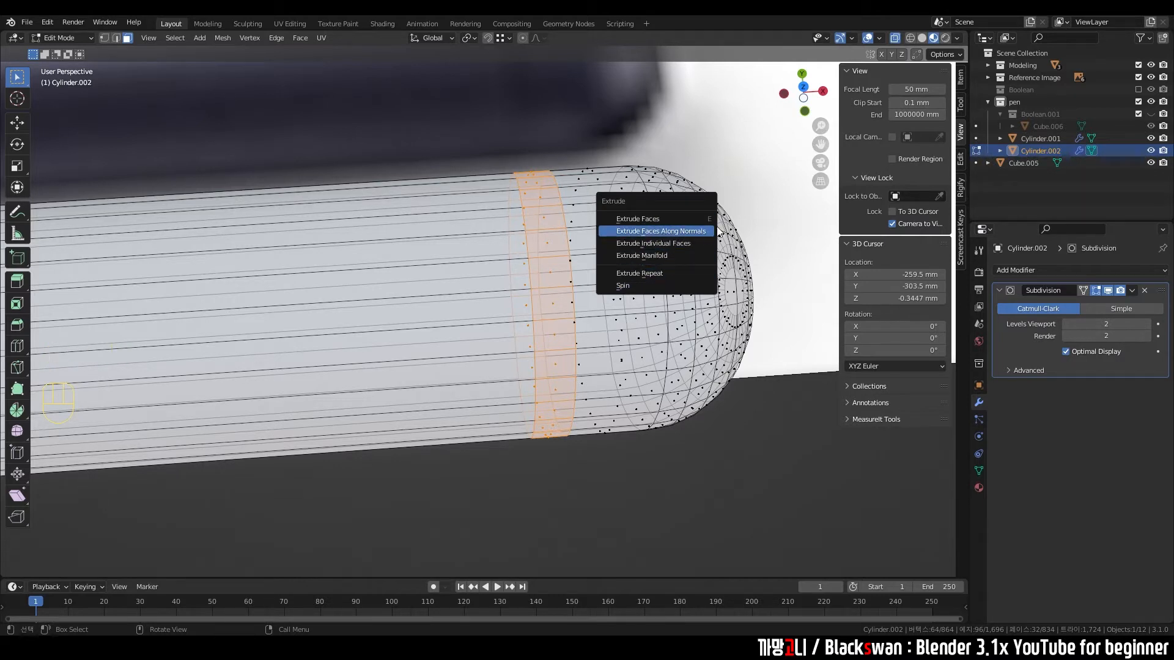
left_click(669, 232)
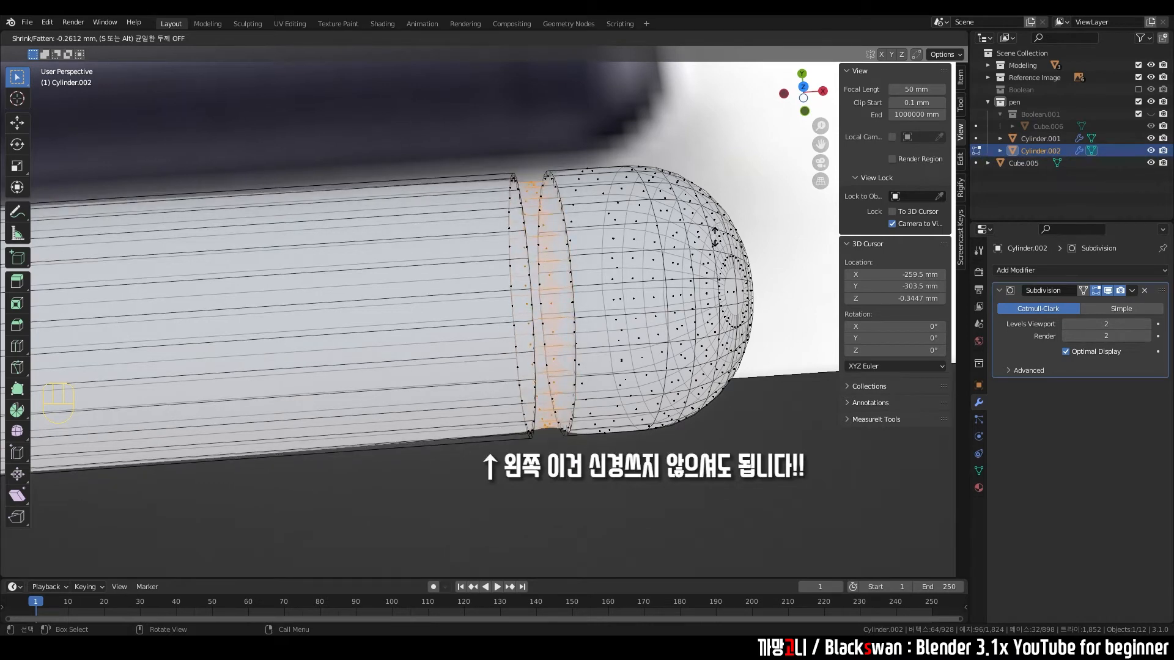
left_click(714, 237)
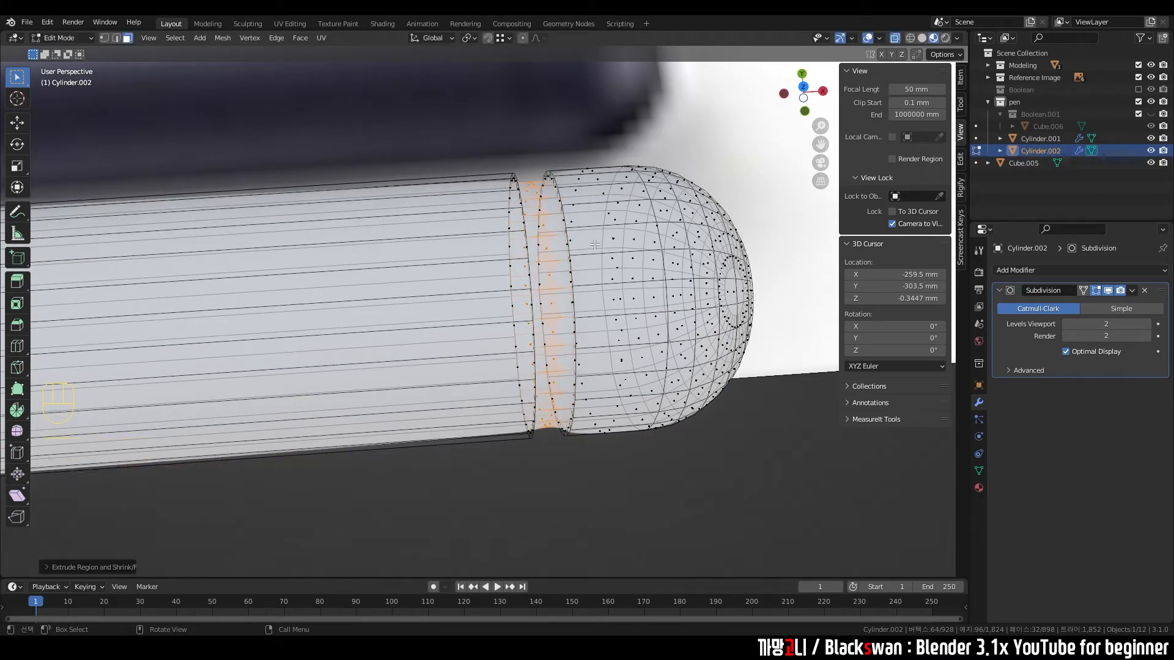
Step: Turn off the Subdivision modifier's viewport display and leave Edit Mode to view the groove
middle_click_drag(538, 242, 499, 219)
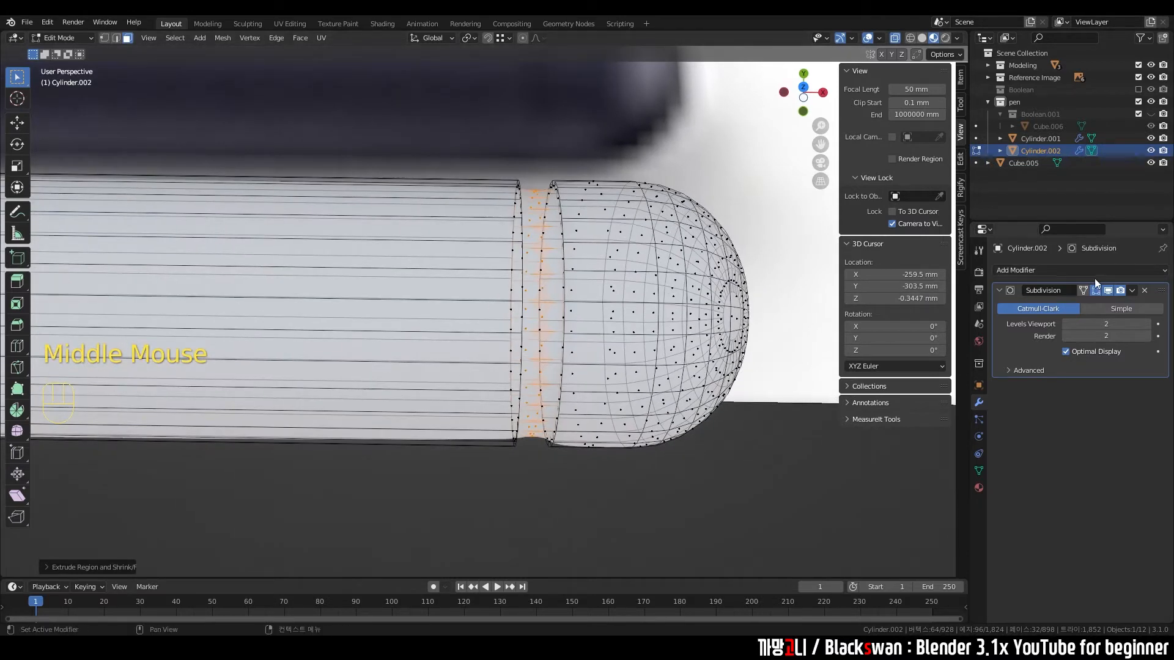
left_click(1108, 290)
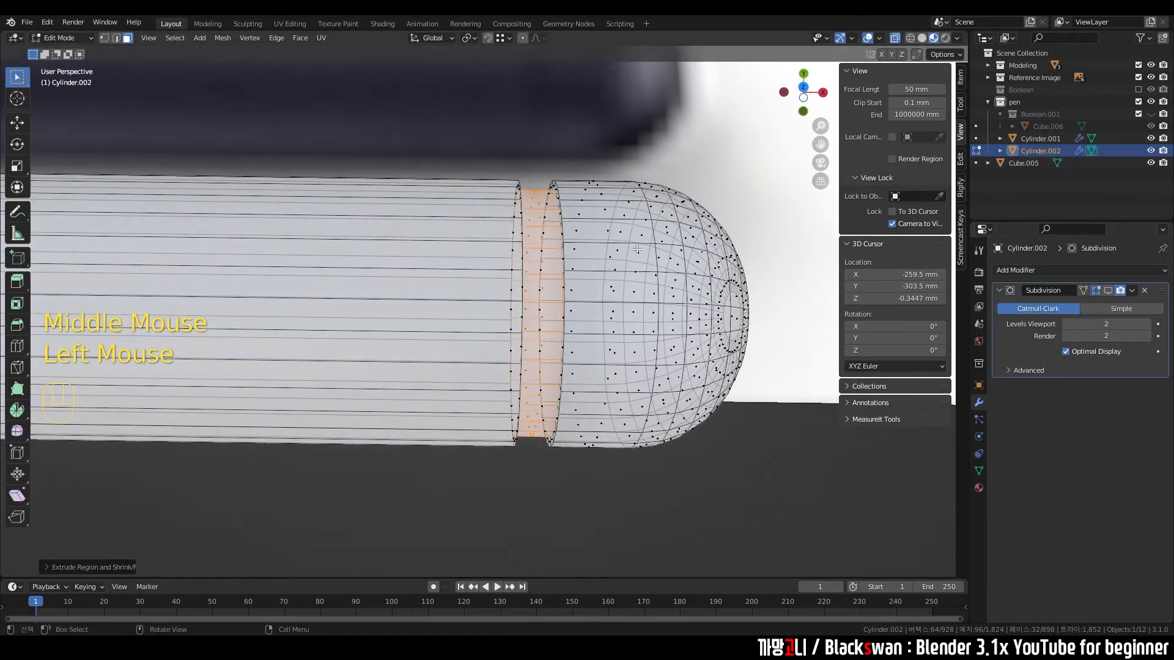
key("Tab")
middle_click_drag(608, 236, 545, 182)
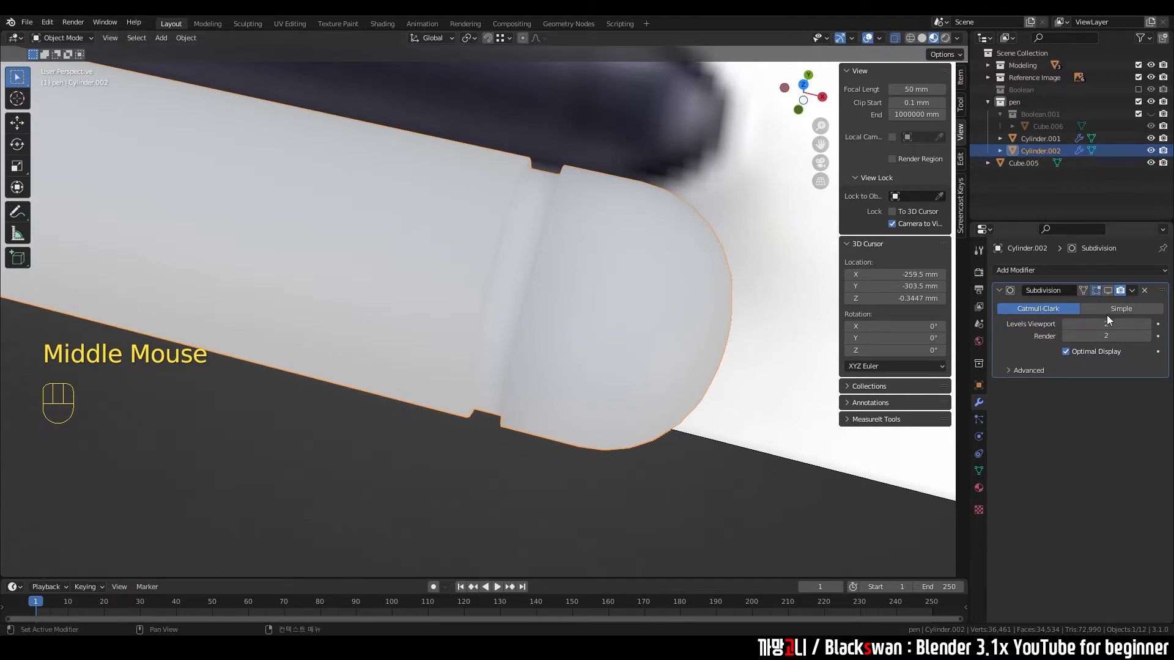
Step: Compare the groove's edges with the Subdivision modifier's viewport display on and off
left_click(1109, 291)
left_click(1109, 290)
left_click(1109, 290)
left_click(1109, 290)
middle_click_drag(523, 219, 435, 279)
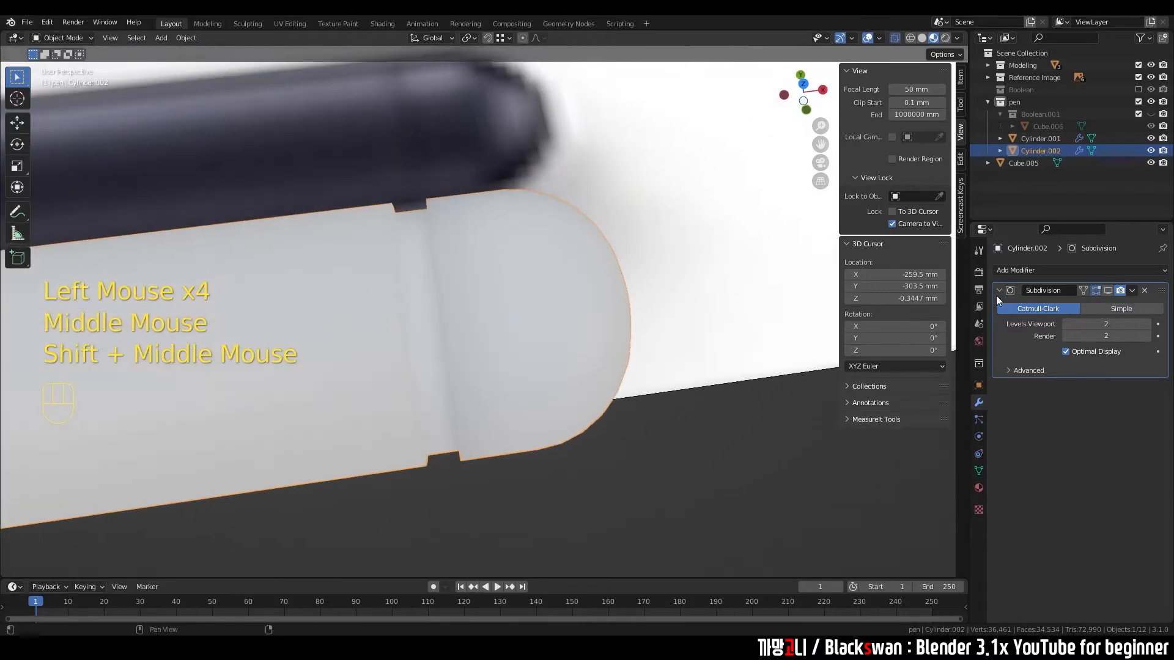
left_click(1108, 291)
left_click(1108, 290)
scroll(606, 287, "up", 1)
middle_click_drag(607, 287, 540, 247)
key("Tab")
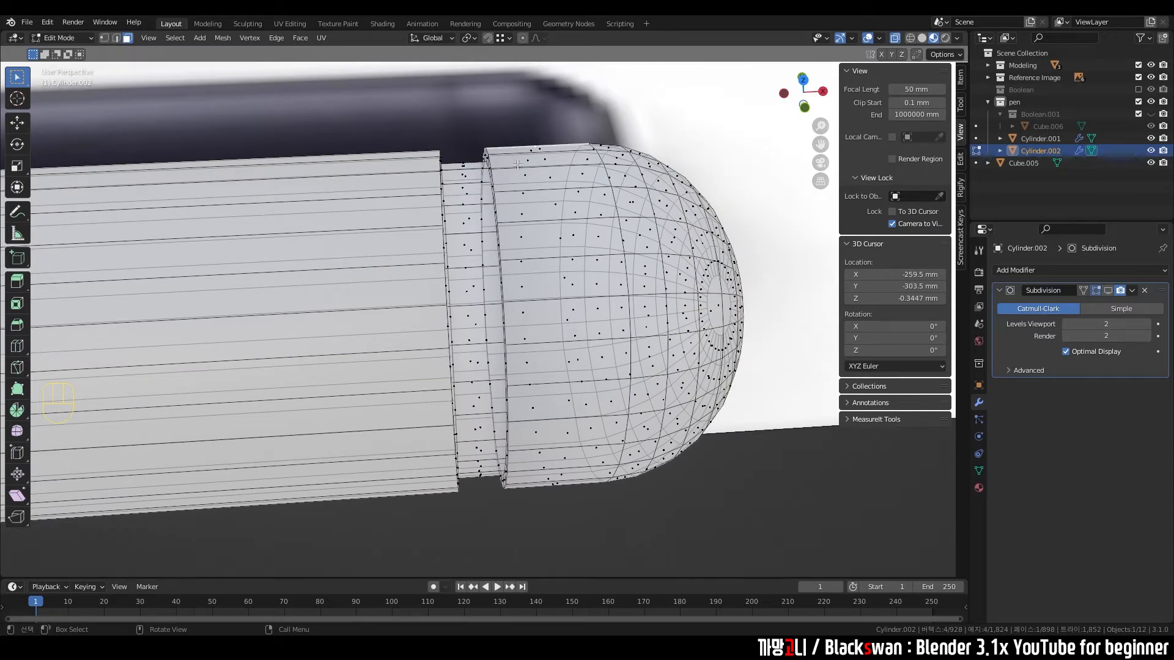
key("Tab")
left_click(1108, 290)
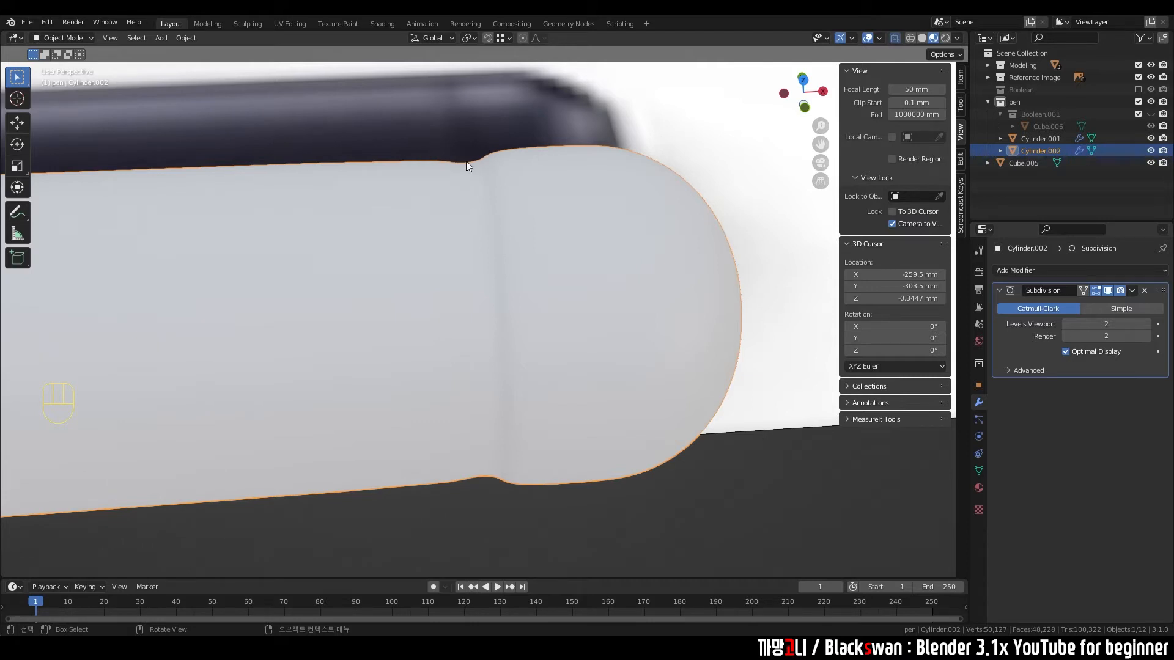
left_click(1108, 292)
left_click(538, 232)
left_click(508, 230)
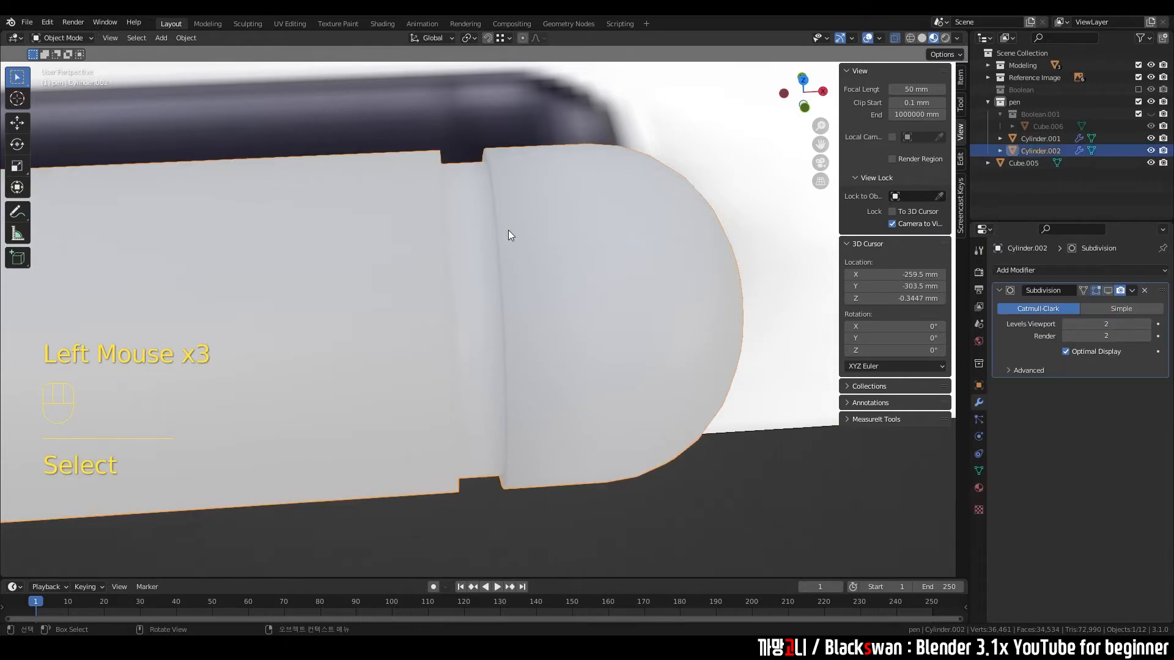
Step: Return to Edit Mode with nothing selected, turn off X-ray and switch to edge selection at the groove
key("Tab")
middle_click_drag(505, 225, 525, 247, "shift")
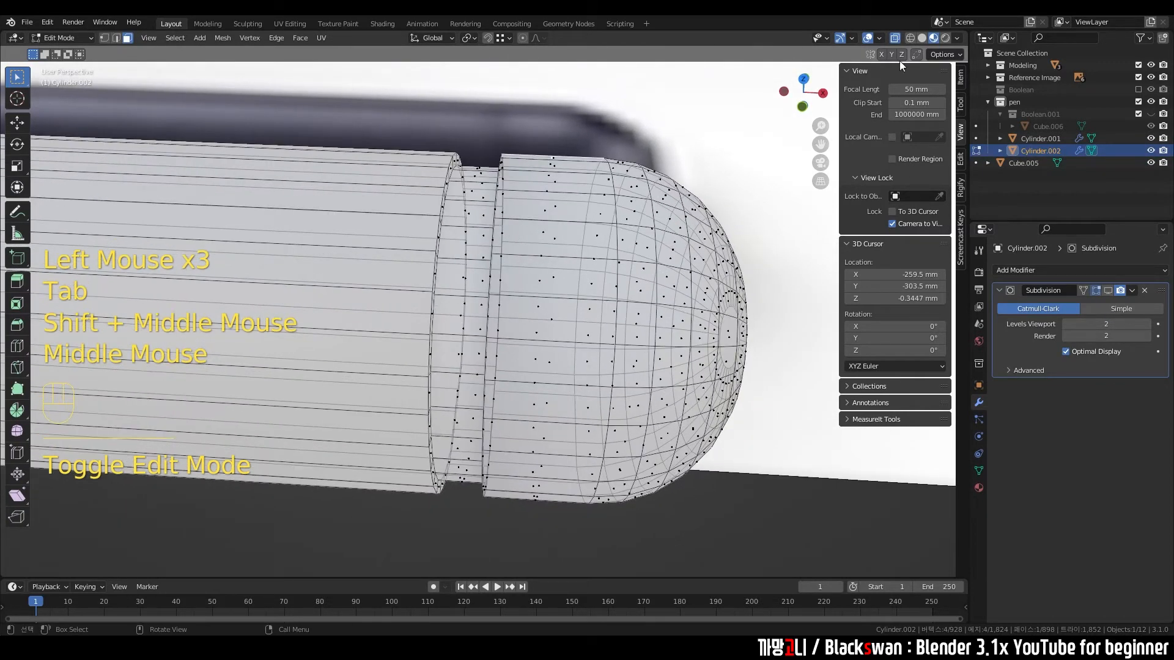
left_click(895, 38)
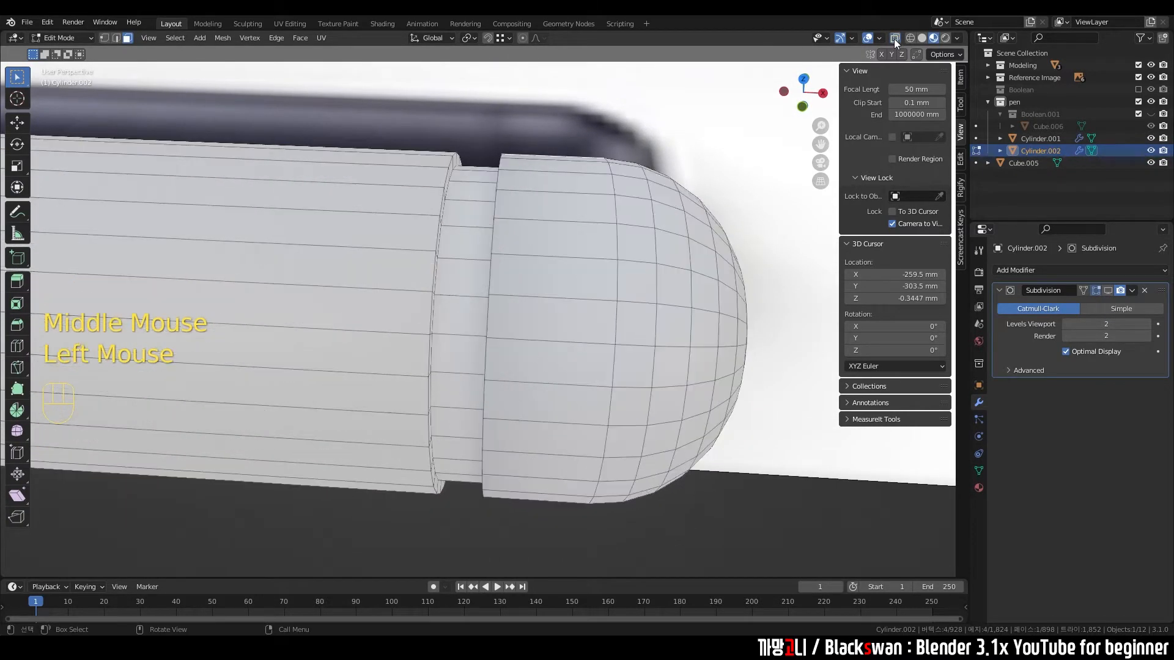
middle_click_drag(519, 178, 546, 190, "shift")
left_click(519, 136)
key("2")
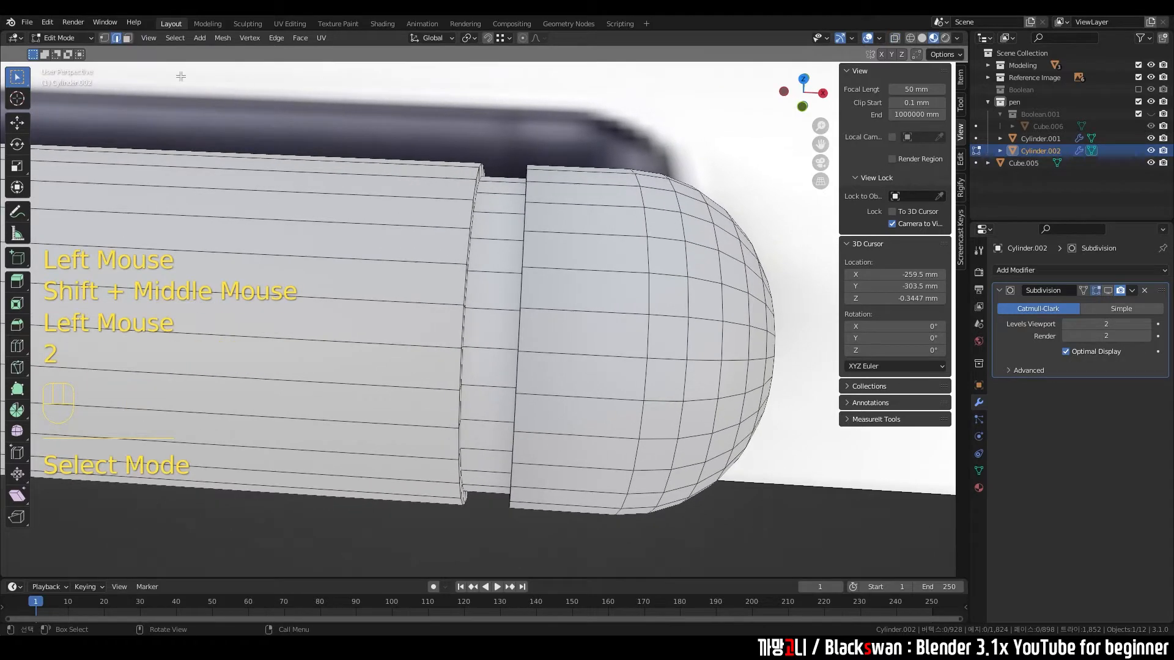
middle_click_drag(462, 138, 458, 160)
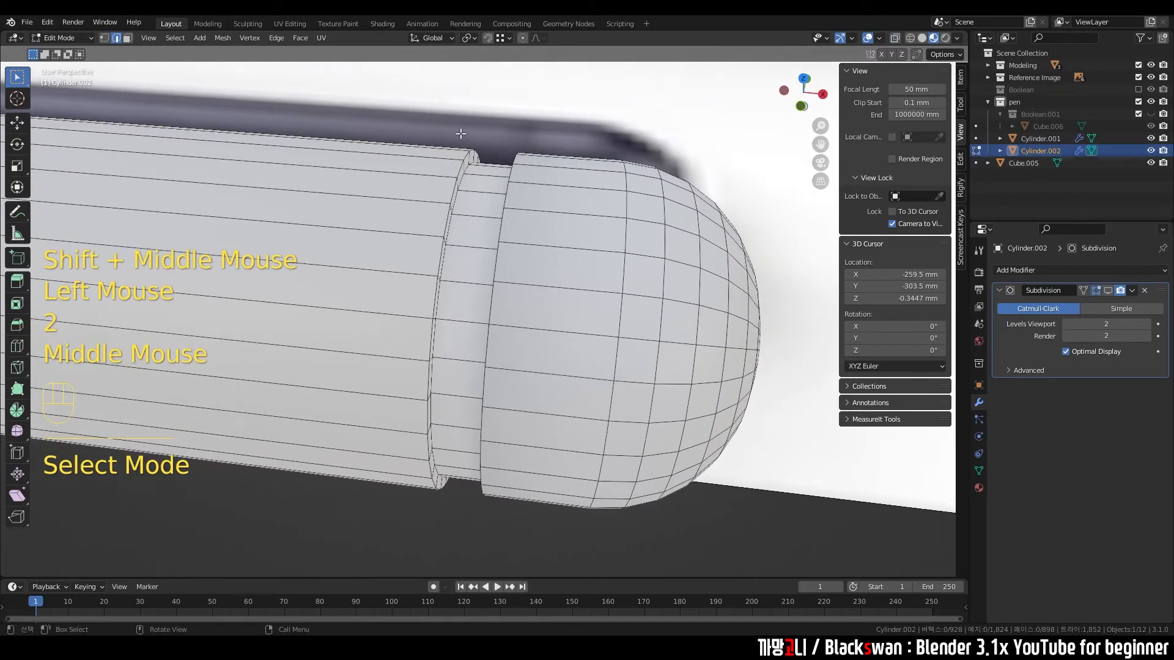
Step: Select the four edge loops that form the groove's outer and inner corners
left_click(459, 173, "alt")
middle_click_drag(460, 178, 559, 177)
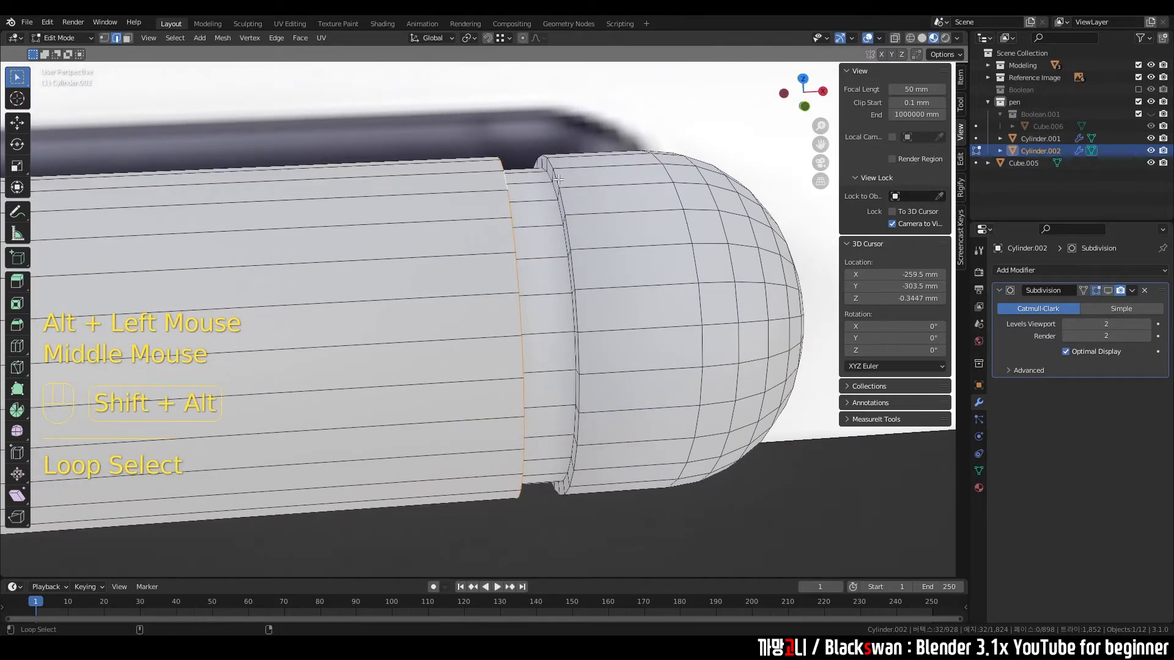
left_click(554, 187, "alt+shift")
left_click(552, 192, "alt+shift")
middle_click_drag(552, 191, 468, 197)
left_click(455, 195, "alt+shift")
scroll(455, 194, "up", 2)
middle_click_drag(492, 207, 474, 161, "shift")
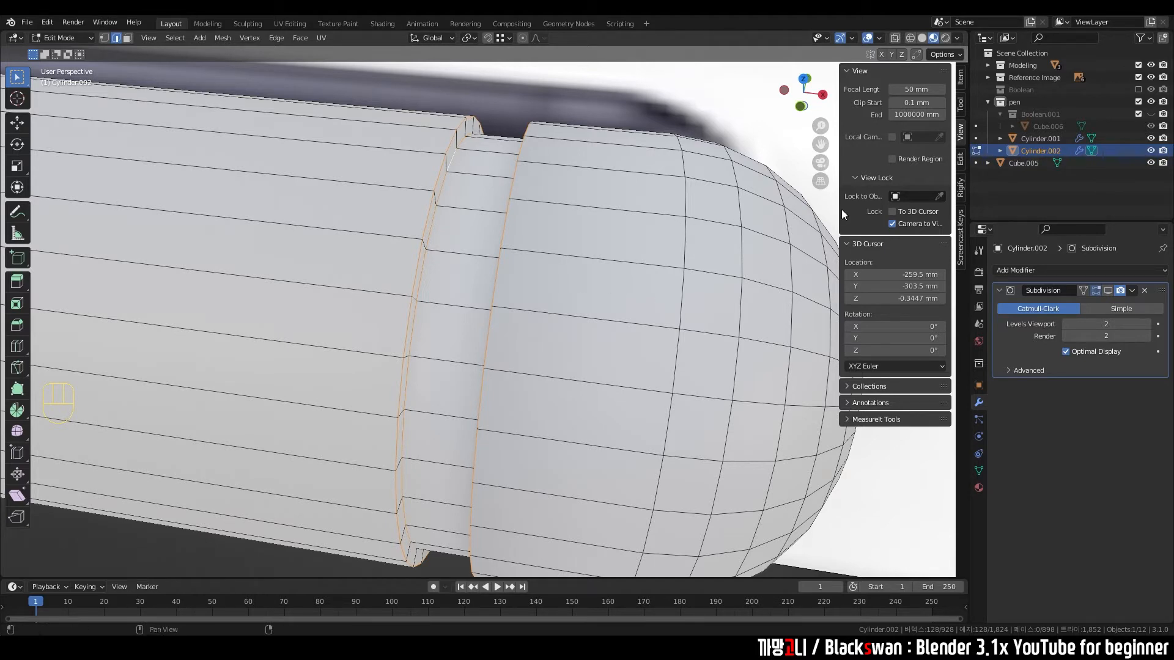
Step: Set the Mean Crease of the four selected groove loops to 1
left_click(961, 78)
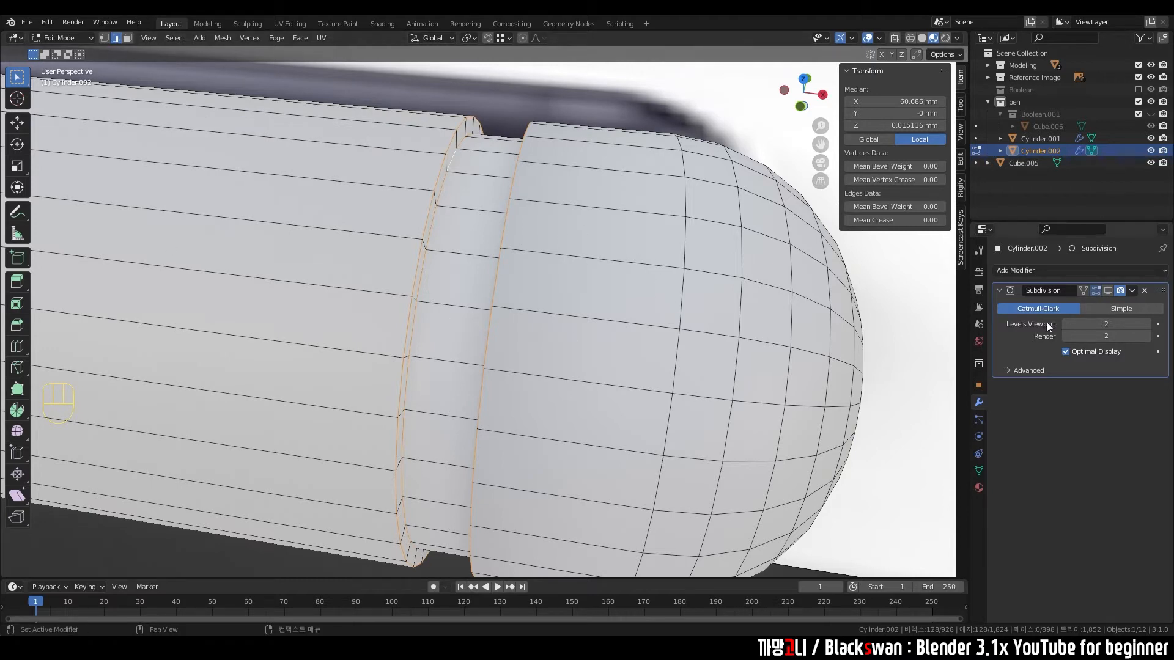
left_click(926, 221)
type("1")
key("Return")
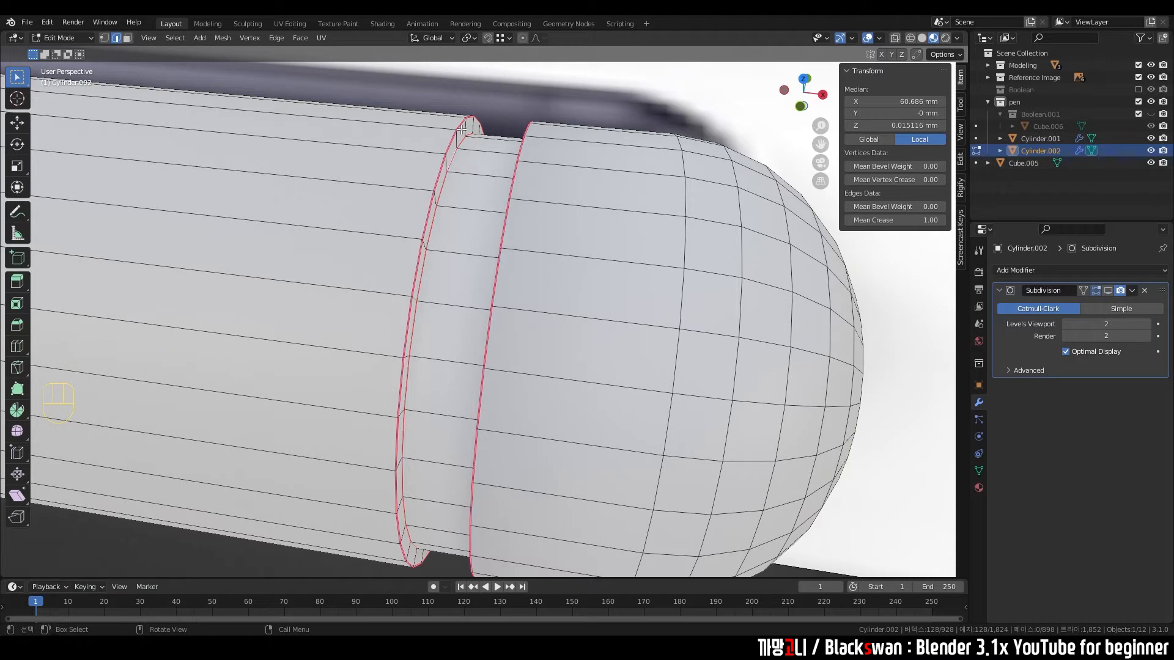
Step: Leave Edit Mode, turn the Subdivision modifier's viewport display back on and inspect the creased groove
left_click(489, 151)
key("Tab")
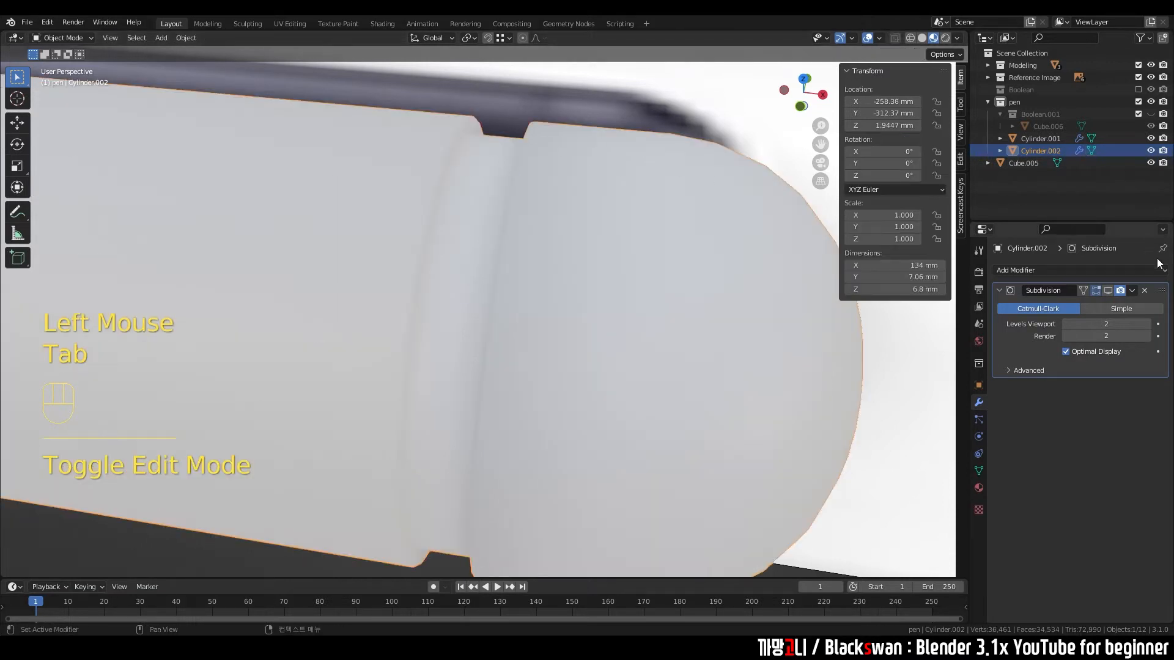
left_click(1107, 291)
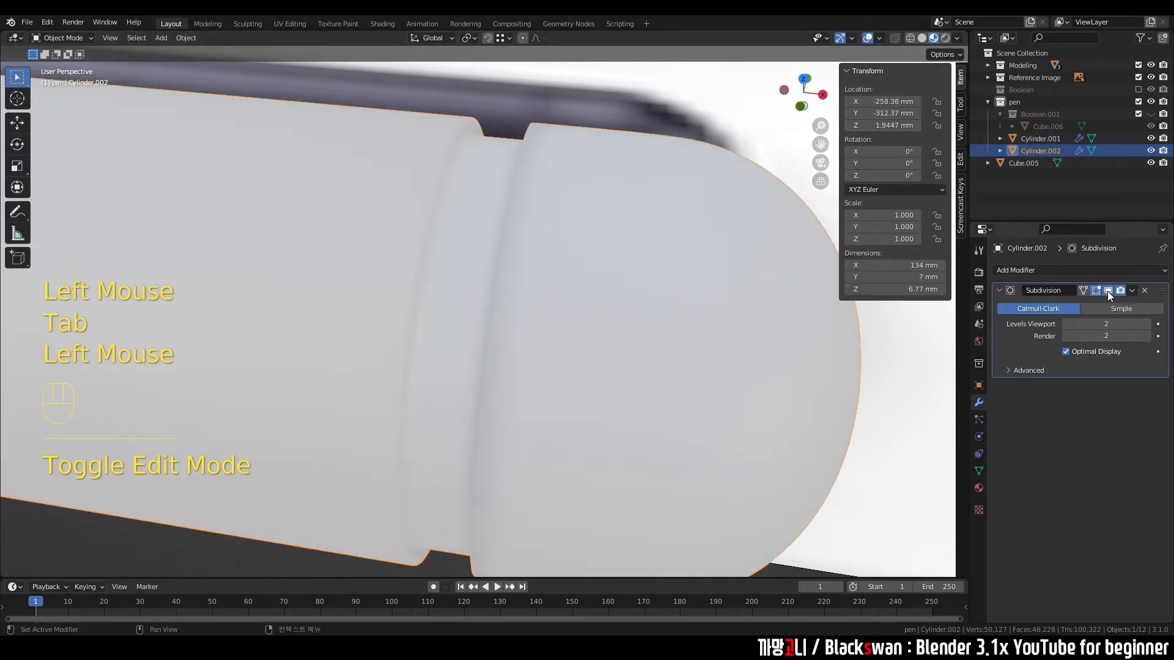
middle_click_drag(597, 229, 563, 200)
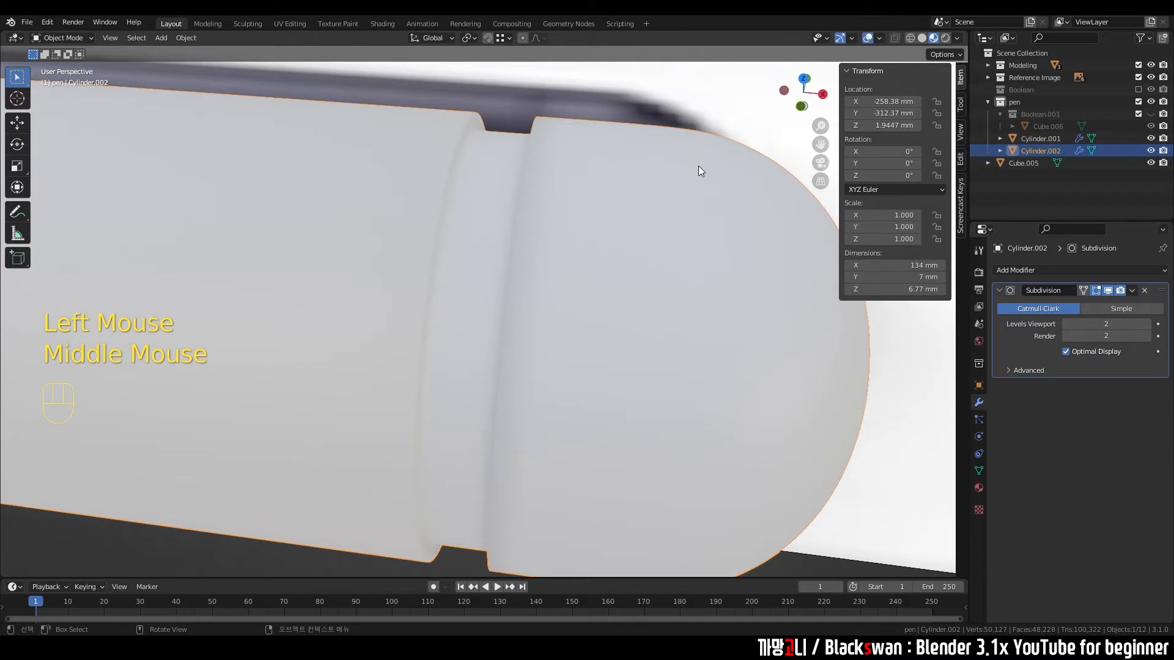
middle_click_drag(493, 138, 576, 97)
left_click(632, 146)
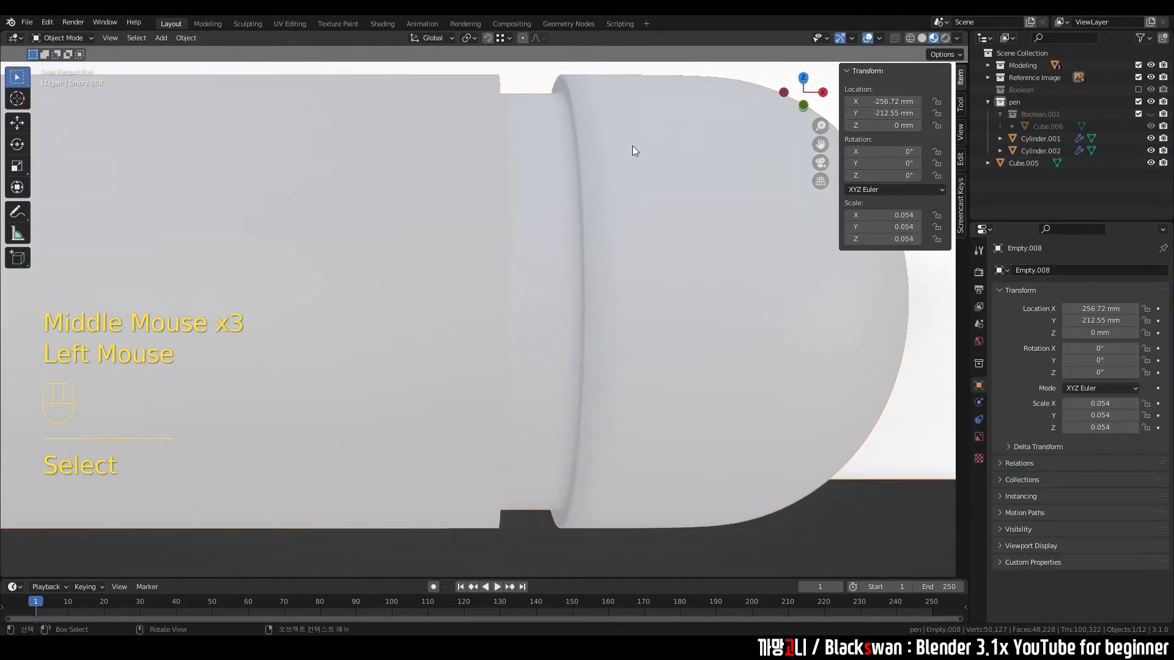
left_click(615, 208)
Step: Re-enter Edit Mode on the pen and select the groove's four creased edge loops again
key("Tab")
left_click(895, 220)
left_click(664, 179)
left_click(579, 142, "alt")
left_click(574, 144, "alt+shift")
middle_click_drag(589, 156, 574, 153)
left_click(465, 132, "alt+shift")
left_click(466, 135, "alt+shift")
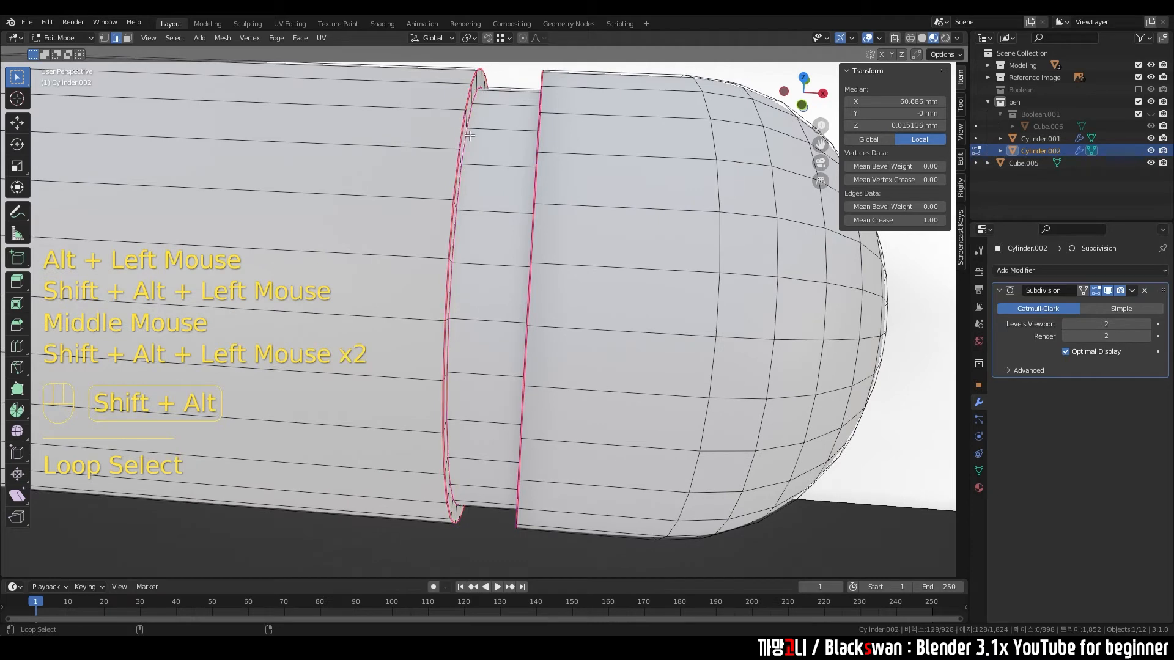
Step: Set the groove loops' Mean Crease to 0.5 and view the softened edges in Object Mode
left_click(890, 220)
type("0.5")
key("Return")
key("Tab")
middle_click_drag(538, 169, 592, 162)
middle_click_drag(591, 162, 623, 173, "shift")
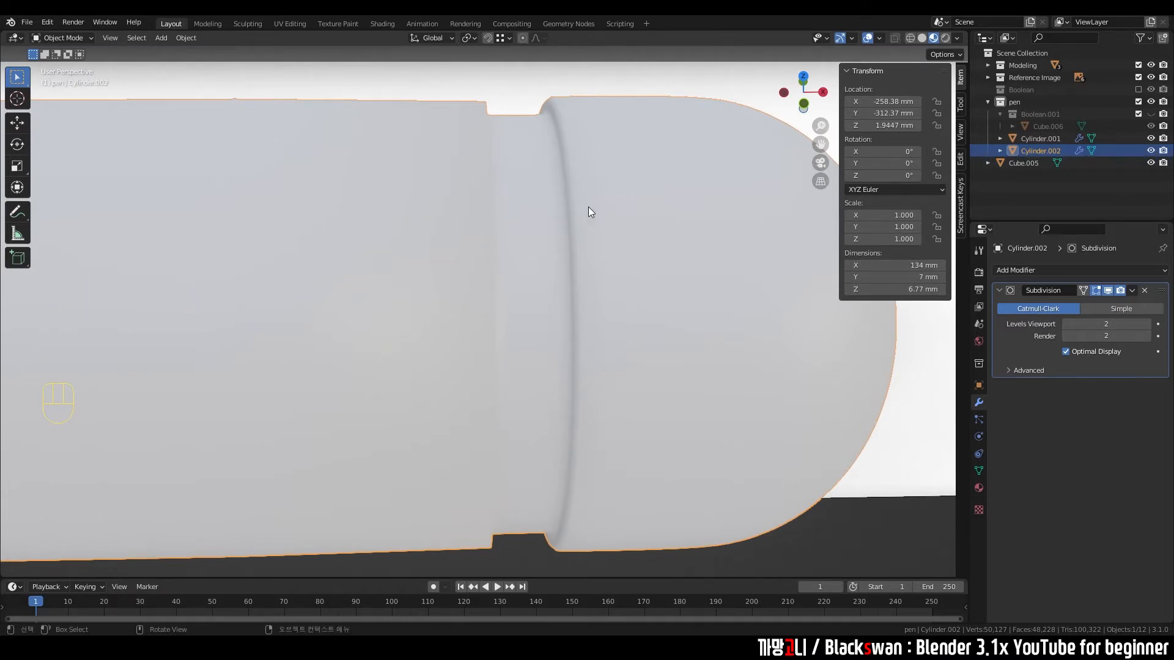
Step: Set the Mean Crease of the selected groove loops to 1 and view the sharper edges in Object Mode
key("Tab")
middle_click_drag(625, 155, 704, 171)
left_click(916, 218)
type("1")
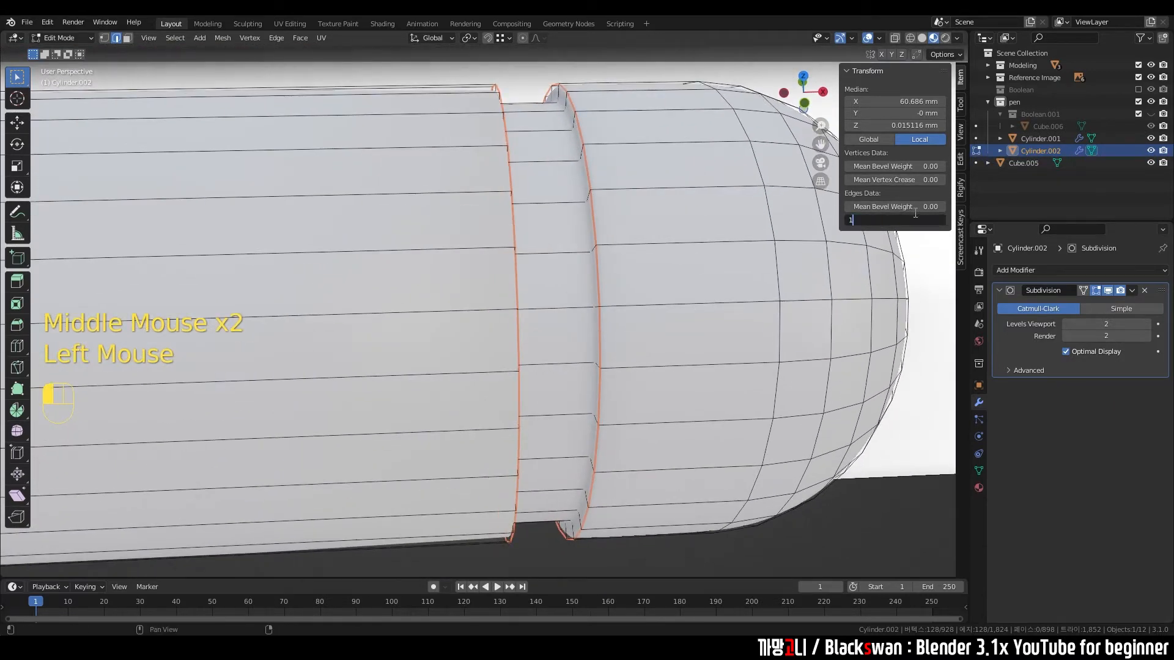
key("Return")
key("Tab")
middle_click_drag(572, 160, 420, 149)
scroll(673, 205, "down", 3)
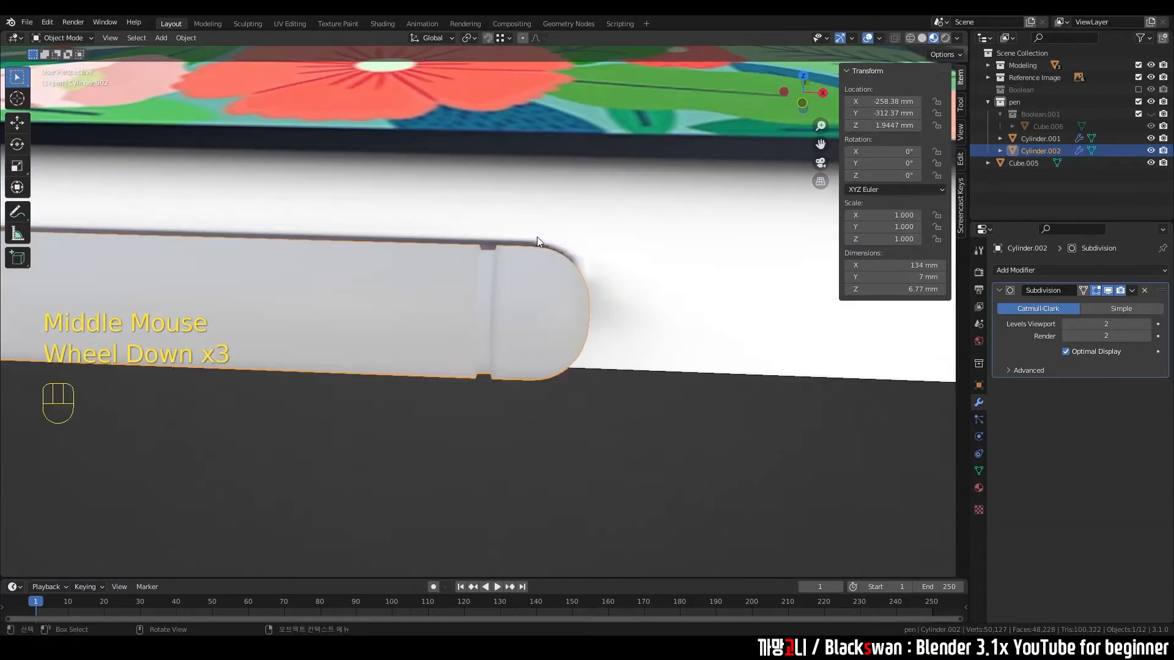
Step: Compare the groove's width with the end of the reference pen in top view
middle_click_drag(537, 236, 506, 345)
scroll(489, 318, "down", 2)
key("grave")
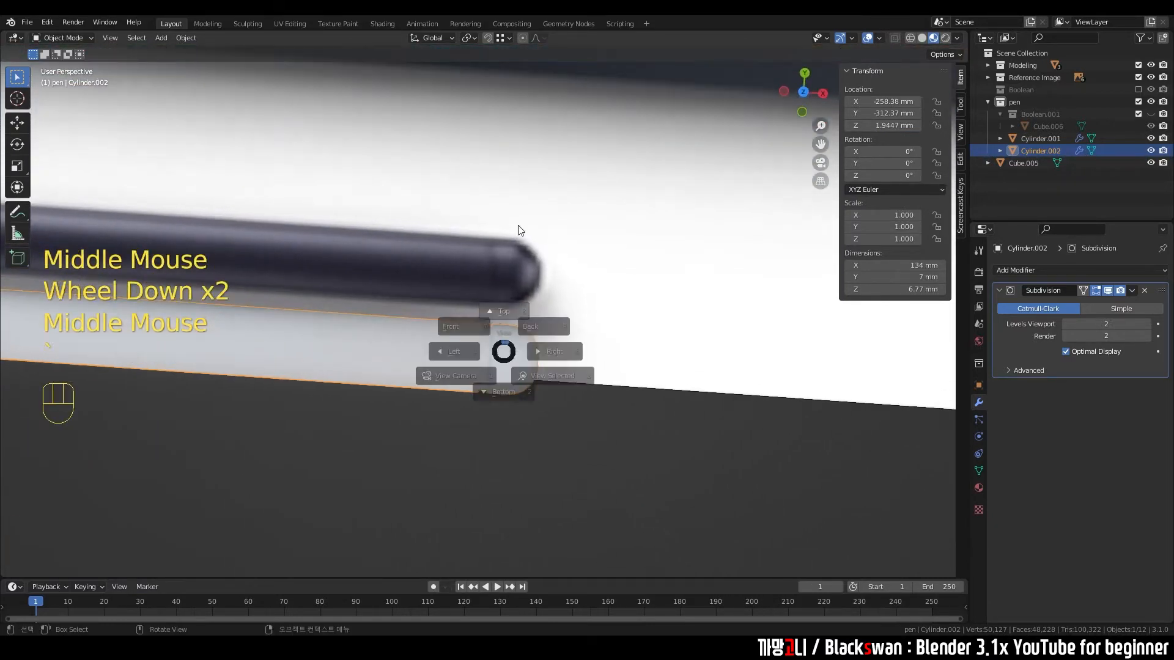
left_click(517, 257)
scroll(520, 240, "up", 4)
middle_click_drag(534, 300, 521, 284, "shift")
scroll(521, 284, "up", 2)
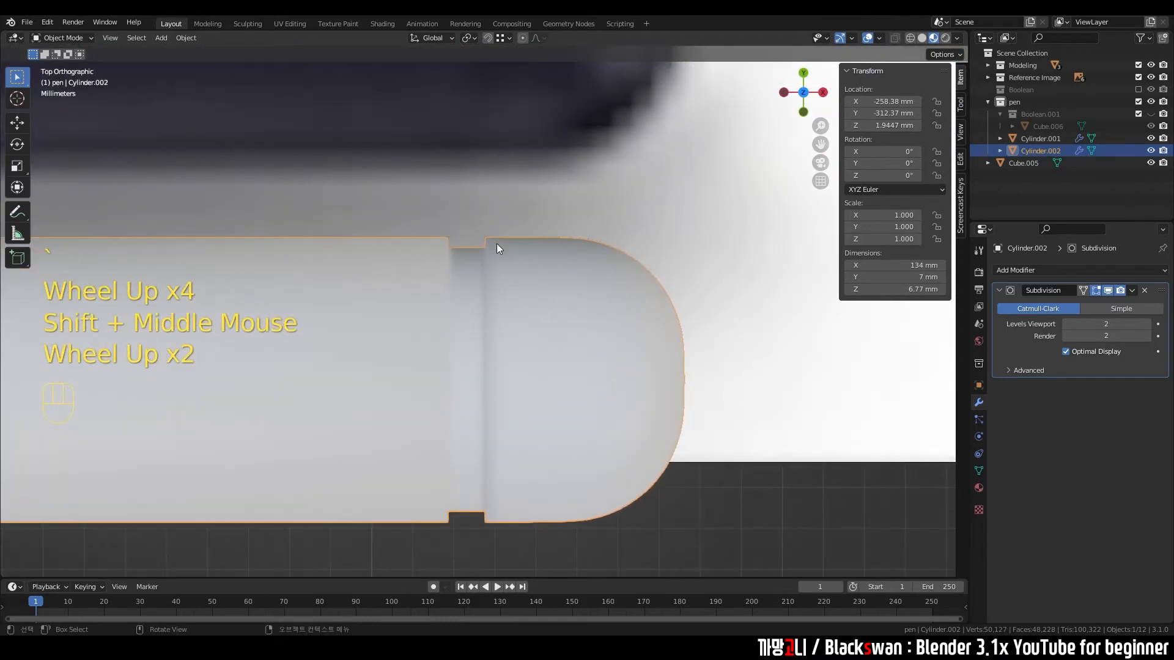
key("Tab")
key("Tab")
scroll(489, 254, "down", 2)
scroll(488, 252, "up", 1)
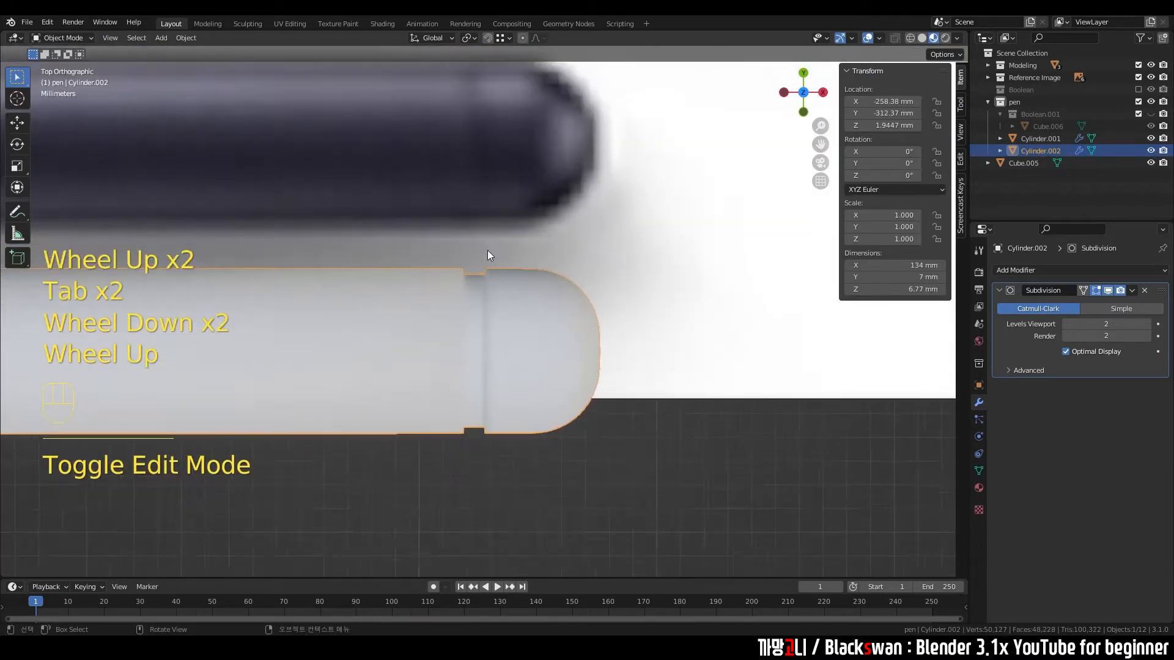
scroll(487, 253, "up", 1)
Step: Select all of the groove's vertices with X-ray on and scale them along X to narrow the groove to roughly half its width
key("Tab")
key("1")
key("shift+z")
key("shift+z")
left_click(895, 38)
left_click_drag(405, 172, 515, 539)
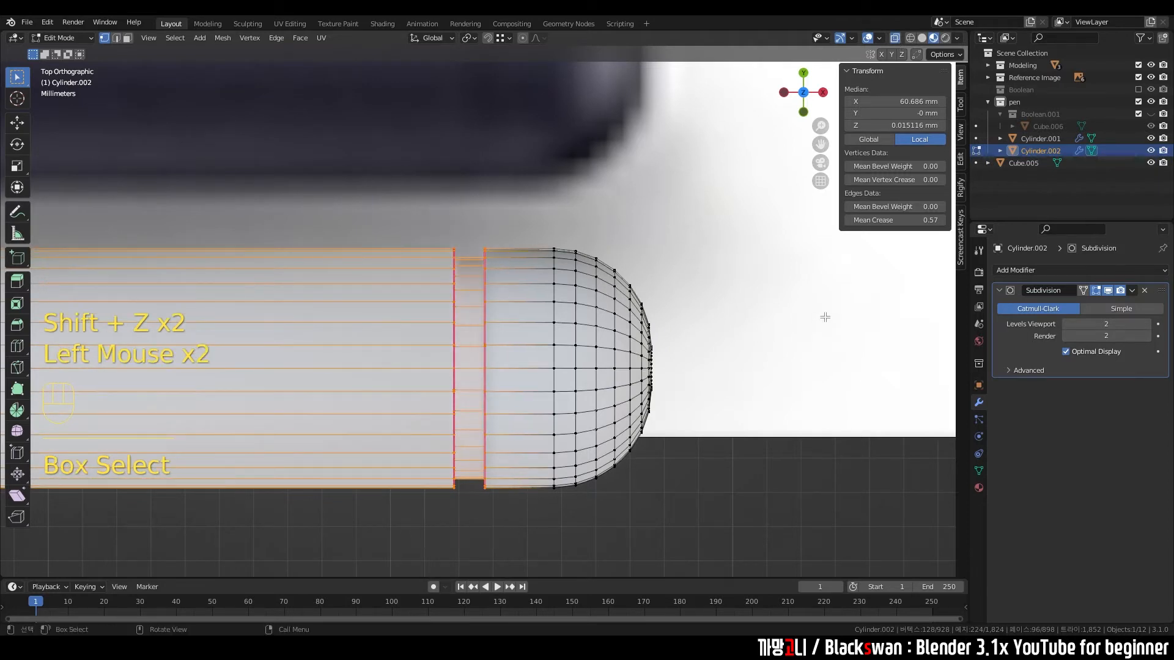
key("s")
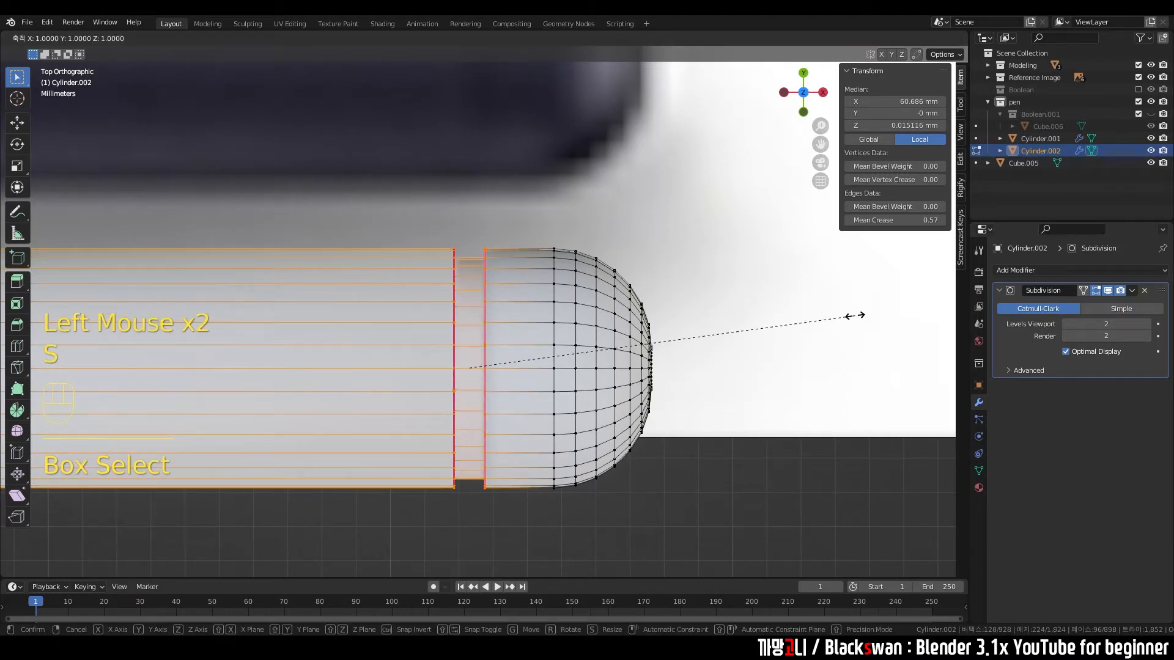
key("x")
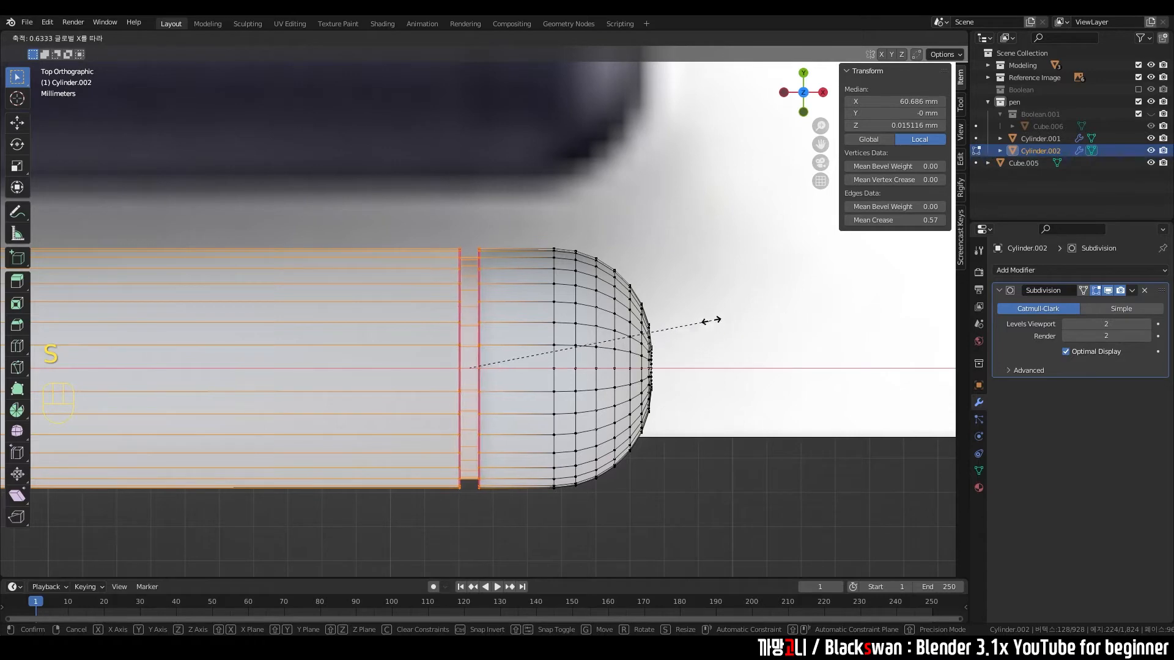
key("Tab")
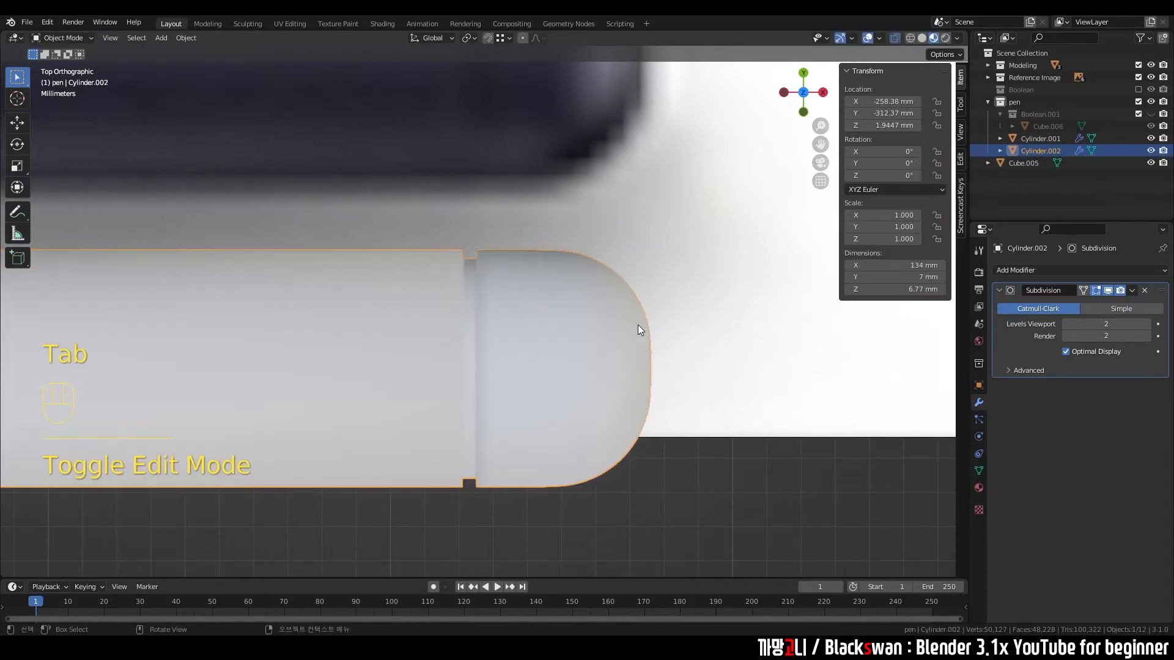
Step: Inspect the narrowed groove in Object Mode, return to Edit Mode and turn X-ray off
scroll(637, 325, "down", 2)
middle_click_drag(637, 325, 611, 175)
scroll(537, 312, "up", 2)
scroll(538, 312, "up", 1, "shift")
middle_click_drag(538, 312, 545, 248, "shift")
scroll(511, 304, "down", 2)
key("Tab")
left_click(894, 38)
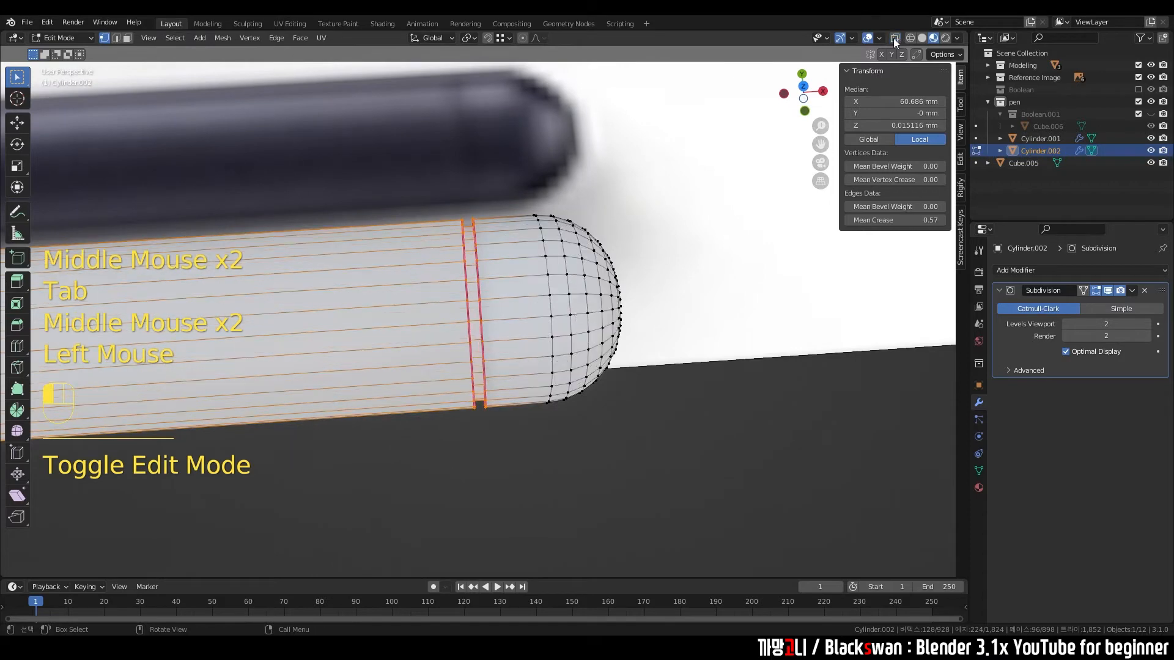
middle_click_drag(645, 239, 648, 236)
key("Tab")
key("Tab")
Step: Add an edge loop close to the groove on the rounded-end side and undo an extra loop tried on the body
key("ctrl+r")
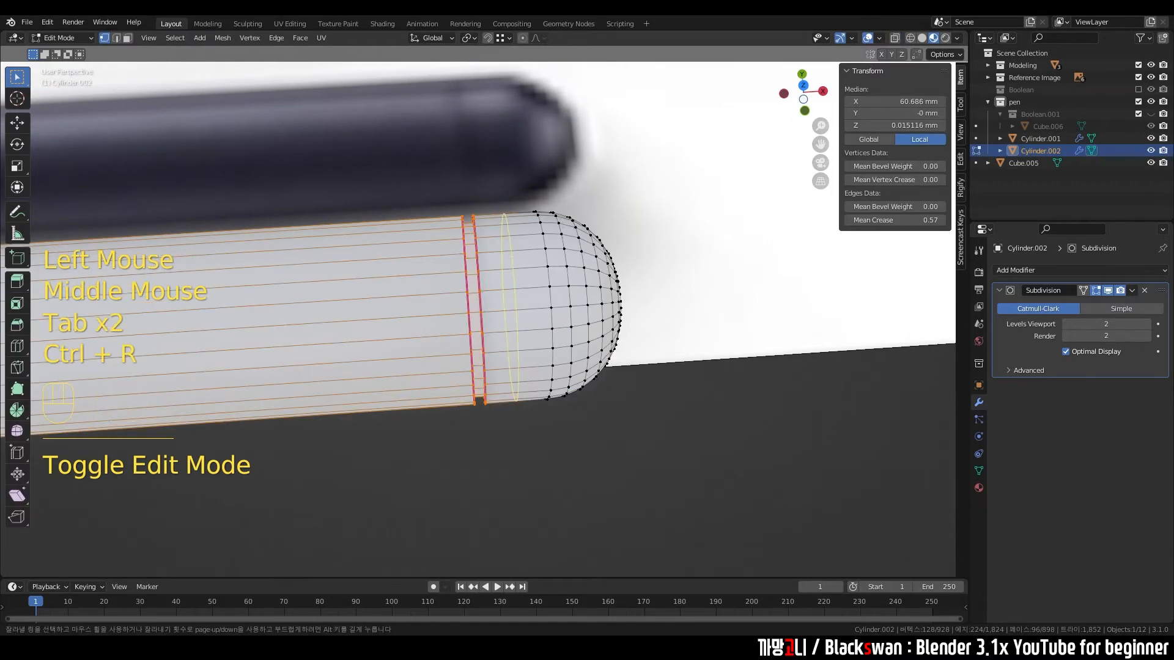
key("Tab")
middle_click_drag(488, 267, 505, 201)
key("Tab")
key("ctrl+r")
left_click(591, 219)
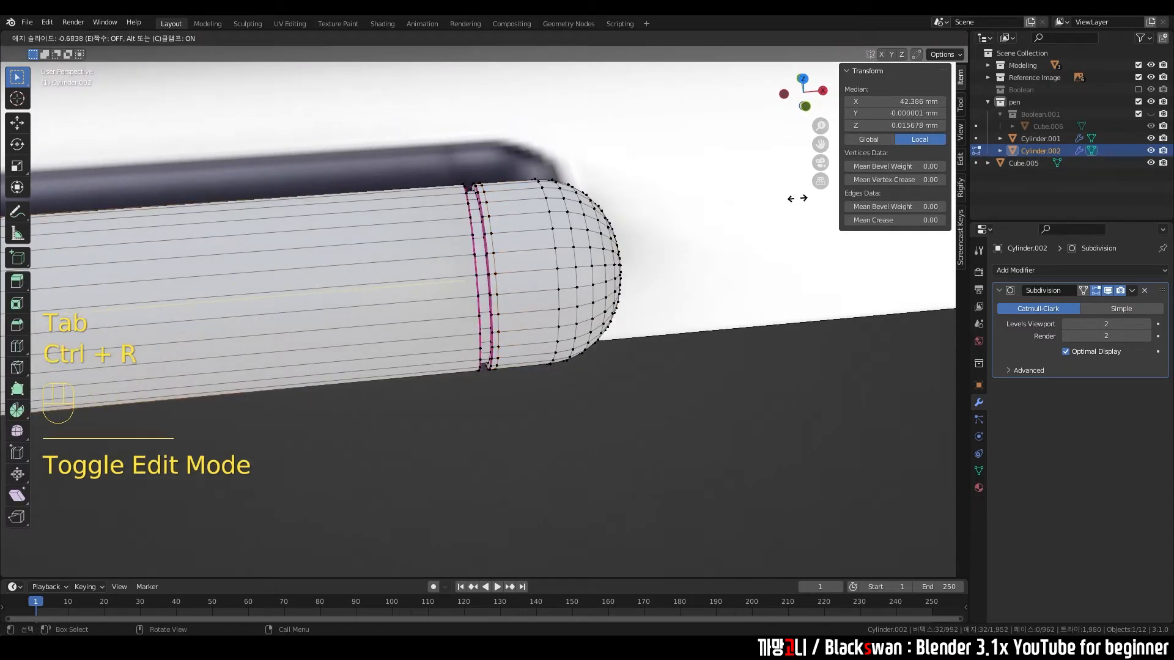
left_click(941, 181)
key("ctrl+z")
Step: Add an edge loop around the long pen body and slide it toward the groove
scroll(393, 267, "down", 2)
middle_click_drag(393, 268, 359, 296)
scroll(359, 296, "down", 3)
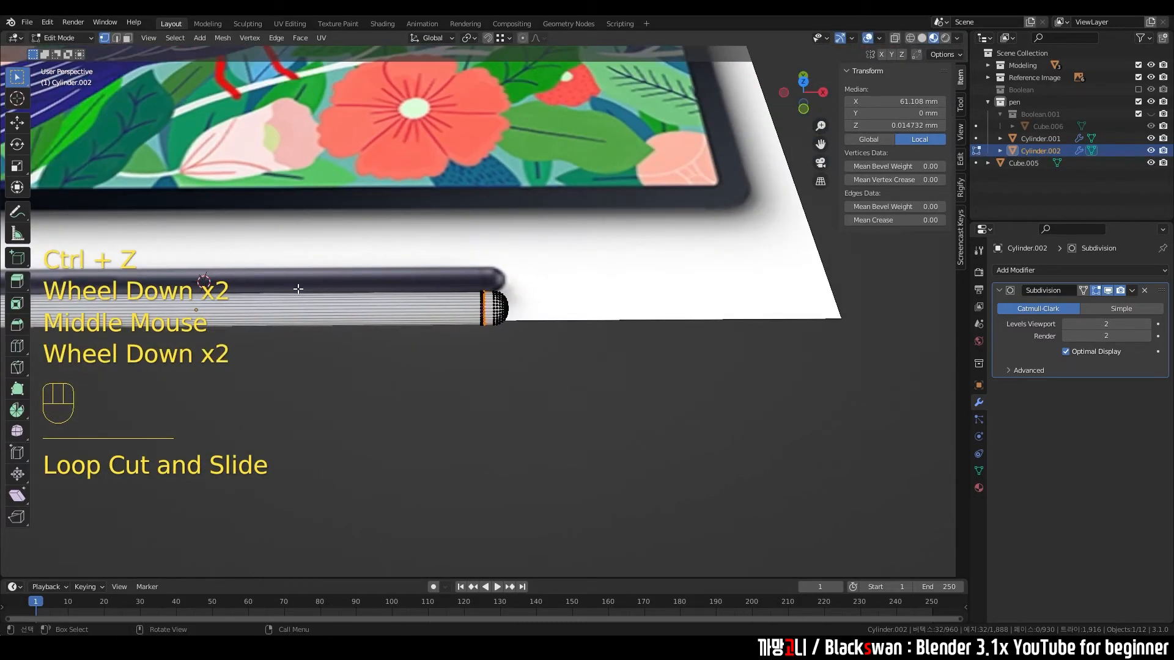
key("ctrl+r")
left_click(352, 312)
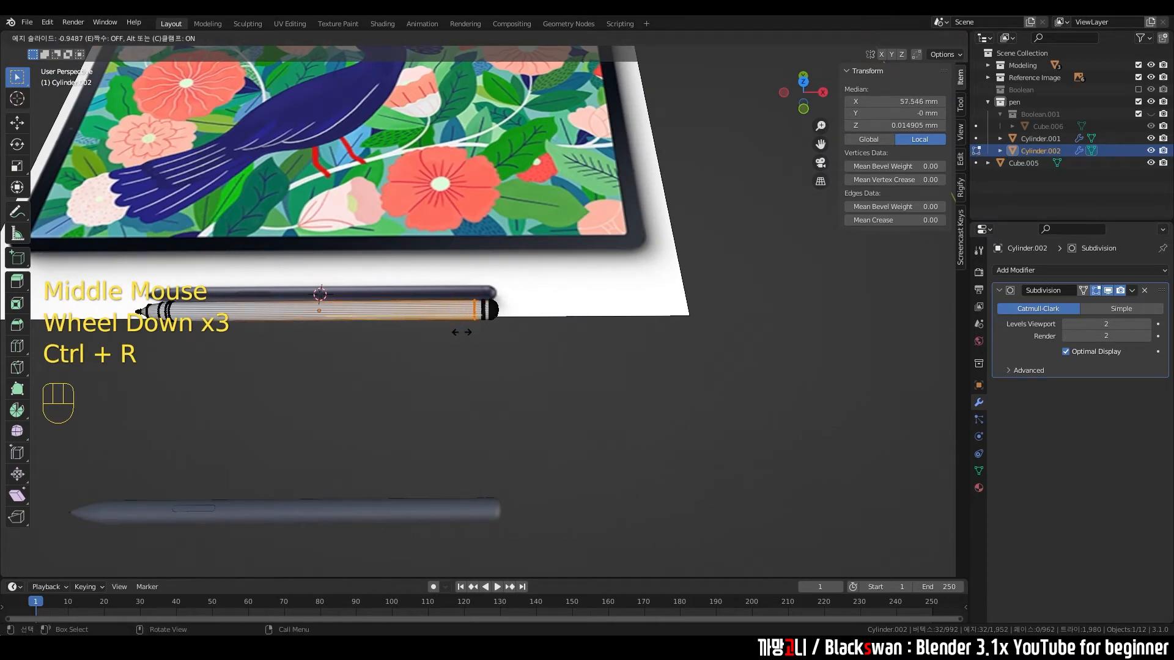
left_click(430, 329)
Step: Edge-slide the new body loop right beside the groove and check the smoothed result in Object Mode
scroll(434, 318, "up", 7)
key("g")
key("g")
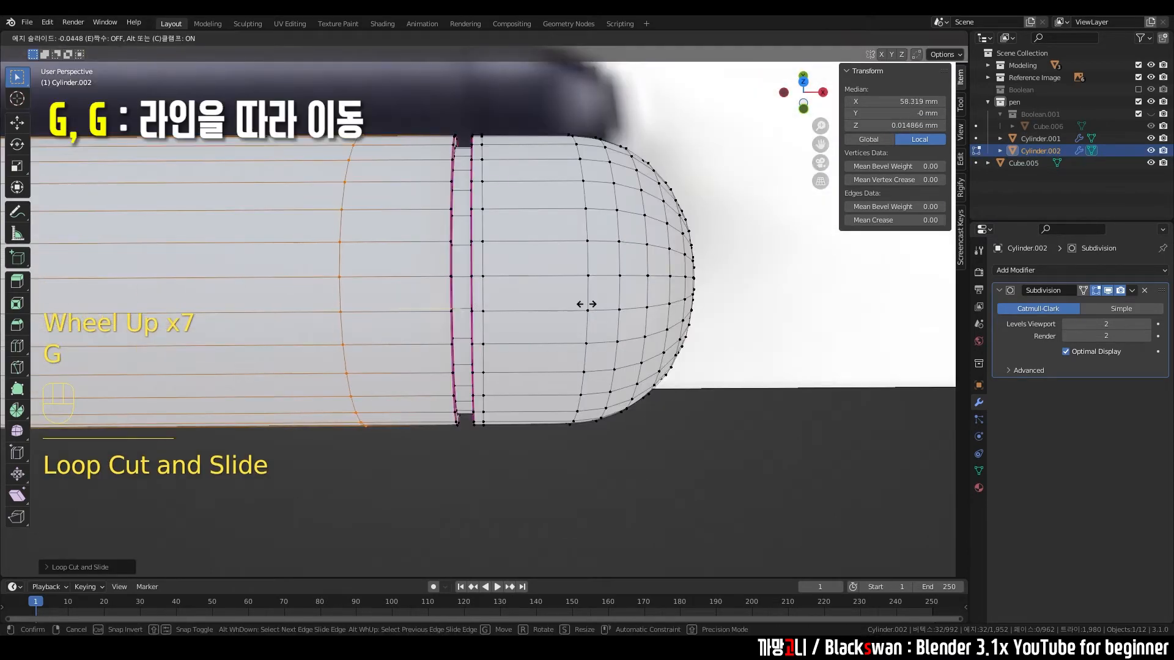
left_click(287, 349)
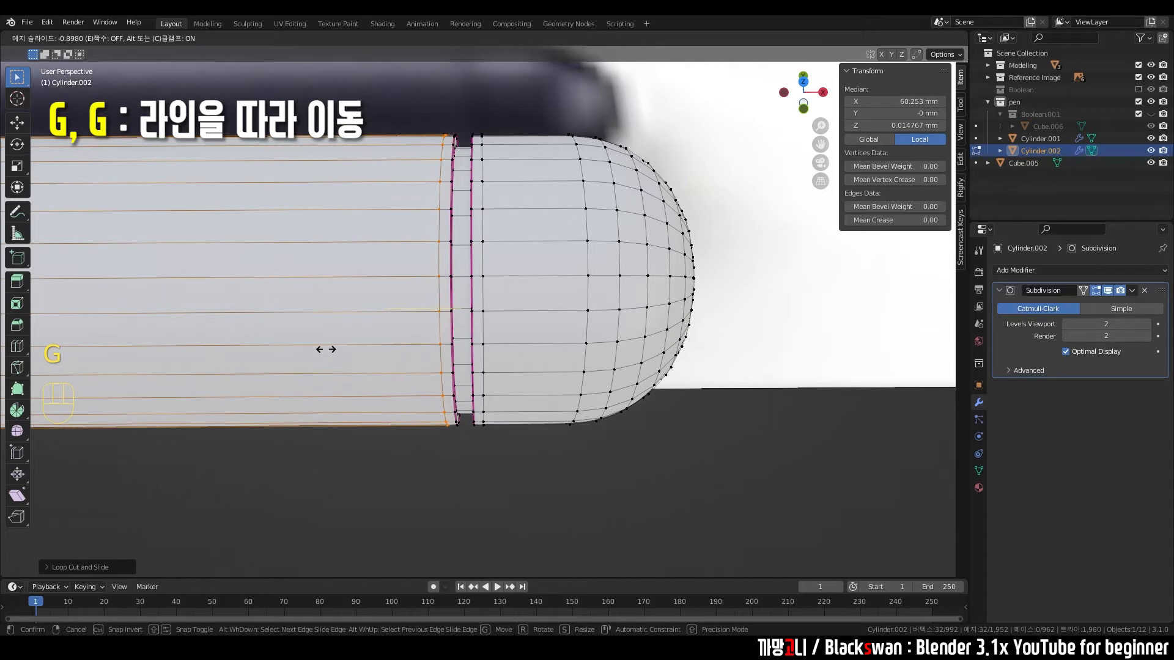
key("Tab")
middle_click_drag(549, 247, 504, 102)
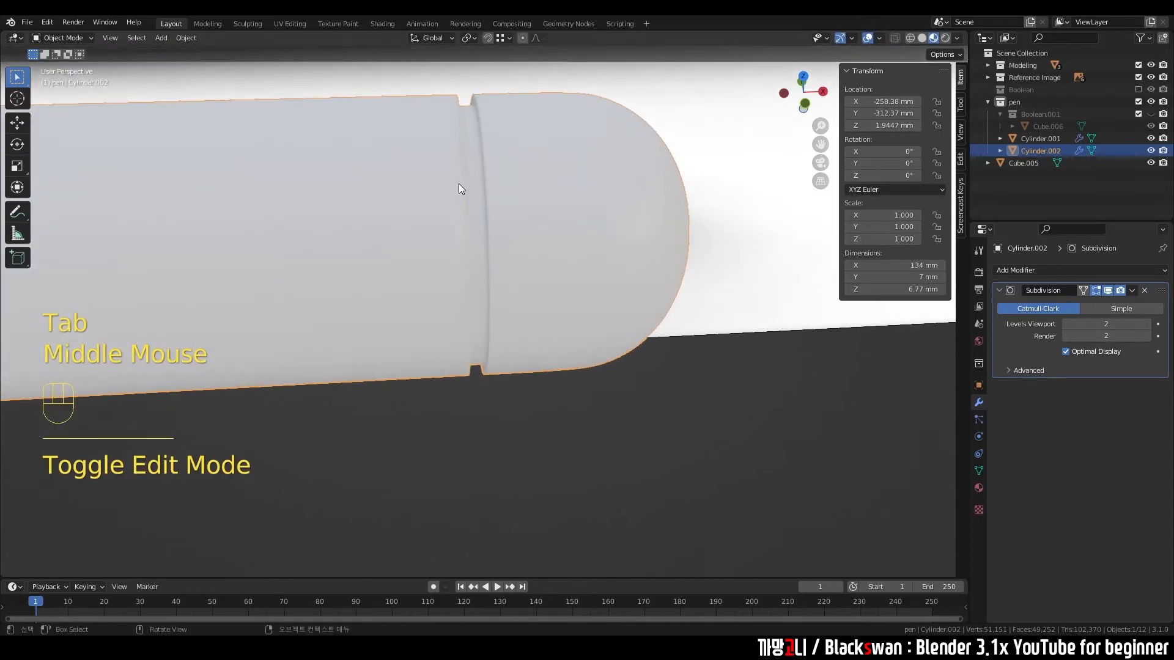
Step: Examine the button on the reference pen in top view and save the file
scroll(459, 212, "down", 5)
mouse_move(482, 231)
middle_mouse_down("shift")
mouse_move(518, 316)
mouse_move(501, 223)
middle_mouse_up("shift")
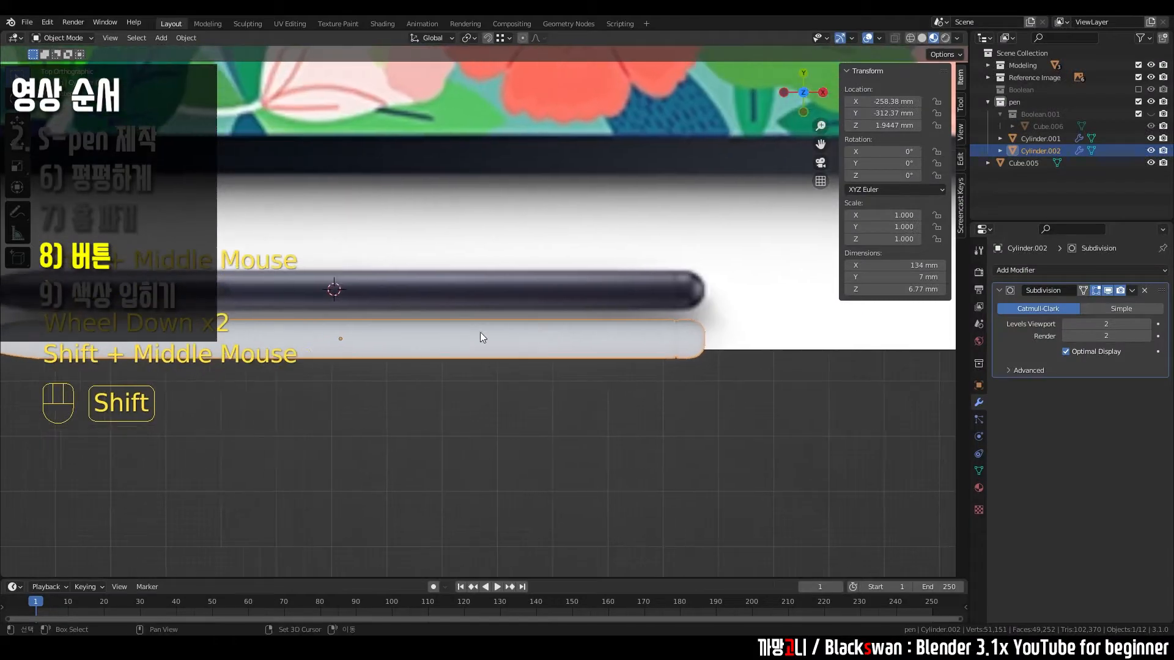
scroll(480, 332, "up", 3)
middle_click_drag(434, 320, 558, 280, "shift")
key("ctrl+s")
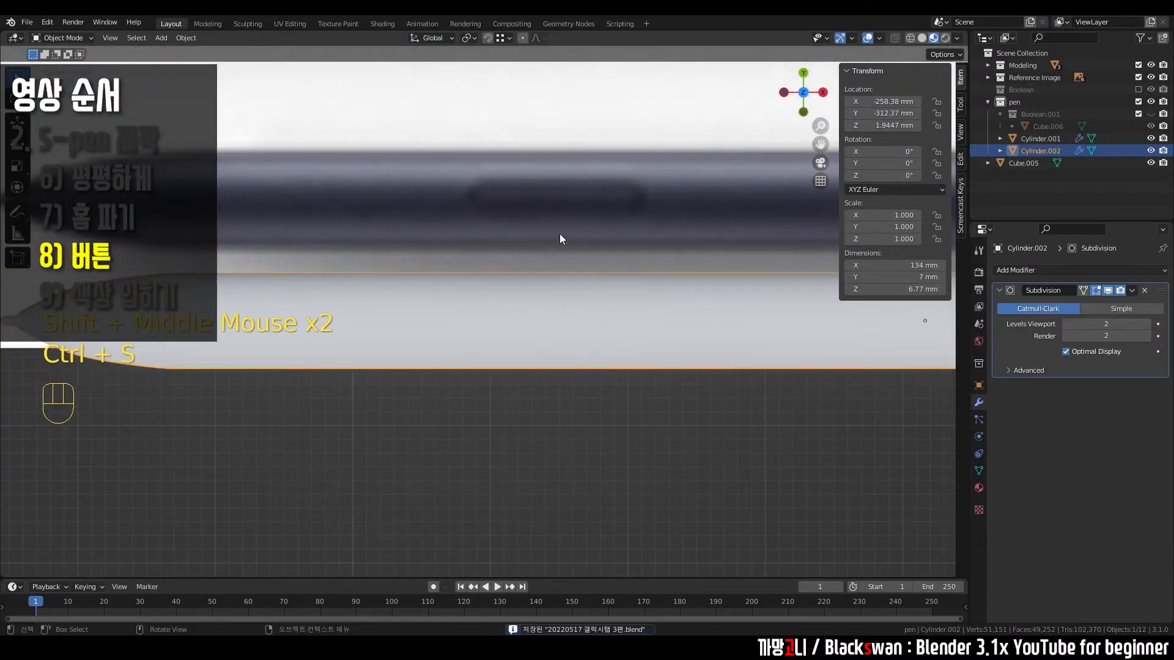
Step: Select the finished example pen, Cylinder.001, and examine its rounded button outline
scroll(588, 277, "down", 1)
scroll(589, 278, "down", 2)
middle_click_drag(588, 278, 555, 264, "shift")
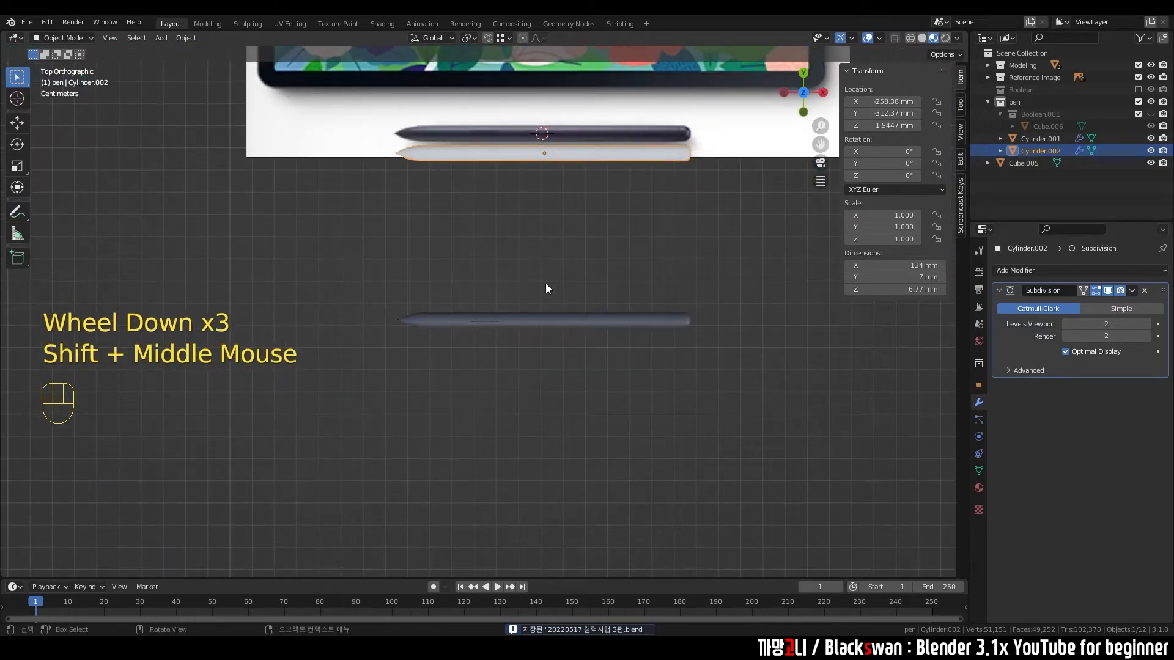
left_click(516, 333)
scroll(557, 333, "up", 4)
scroll(555, 332, "up", 1)
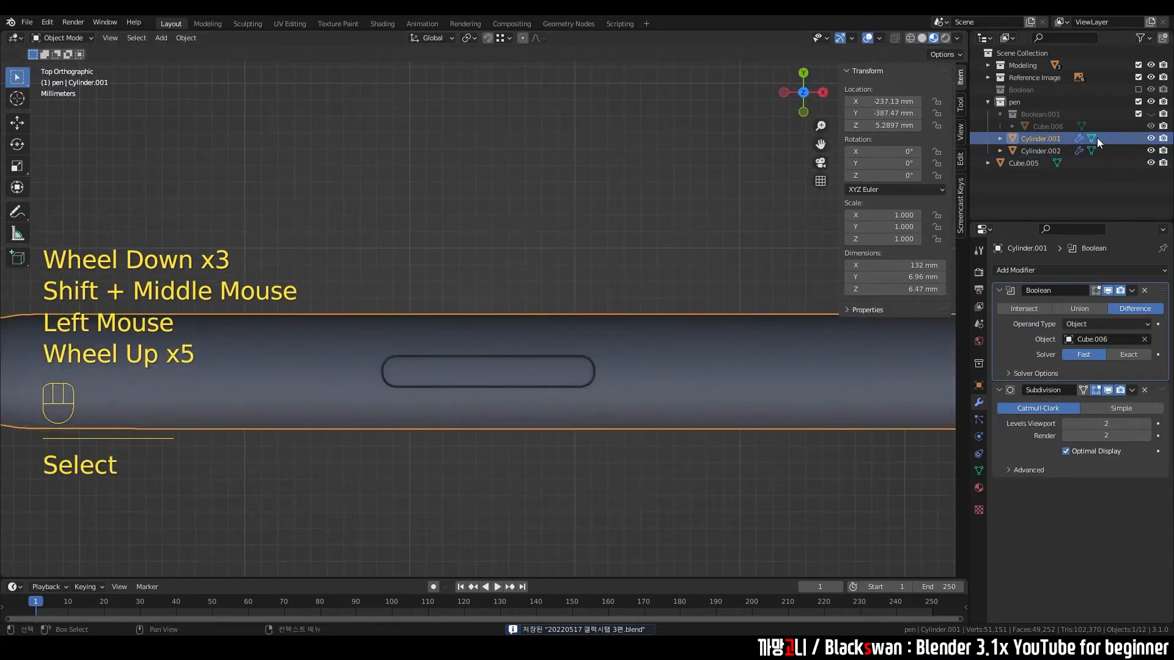
Step: Show the Boolean.001 collection and inspect the Cube.006 cutter's ring-shaped mesh in Edit Mode
left_click(1151, 114)
scroll(632, 306, "up", 1)
middle_click_drag(632, 305, 630, 231)
left_click(647, 187)
key("Tab")
scroll(608, 227, "up", 2)
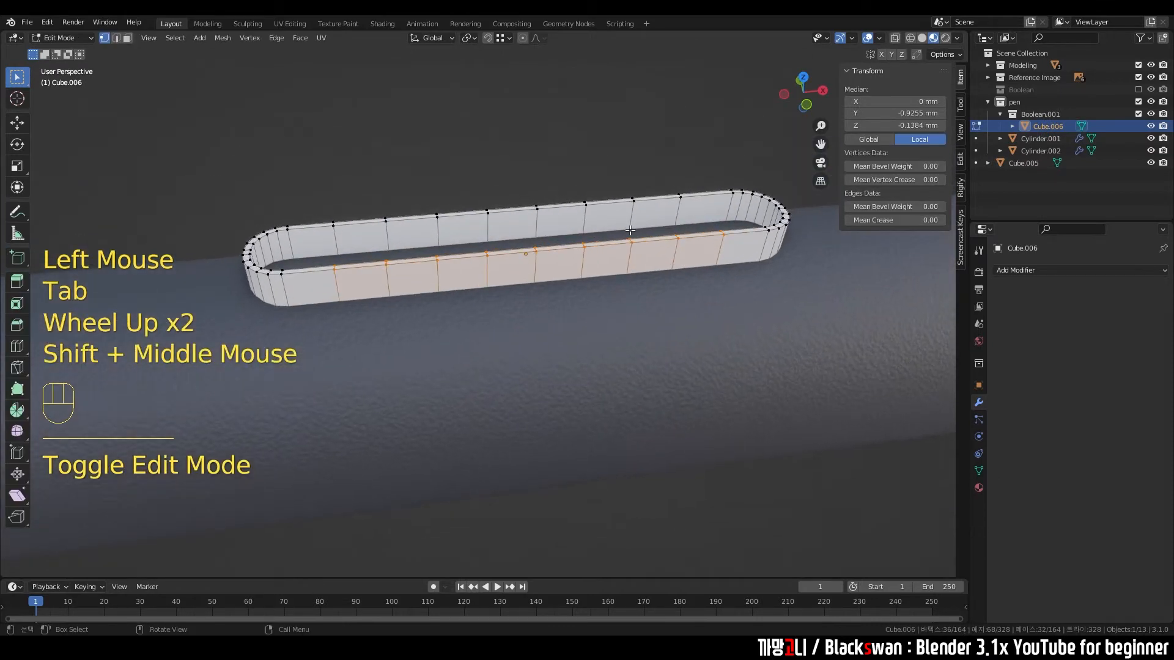
Step: Leave Edit Mode, select Cylinder.001 and hide the Boolean.001 collection again
key("Tab")
left_click(1115, 137)
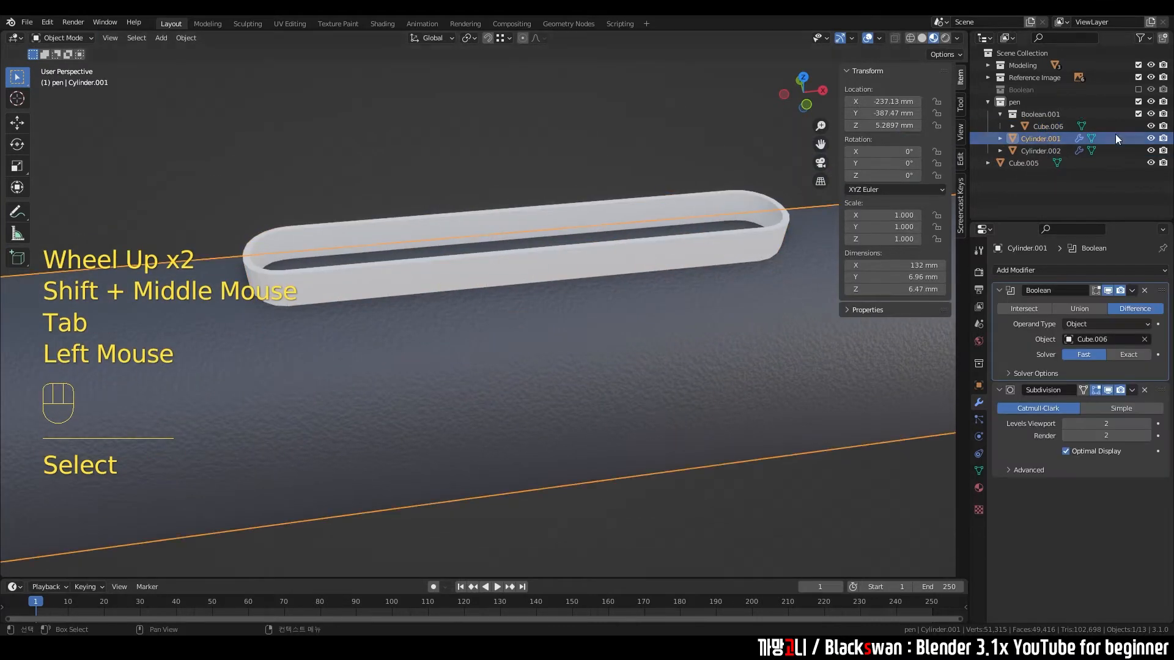
left_click(1150, 114)
Step: Select the new pen in top view and place the 3D cursor on its body below the reference pen's button
middle_click_drag(614, 318, 596, 363)
scroll(595, 364, "down", 2)
scroll(581, 293, "down", 1, "shift")
middle_click_drag(556, 189, 538, 324, "shift")
middle_click_drag(516, 202, 505, 321, "shift")
left_click(489, 266)
key("grave")
scroll(471, 222, "up", 2)
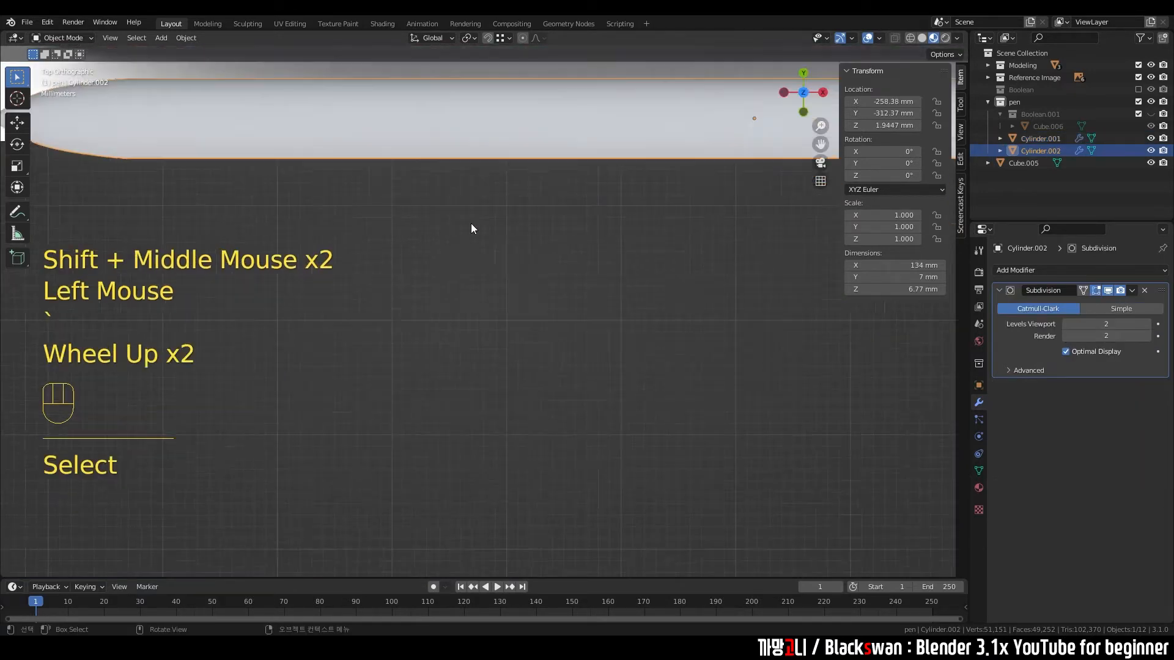
middle_click_drag(471, 223, 520, 419, "shift")
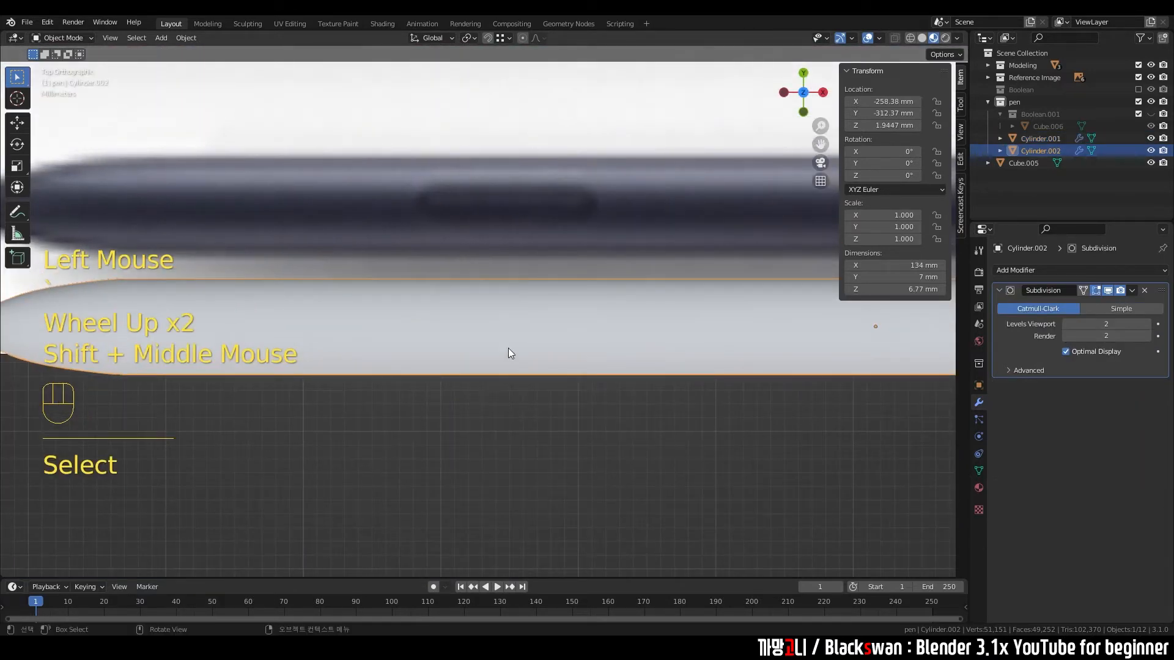
right_click(508, 325, "shift")
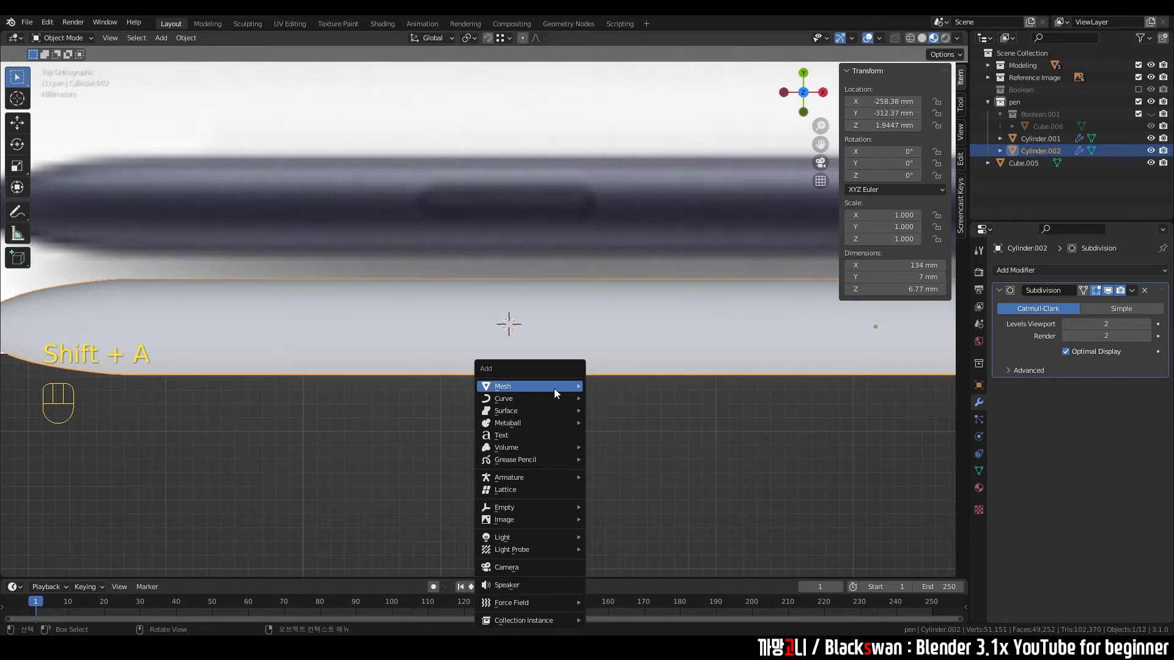
Step: Add a plane at the 3D cursor and scale it down to about 6.3 mm square
mouse_move(554, 388)
left_click(625, 122)
scroll(596, 313, "down", 7)
scroll(737, 394, "down", 1)
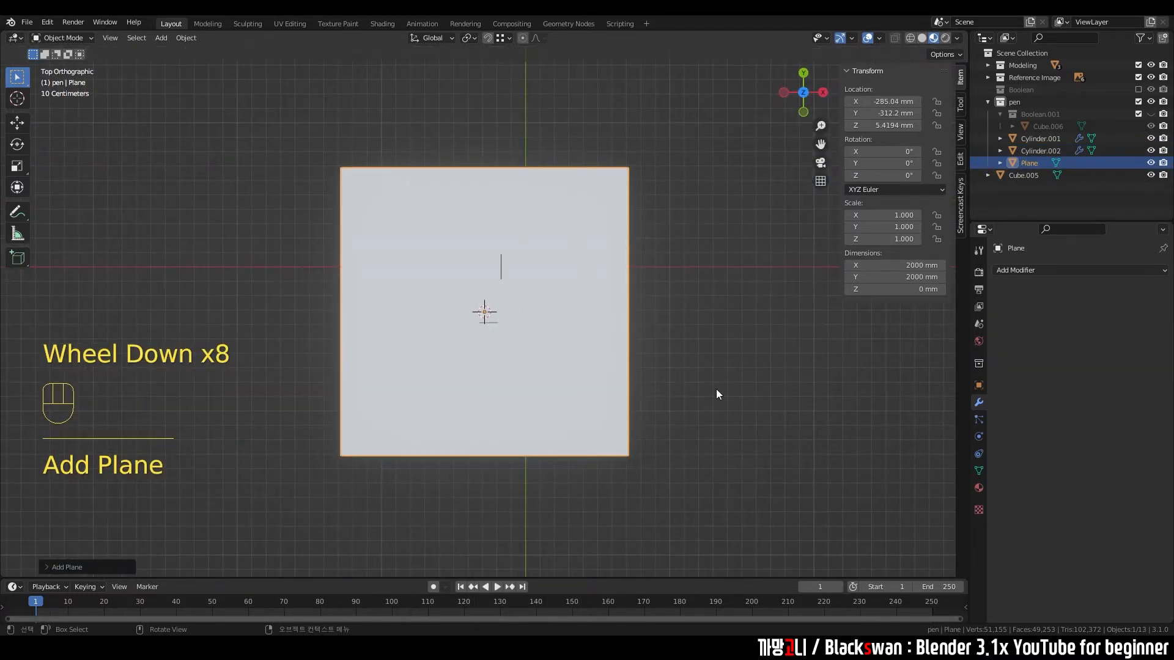
key("s")
scroll(679, 386, "up", 3)
key("s")
scroll(592, 365, "up", 2)
key("s")
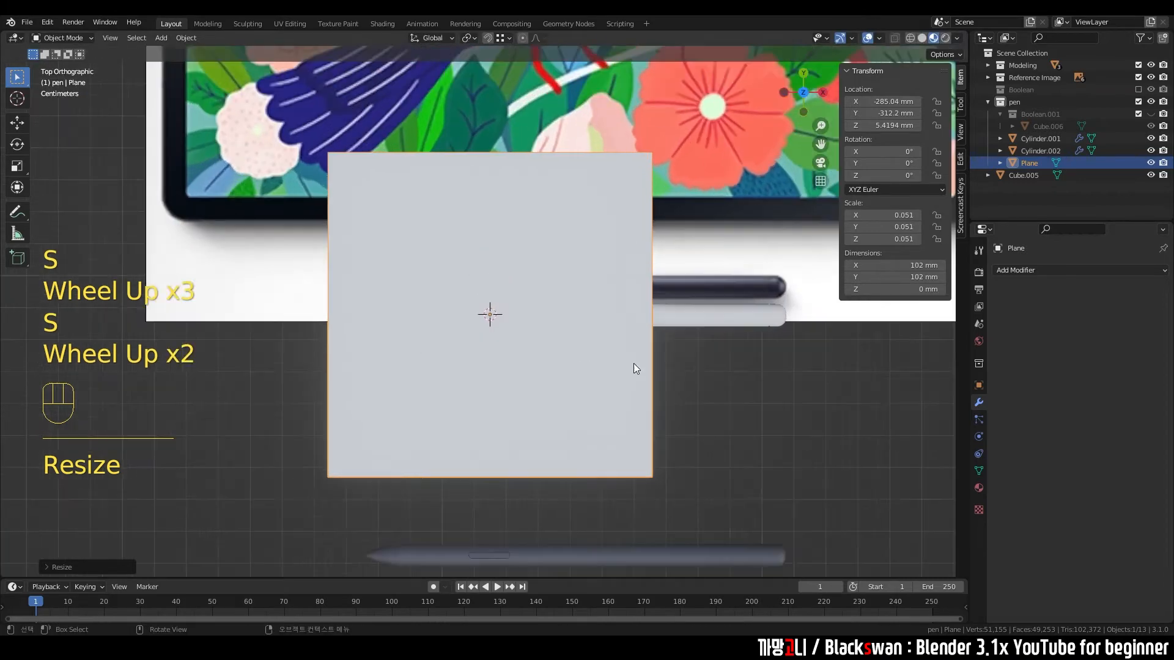
scroll(626, 379, "up", 2)
key("s")
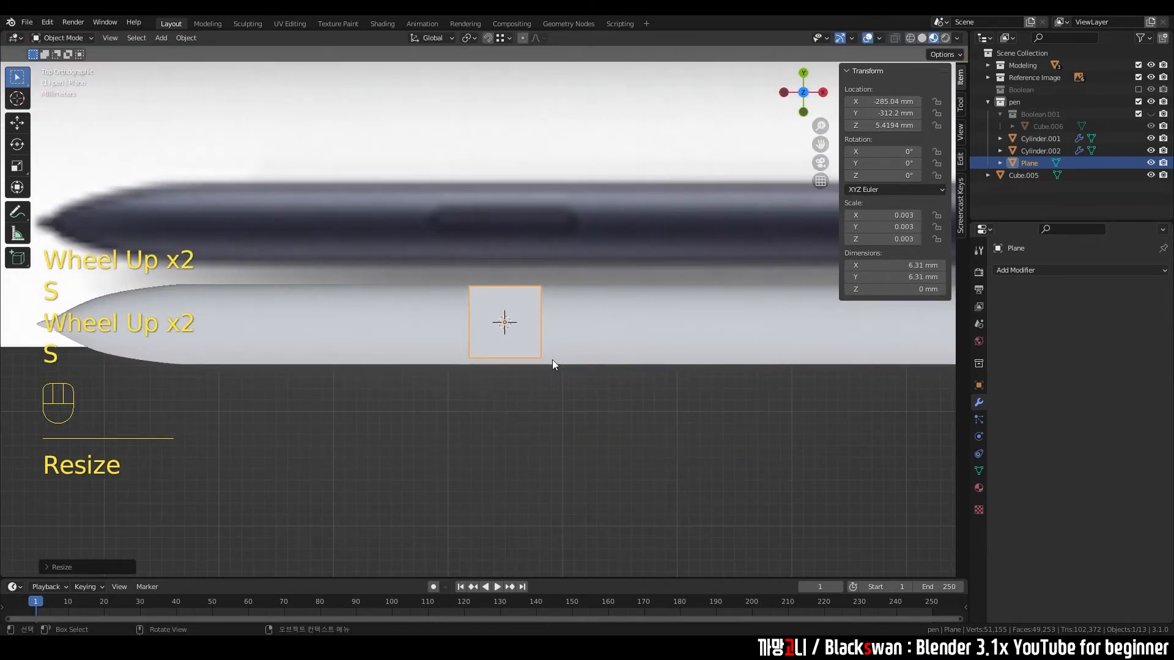
Step: Scale the plane down further and move it onto the reference pen's button
scroll(667, 403, "up", 2)
key("s")
left_click(571, 373)
middle_click_drag(570, 373, 569, 360, "shift")
key("g")
left_click(564, 206)
Step: Set the plane's X and Y dimensions to 2 mm and align it over the middle of the reference button
key("s")
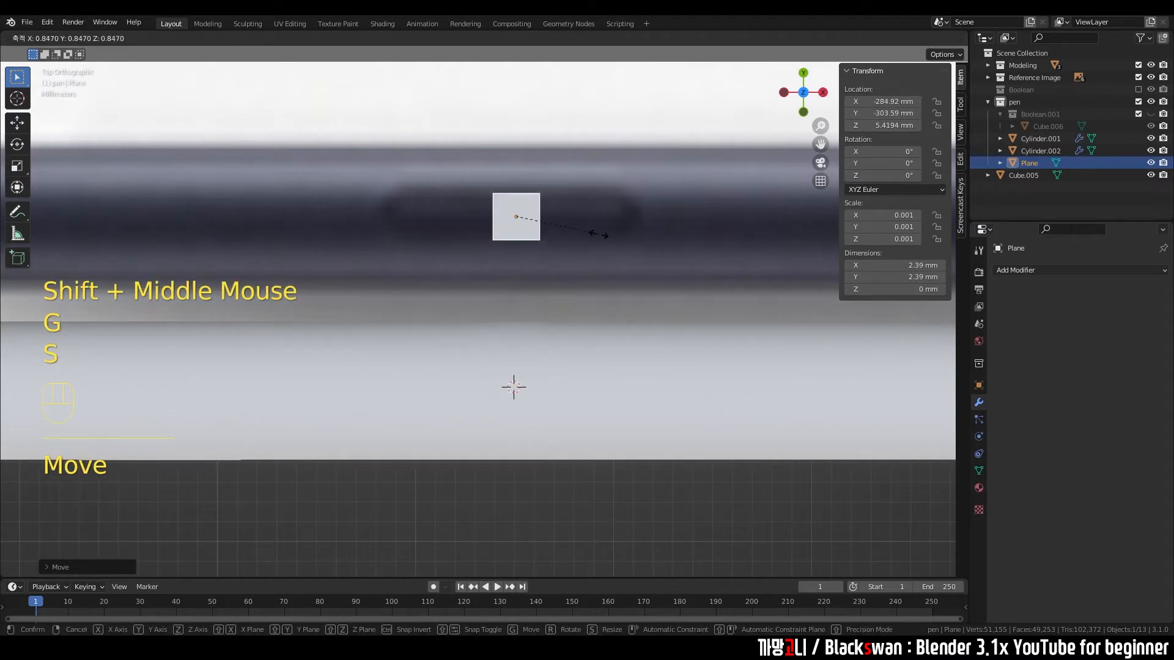
left_click(593, 229)
key("g")
left_click(593, 227)
left_click_drag(894, 265, 894, 277)
type("2")
key("Return")
key("g")
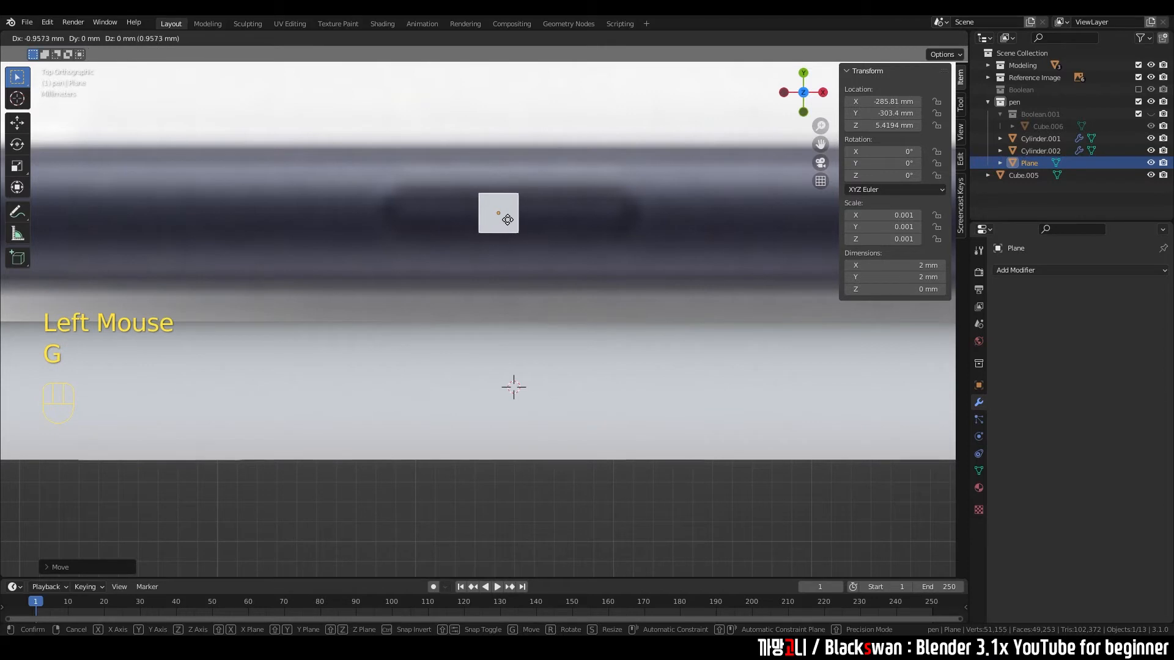
left_click(512, 219)
Step: Try X dimensions of 8 mm and 13 mm for the plane to match the reference button's length
left_click(895, 264)
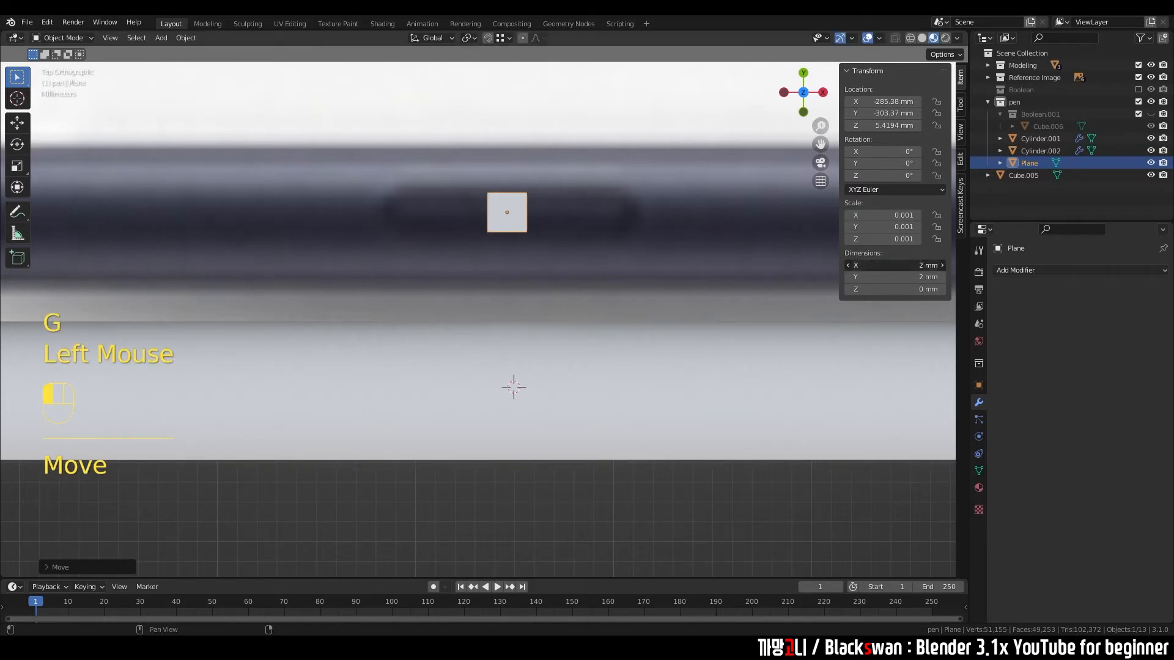
type("8")
key("Return")
left_click(913, 265)
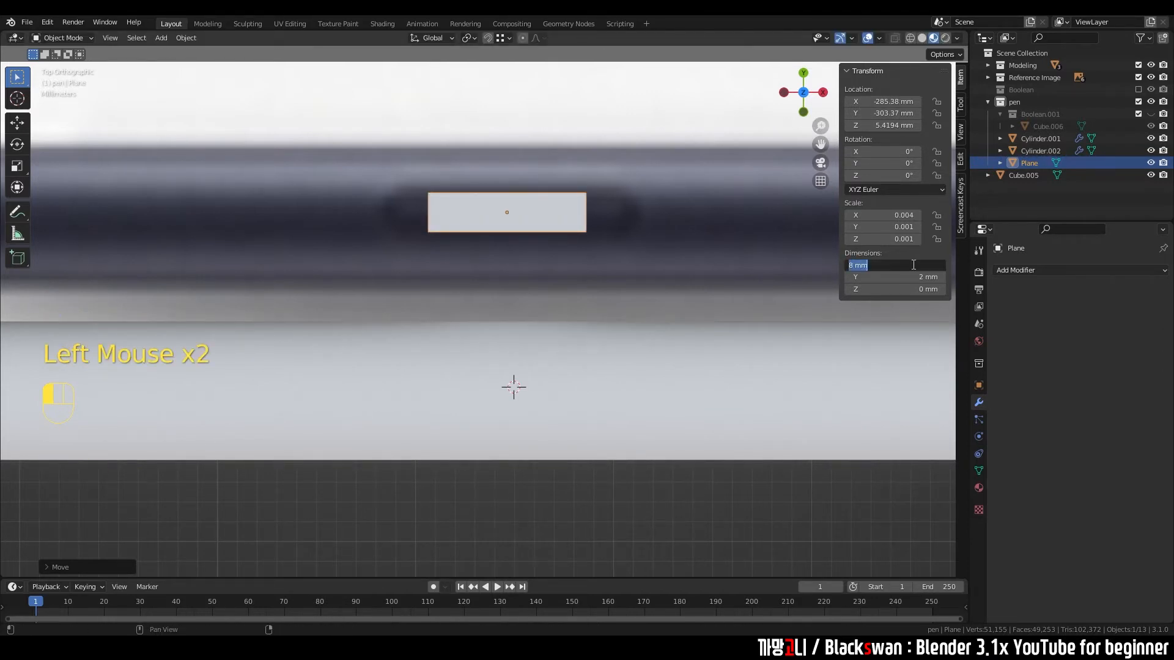
type("13")
key("Return")
Step: Move the plane just below the reference button and set its X dimension to 12 mm
key("g")
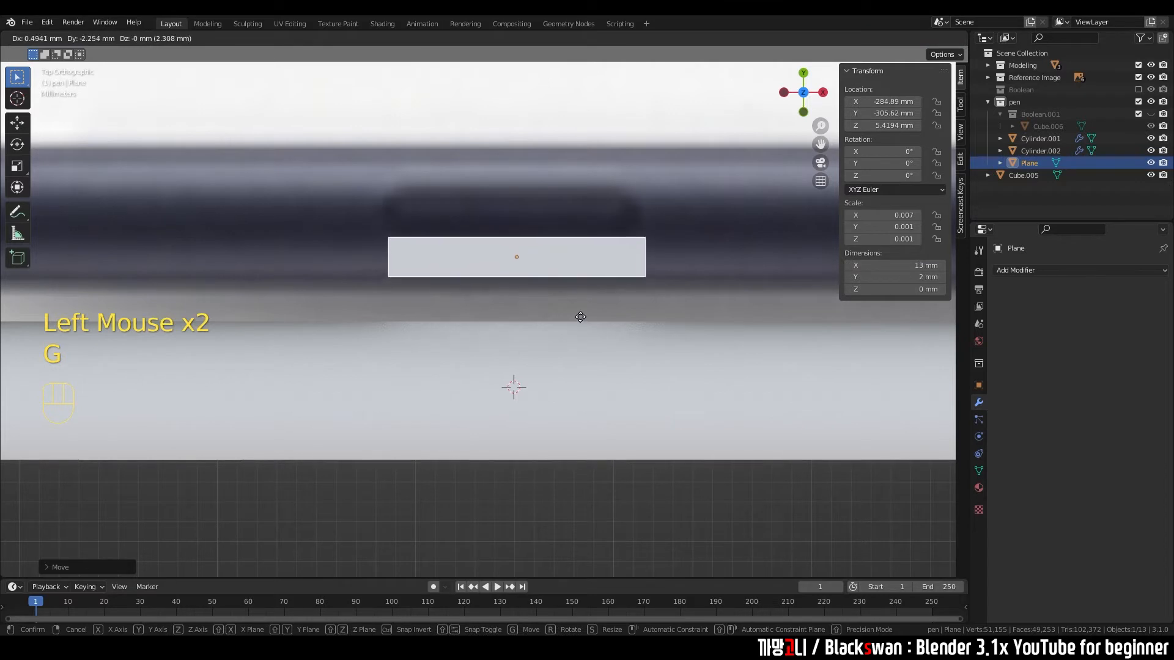
left_click(652, 319)
left_click(932, 266)
type("12")
key("Return")
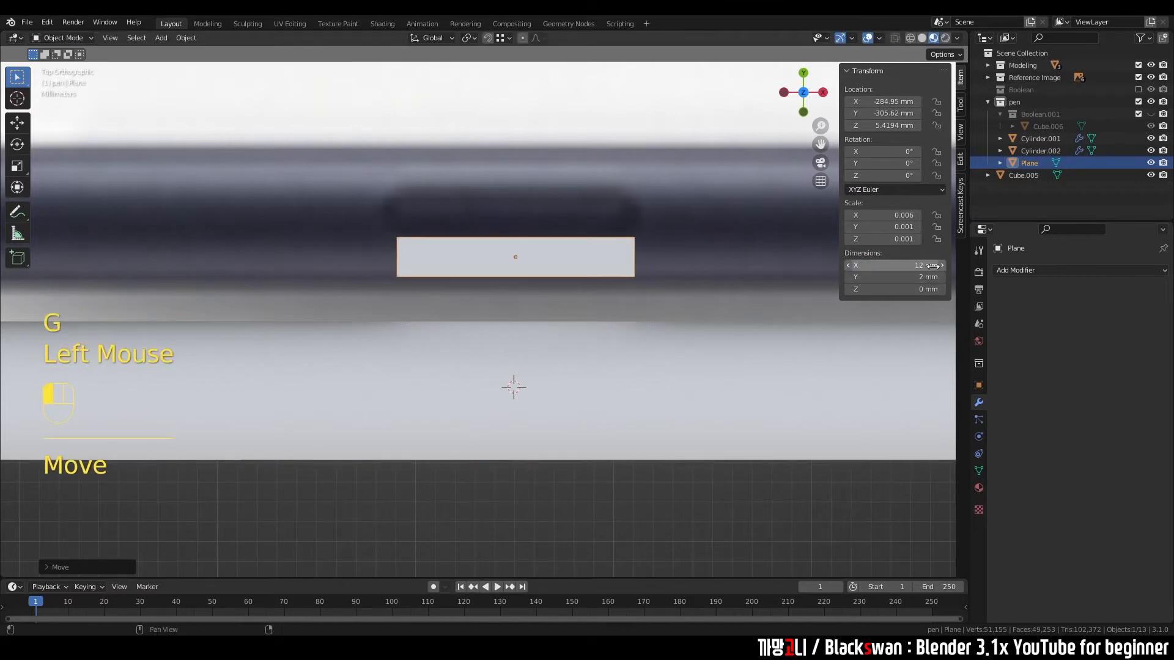
Step: Check the plane over the reference button, and move it straight down onto the modeled pen body
key("g")
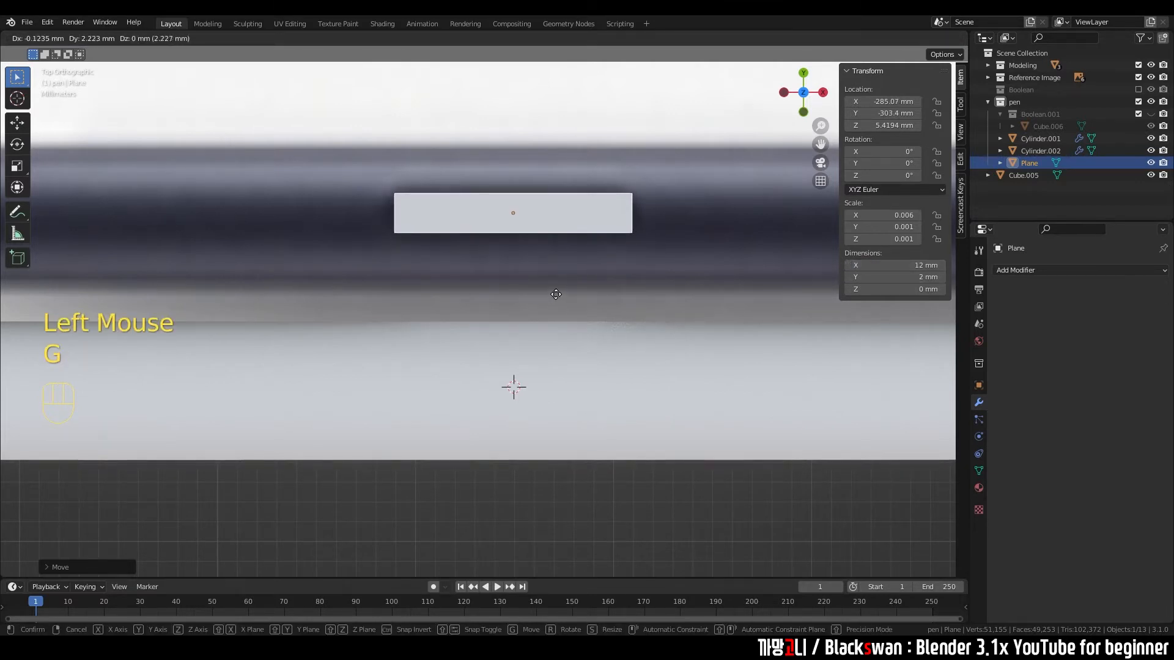
left_click(556, 296)
scroll(578, 253, "down", 1)
middle_click_drag(578, 253, 581, 233, "shift")
scroll(581, 233, "up", 2)
key("g")
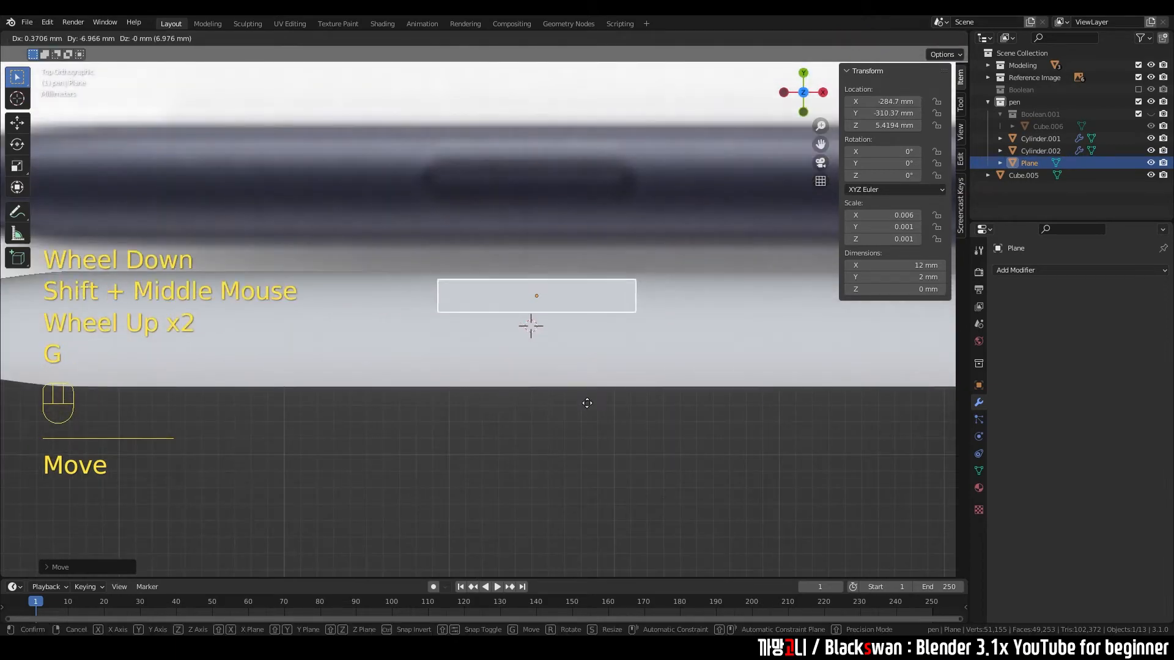
left_click(584, 425)
Step: Raise the plane along Z to about 8 mm so it sits above the modeled pen body
middle_click_drag(584, 425, 590, 350)
key("g")
key("z")
left_click(590, 328)
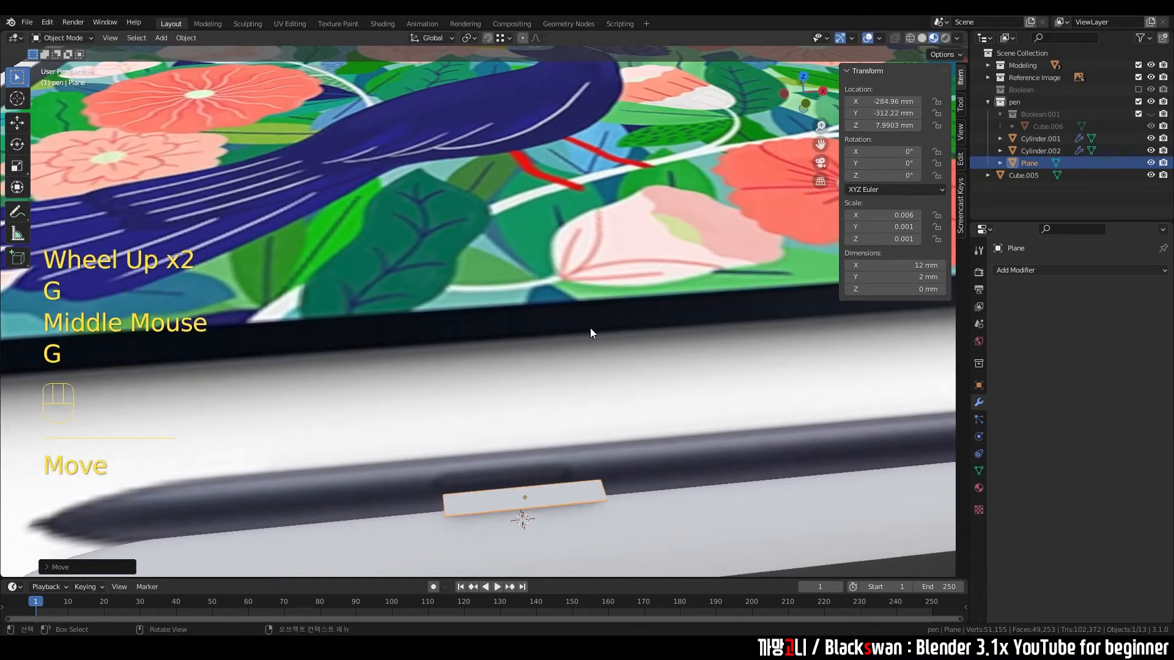
middle_click_drag(557, 514, 730, 351, "shift")
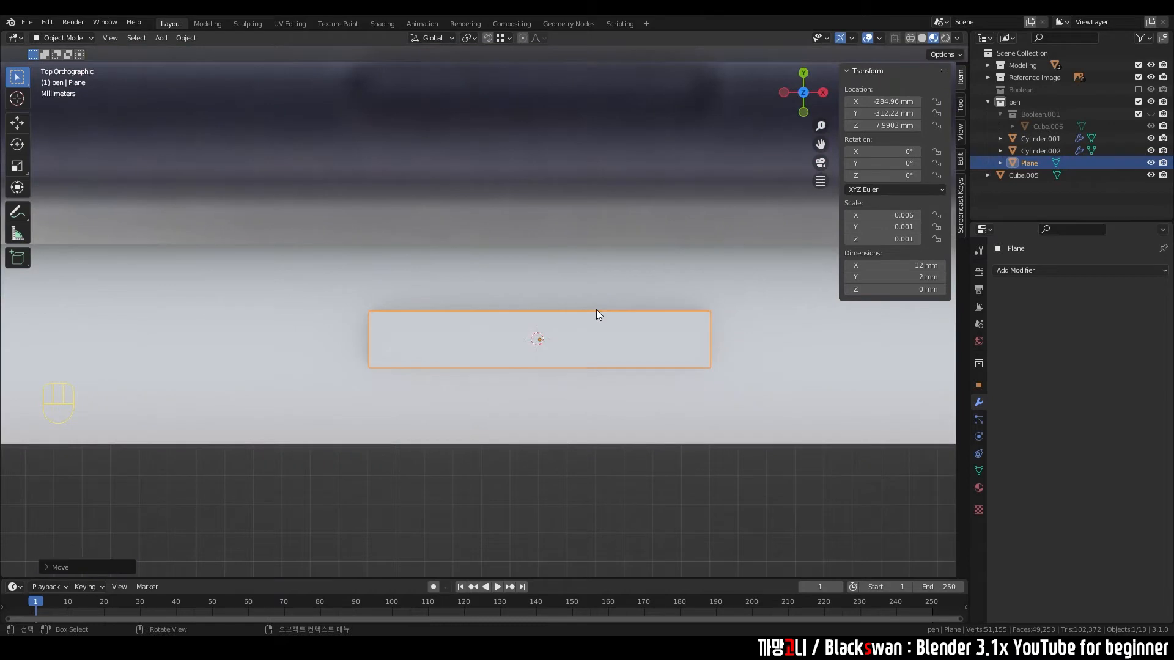
middle_click_drag(596, 310, 577, 328, "shift")
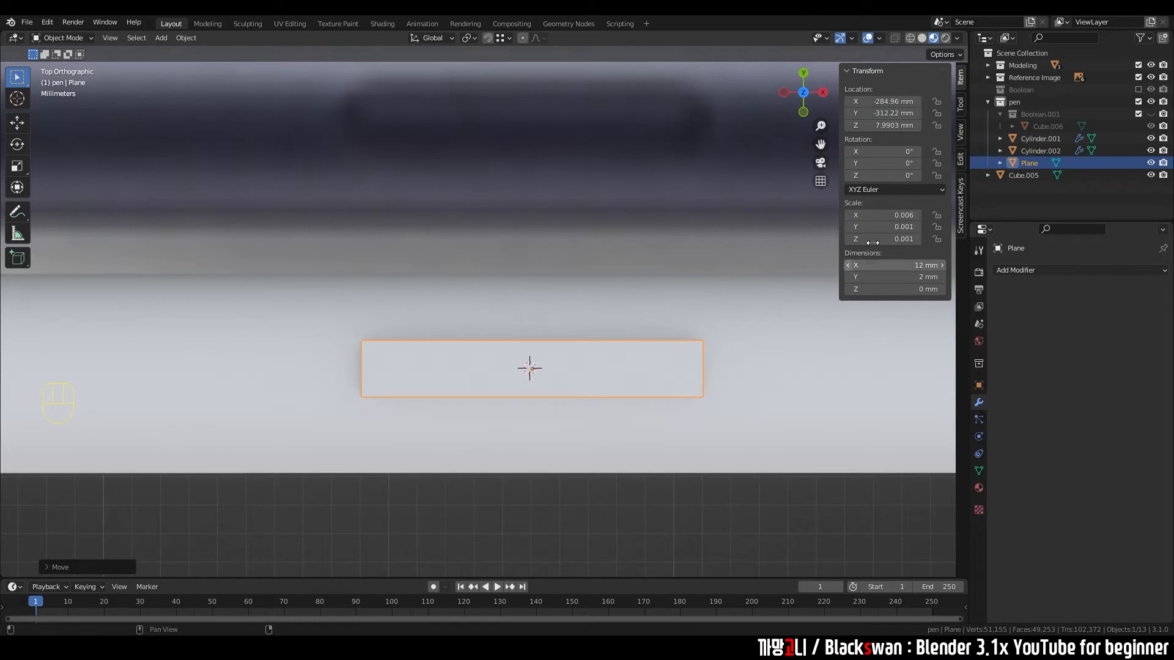
Step: Apply the plane's scale and select all four of its corner vertices in Edit Mode
key("ctrl+a")
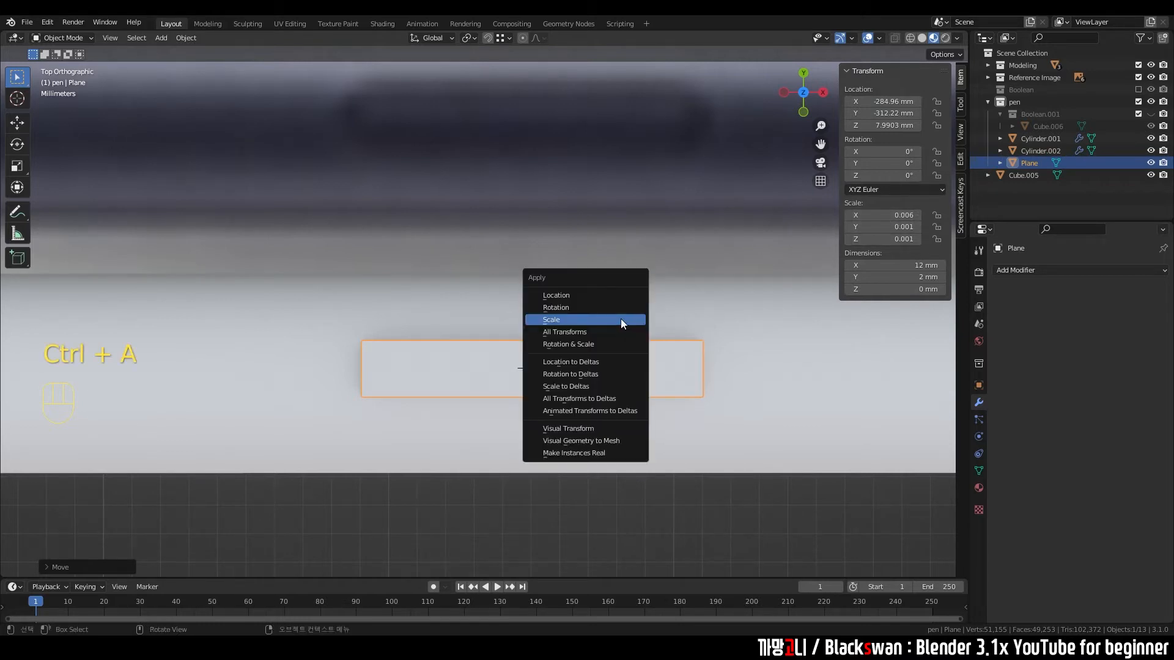
left_click(571, 319)
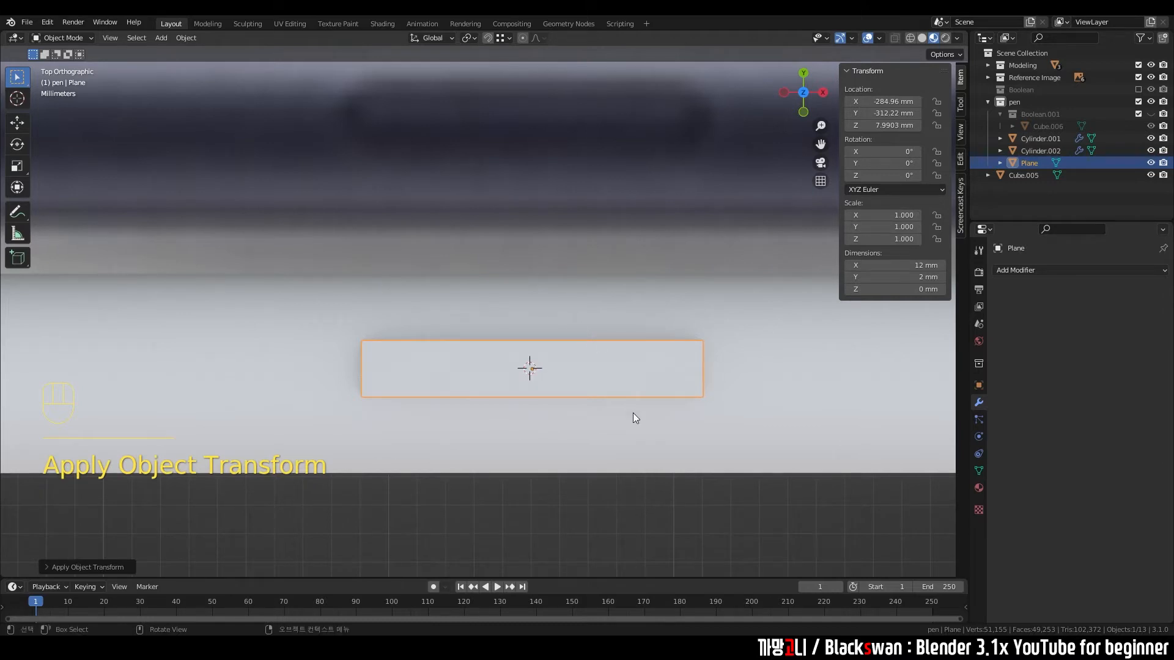
key("Tab")
middle_click_drag(495, 396, 540, 356, "shift")
left_click(445, 315)
left_click_drag(422, 288, 428, 375)
left_click_drag(773, 283, 728, 385, "shift")
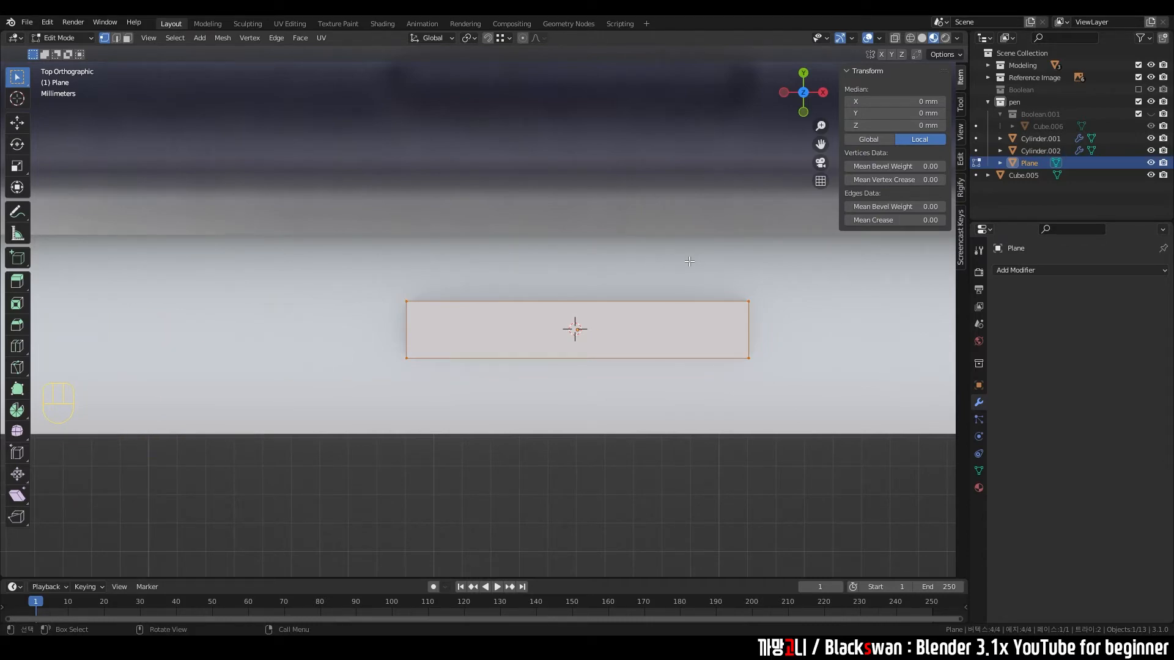
Step: Bevel the plane's corner vertices by about 0.9 mm with 5 segments to form a rounded slot shape, and return to Object Mode
middle_click_drag(557, 347, 617, 308)
key("grave")
key("grave")
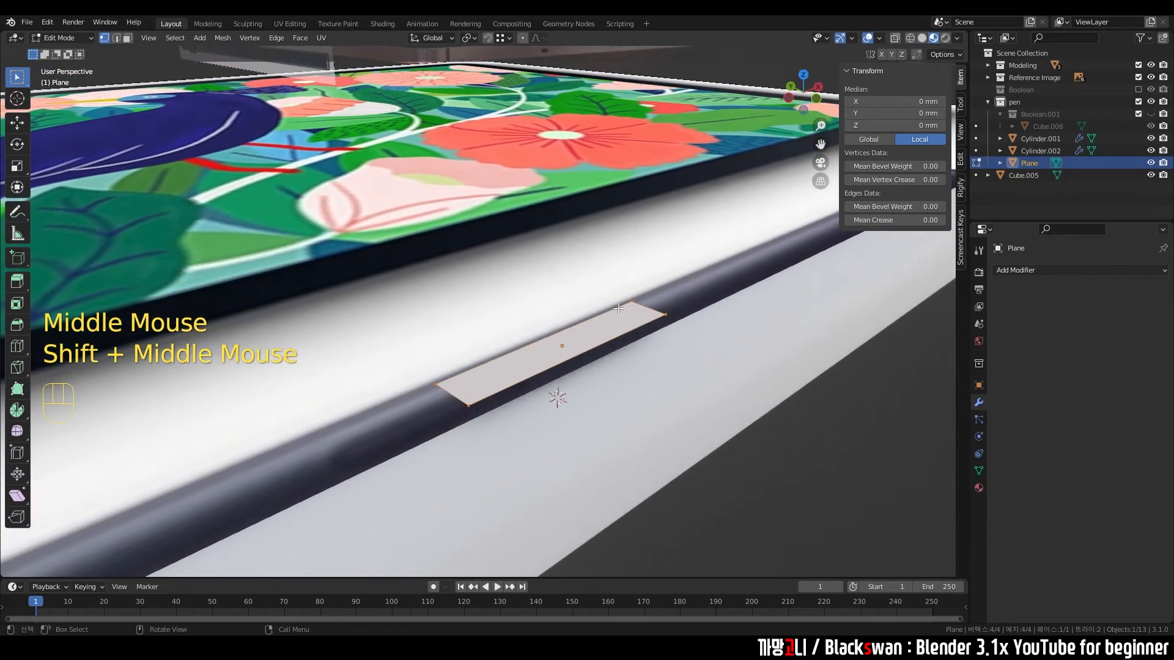
scroll(622, 255, "up", 2)
middle_click_drag(630, 294, 615, 293, "shift")
left_click(249, 38)
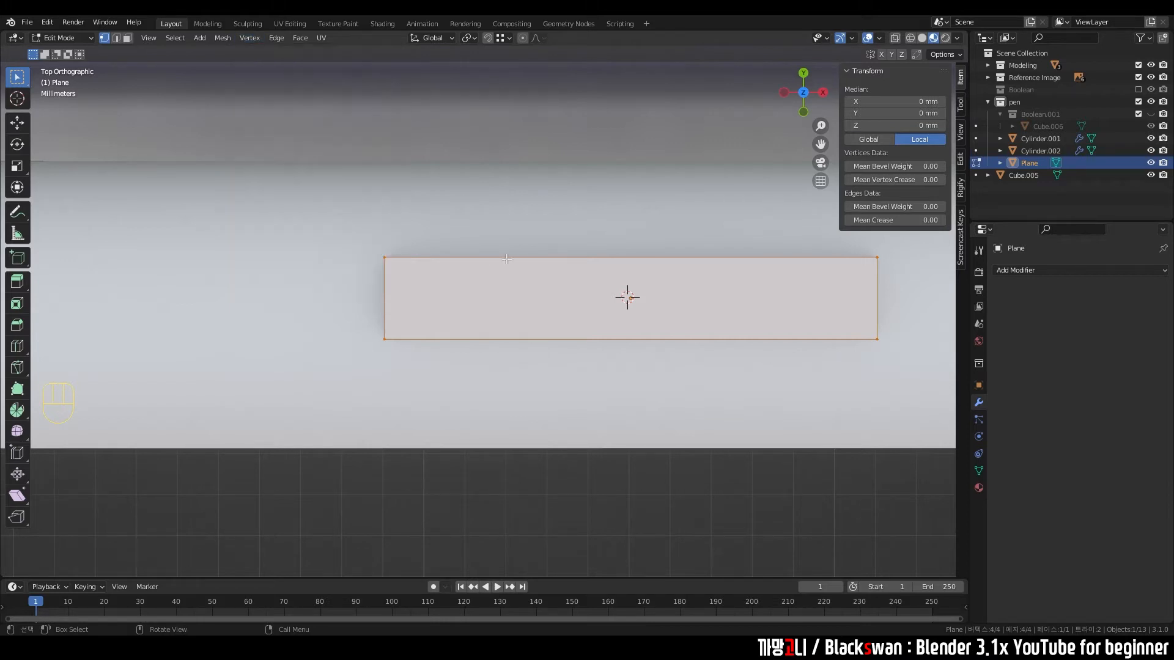
middle_click_drag(611, 340, 553, 338, "shift")
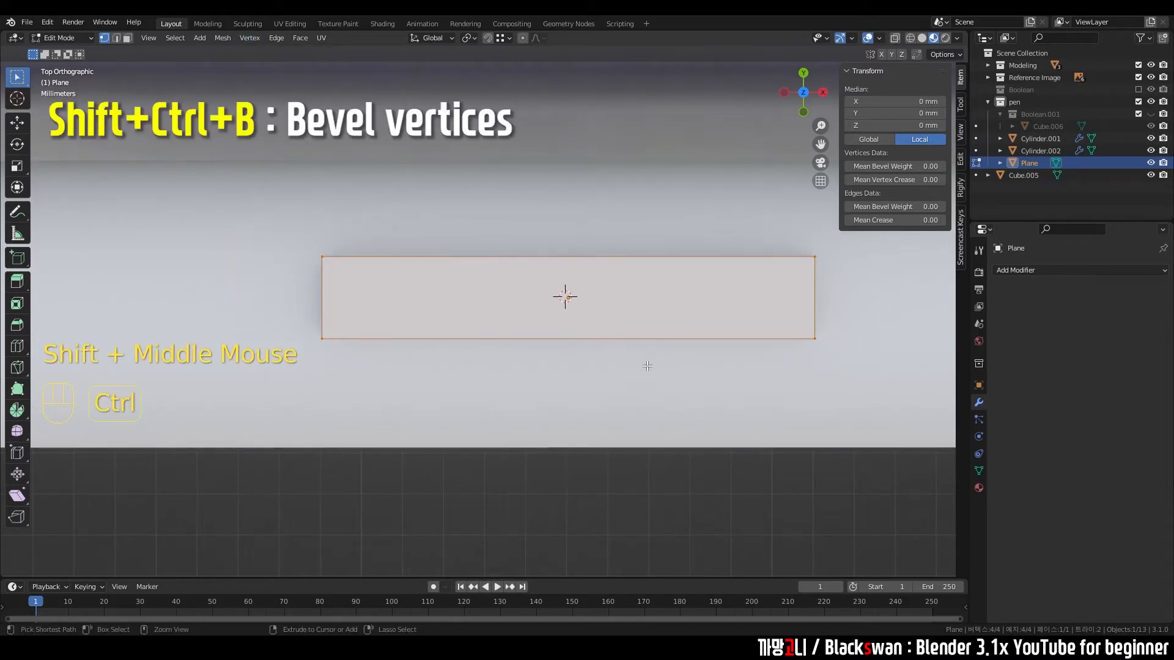
key("shift+ctrl+b")
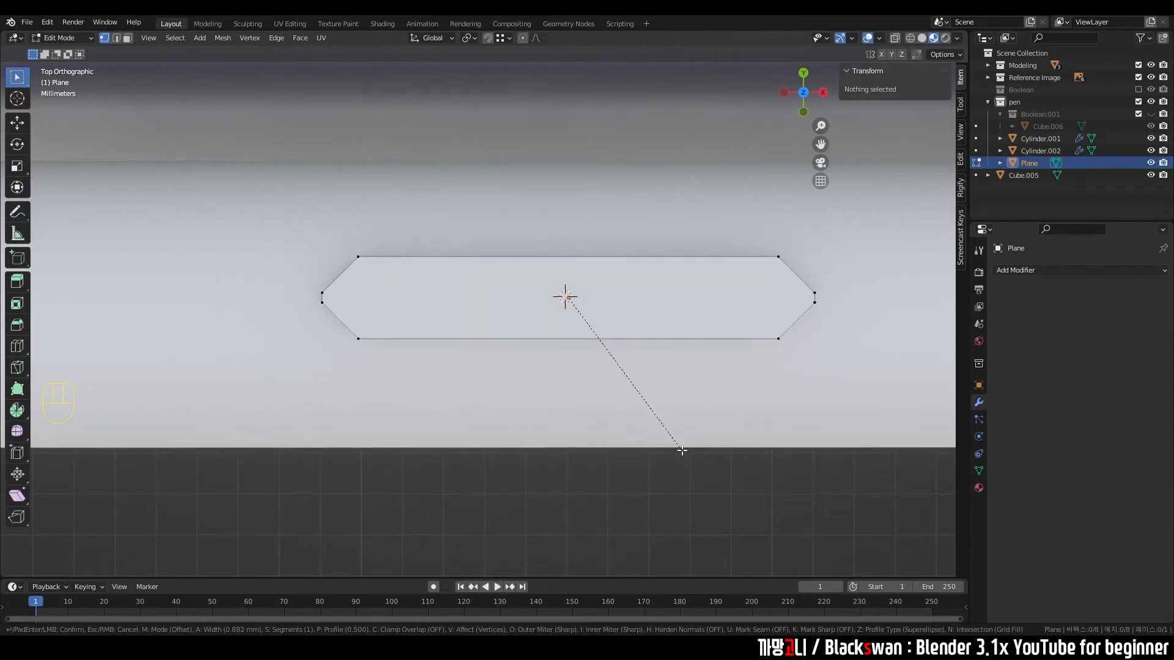
scroll(683, 451, "up", 2)
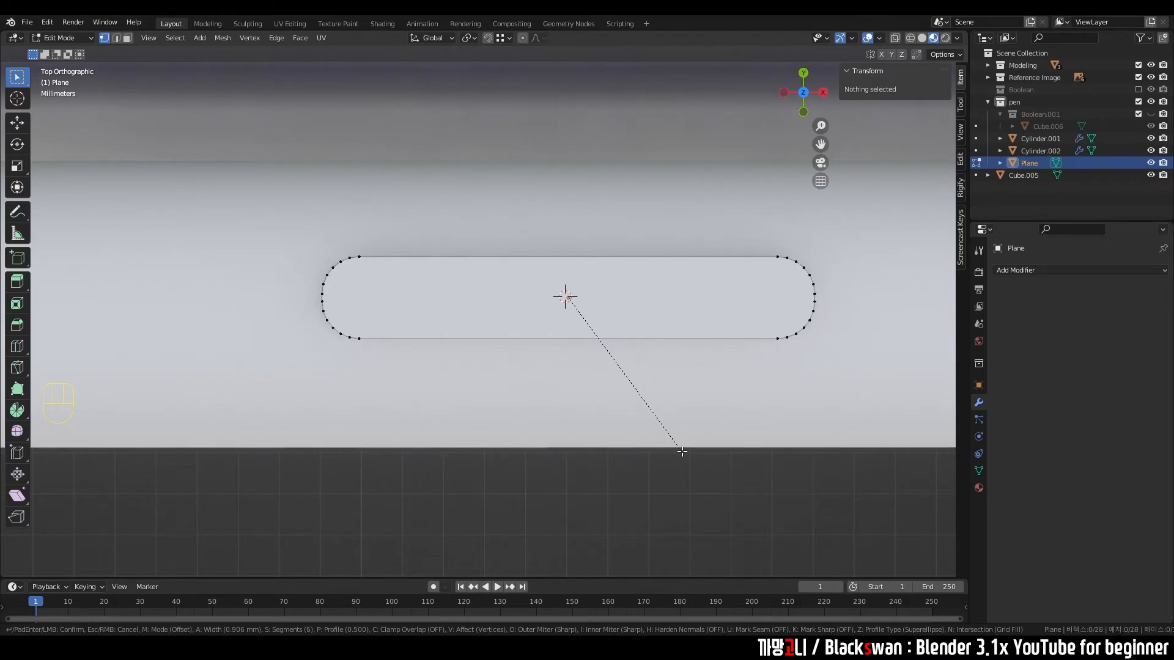
scroll(681, 451, "down", 5)
scroll(678, 453, "up", 2)
scroll(679, 452, "up", 8)
scroll(678, 452, "down", 9)
scroll(678, 452, "up", 1)
left_click(673, 455)
key("Tab")
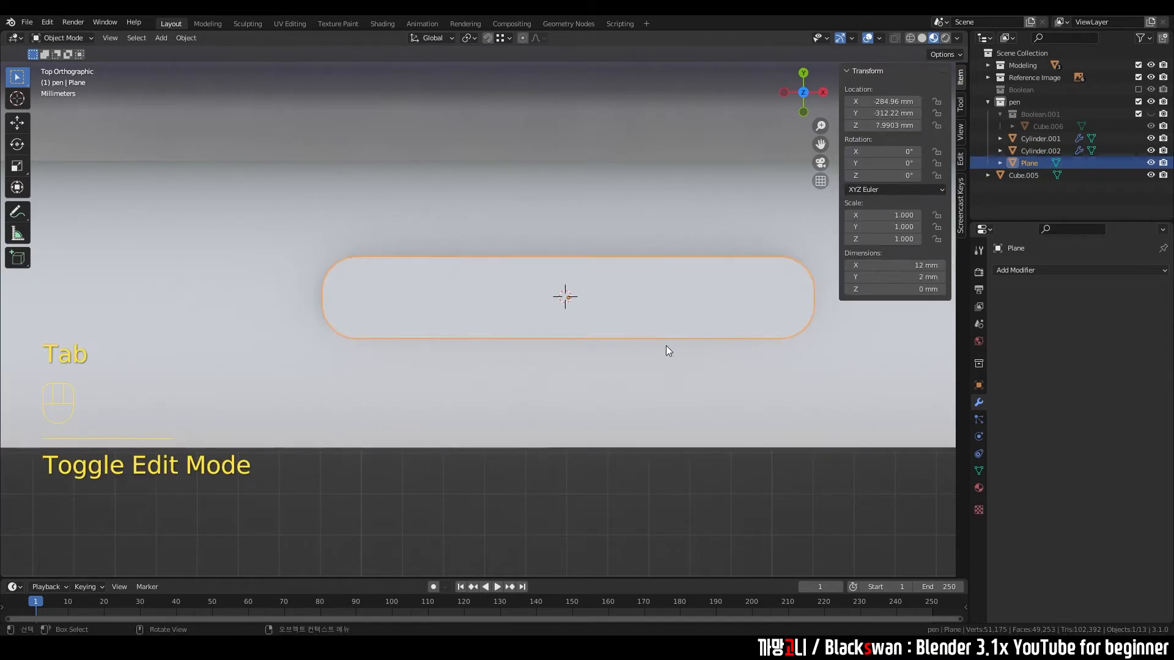
Step: Select the rounded plane's face in Edit Mode and inset it slightly to form a thin border
scroll(666, 346, "down", 3)
middle_click_drag(636, 274, 585, 298, "shift")
scroll(585, 298, "up", 1, "shift")
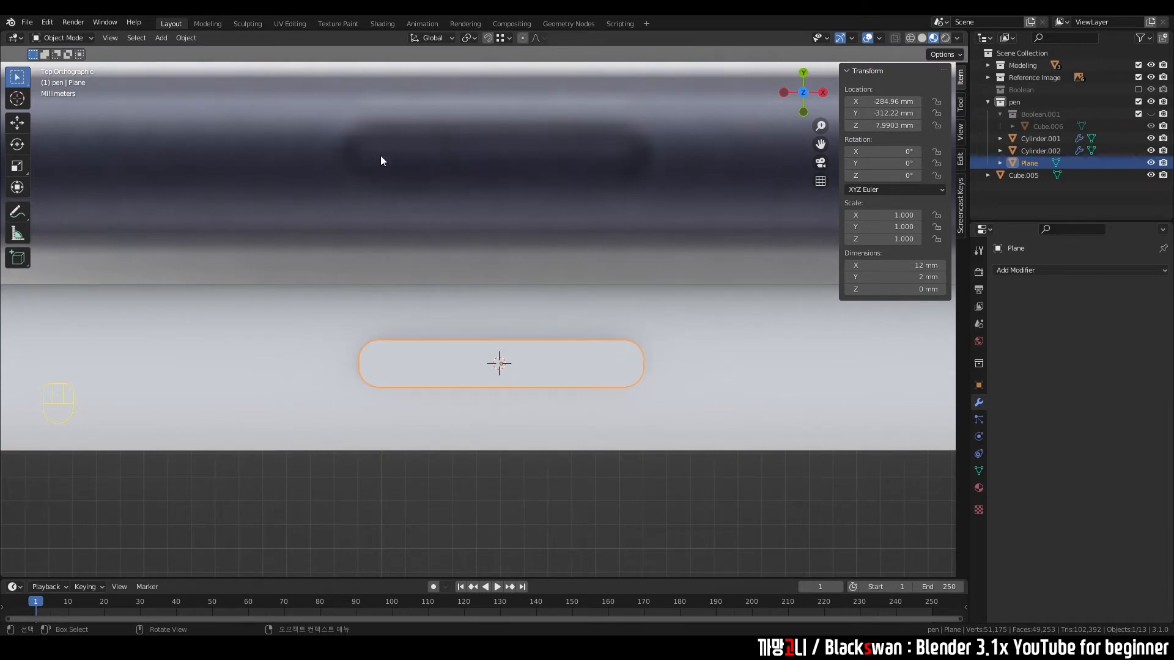
scroll(625, 226, "up", 2)
middle_click_drag(637, 220, 700, 97, "shift")
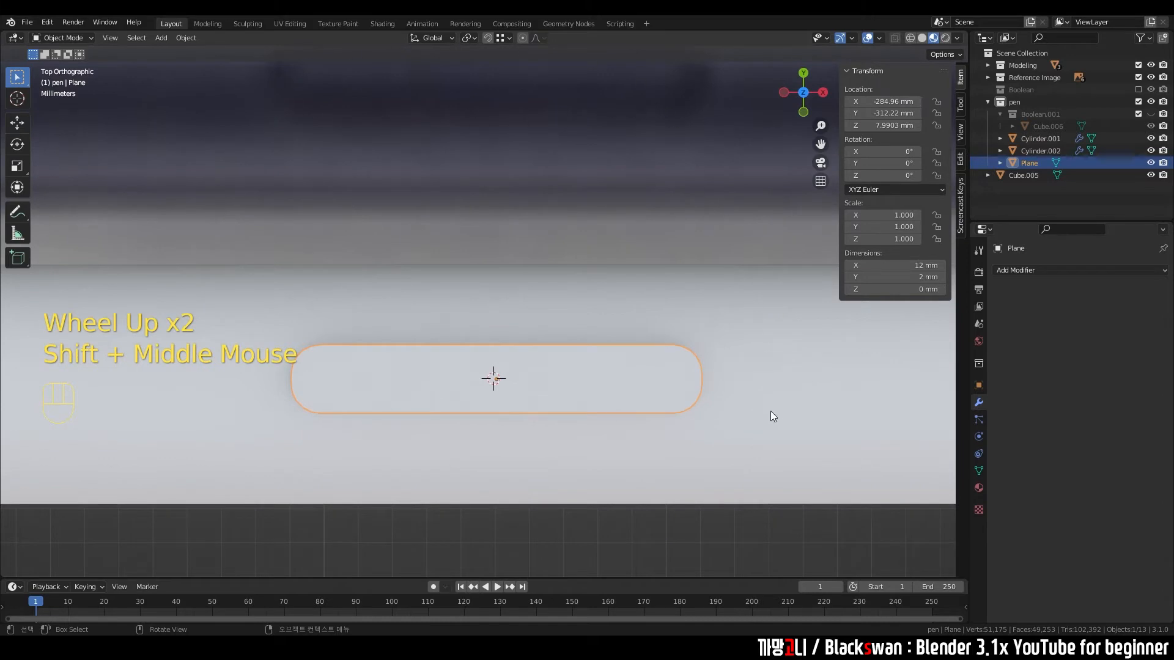
key("Tab")
middle_click_drag(593, 385, 589, 337, "shift")
key("3")
left_click(589, 337)
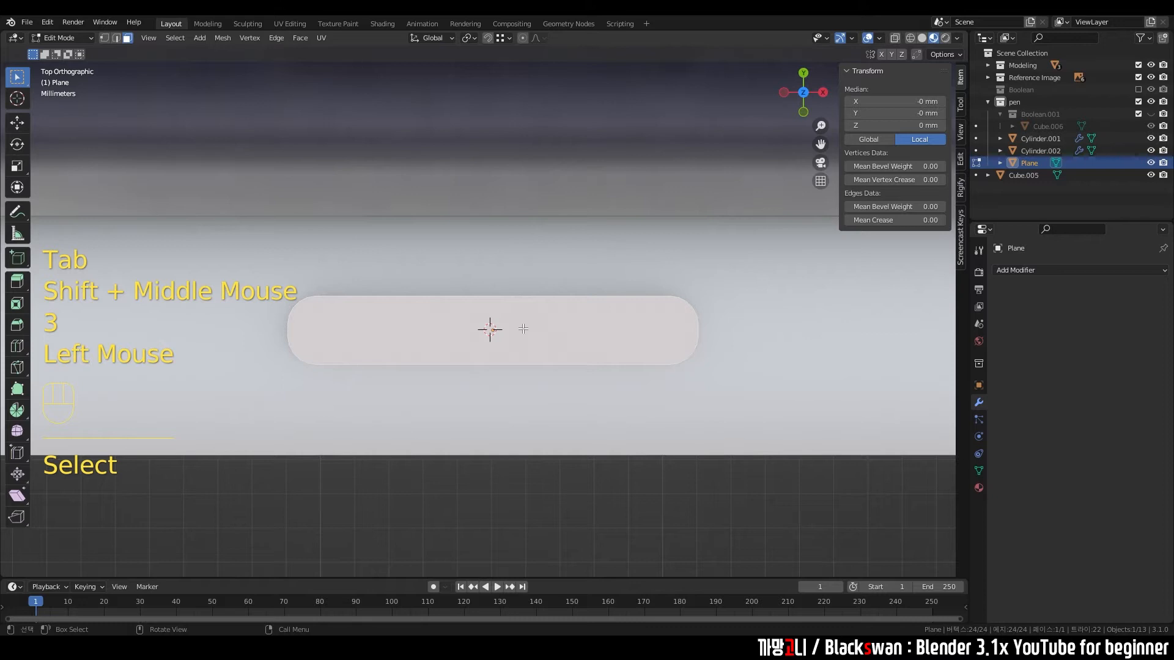
key("1")
key("3")
left_click(550, 327)
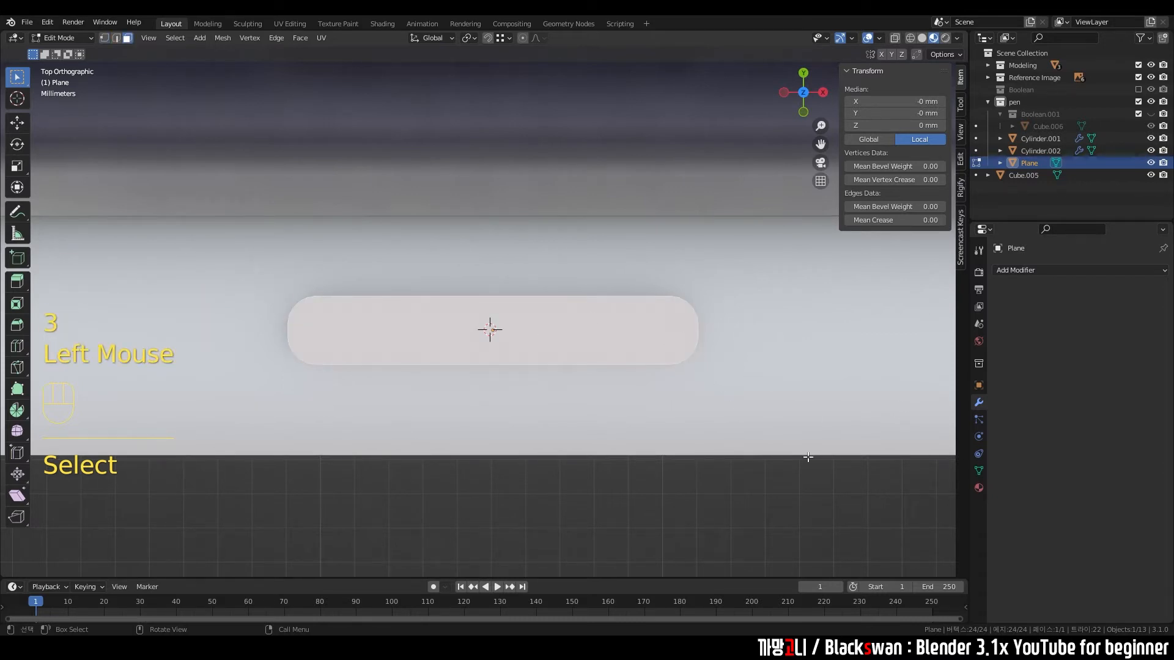
key("i")
left_click(800, 458)
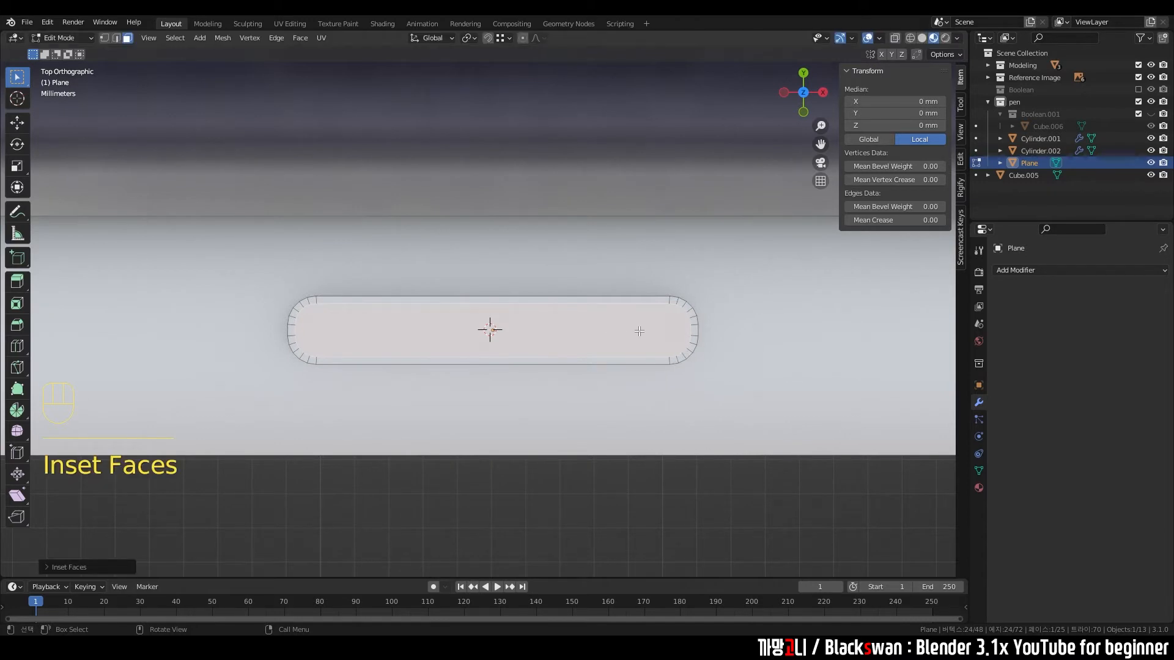
Step: Delete the inner face, keeping only the thin border ring
key("x")
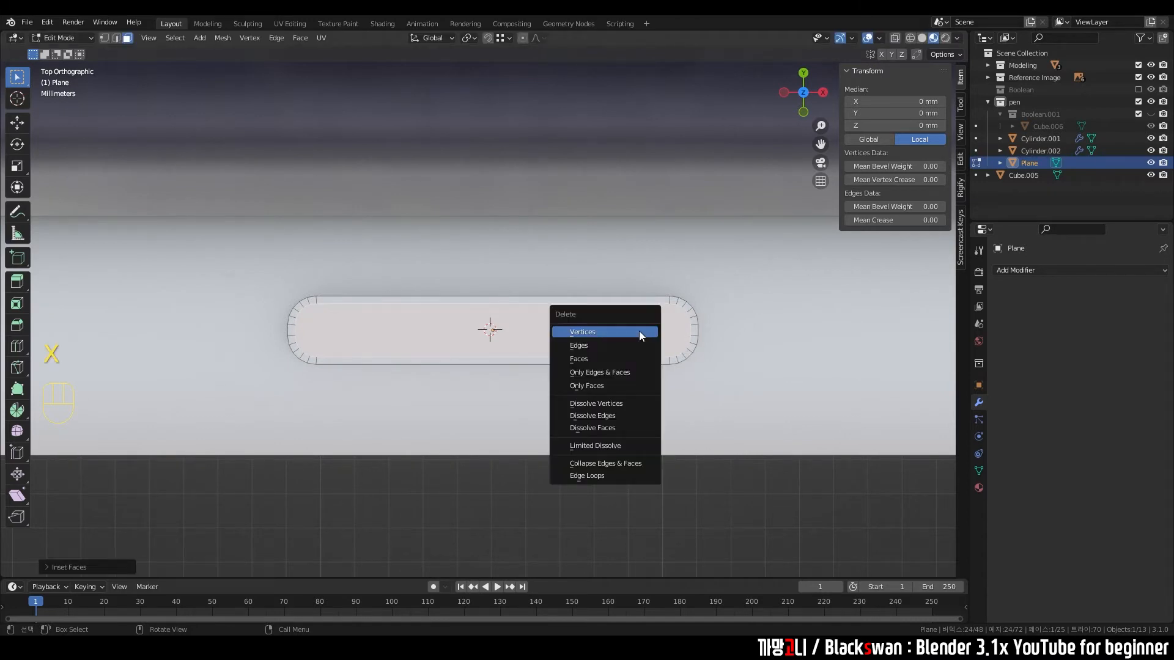
left_click(602, 359)
middle_click_drag(602, 359, 655, 283)
Step: Select the whole border ring and extrude it upward by about 3 mm
left_click_drag(285, 184, 609, 377)
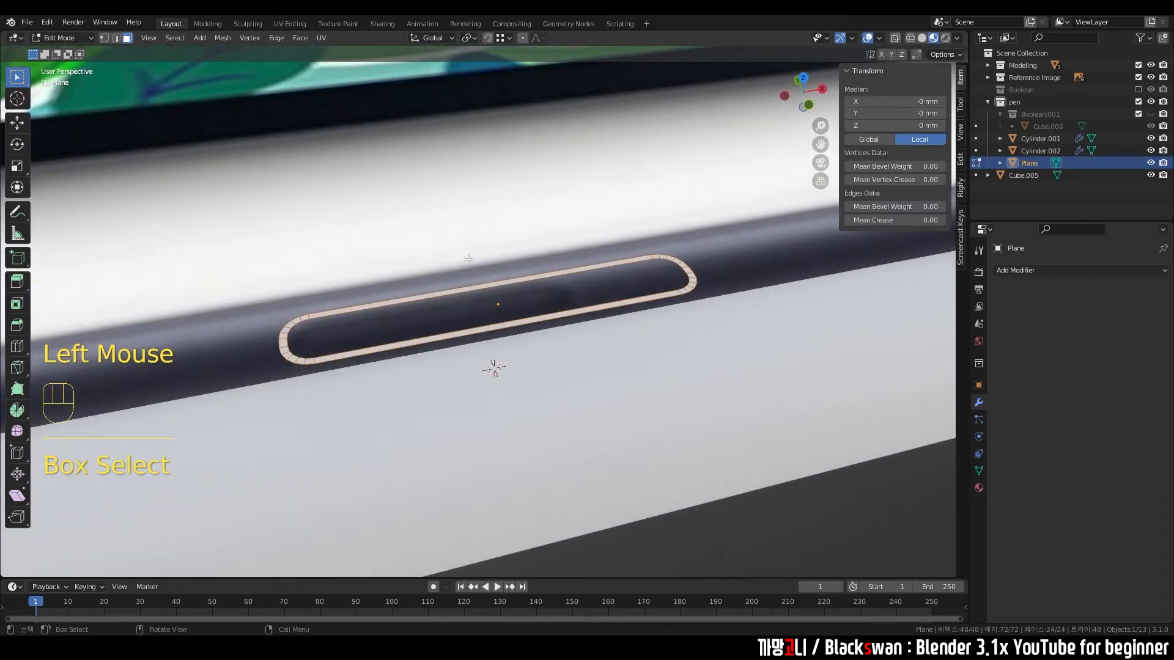
left_click(228, 186)
left_click_drag(228, 185, 704, 452)
key("e")
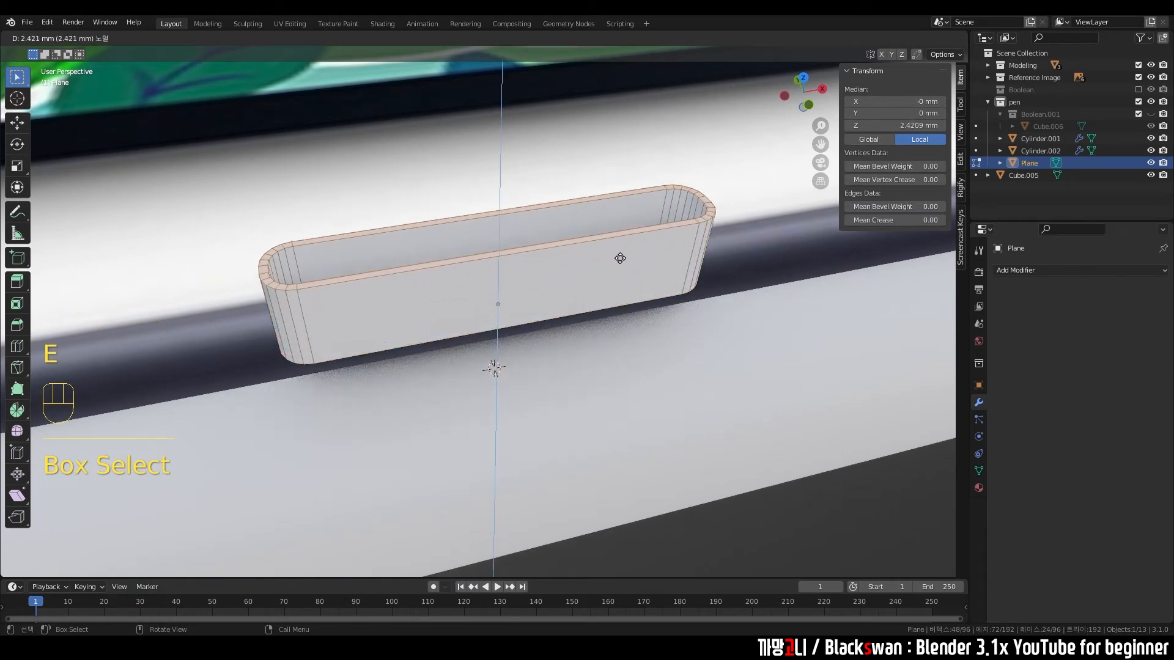
left_click(616, 242)
middle_click_drag(615, 242, 676, 236)
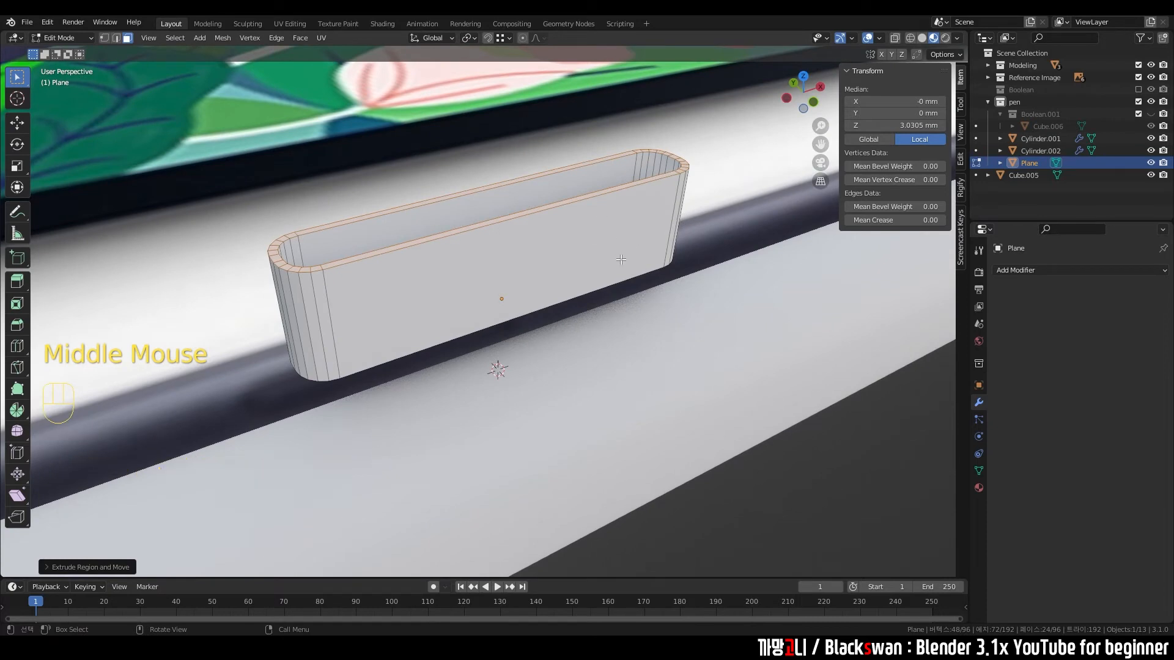
Step: Return to Object Mode and lower the extruded ring about 3.8 mm along Z so it sinks into the pen body
key("Tab")
left_click(636, 218)
left_click(648, 252)
middle_click_drag(648, 252, 664, 196, "shift")
key("g")
key("z")
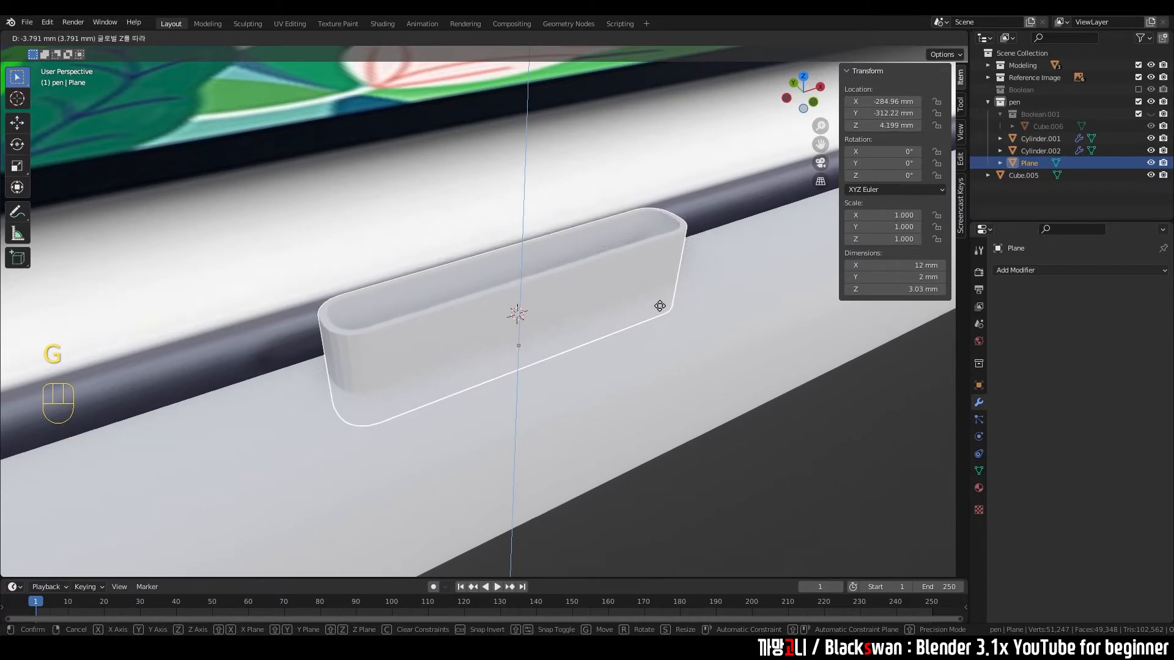
left_click(625, 334)
Step: Examine the ring's fit on the pen body and compare it with the button on the reference pen
middle_click_drag(625, 334, 498, 435)
key("grave")
scroll(505, 311, "up", 2)
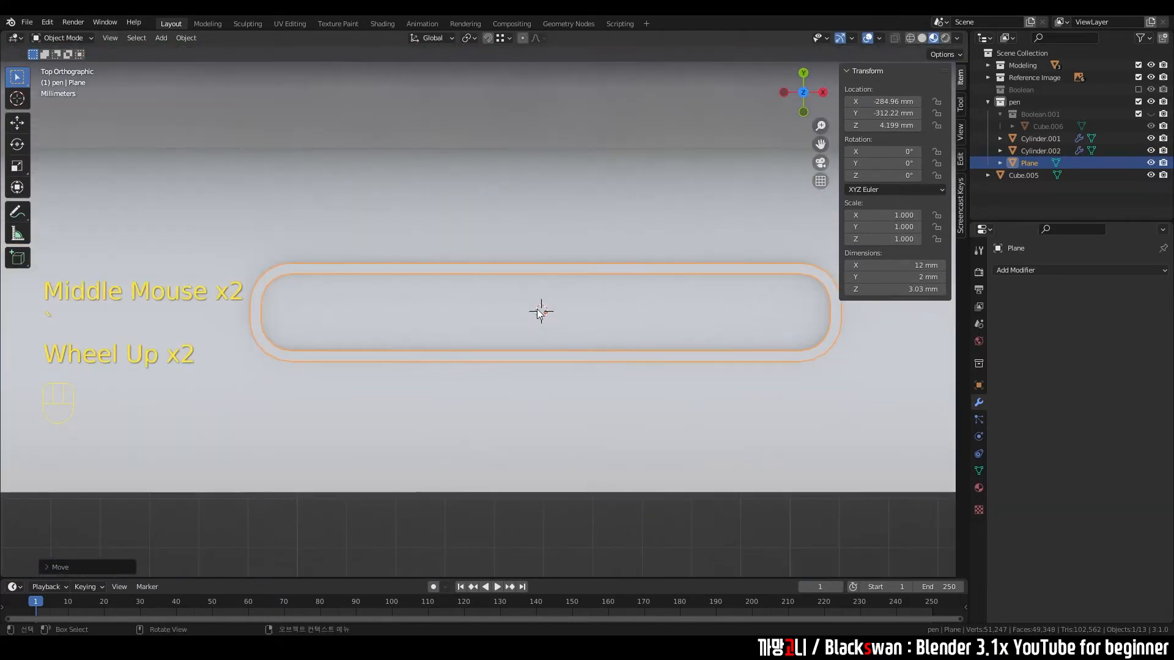
scroll(526, 317, "down", 5)
scroll(538, 321, "up", 2)
scroll(537, 317, "up", 5)
middle_click_drag(603, 339, 580, 328, "shift")
scroll(611, 338, "down", 2)
left_click(680, 303)
scroll(680, 303, "up", 1)
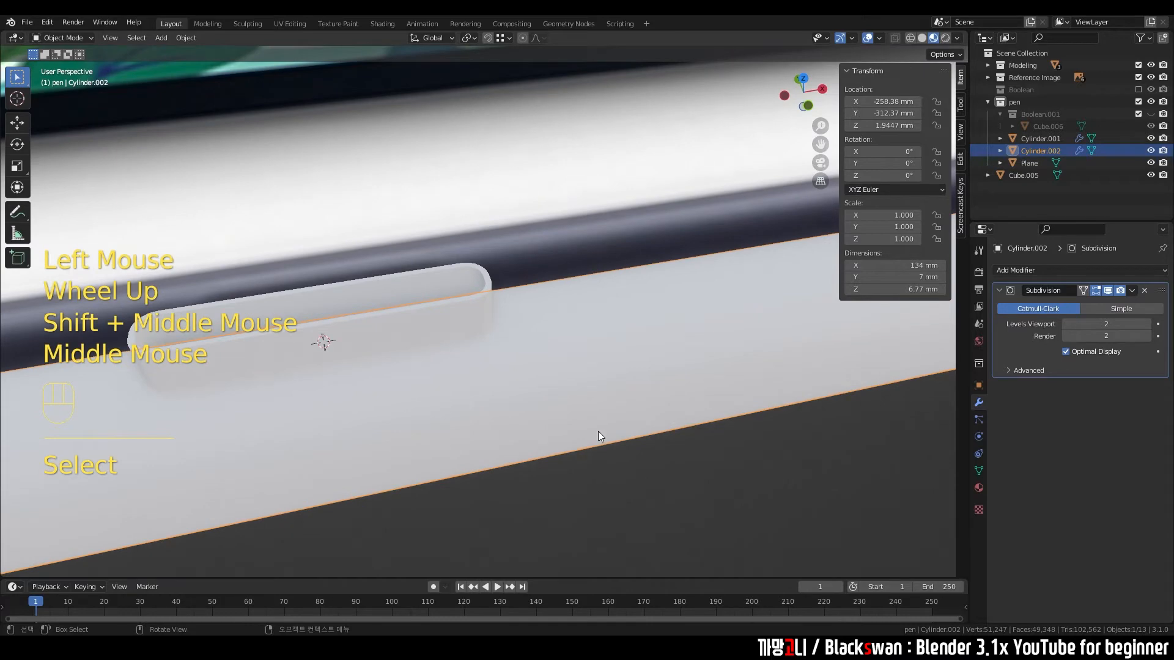
left_click(669, 488)
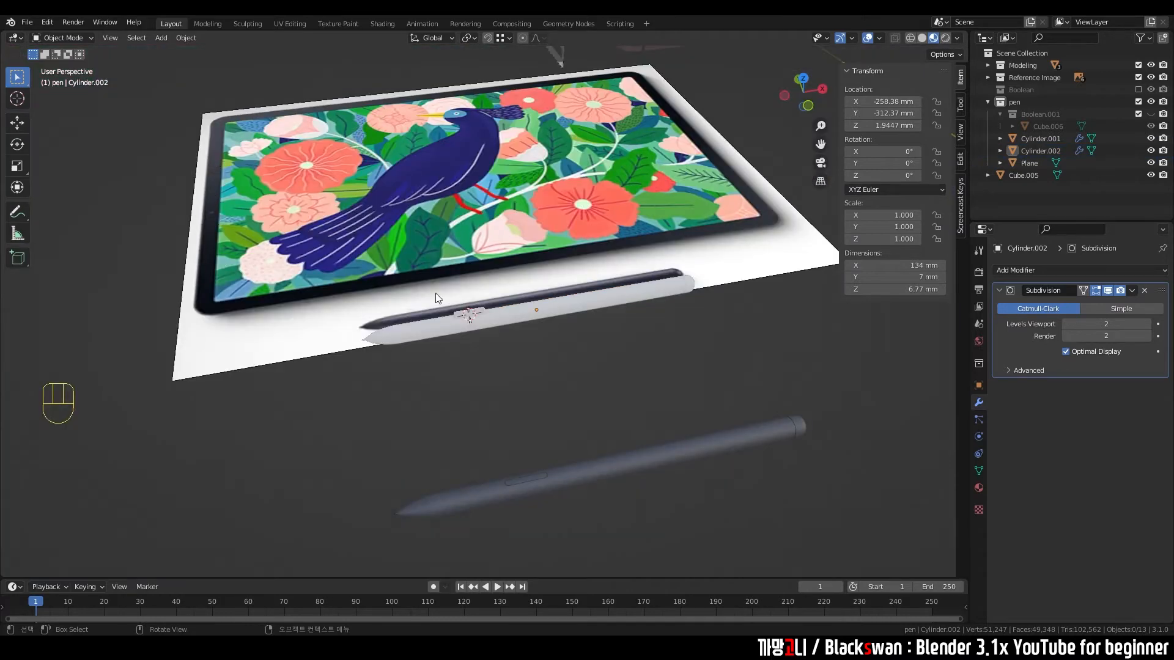
Step: Add a Boolean modifier to the pen body in Difference mode with the extruded ring as its object
scroll(441, 306, "up", 8)
middle_click_drag(487, 331, 716, 384, "shift")
left_click(701, 334)
left_click(761, 337)
left_click(1019, 272)
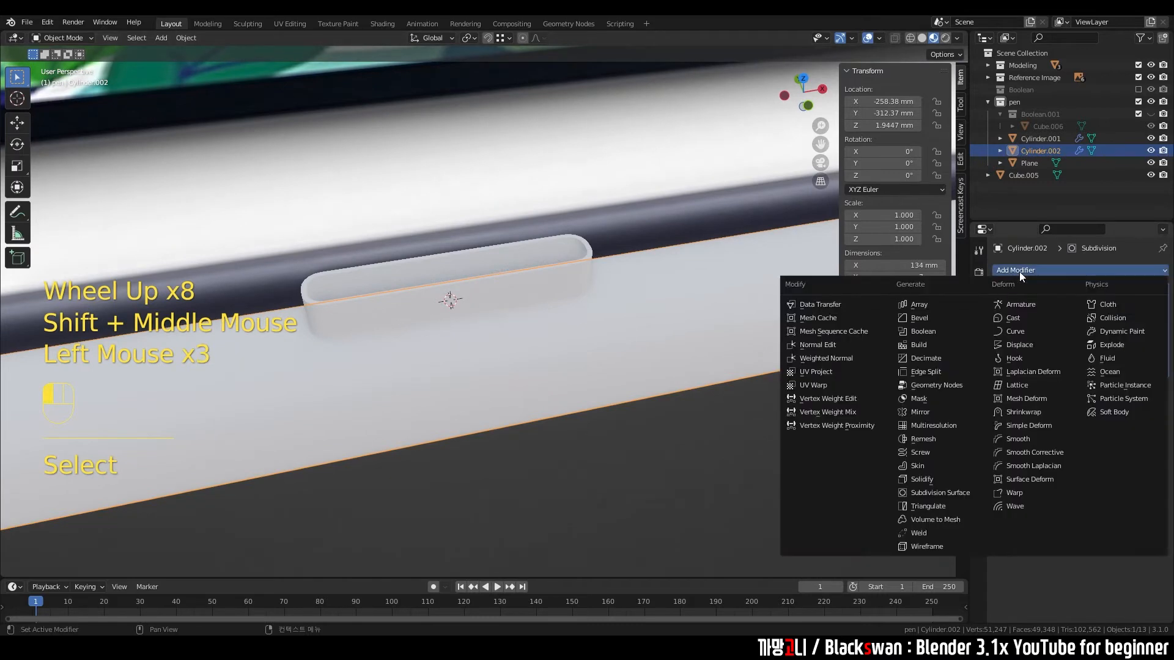
left_click(928, 333)
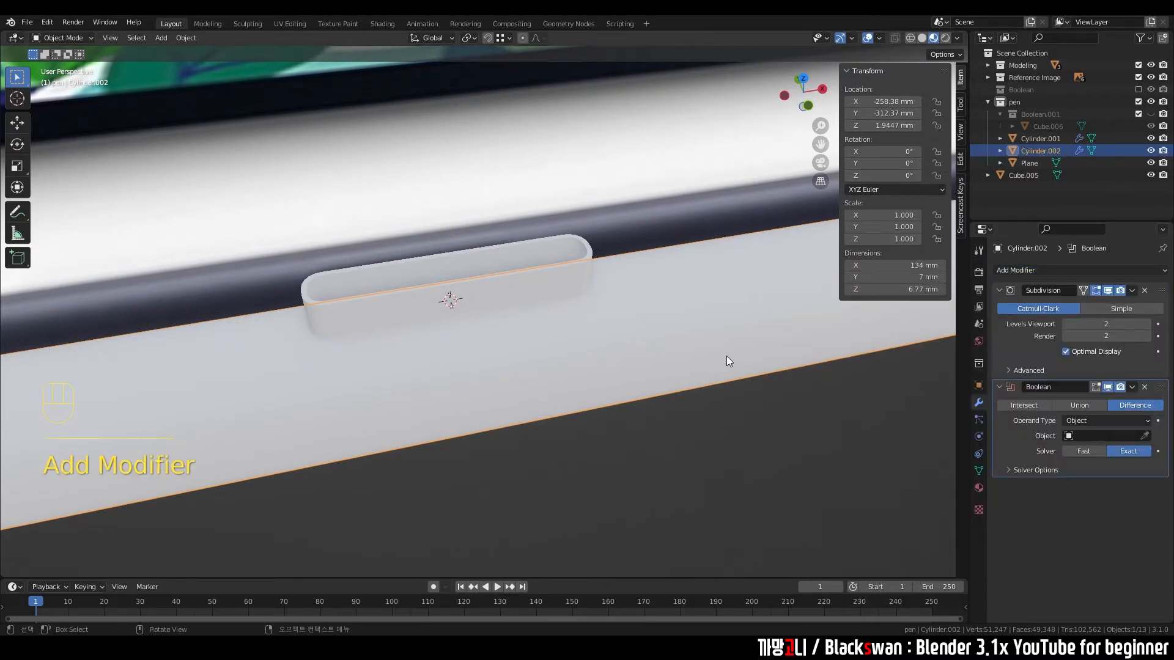
scroll(726, 356, "up", 1)
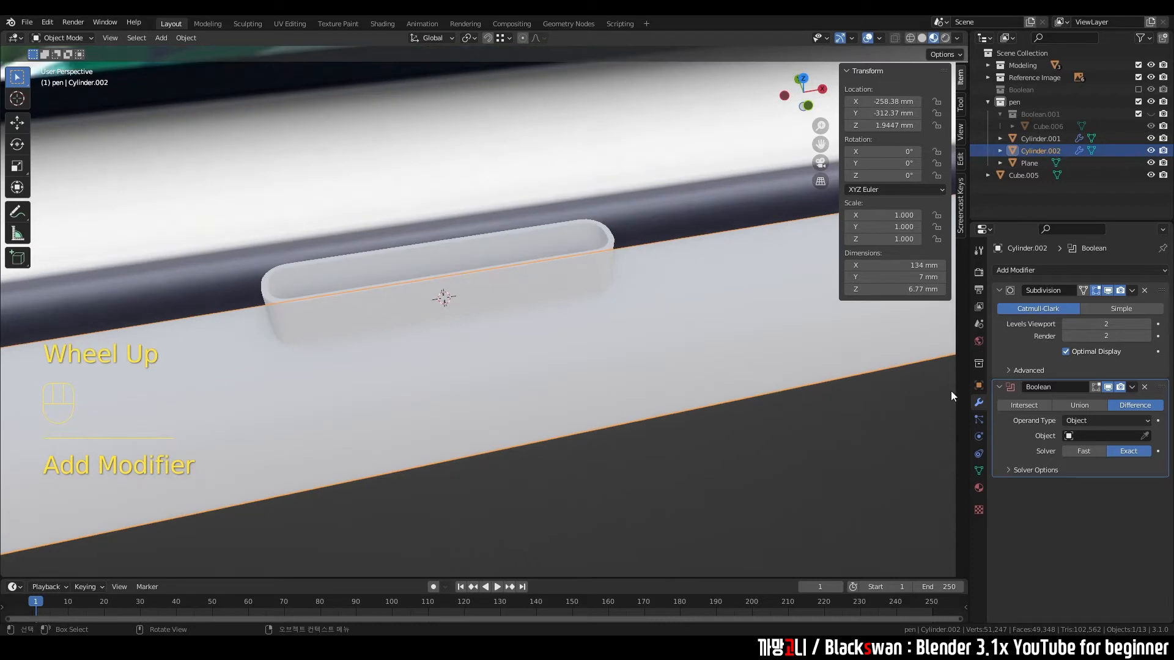
left_click(1144, 436)
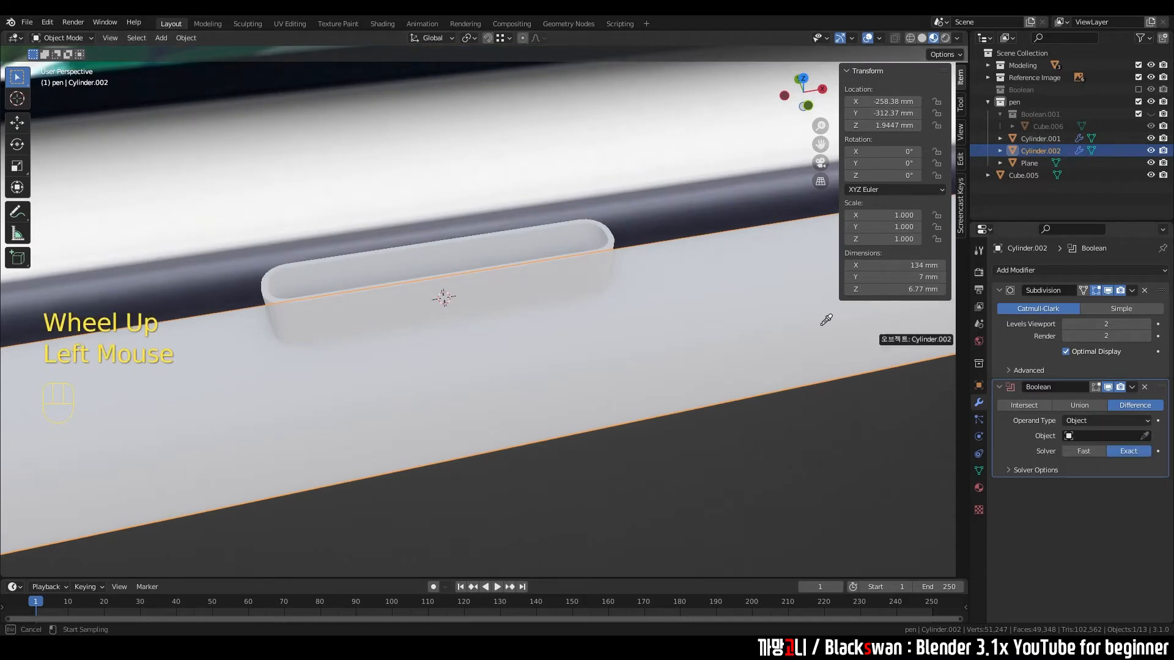
left_click(559, 230)
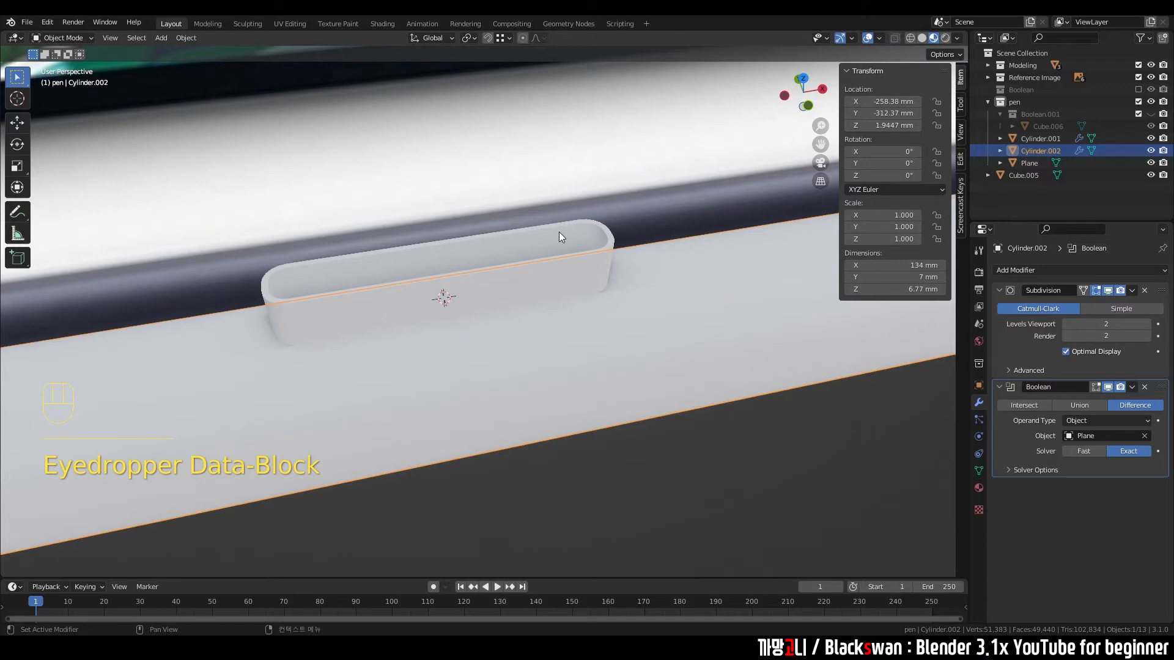
Step: Hide the ring-shaped cutter in the viewport and check the button groove cut into the pen body
left_click(563, 230)
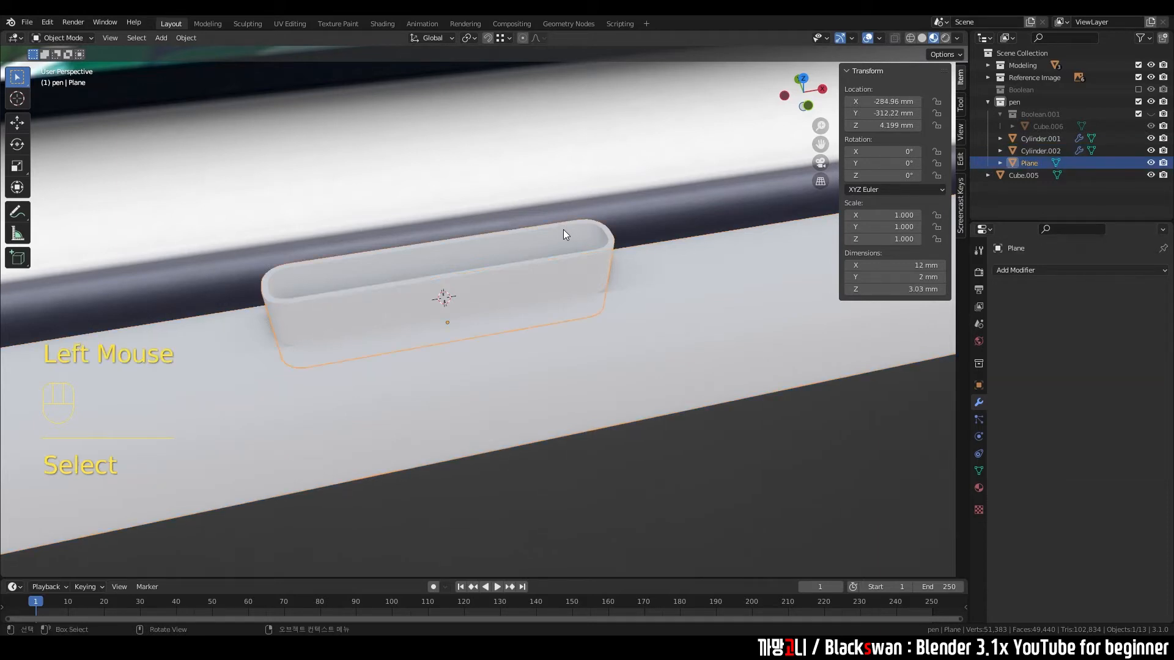
left_click(1151, 164)
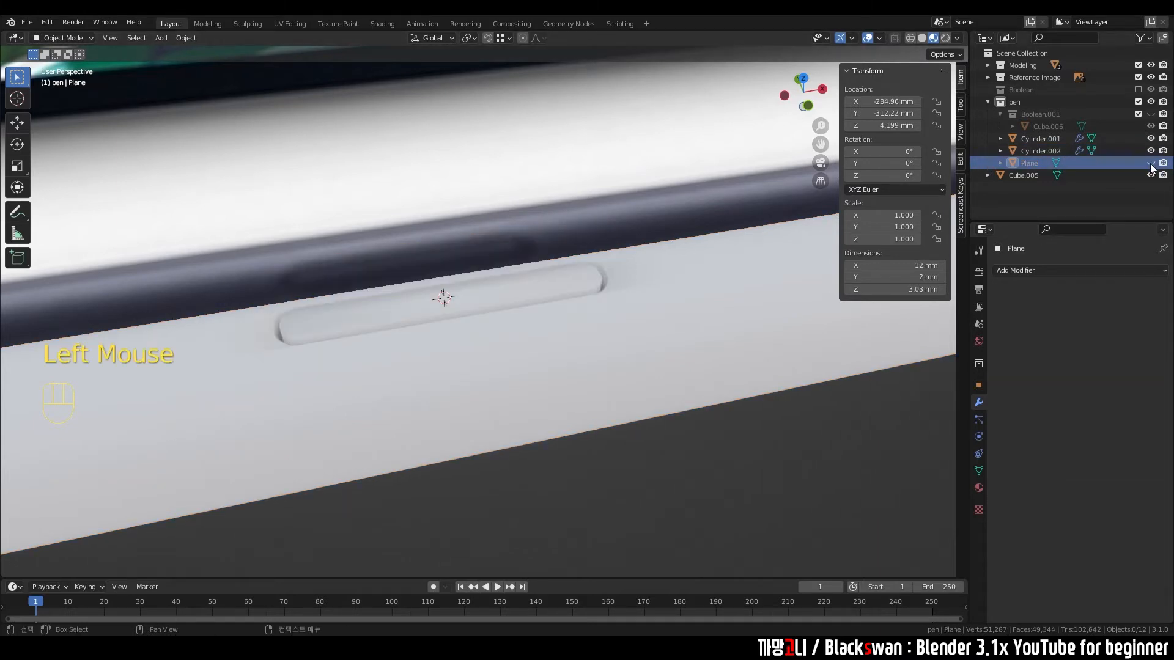
middle_click_drag(615, 263, 586, 292)
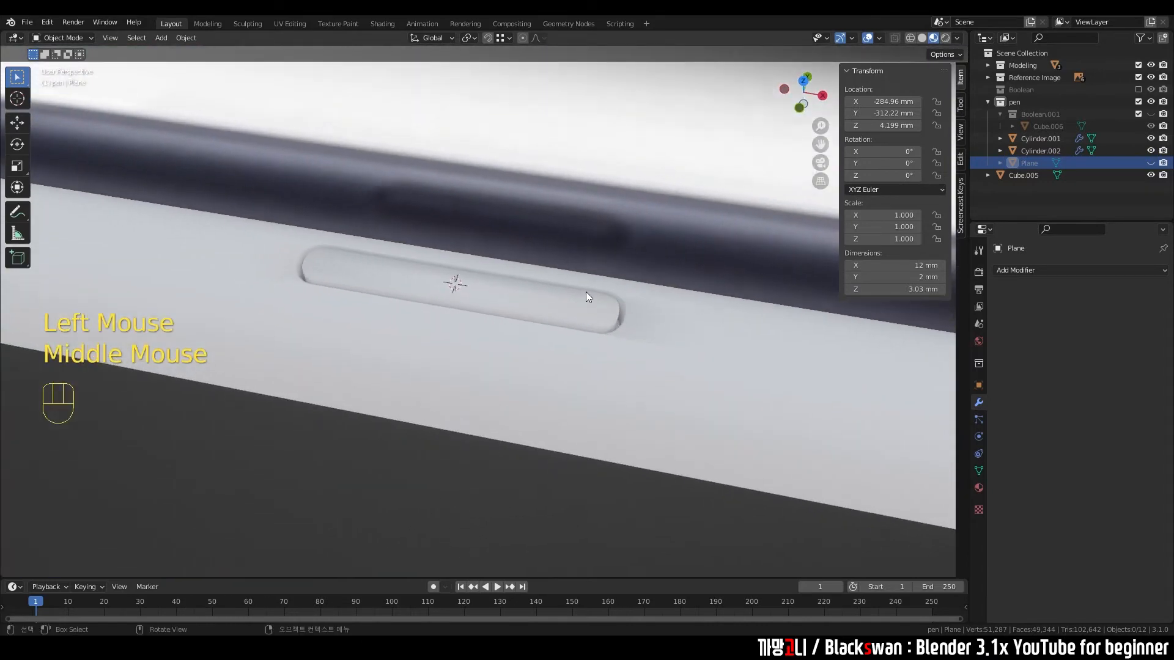
Step: Apply flat shading to the pen body to see how the button groove's edges look
scroll(586, 291, "up", 2)
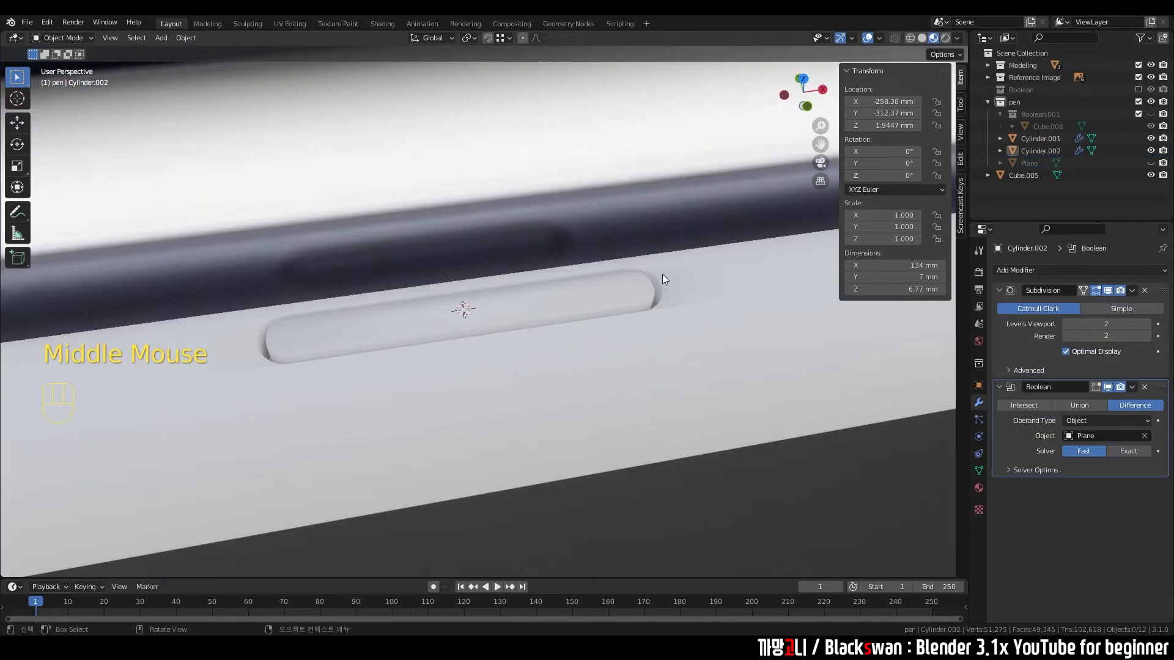
left_click(805, 474)
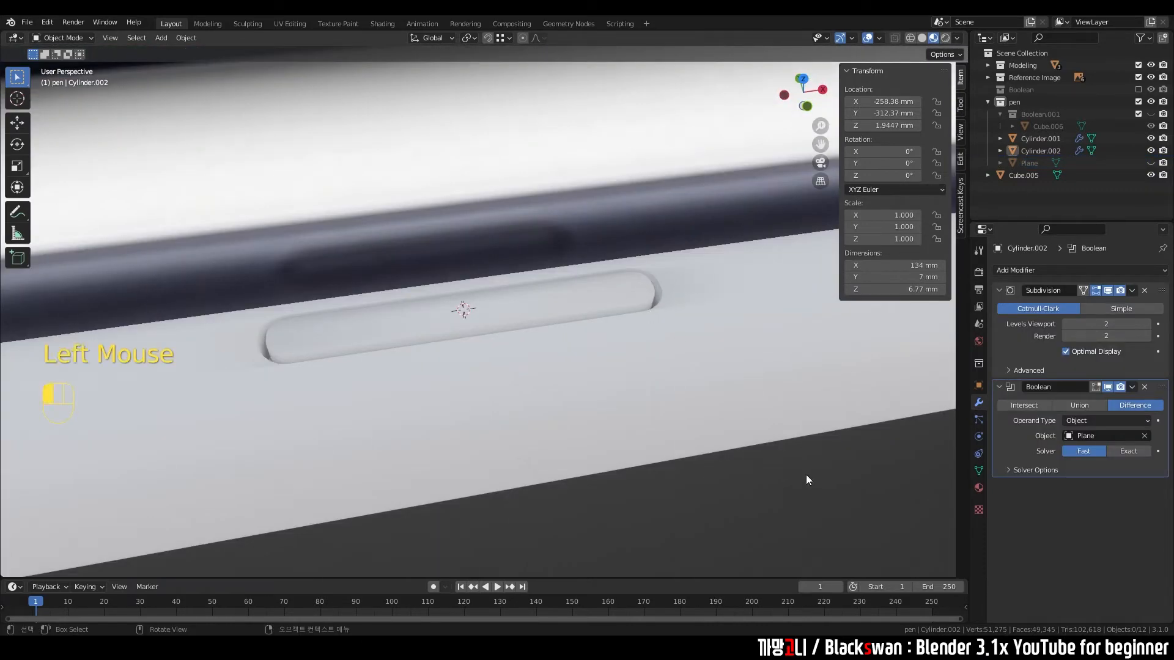
left_click(743, 365)
right_click(751, 299)
left_click(729, 312)
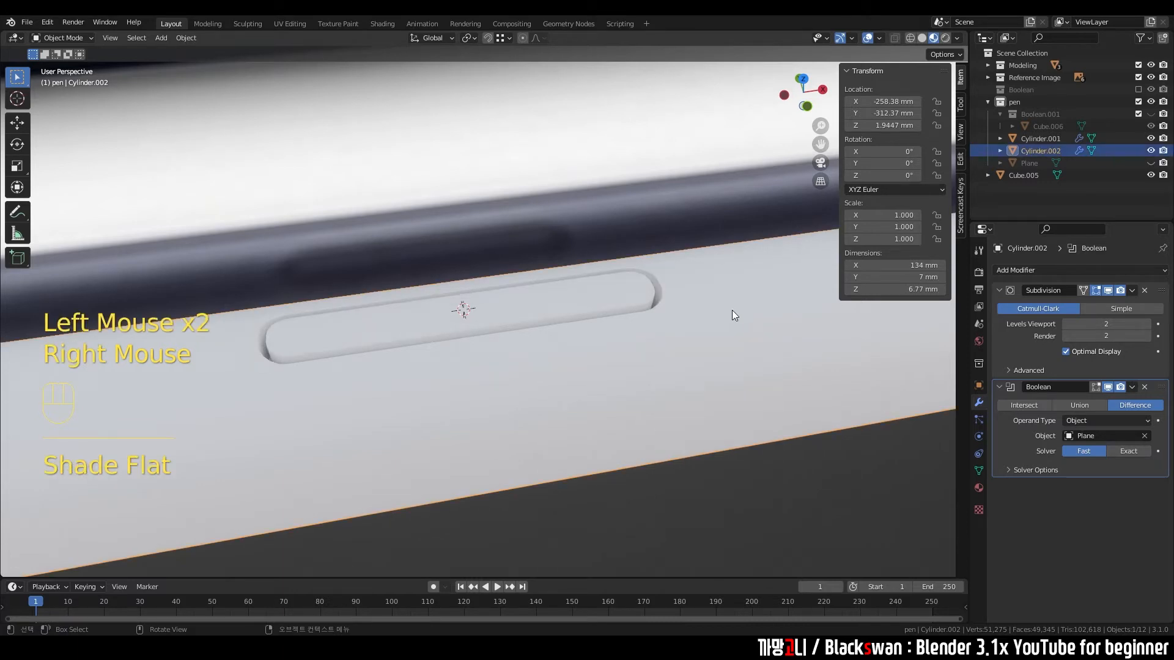
right_click(675, 310)
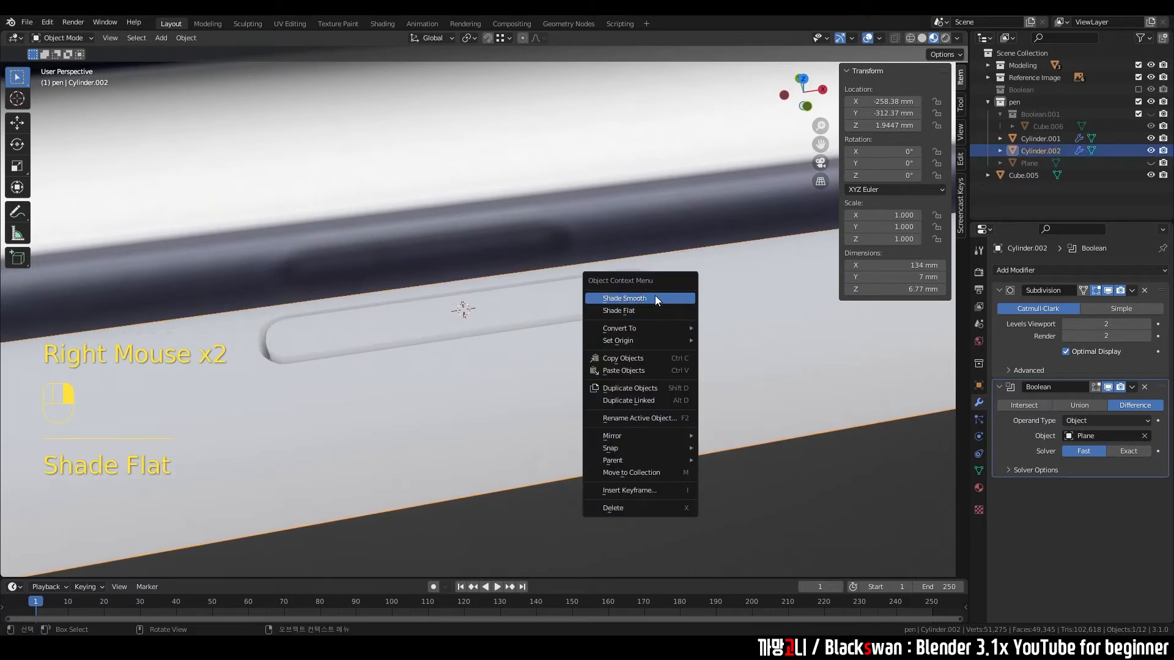
left_click(611, 264)
Step: Shade the pen body smooth, including its tapered tip
scroll(608, 275, "up", 1)
scroll(602, 295, "down", 3)
middle_click_drag(602, 295, 625, 318, "shift")
scroll(527, 336, "up", 3)
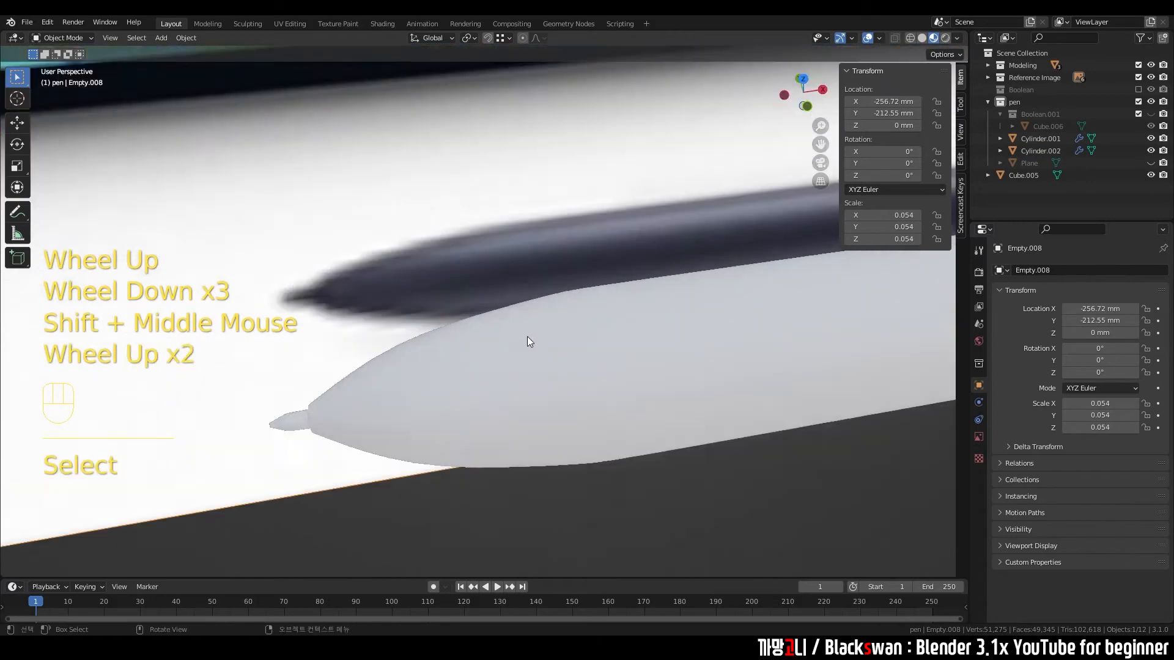
middle_click_drag(527, 336, 600, 310, "shift")
scroll(600, 310, "up", 2)
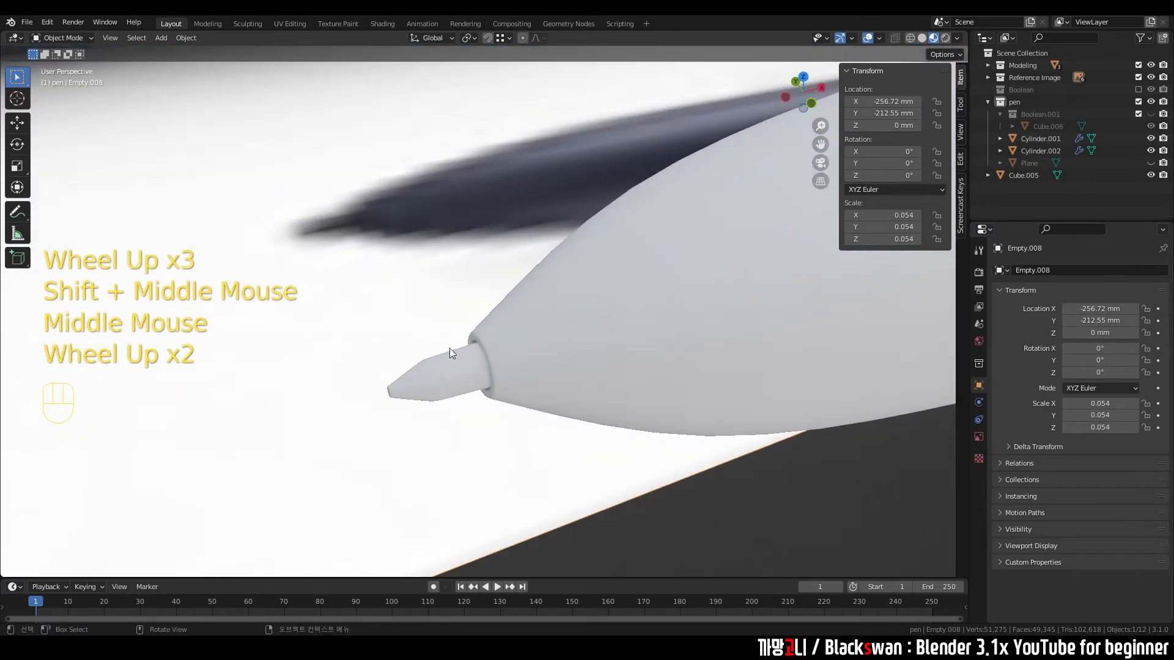
left_click(656, 244)
right_click(656, 243)
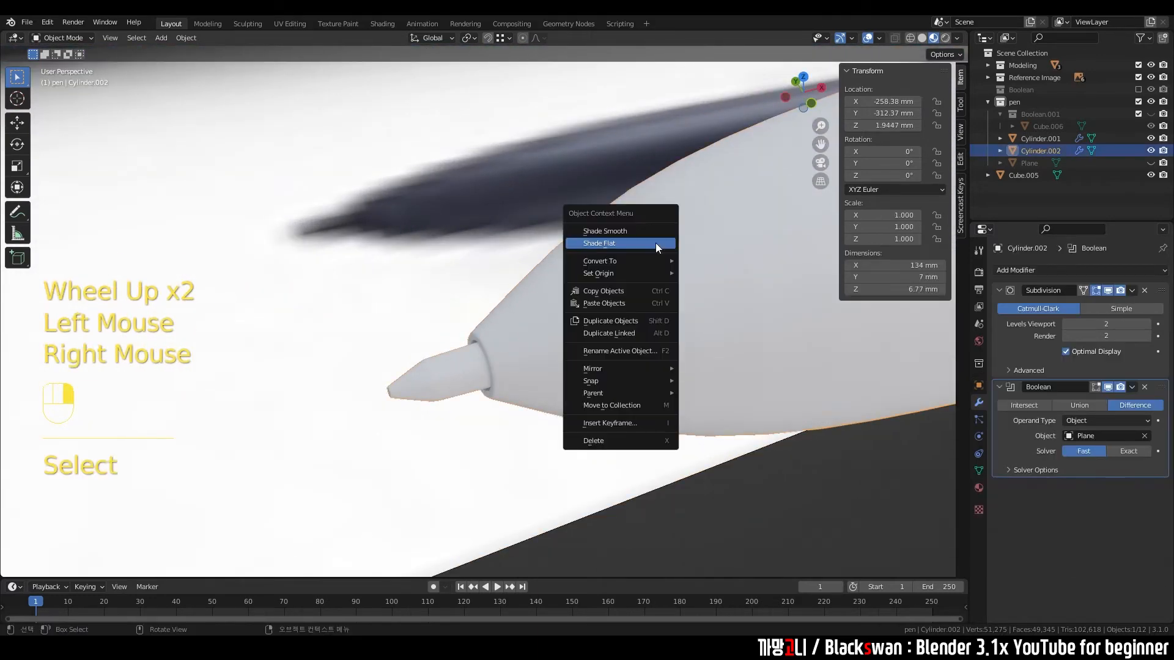
left_click(624, 232)
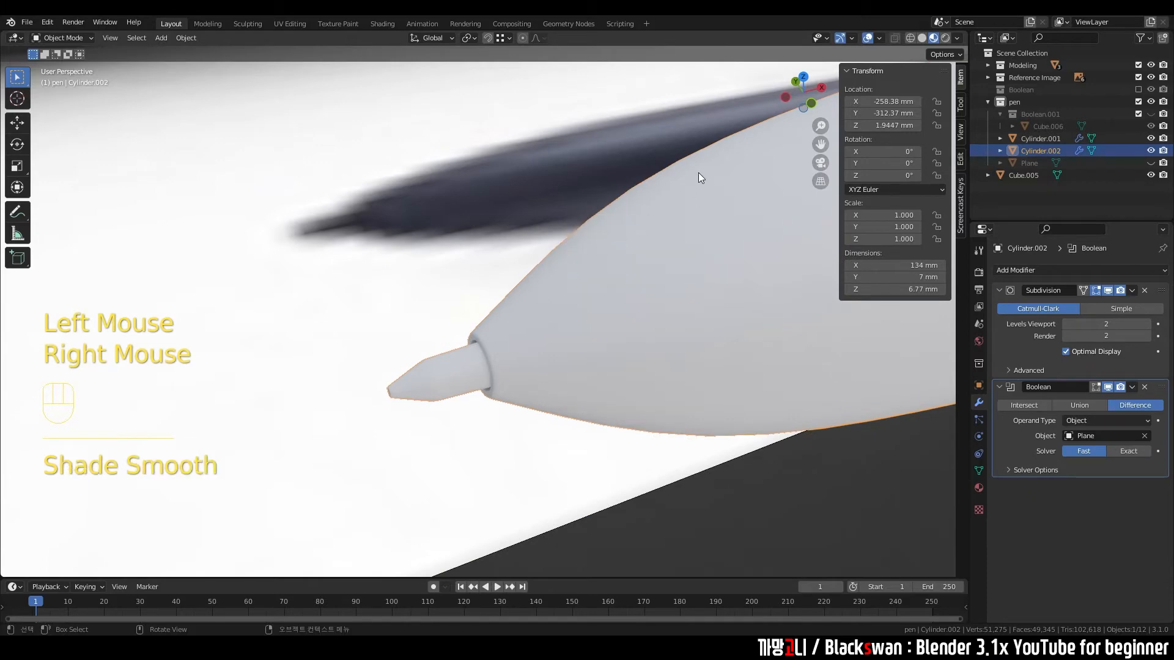
Step: Enable Auto Smooth at 30° in the pen body's normals to sharpen the edges of the button groove
scroll(489, 367, "down", 3)
middle_click_drag(556, 354, 507, 338, "shift")
scroll(614, 259, "up", 4)
scroll(474, 333, "up", 1)
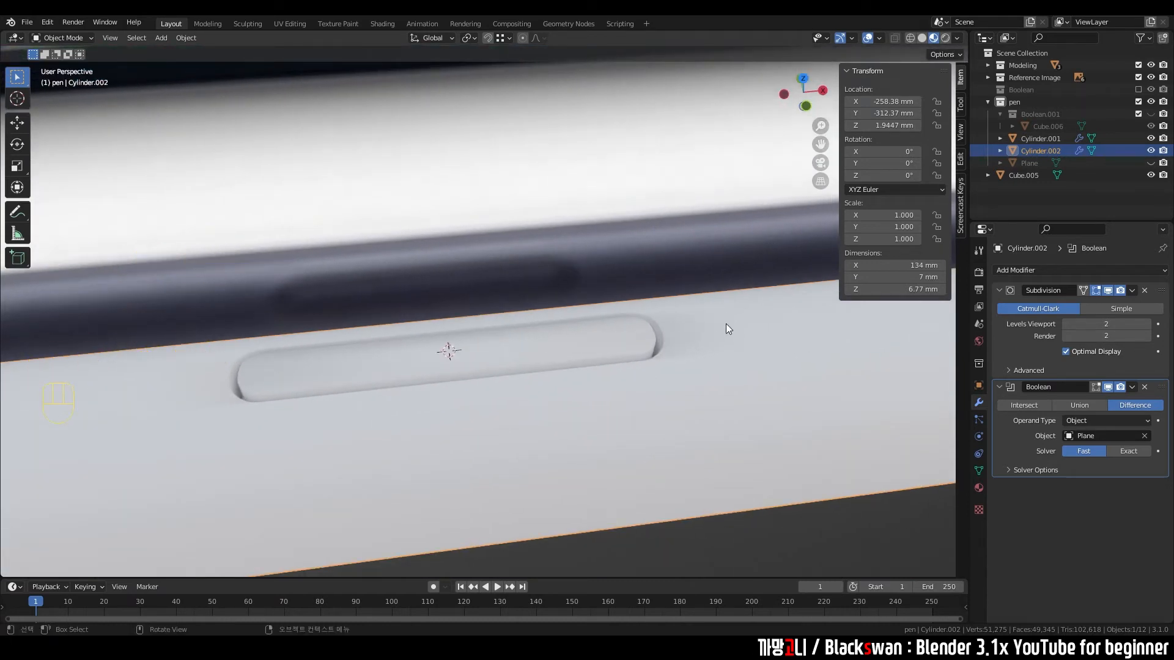
left_click(849, 541)
left_click(758, 364)
left_click(838, 538)
left_click(736, 401)
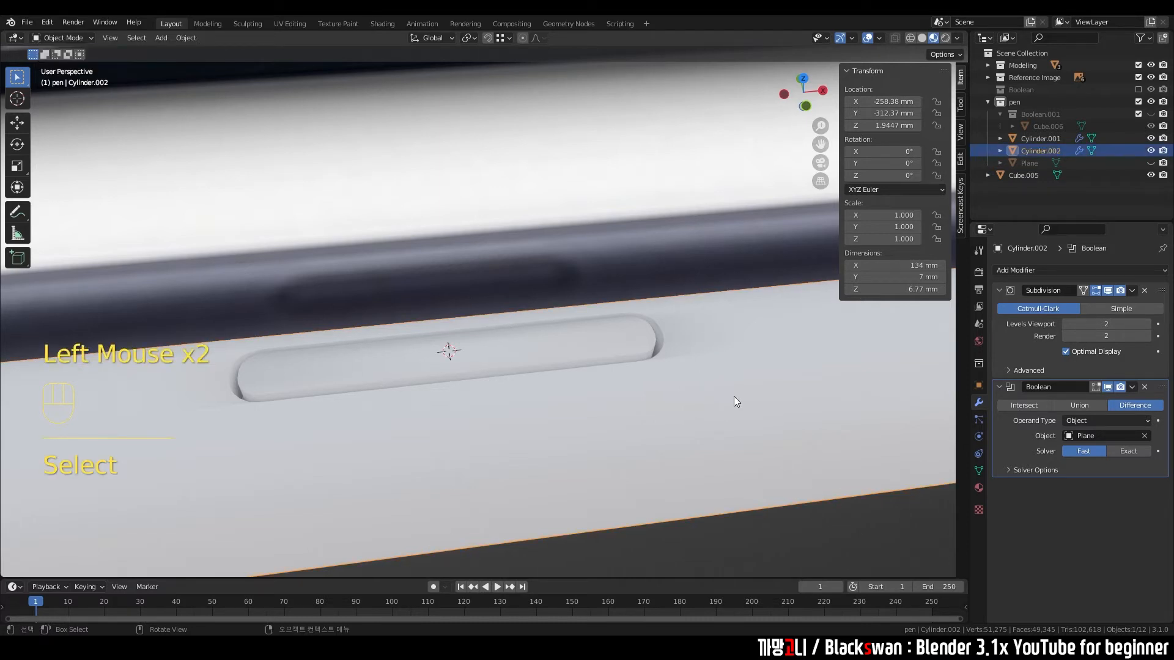
left_click(978, 471)
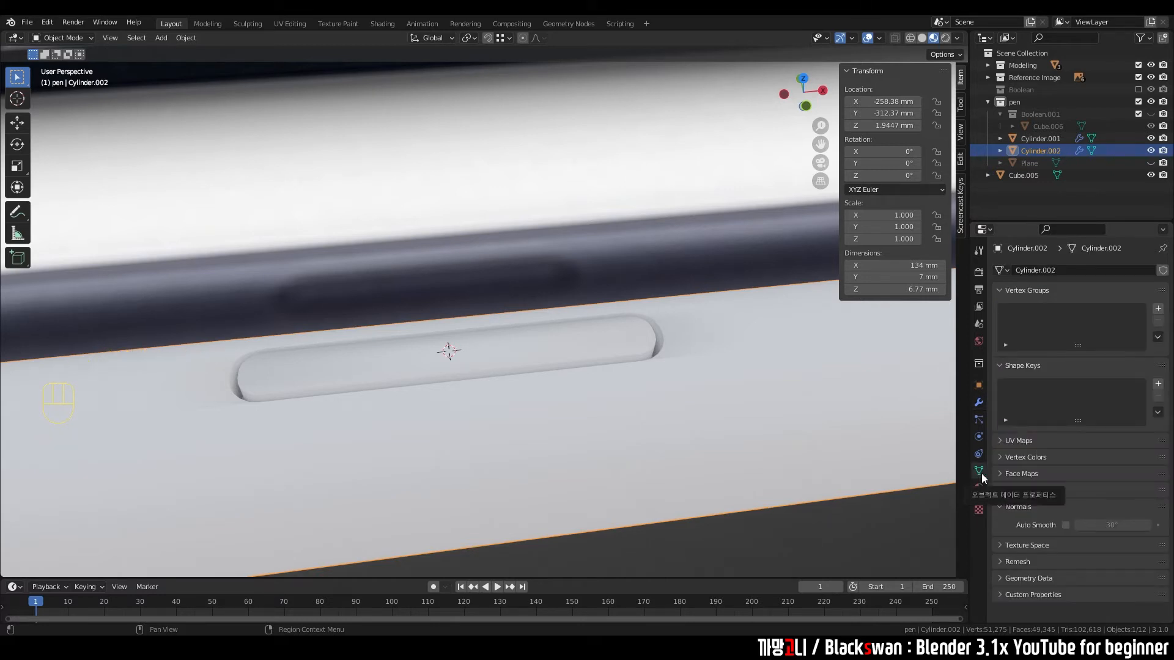
left_click(996, 507)
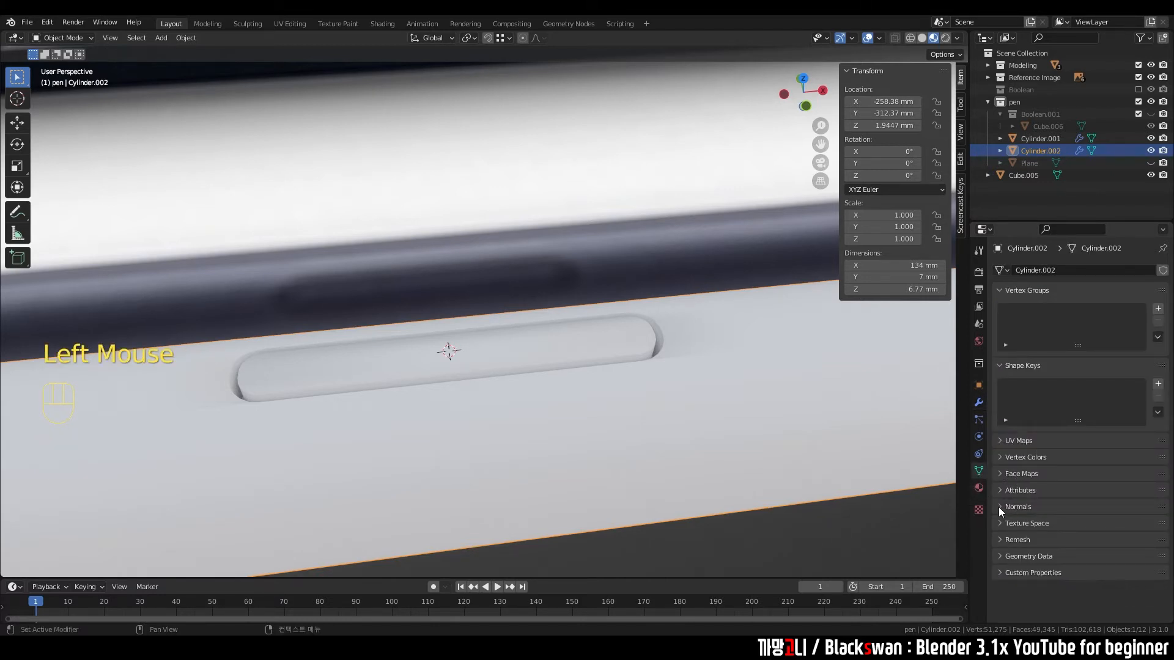
left_click(999, 507)
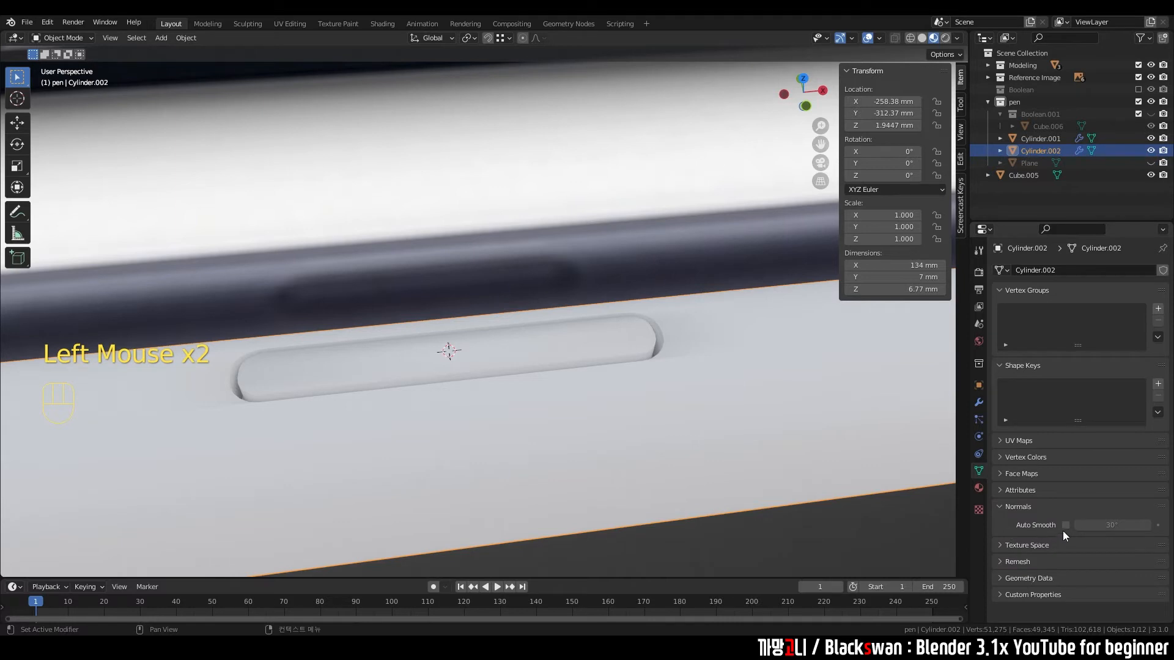
scroll(902, 477, "up", 1)
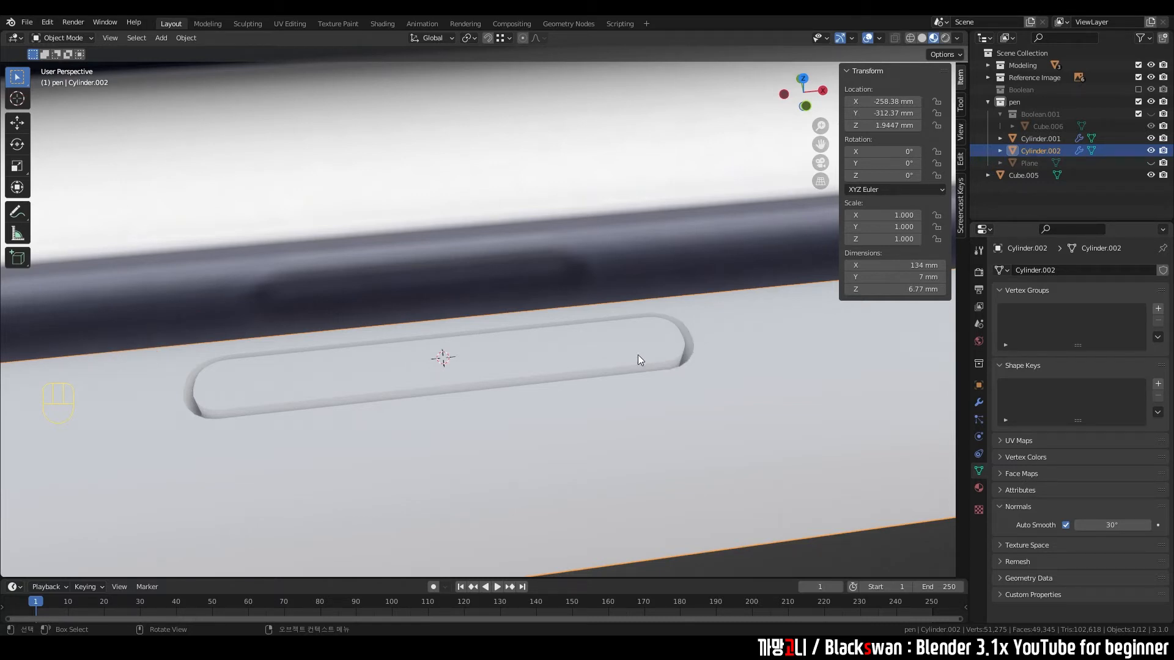
Step: Examine the button groove's shading on the pen body from several angles and from the top
scroll(612, 379, "down", 2)
middle_click_drag(570, 414, 569, 466)
middle_click_drag(603, 382, 608, 348)
scroll(621, 367, "down", 4)
middle_click_drag(550, 375, 539, 287)
scroll(537, 288, "down", 1)
scroll(550, 305, "up", 2)
middle_click_drag(577, 324, 480, 365, "shift")
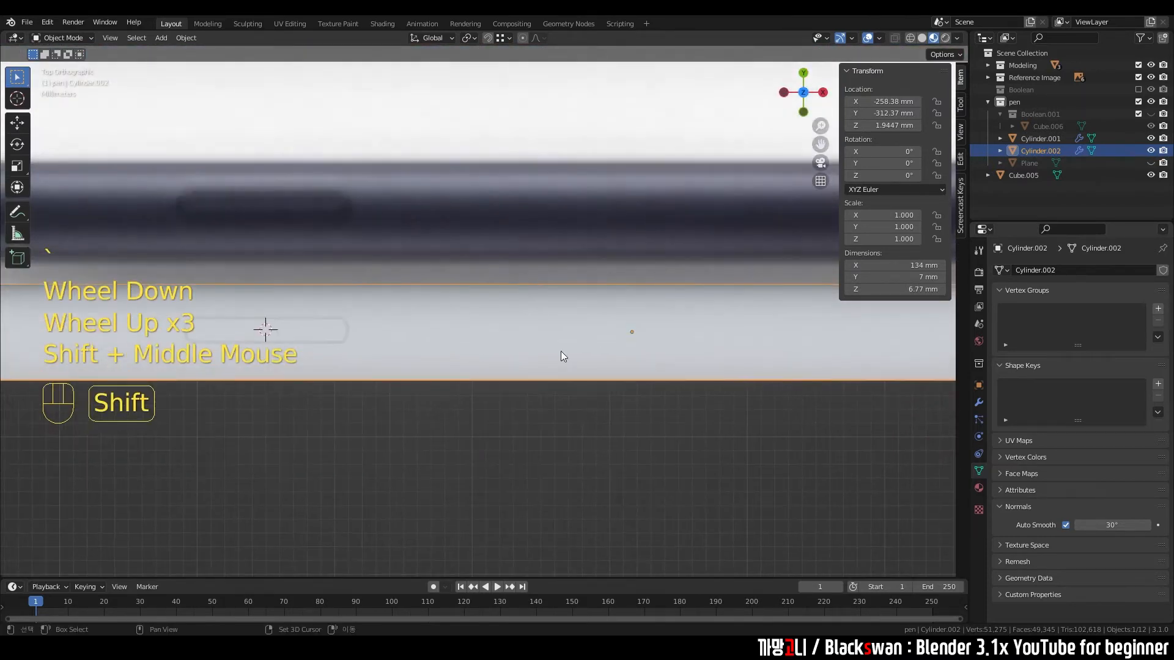
Step: Save the Blender file with the whole front part of the pen in the top view
scroll(720, 365, "down", 2)
scroll(612, 361, "up", 2)
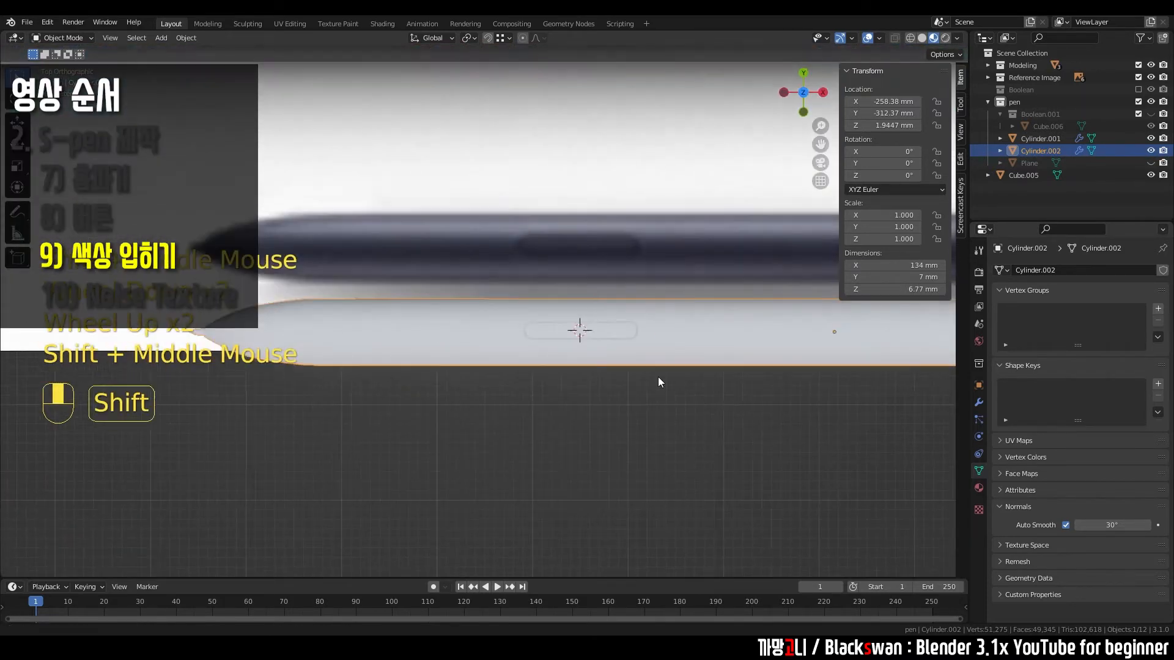
middle_click_drag(658, 376, 681, 373, "shift")
key("ctrl+s")
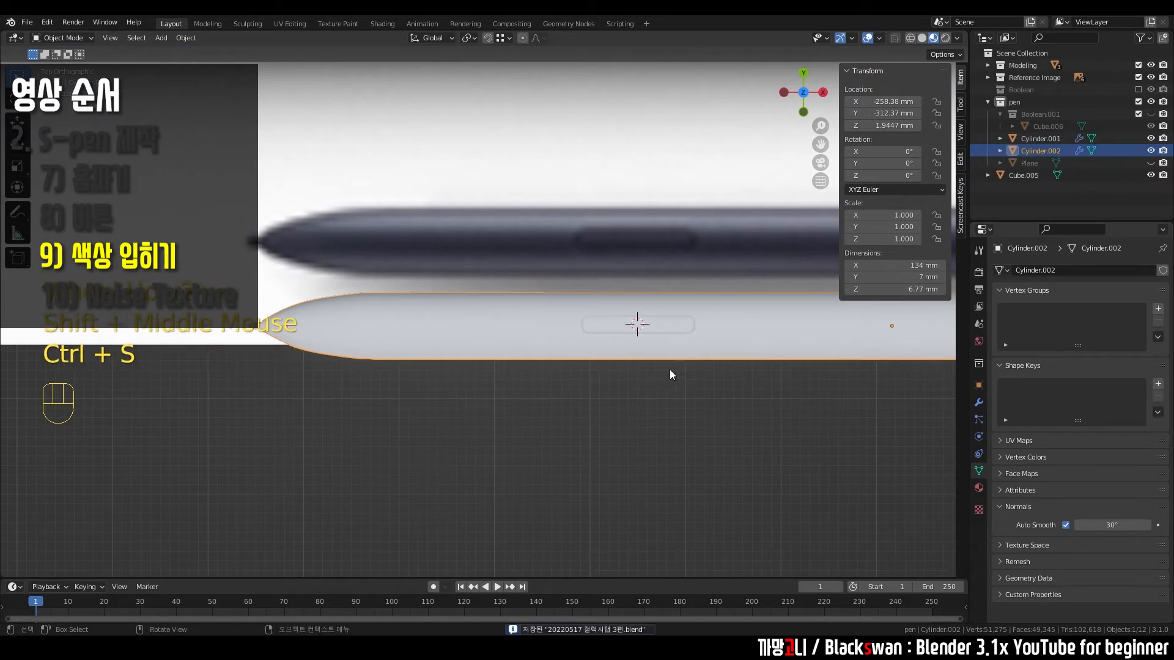
Step: Add a new material to the pen body and name it pen
left_click(758, 387)
middle_click_drag(790, 398, 603, 315, "shift")
left_click(603, 315)
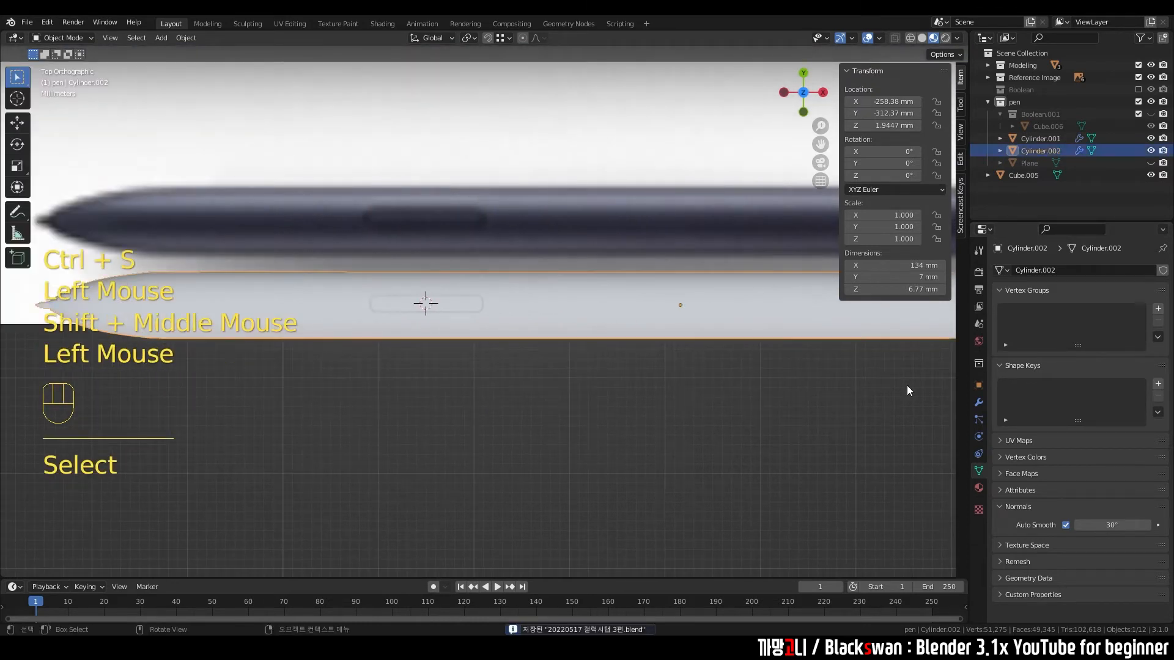
left_click(980, 487)
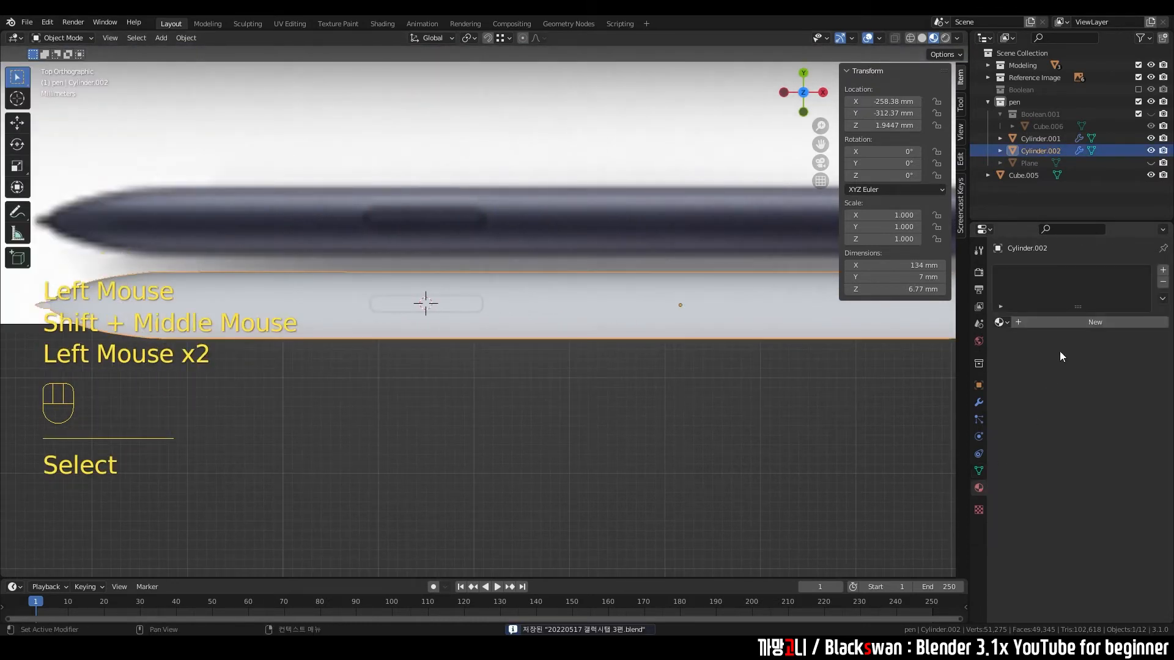
left_click(1078, 322)
left_click(1077, 321)
key("BackSpace")
key("BackSpace")
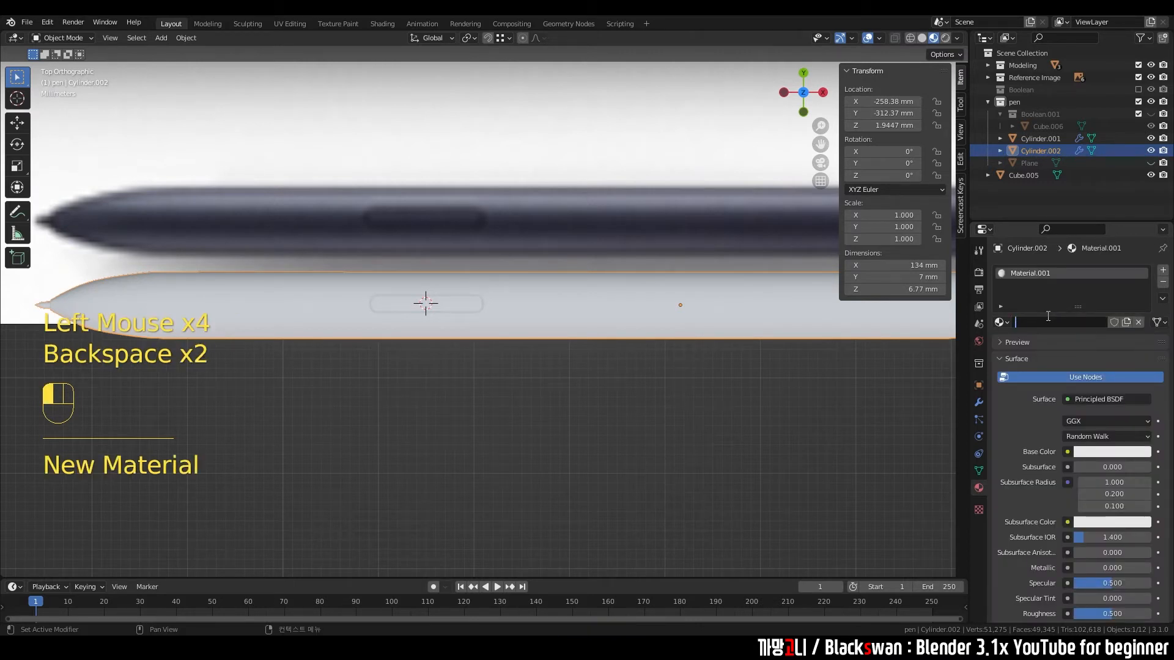
type("pen")
key("Return")
Step: Rename the pen body's material as 펜
left_click(1043, 322)
key("BackSpace")
key("BackSpace")
key("BackSpace")
type("ㅍ")
key("Return")
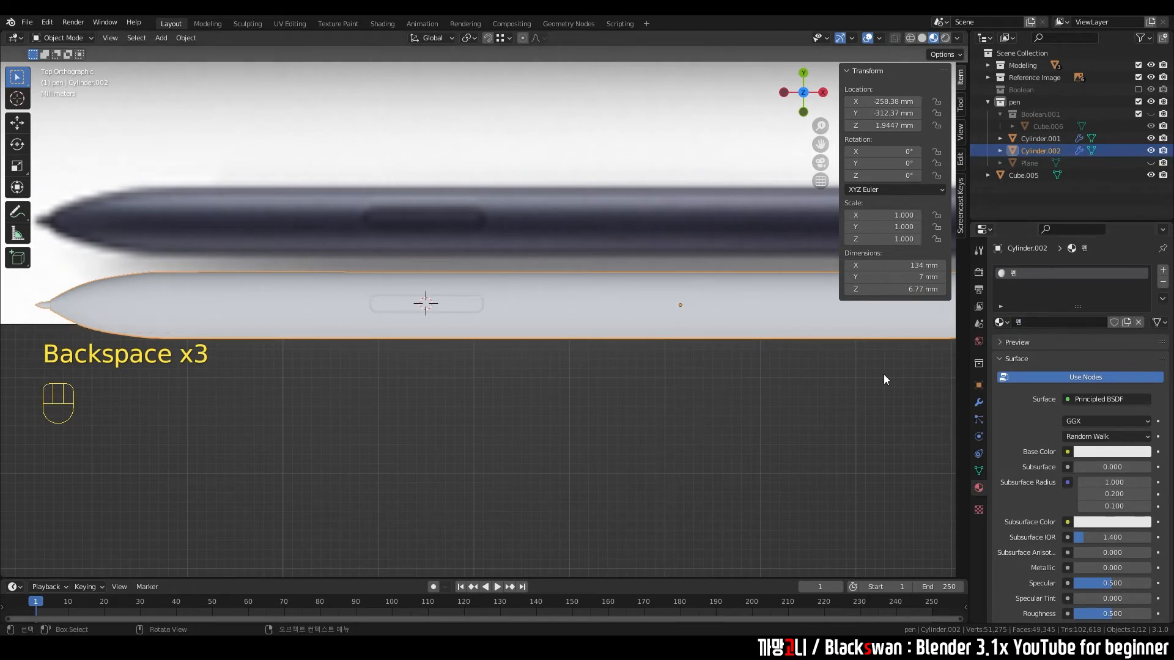
Step: Set the pen material's base color to a very dark navy of about H 0.675, S 0.806, V 0.022
left_click(766, 387)
left_click(722, 328)
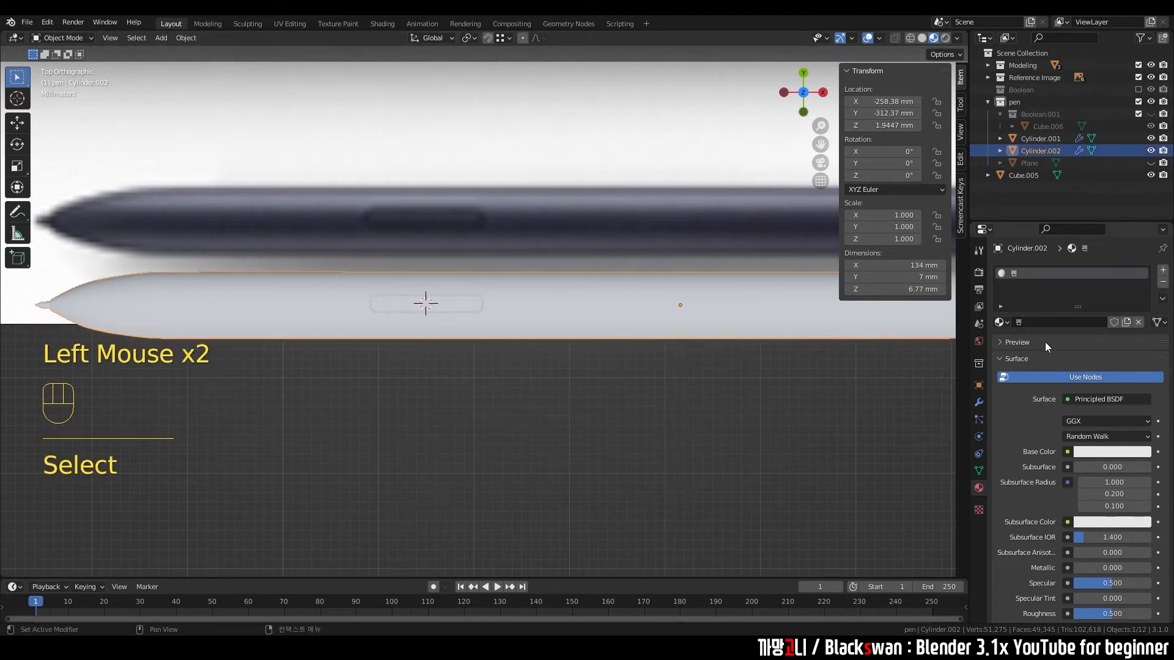
left_click(1095, 453)
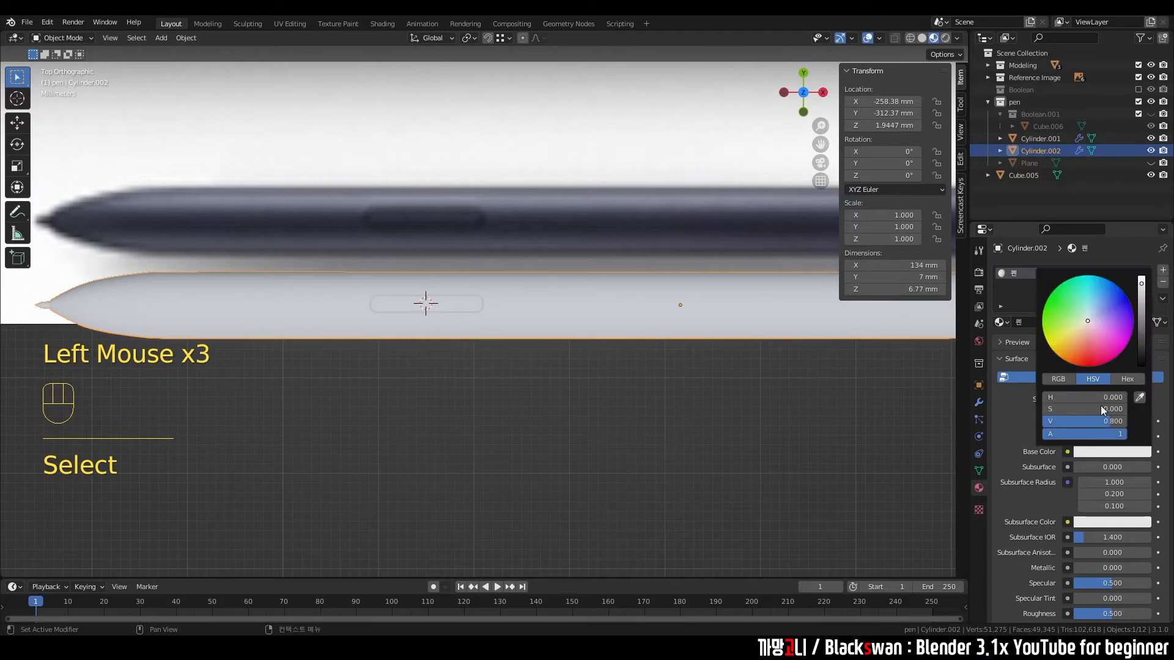
left_click(1095, 454)
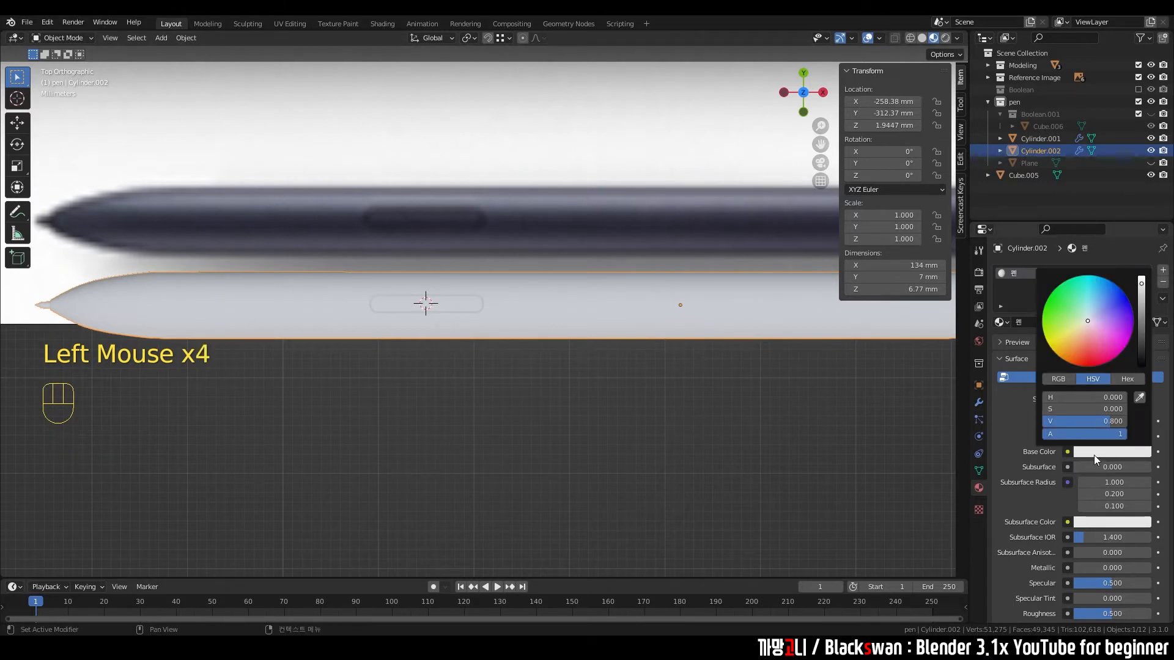
left_click(1097, 316)
mouse_move(1097, 316)
left_mouse_down()
mouse_move(1141, 295)
mouse_move(1141, 352)
left_mouse_up()
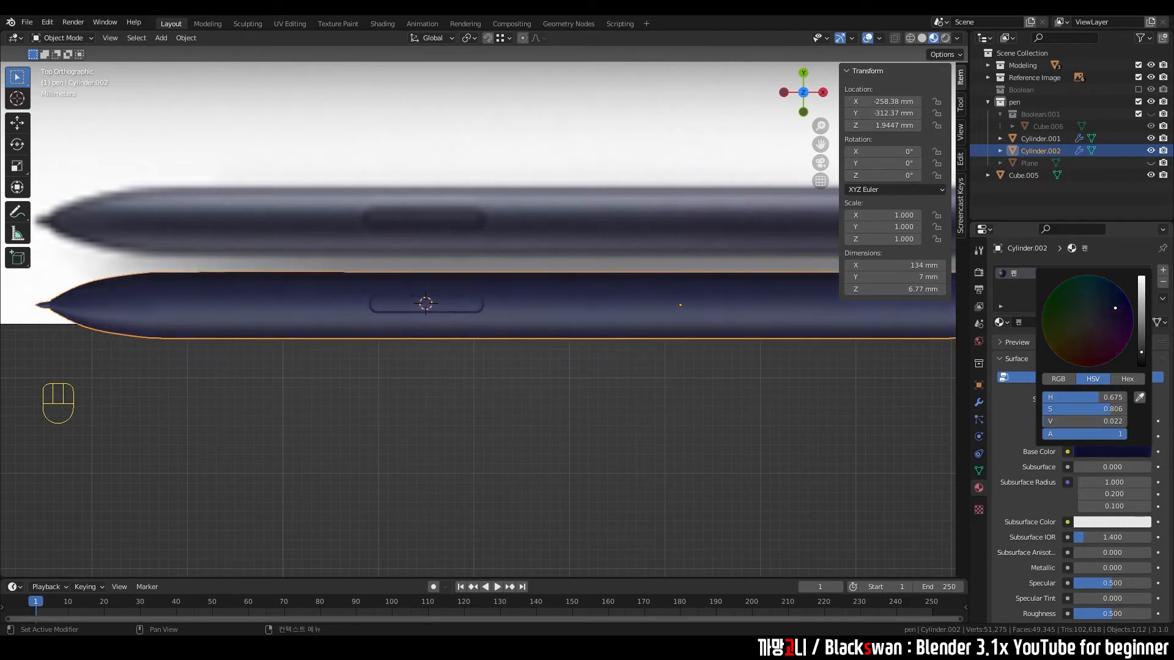
left_click(1112, 452)
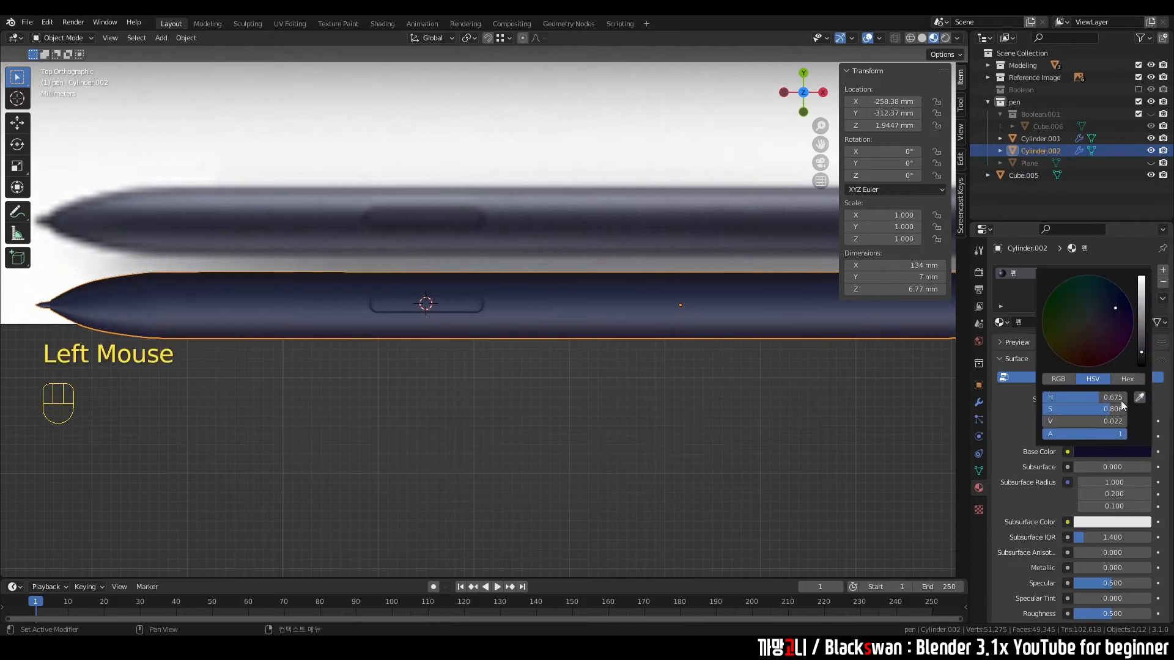
Step: Shift the pen material's base color to a muted dark purple of about H 0.794, S 0.464 and fine-tune its brightness
middle_click_drag(731, 399, 550, 424, "shift")
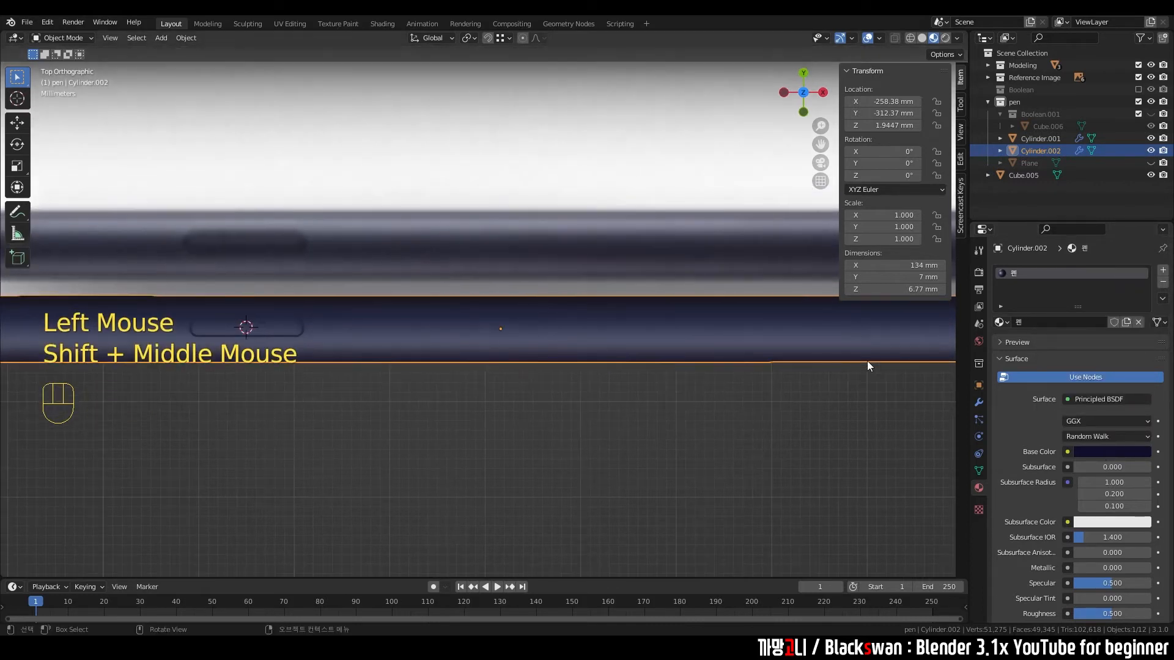
left_click(1099, 452)
mouse_move(1115, 308)
left_mouse_down()
mouse_move(1104, 303)
mouse_move(1093, 324)
left_mouse_up()
middle_click_drag(764, 363, 611, 367, "shift")
scroll(701, 422, "down", 2)
left_click(1105, 453)
mouse_move(1099, 318)
left_mouse_down()
mouse_move(1128, 301)
mouse_move(1101, 324)
left_mouse_up()
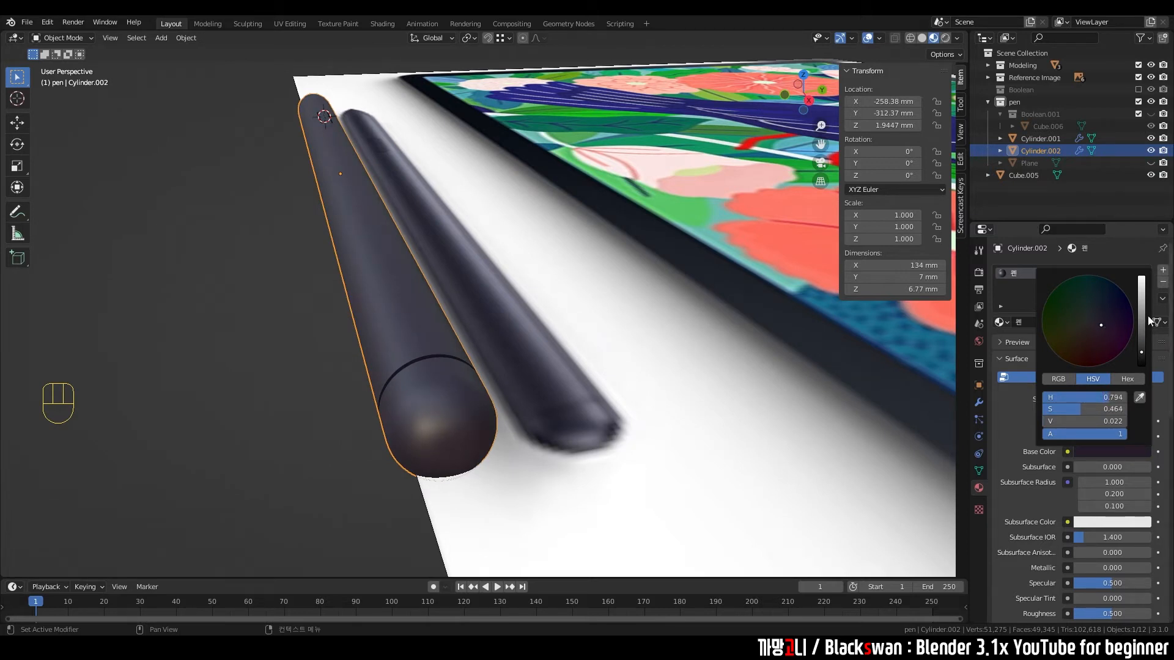
mouse_move(1141, 347)
left_mouse_down()
mouse_move(1141, 364)
mouse_move(1141, 354)
left_mouse_up()
Step: Compare the pen body's color with the reference pen from the top and in perspective
scroll(516, 369, "down", 2)
middle_click_drag(515, 369, 699, 341)
scroll(578, 376, "up", 2)
key("grave")
scroll(532, 399, "up", 2)
scroll(598, 477, "up", 2)
left_click(569, 464)
scroll(568, 465, "up", 1)
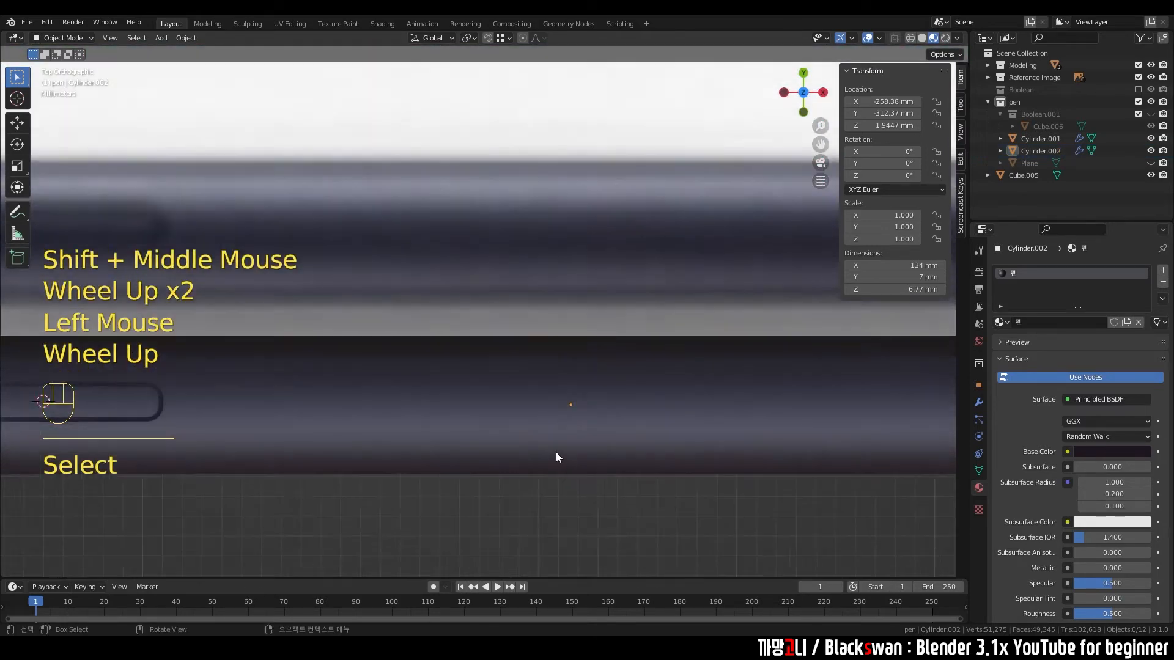
middle_click_drag(568, 460, 892, 434, "shift")
left_click(623, 383)
scroll(622, 382, "down", 3)
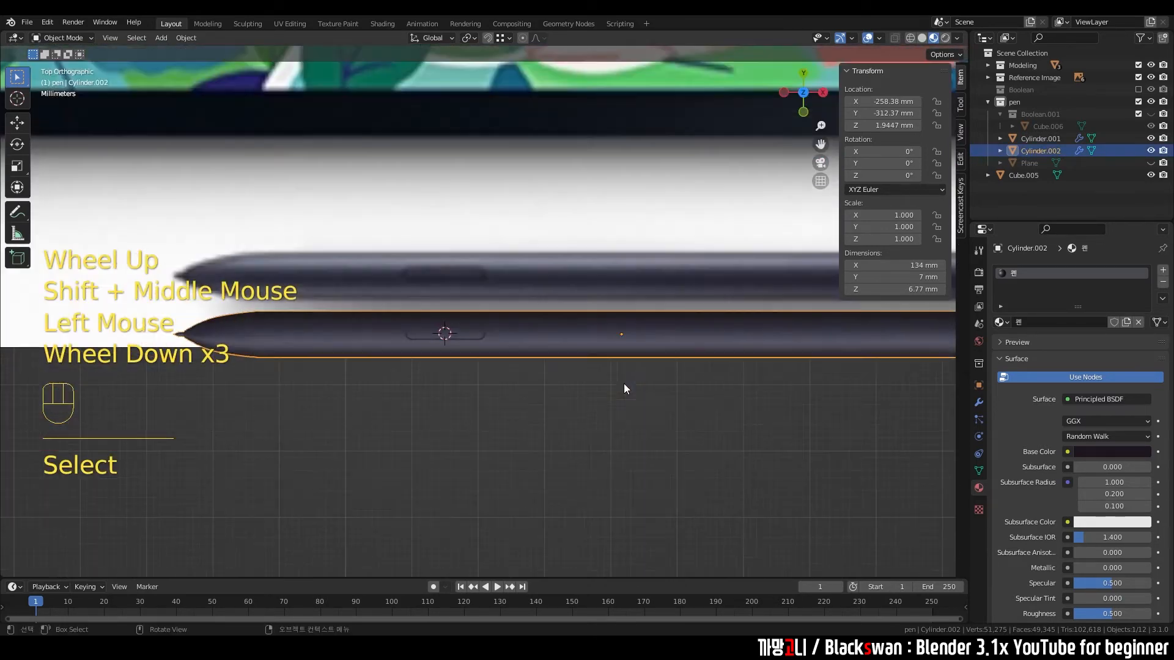
middle_click_drag(640, 387, 468, 295)
scroll(515, 298, "up", 2)
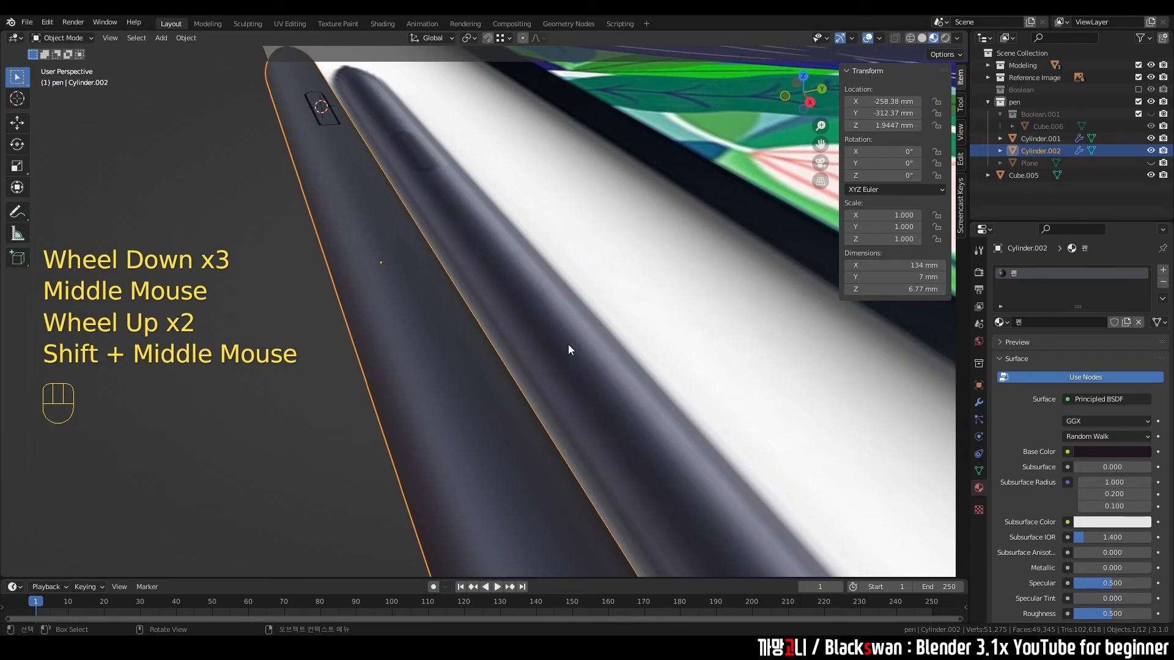
left_click(254, 288)
left_click(374, 215)
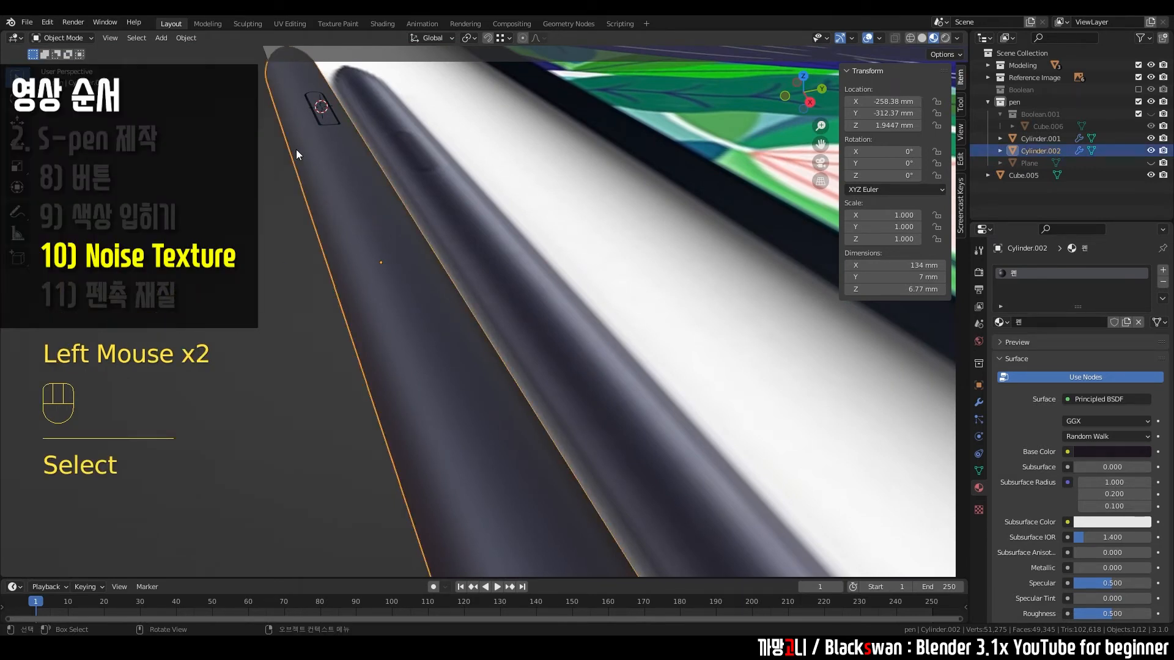
Step: Switch to the Shading workspace, leave local view and frame the pen body
left_click(304, 198)
left_click(332, 188)
left_click(383, 24)
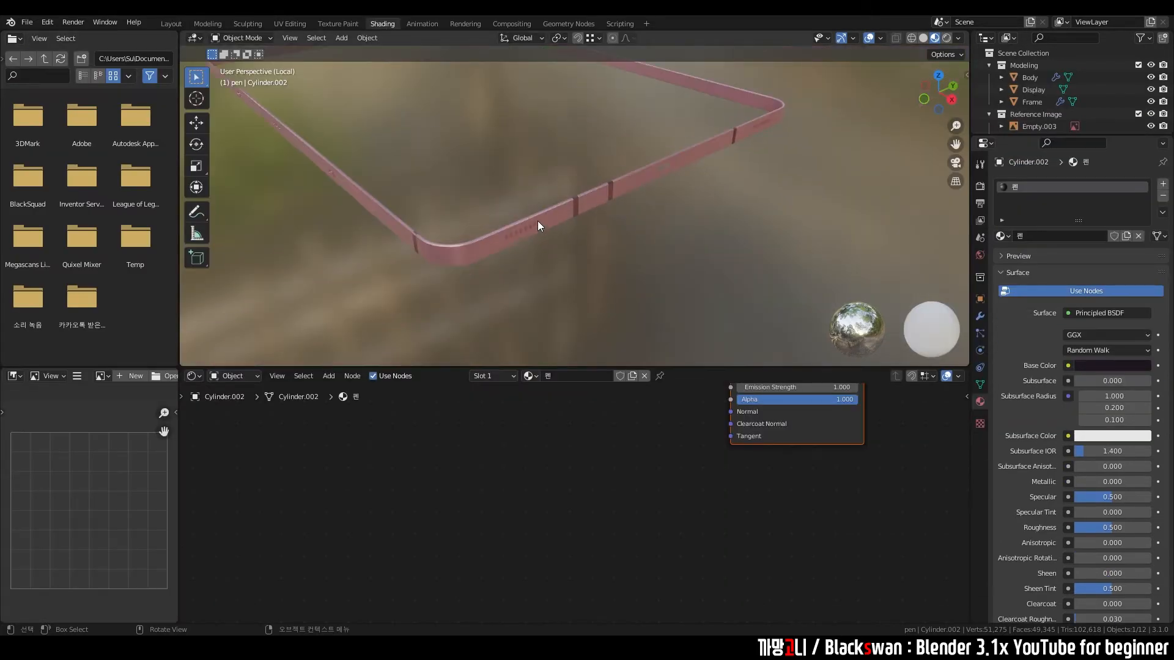
key("KP_Divide")
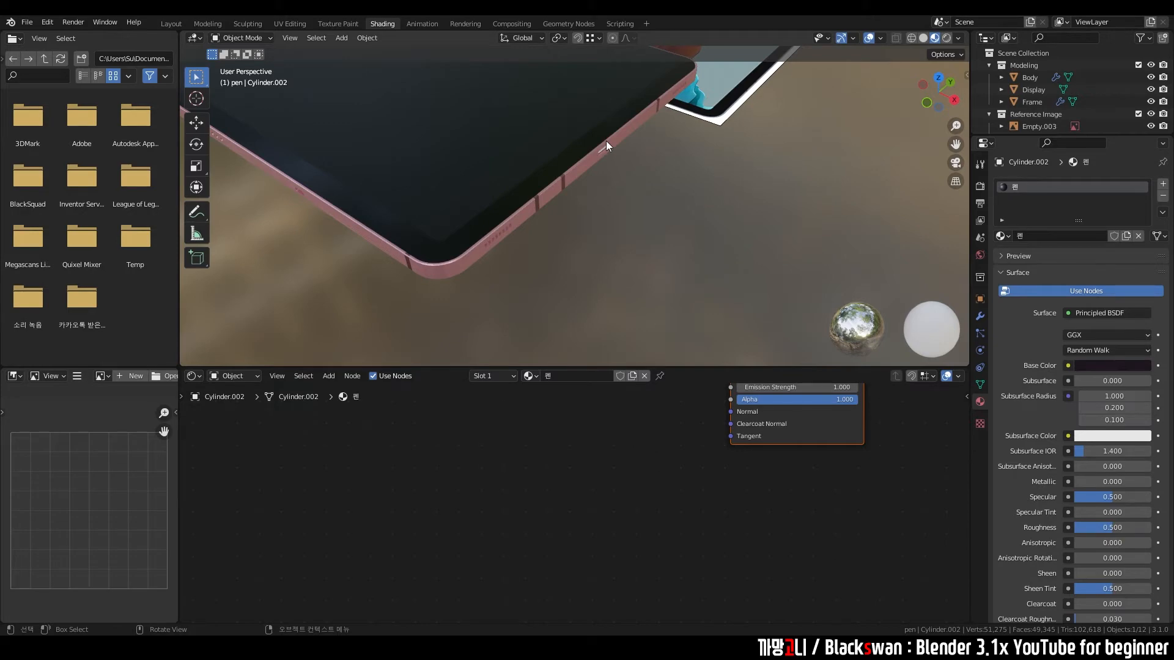
key("KP_Decimal")
scroll(566, 198, "up", 6)
left_click(503, 268)
left_click(601, 220)
middle_click_drag(497, 233, 558, 240)
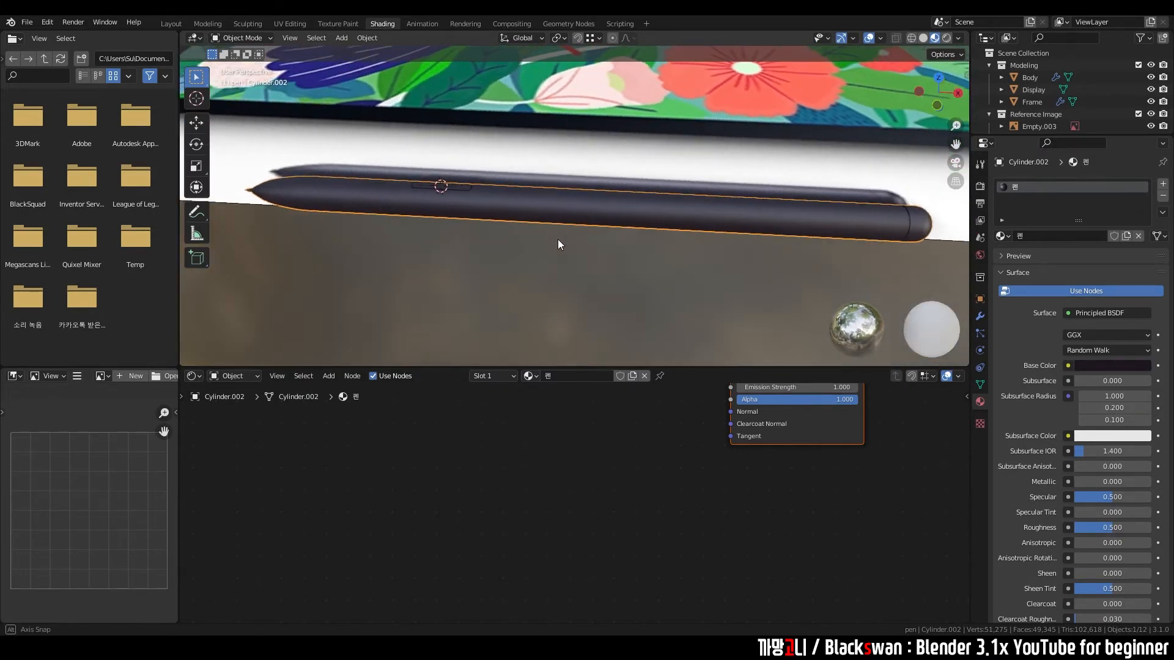
Step: Add a Noise Texture node to the pen material in the empty area beside the Principled BSDF node
scroll(557, 240, "up", 6)
middle_click_drag(644, 245, 588, 216)
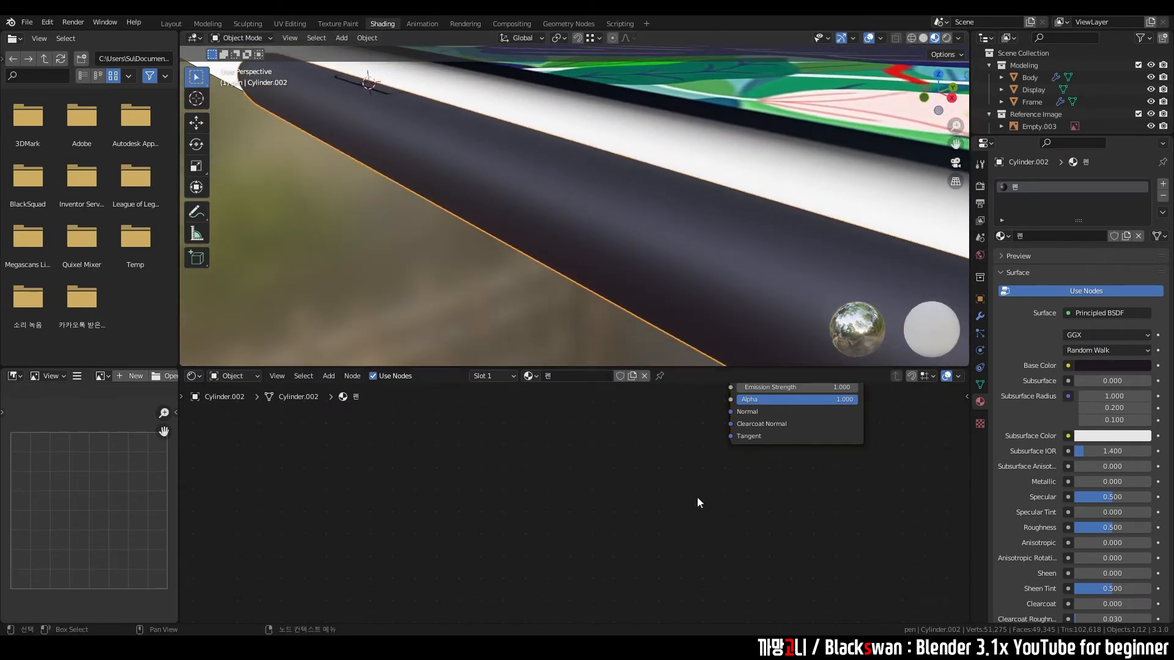
scroll(625, 440, "down", 5)
scroll(675, 395, "up", 2)
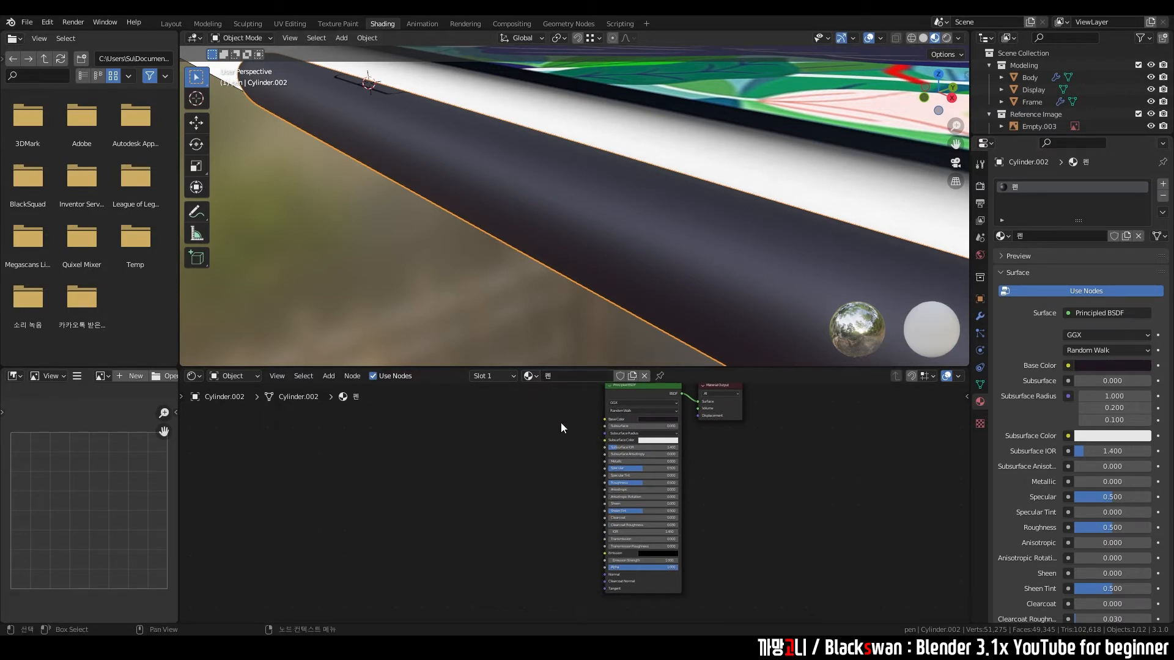
middle_click_drag(573, 435, 588, 462)
scroll(610, 456, "up", 1)
middle_click_drag(536, 525, 553, 438)
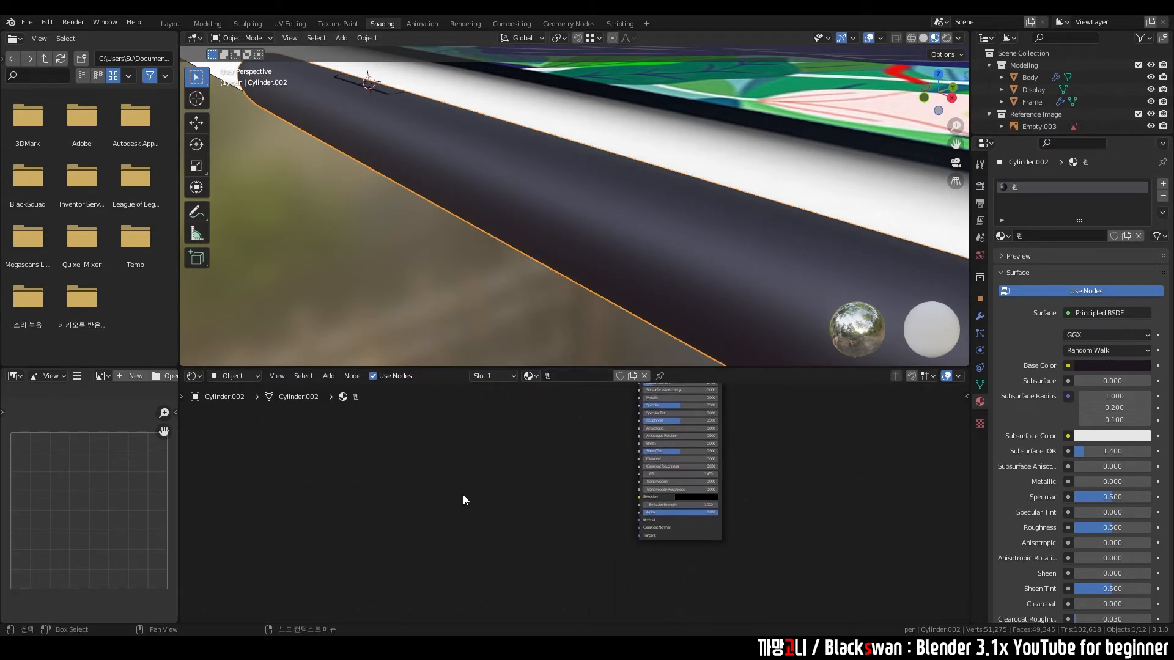
left_click_drag(532, 475, 622, 546)
left_click_drag(400, 472, 520, 552)
key("shift+a")
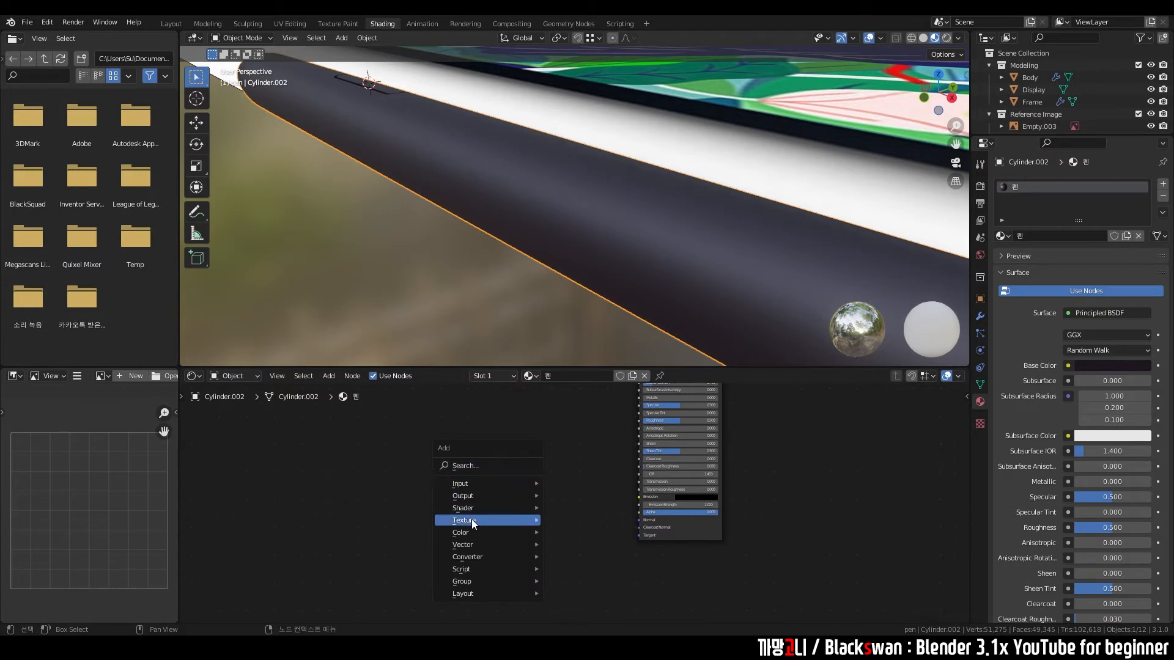
mouse_move(471, 520)
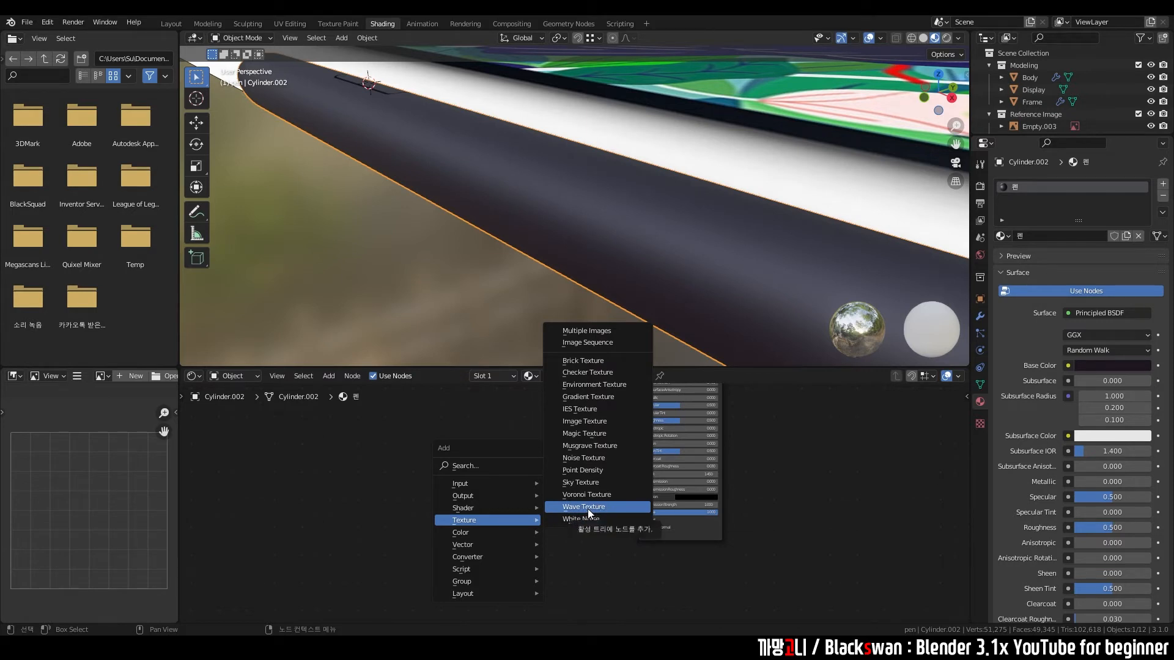
left_click(583, 458)
left_click(510, 463)
Step: Preview the Noise Texture node directly on the pen, switching the previewed output from Color to Fac
scroll(551, 476, "up", 2)
scroll(551, 476, "up", 1)
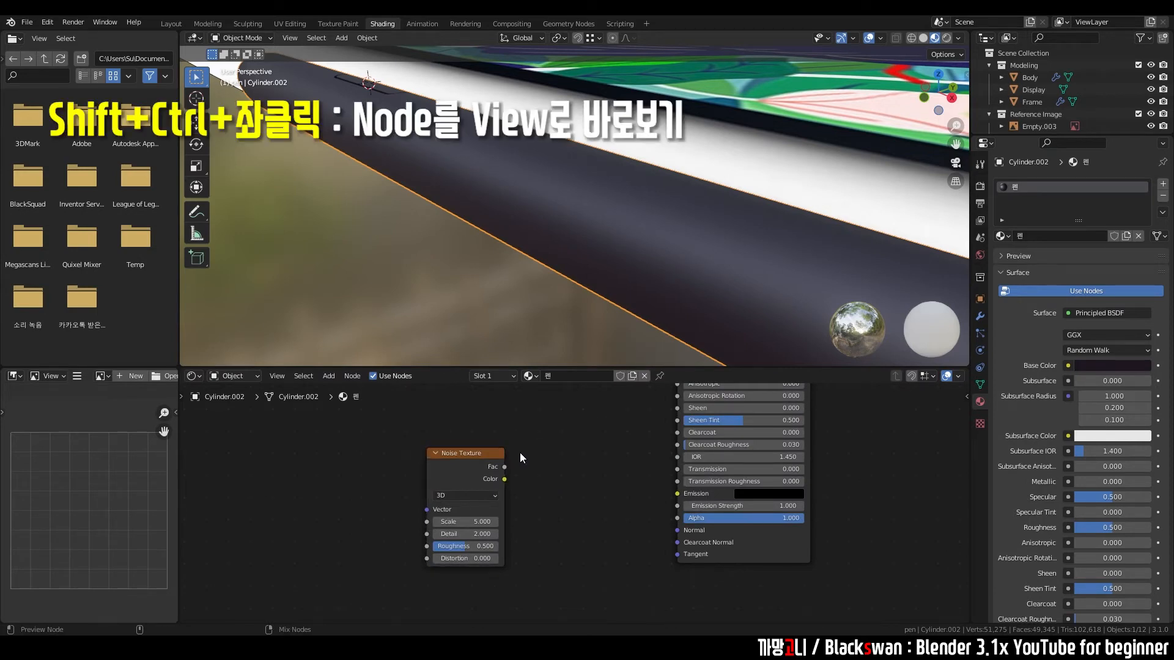
left_click(472, 456, "ctrl+shift")
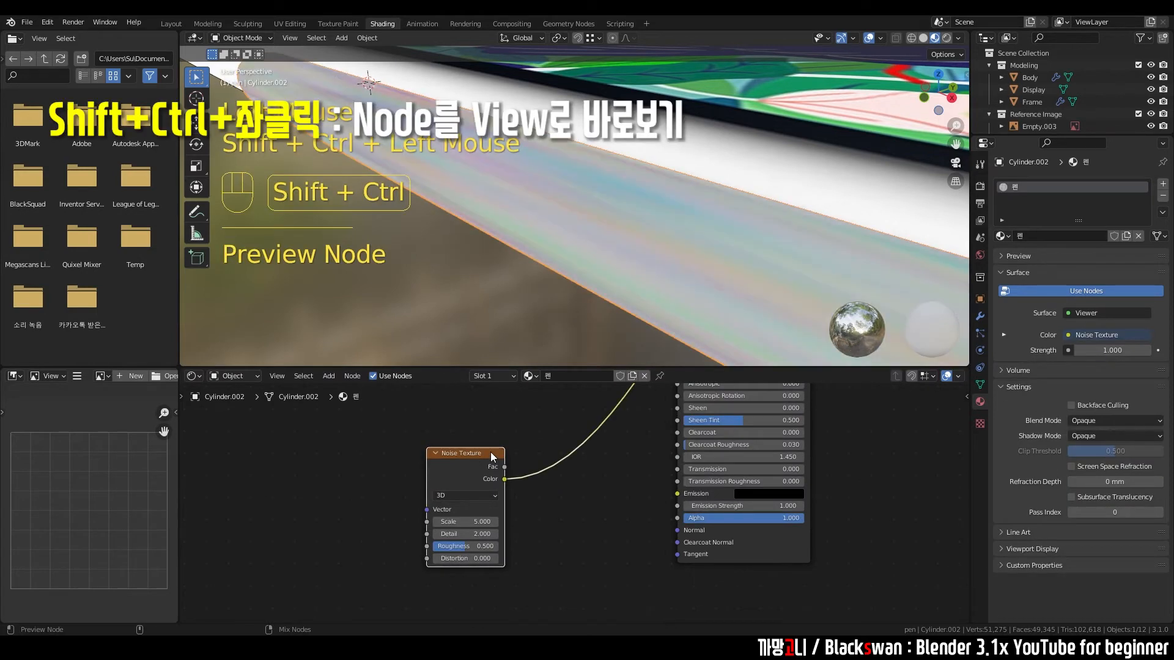
left_click(475, 463, "ctrl+shift")
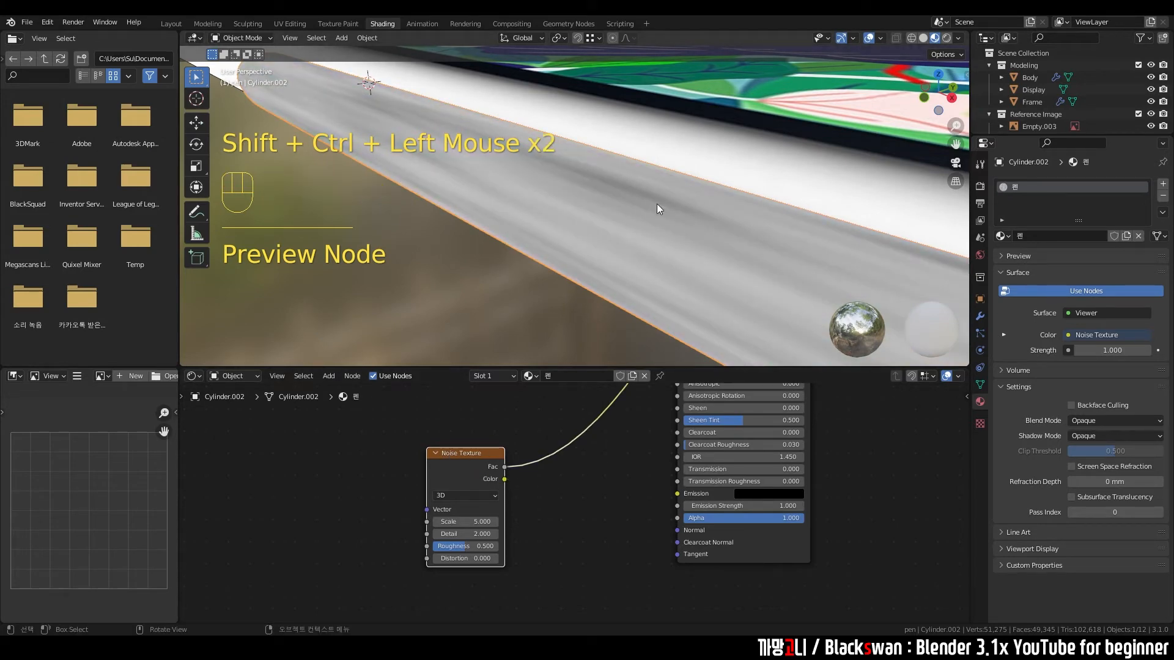
scroll(651, 239, "down", 6)
scroll(658, 255, "up", 1)
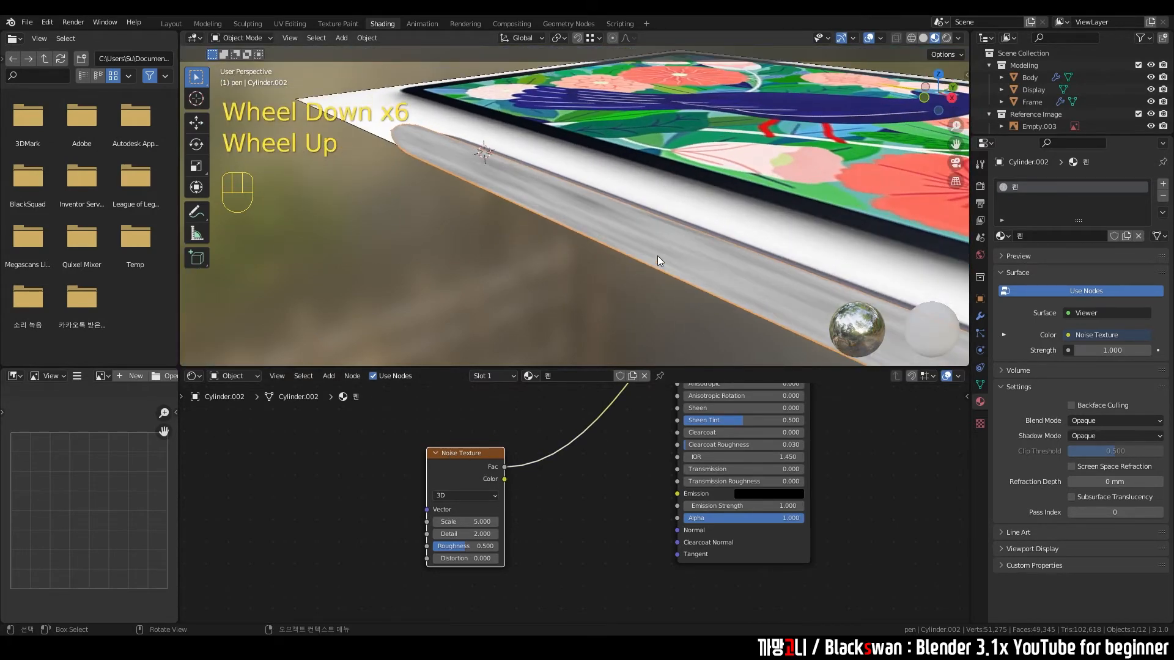
scroll(658, 256, "up", 1)
scroll(538, 465, "up", 2)
Step: Set the Noise Texture's scale to 30 and increase it further to 63.7 while checking the pattern on the pen
left_click(452, 526)
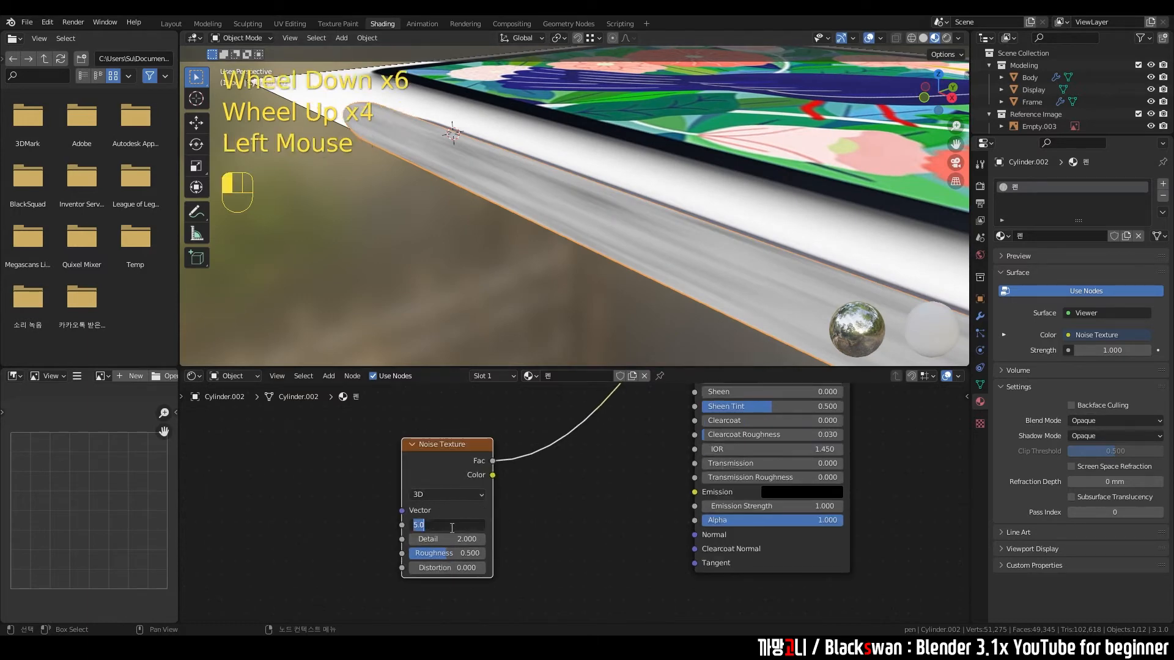
type("30")
key("Return")
scroll(581, 199, "up", 2)
middle_click_drag(581, 200, 636, 226)
left_click_drag(446, 524, 514, 525)
left_click(590, 508)
middle_click_drag(624, 243, 699, 178)
scroll(655, 222, "up", 1)
scroll(699, 178, "up", 1)
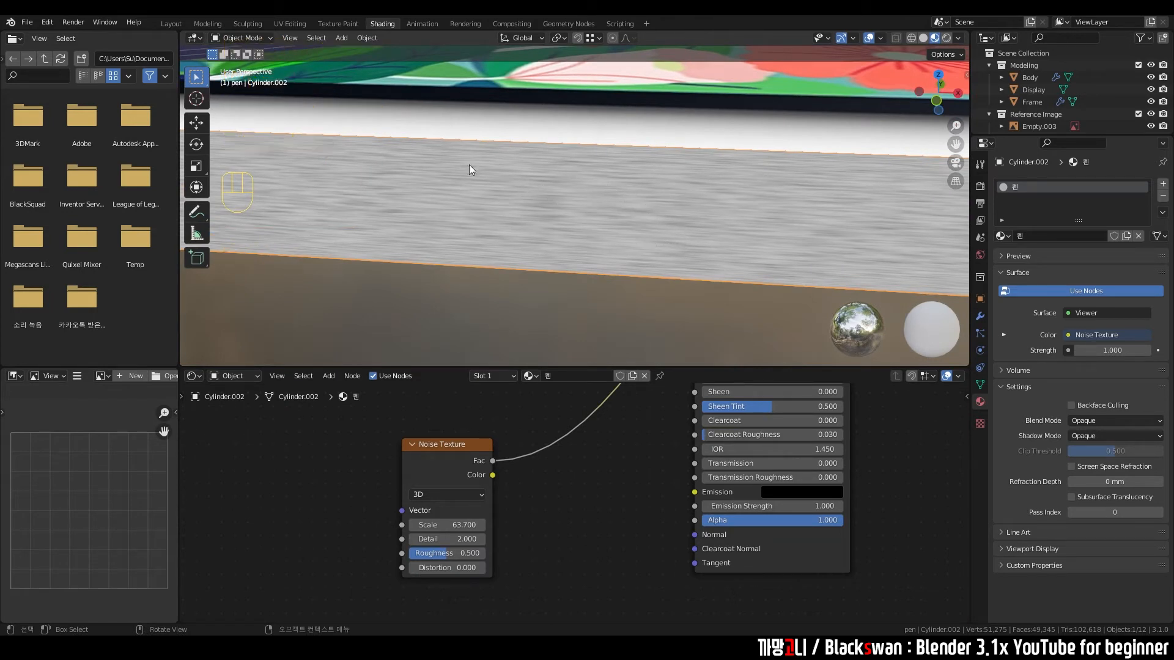
scroll(551, 446, "up", 2)
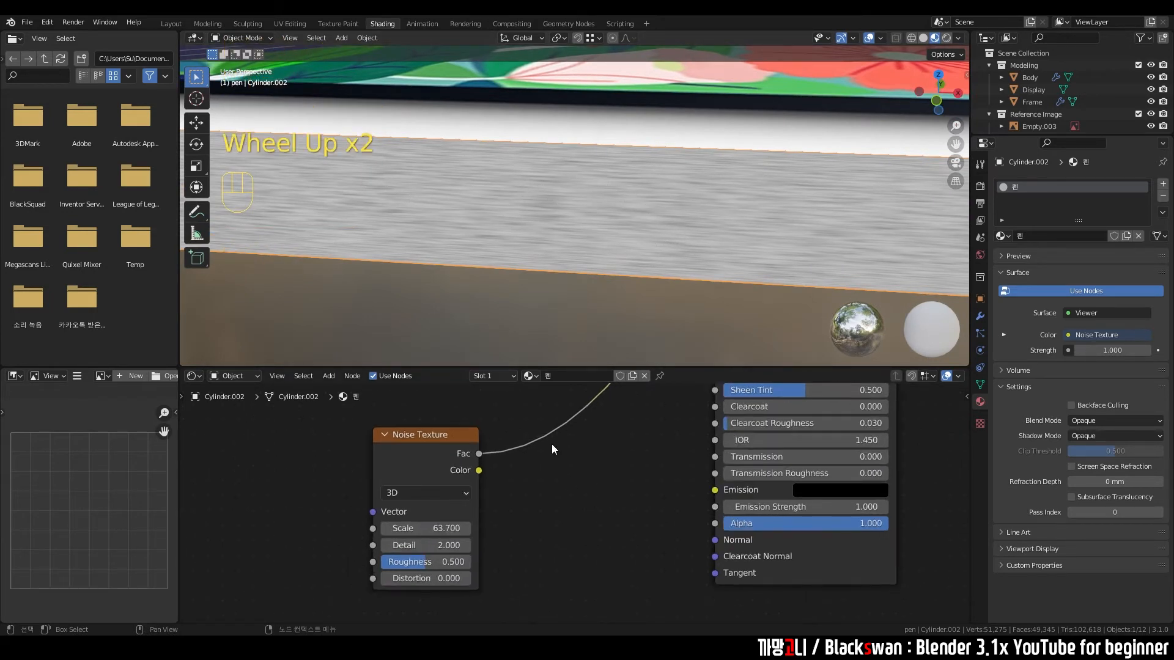
Step: Move the Noise Texture node closer to the Principled BSDF node, leaving space for nodes that feed it
left_click(438, 435)
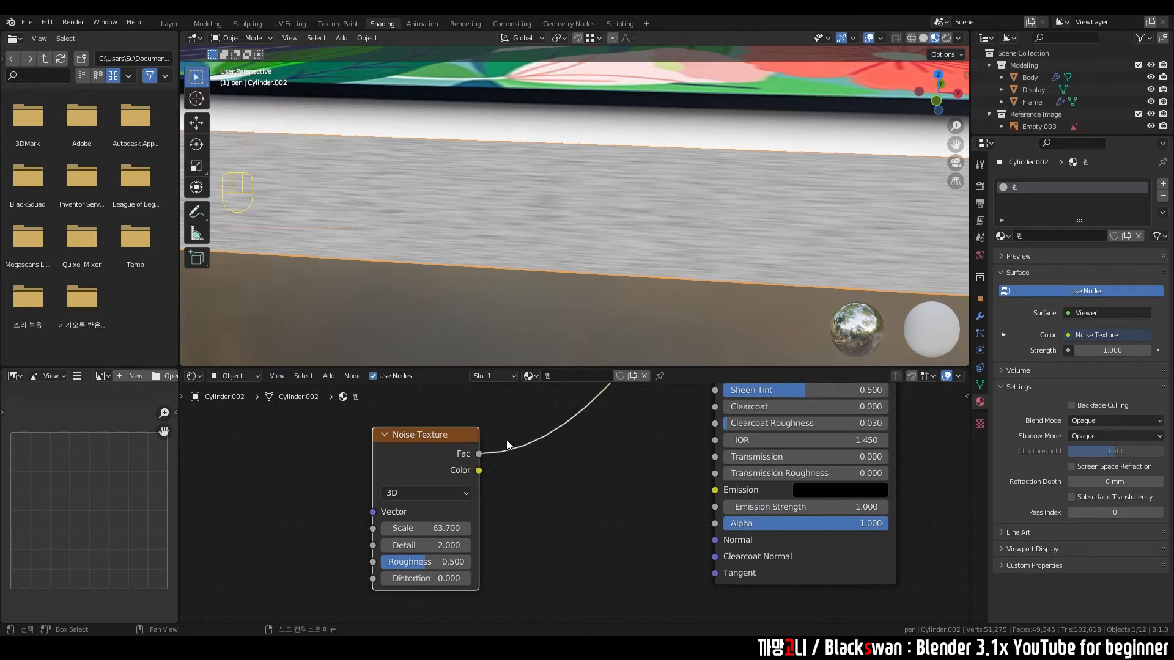
key("g")
left_click(547, 434)
left_click(321, 446)
middle_click_drag(370, 454, 478, 453)
left_click_drag(312, 424, 488, 518)
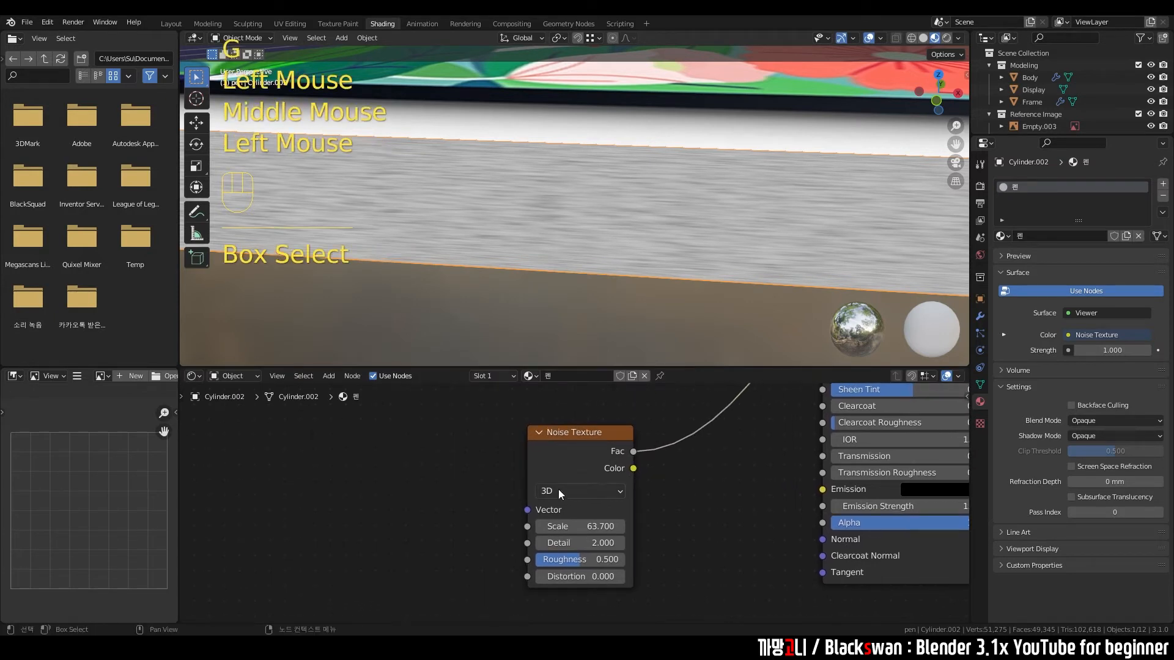
left_click(450, 465)
scroll(450, 465, "down", 2)
middle_click_drag(551, 472, 626, 472)
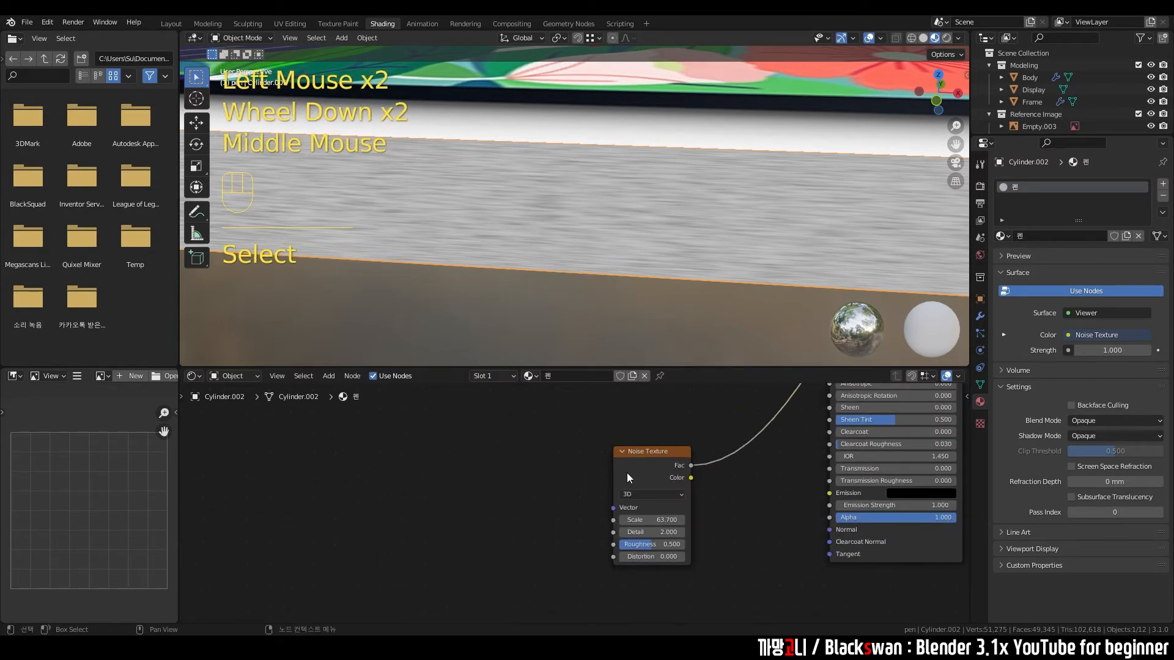
Step: Attach a Mapping node and a Texture Coordinate node to the Noise Texture using the automatic texture setup
left_click(648, 465)
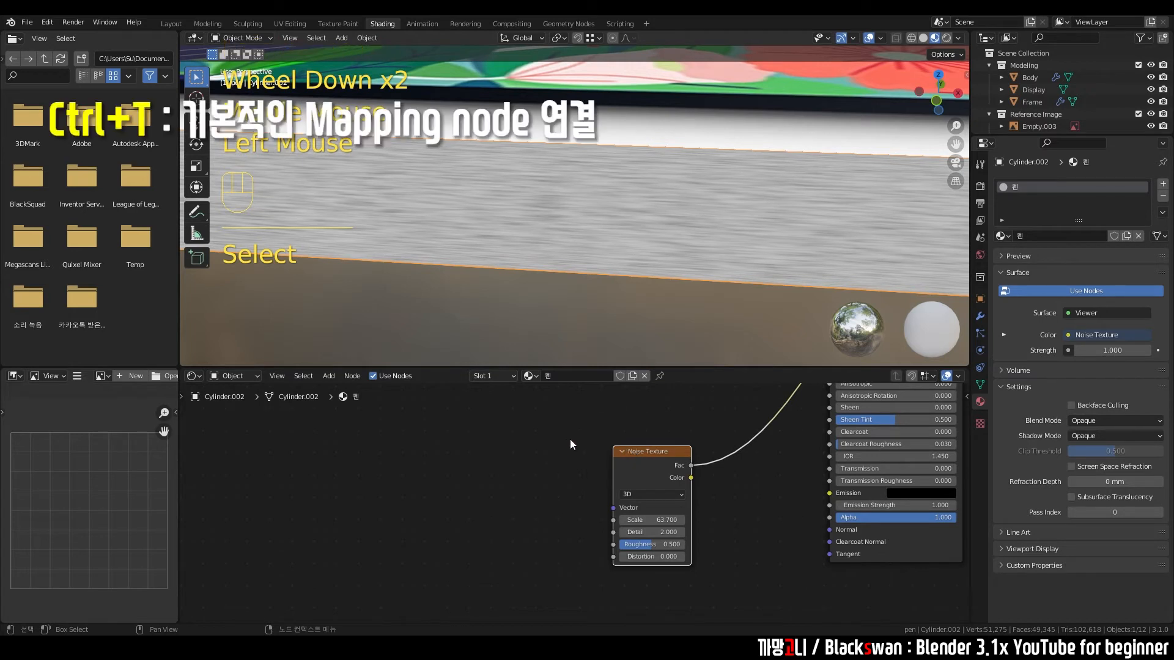
key("ctrl+t")
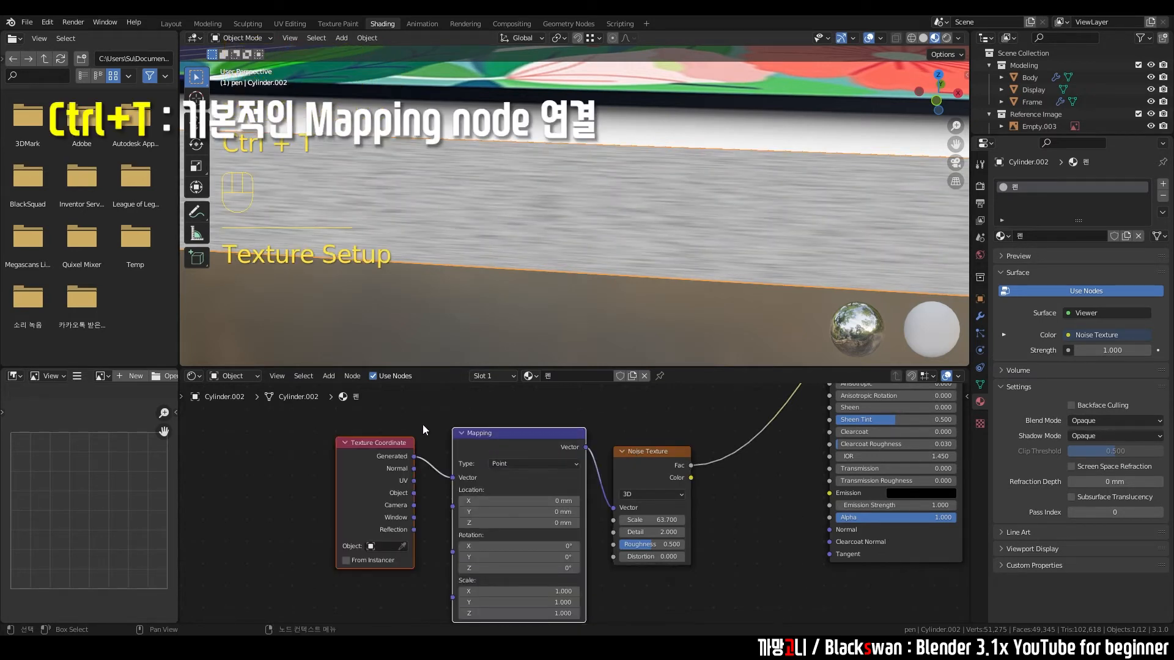
left_click(449, 412)
left_click_drag(449, 412, 501, 465)
left_click(400, 416)
left_click_drag(306, 416, 422, 569)
left_click(435, 404)
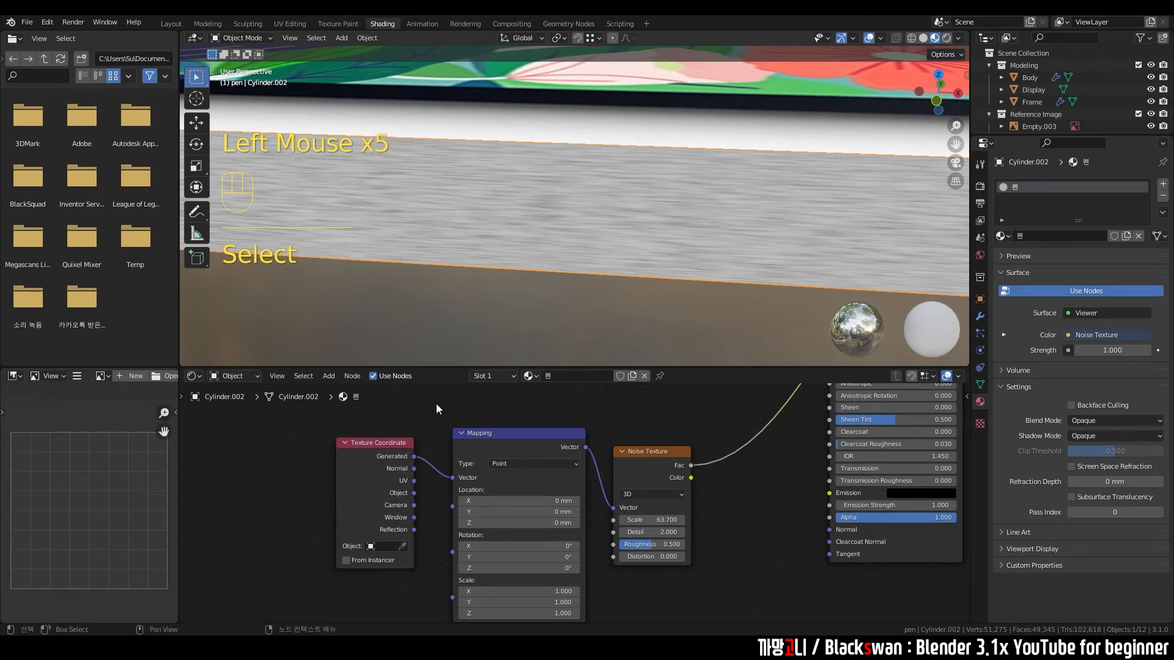
scroll(435, 404, "up", 2)
middle_click_drag(412, 430, 414, 435)
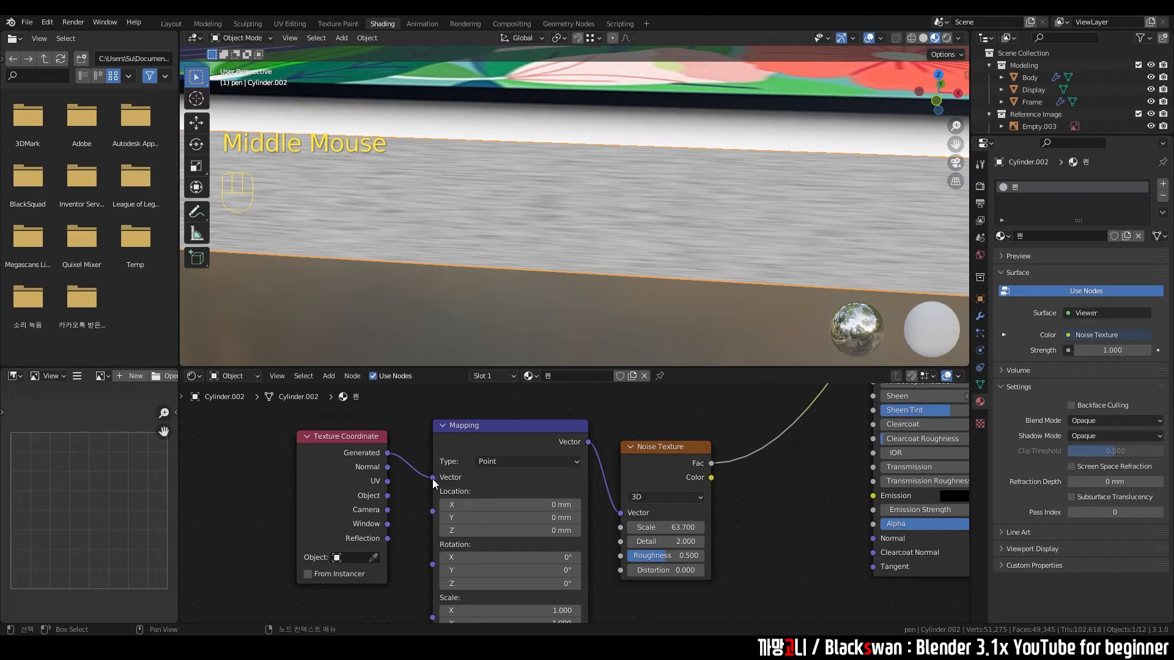
Step: Feed the Mapping node's Vector from the Texture Coordinate's Object output instead of Generated
left_click(703, 419)
left_click(688, 303)
left_click(700, 231)
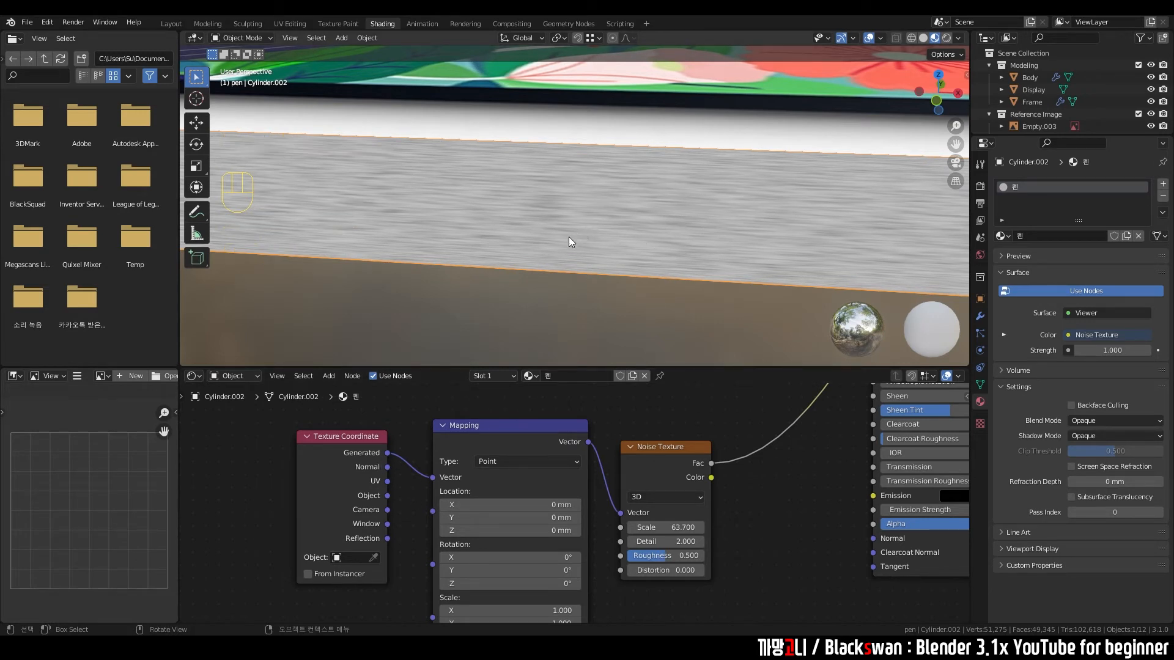
left_click_drag(387, 495, 433, 478)
scroll(640, 259, "down", 2)
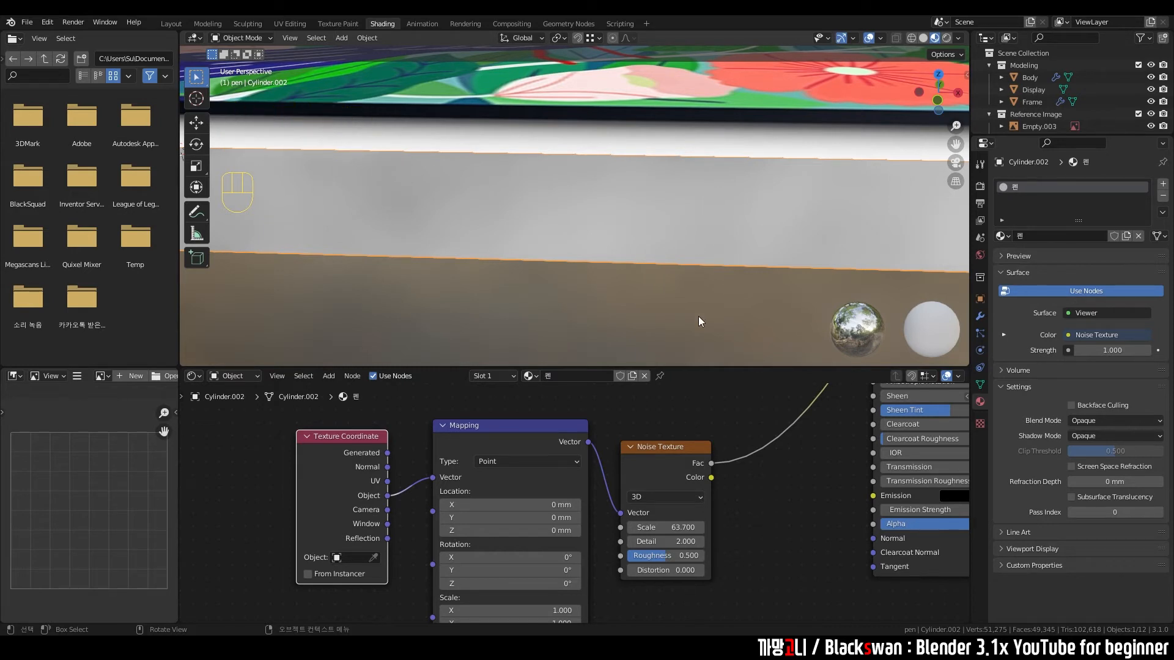
Step: Try a higher Noise Texture scale and set it to 10
left_click(638, 416)
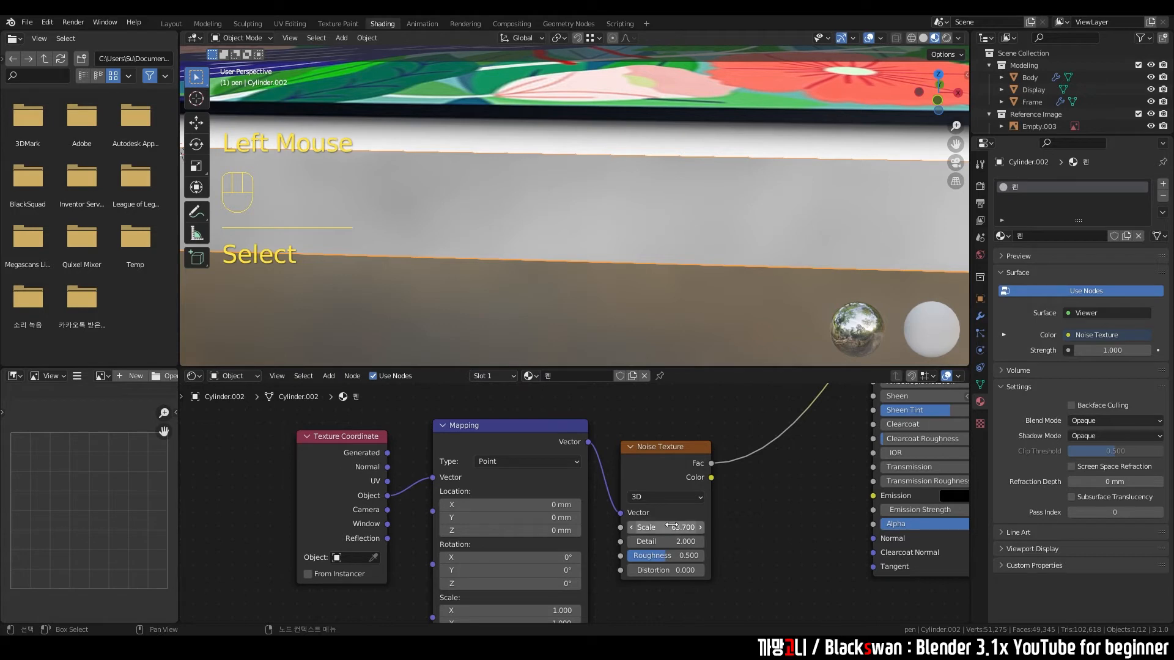
left_click_drag(659, 530, 869, 529)
left_click(613, 586)
type("0")
key("Return")
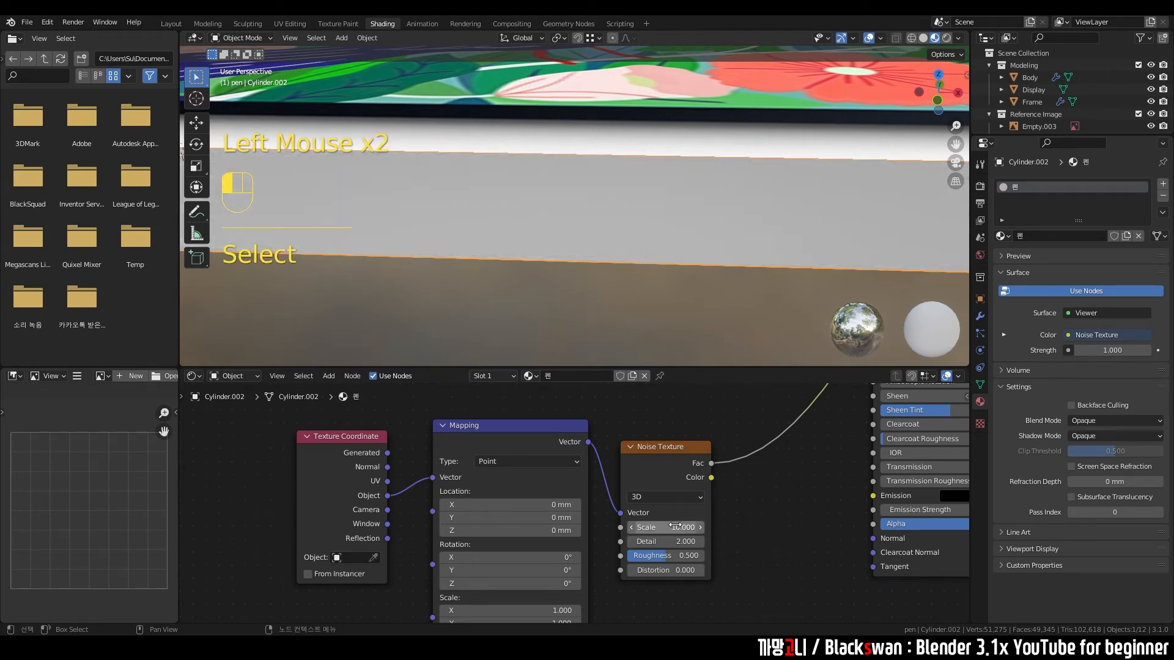
Step: Raise the Noise Texture's scale to 363.2 and bring it back to 299.8
scroll(612, 489, "down", 2)
scroll(627, 518, "up", 2)
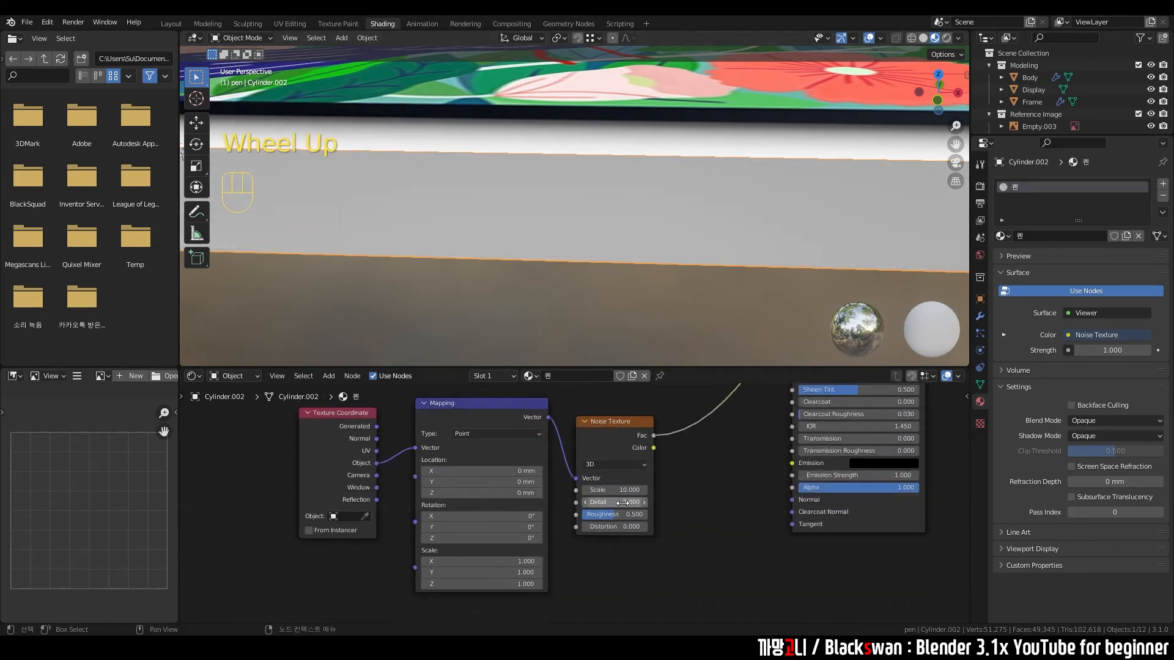
left_click_drag(633, 486, 783, 486)
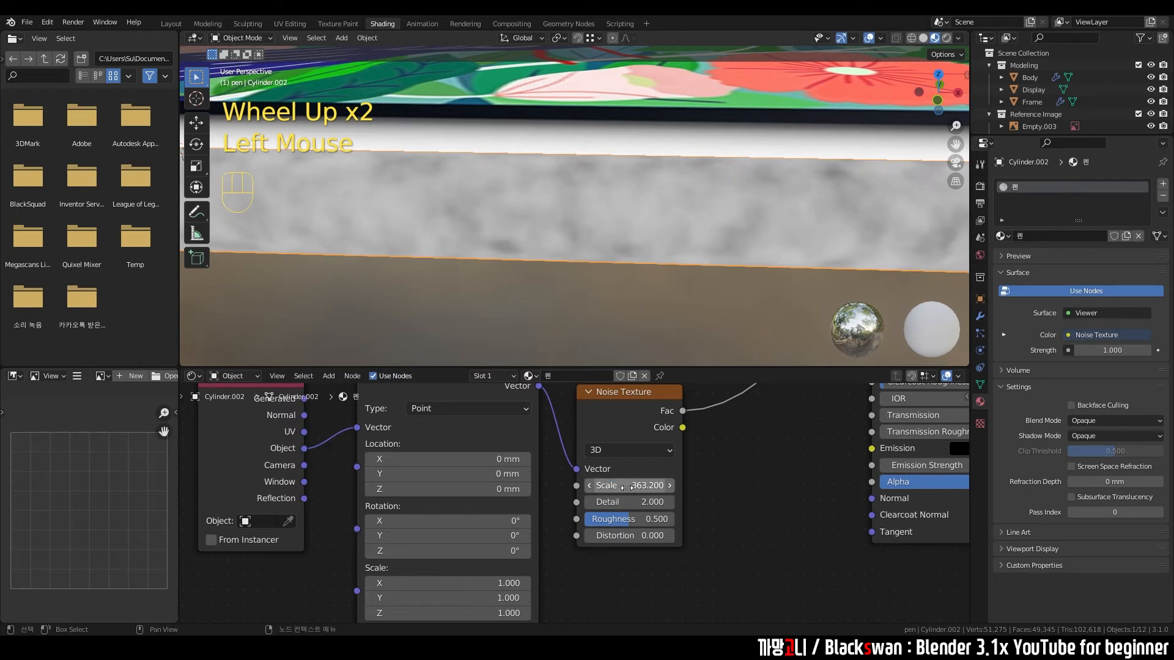
mouse_move(636, 485)
left_mouse_down()
mouse_move(658, 485)
mouse_move(636, 485)
left_mouse_up()
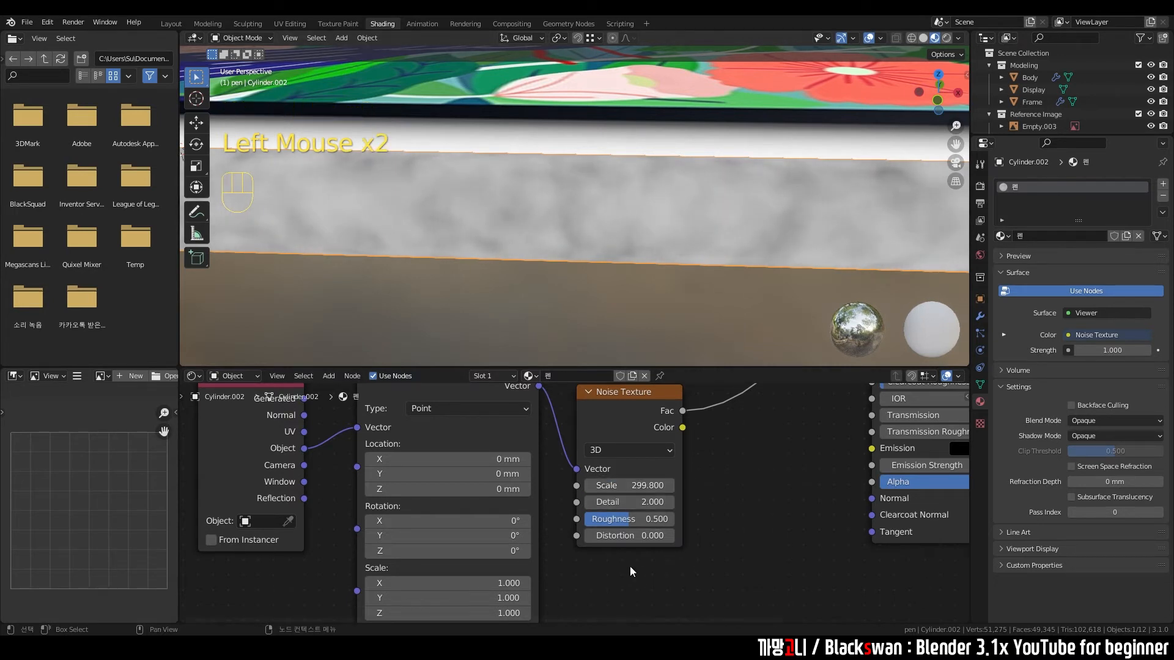
Step: Set the Mapping node's X, Y and Z scale to 100 and check the grain on the pen
mouse_move(607, 589)
middle_mouse_down()
mouse_move(597, 561)
mouse_move(594, 584)
middle_mouse_up()
scroll(606, 562, "down", 2)
left_click_drag(444, 591, 459, 567)
type("100")
key("Return")
scroll(574, 228, "up", 3)
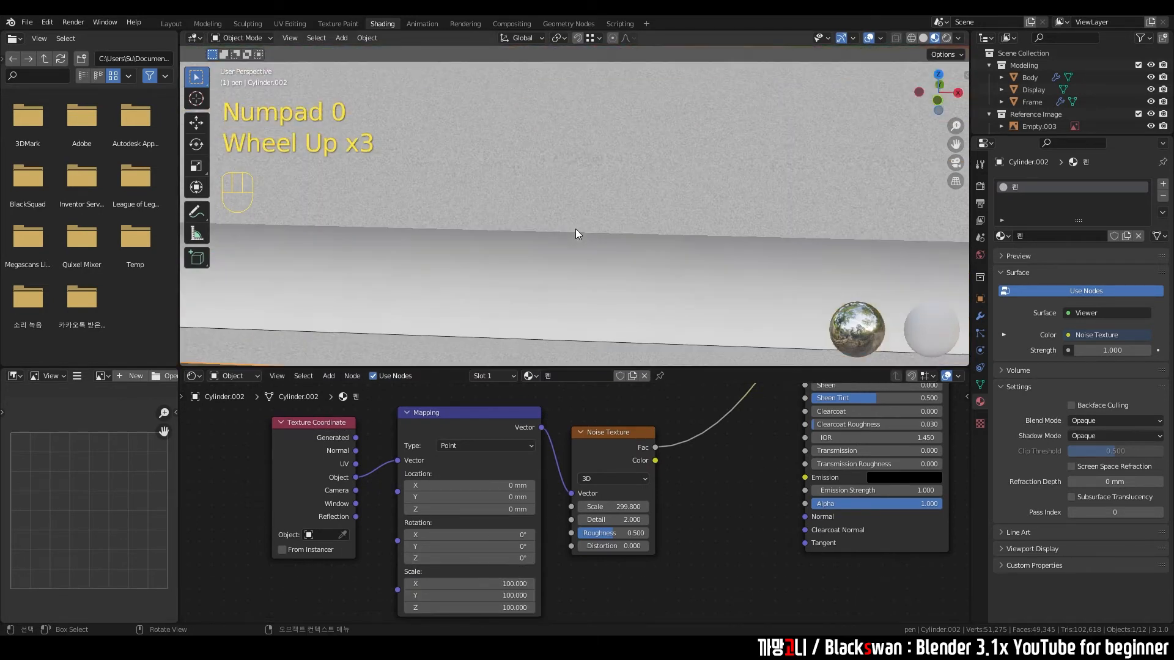
scroll(575, 234, "down", 1)
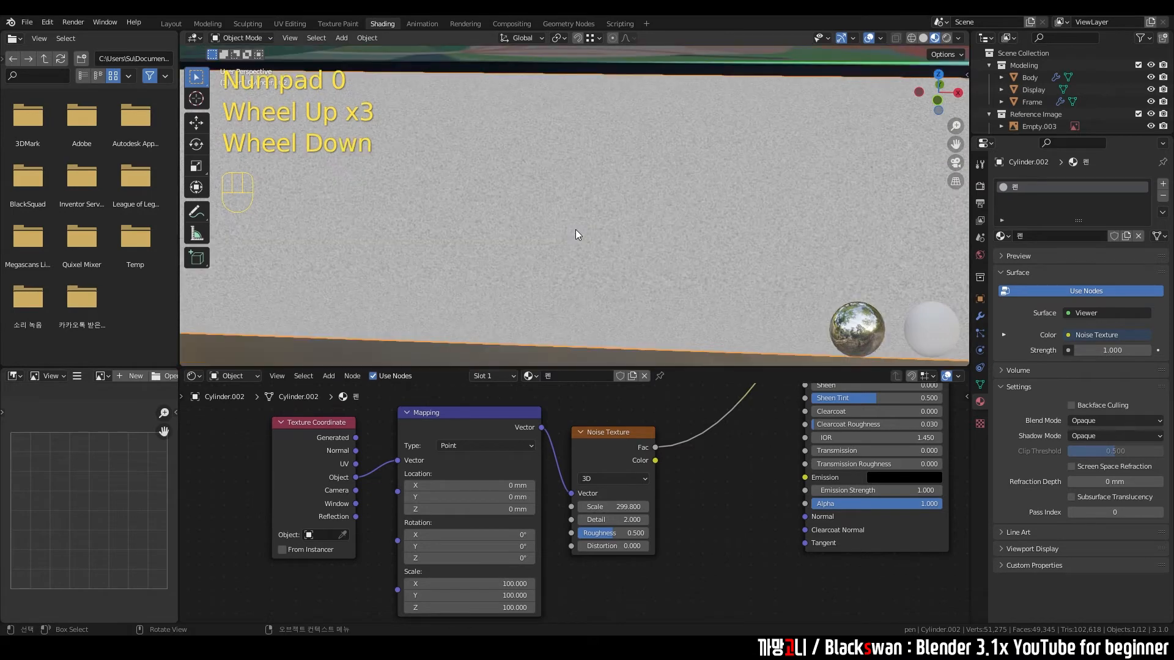
Step: Set the Mapping node's scale to 10 on X, Y and Z and check the noise on the pen
left_click(510, 582)
type("10")
key("Return")
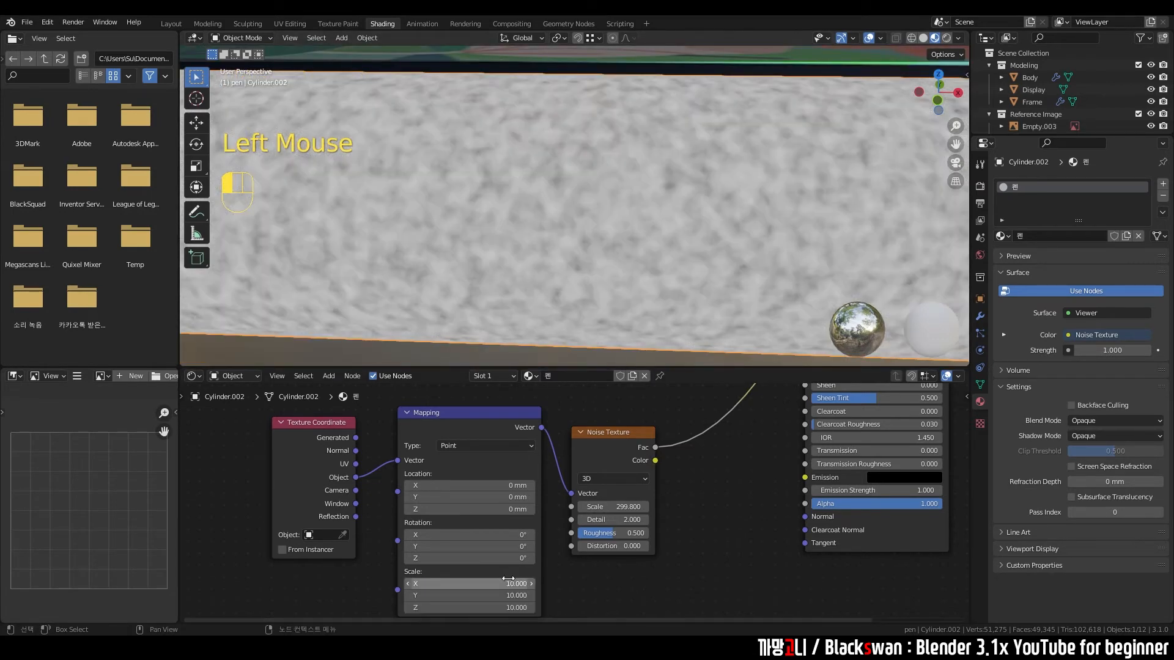
scroll(608, 205, "down", 3)
scroll(581, 225, "up", 1)
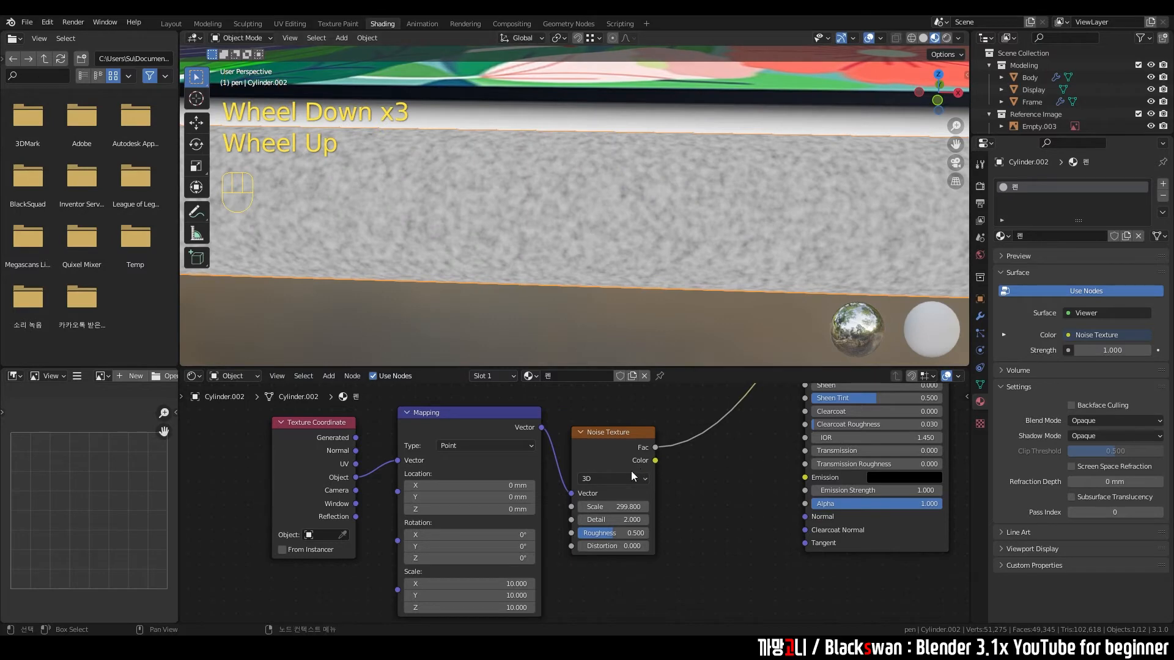
scroll(619, 478, "up", 1)
Step: Reduce the Noise Texture's scale to 192.7 and inspect the pattern along the pen
left_click_drag(617, 507, 550, 507)
middle_click_drag(684, 139, 576, 201)
scroll(575, 206, "up", 2)
scroll(575, 206, "down", 2)
Step: Add a Bump node between the Noise Texture and the Principled BSDF
middle_click_drag(733, 455, 639, 465)
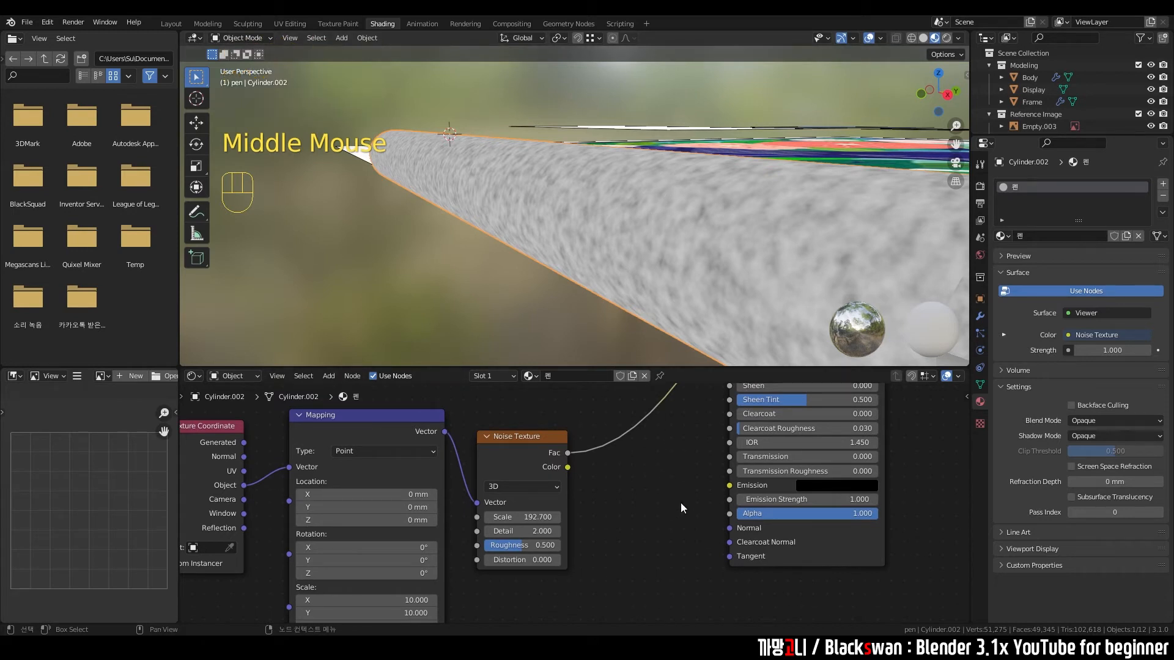
left_click(639, 459)
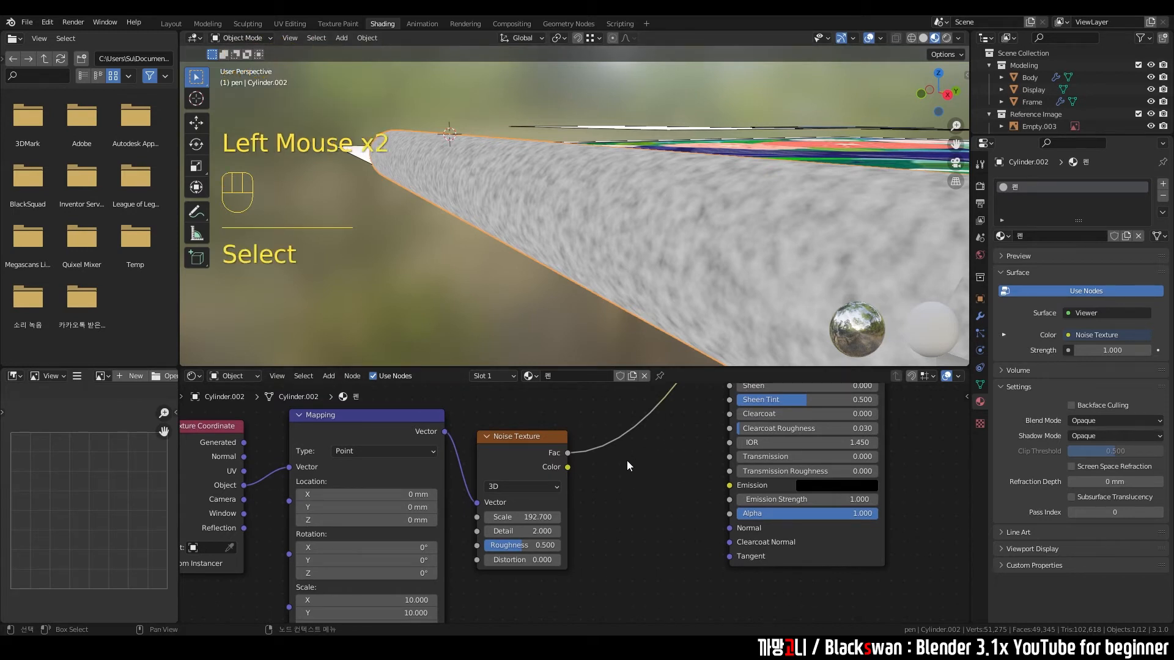
key("shift+a")
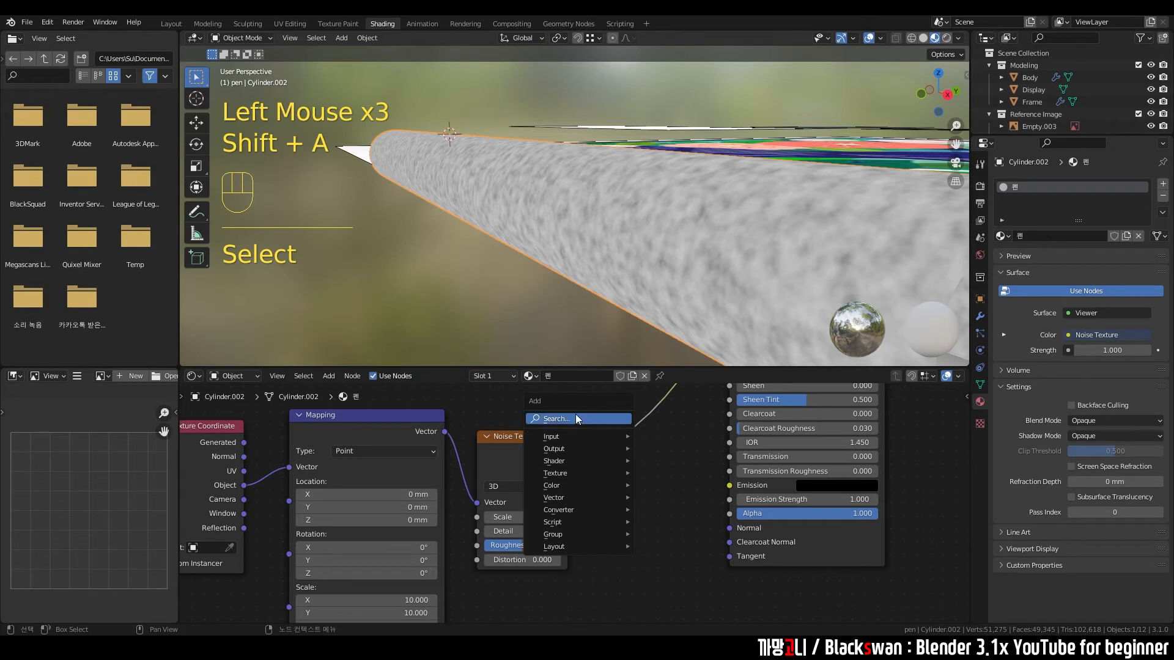
left_click(575, 419)
type("bump")
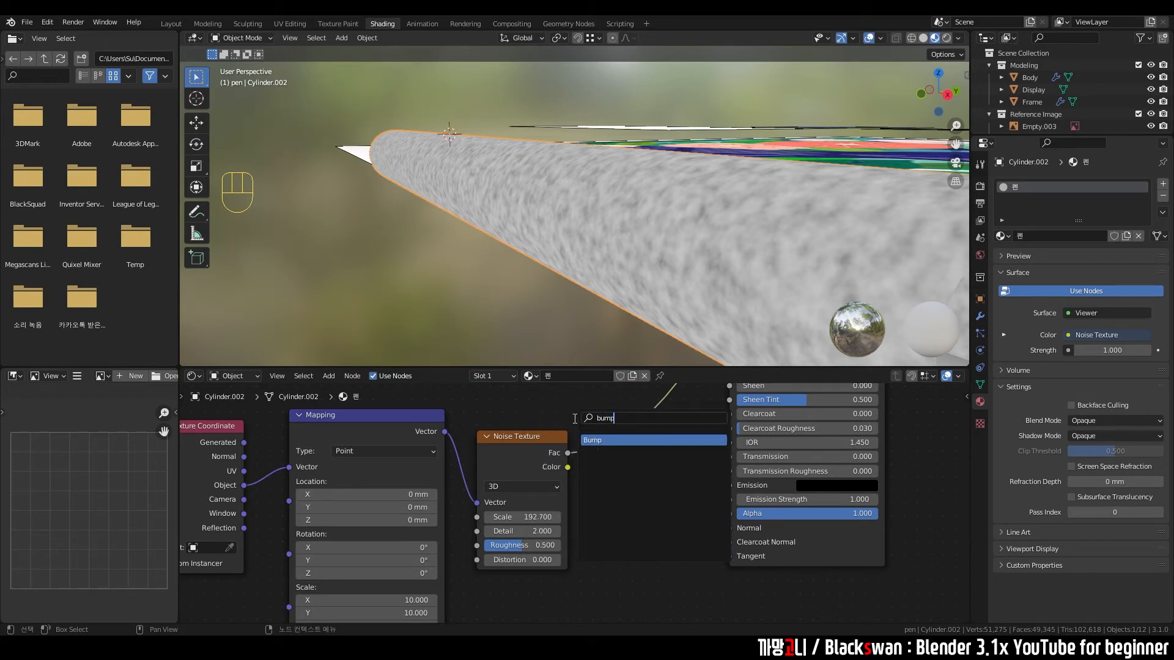
key("Return")
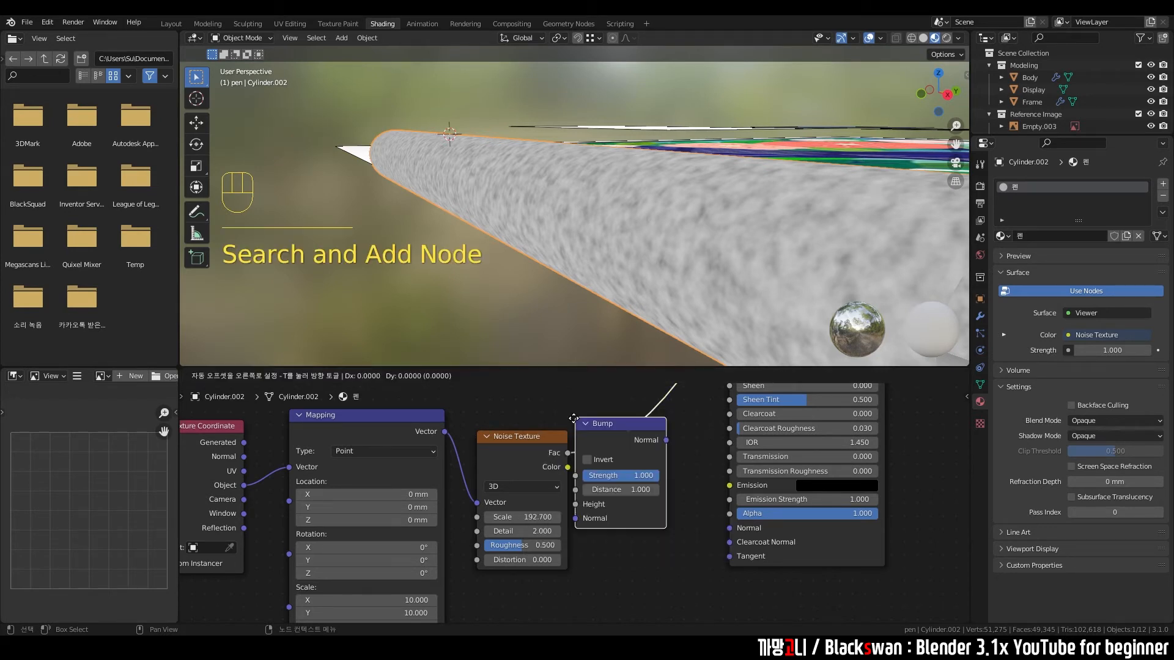
left_click(603, 468)
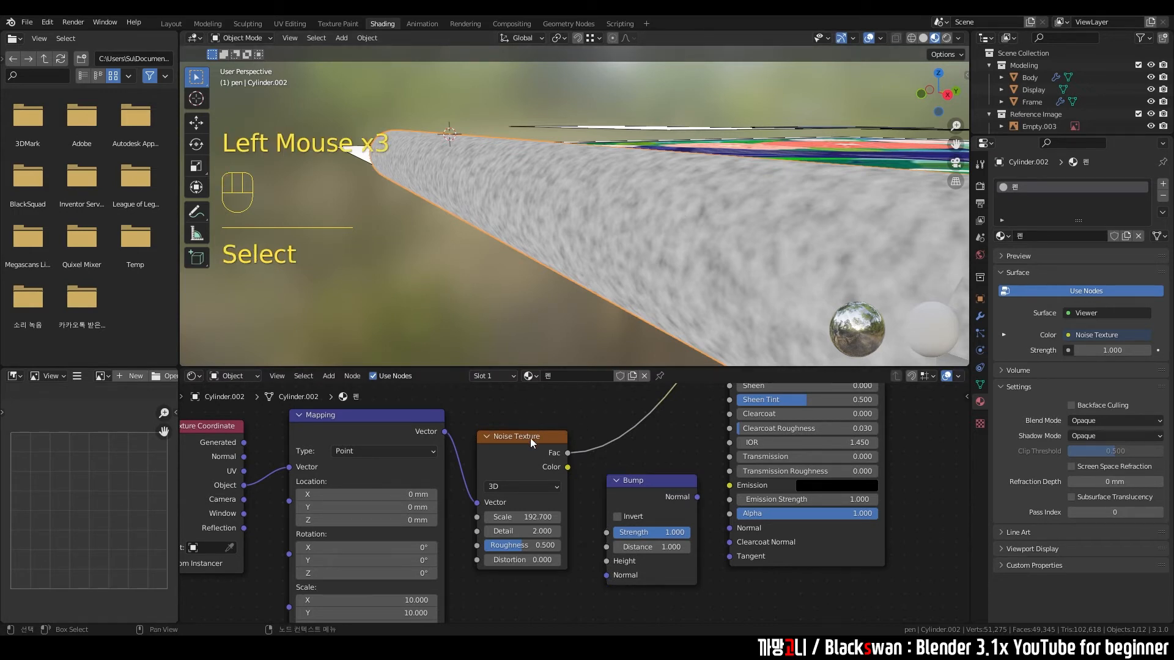
Step: Connect the Noise Texture's Color to the Bump's Height, and the Bump's Normal to the Principled BSDF's Normal
left_click_drag(568, 469, 578, 496)
left_click_drag(603, 564, 606, 562)
left_click(696, 468)
left_click_drag(697, 498, 731, 537)
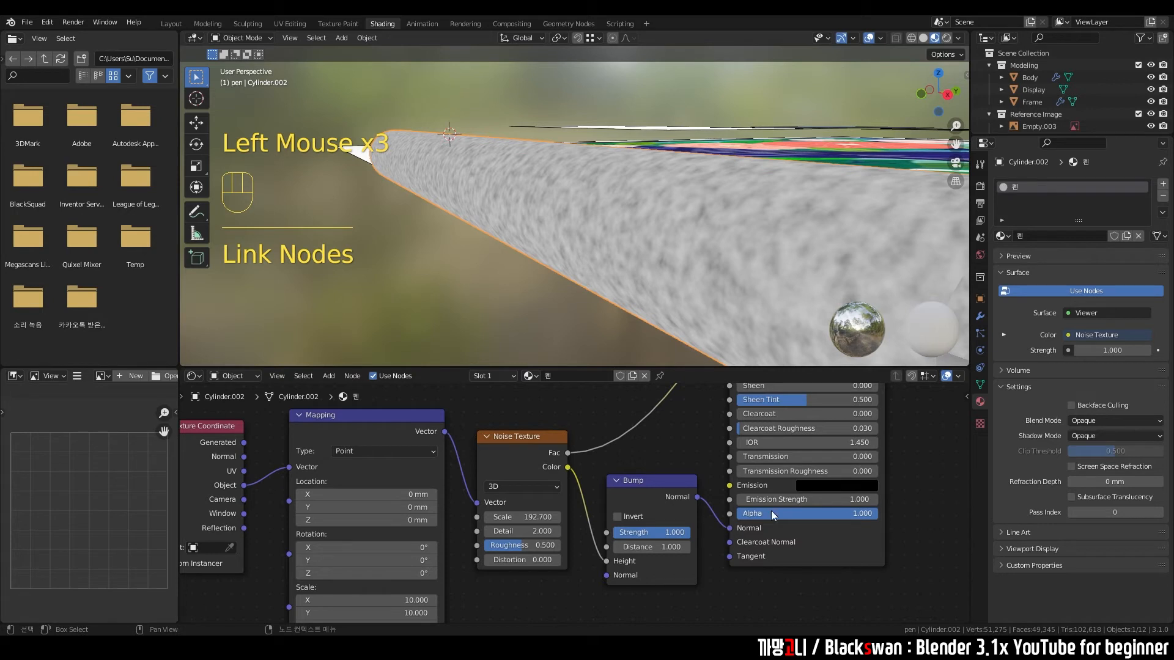
left_click(695, 432)
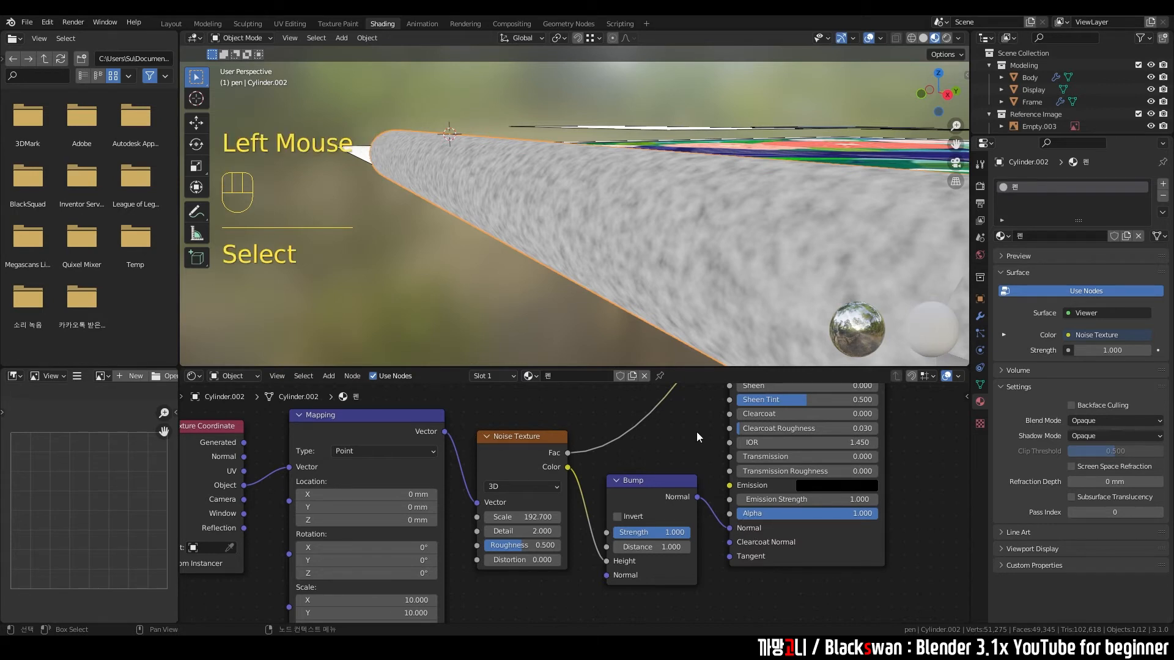
Step: Move the Material Output node clear of the Principled BSDF and delete the Viewer node
scroll(835, 478, "down", 3)
middle_click_drag(836, 478, 744, 404)
left_click(735, 391)
key("g")
middle_click_drag(627, 417, 625, 450)
key("g")
left_click(515, 486)
left_click(508, 581)
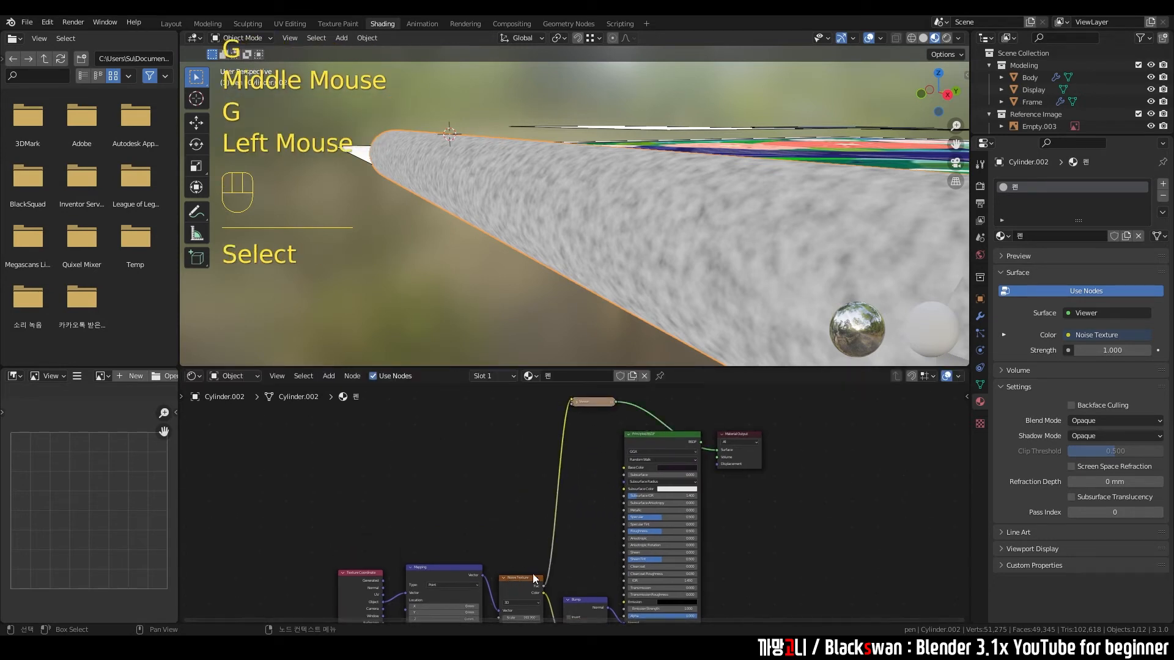
left_click(740, 436)
key("g")
left_click(744, 459)
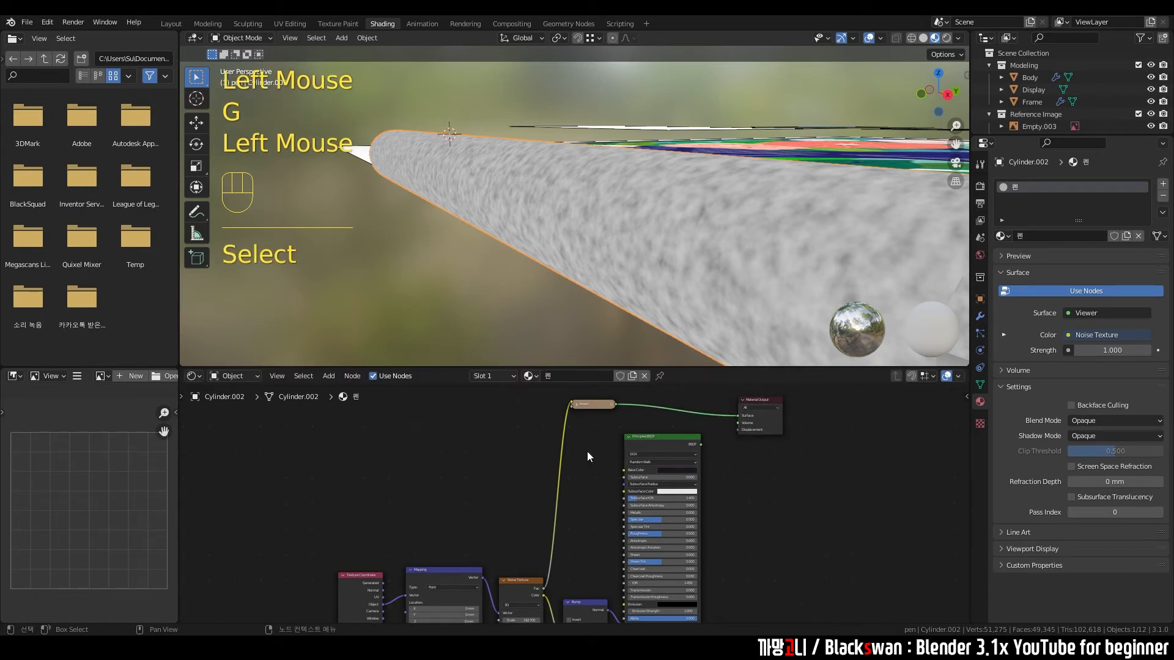
left_click_drag(606, 432, 538, 393)
key("Delete")
Step: Connect the Principled BSDF to the Material Output's Surface and reposition the output node
middle_click_drag(582, 494, 563, 497)
scroll(563, 498, "up", 1)
scroll(673, 502, "up", 1)
middle_click_drag(672, 502, 697, 550)
scroll(622, 461, "up", 3)
scroll(622, 460, "up", 1)
middle_click_drag(623, 460, 537, 512)
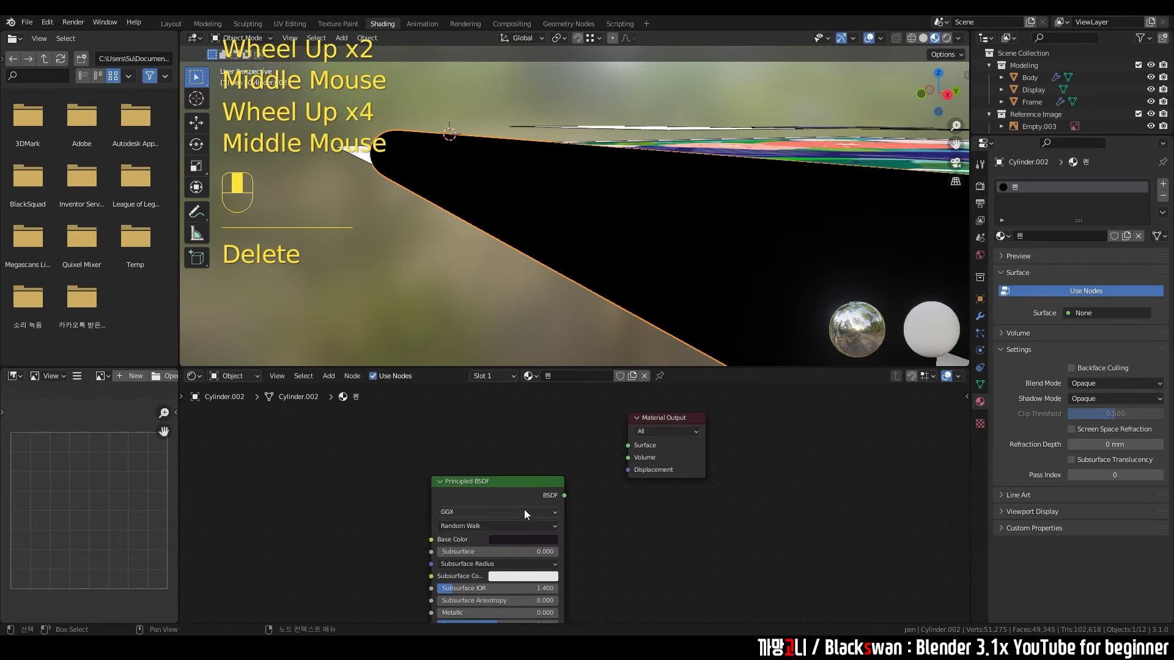
left_click_drag(563, 496, 625, 449)
left_click(669, 426)
key("g")
left_click(650, 461)
Step: Examine the full-strength bump on the pen's surface alongside the noise and bump nodes
scroll(524, 461, "down", 2)
middle_click_drag(448, 577, 573, 464)
scroll(549, 491, "down", 1)
scroll(549, 490, "down", 1)
scroll(557, 527, "up", 3)
middle_click_drag(557, 527, 575, 465)
scroll(576, 456, "up", 1)
scroll(674, 268, "up", 2)
middle_click_drag(674, 268, 652, 266, "shift")
scroll(647, 266, "down", 2)
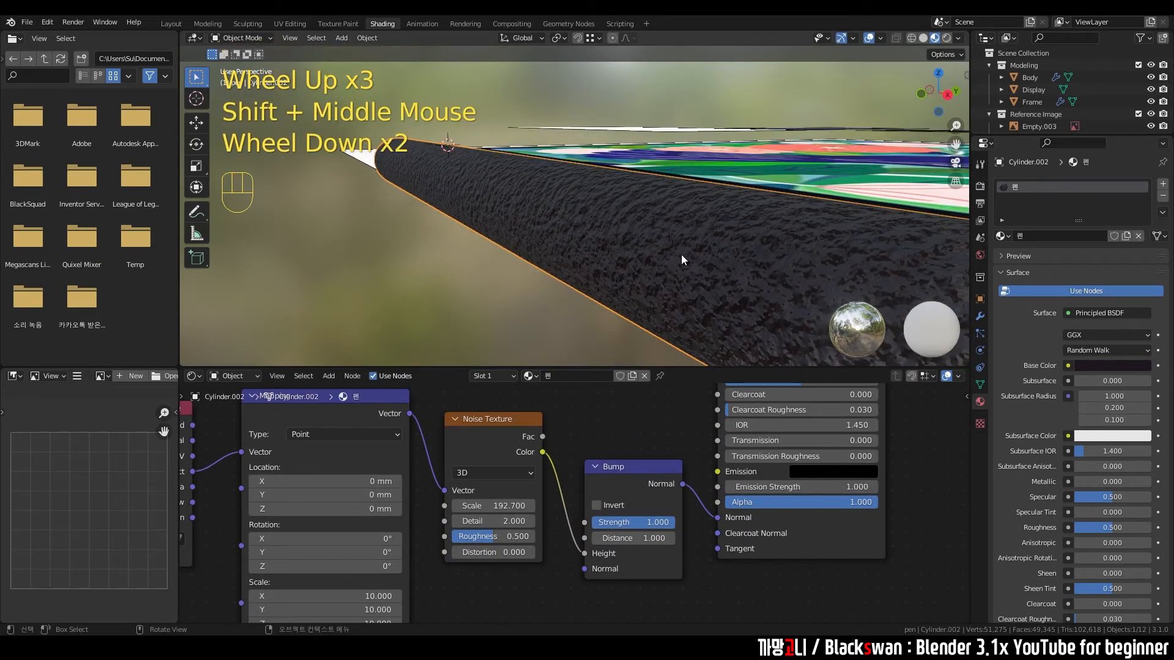
middle_click_drag(721, 255, 717, 255)
Step: Try a Bump node distance of 0.1
scroll(660, 489, "up", 3)
scroll(659, 504, "up", 1)
middle_click_drag(659, 504, 604, 508)
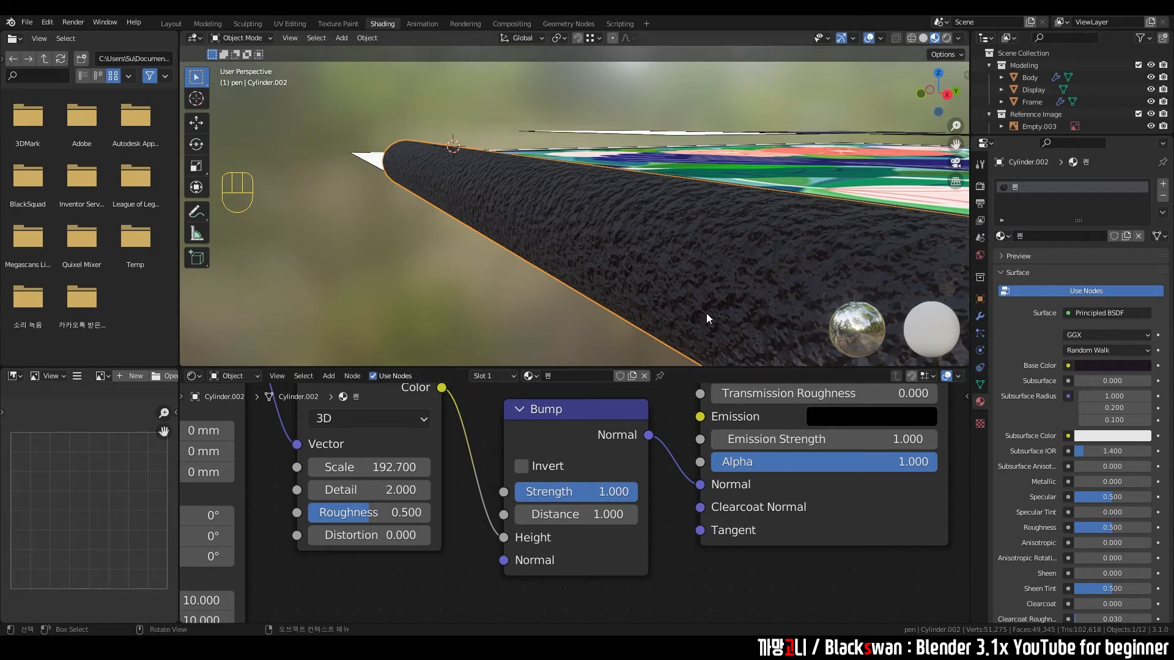
left_click(674, 561)
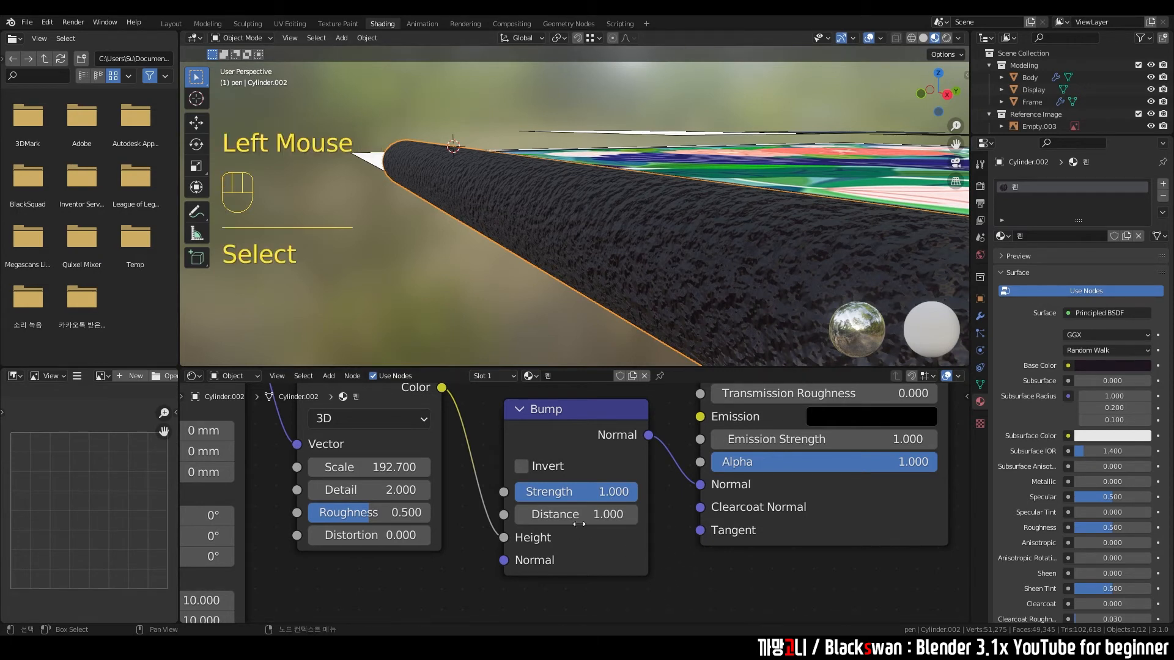
double_click(596, 514)
type("0.")
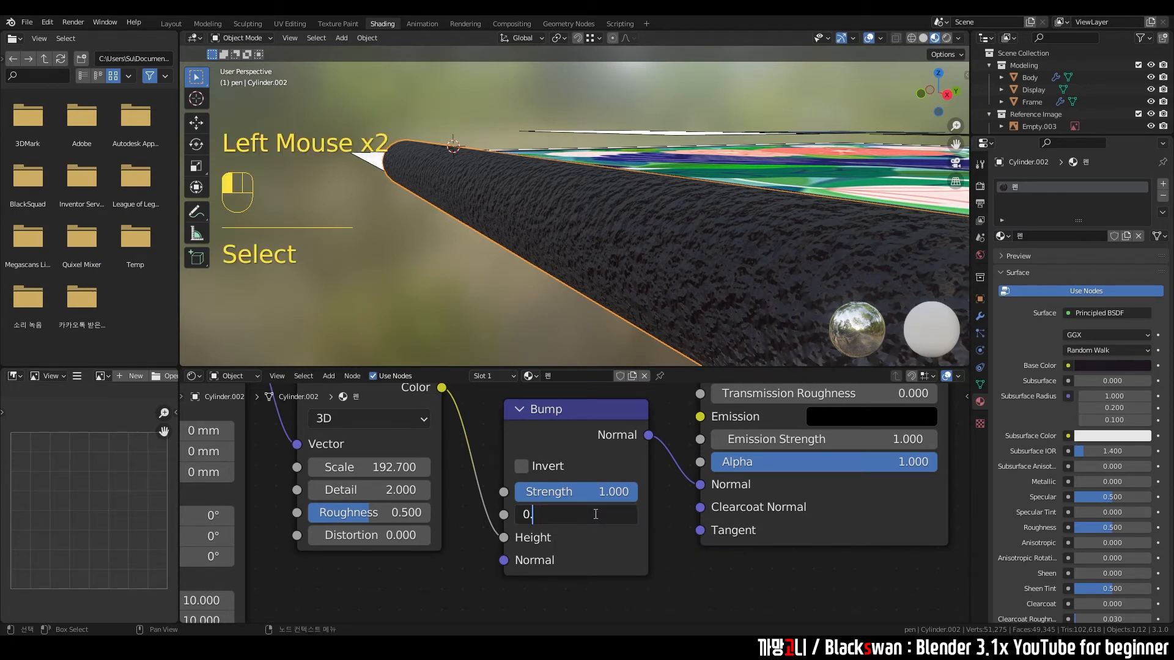
type("1")
key("Return")
Step: Set the Bump node's distance to 0.01, testing lower values before restoring it
left_click(595, 515)
type("0.01")
key("Return")
mouse_move(591, 511)
left_mouse_down("shift")
mouse_move(603, 510)
mouse_move(578, 511)
mouse_move(608, 511)
mouse_move(578, 511)
left_mouse_up("shift")
left_click_drag(591, 510, 584, 511)
left_click(595, 514)
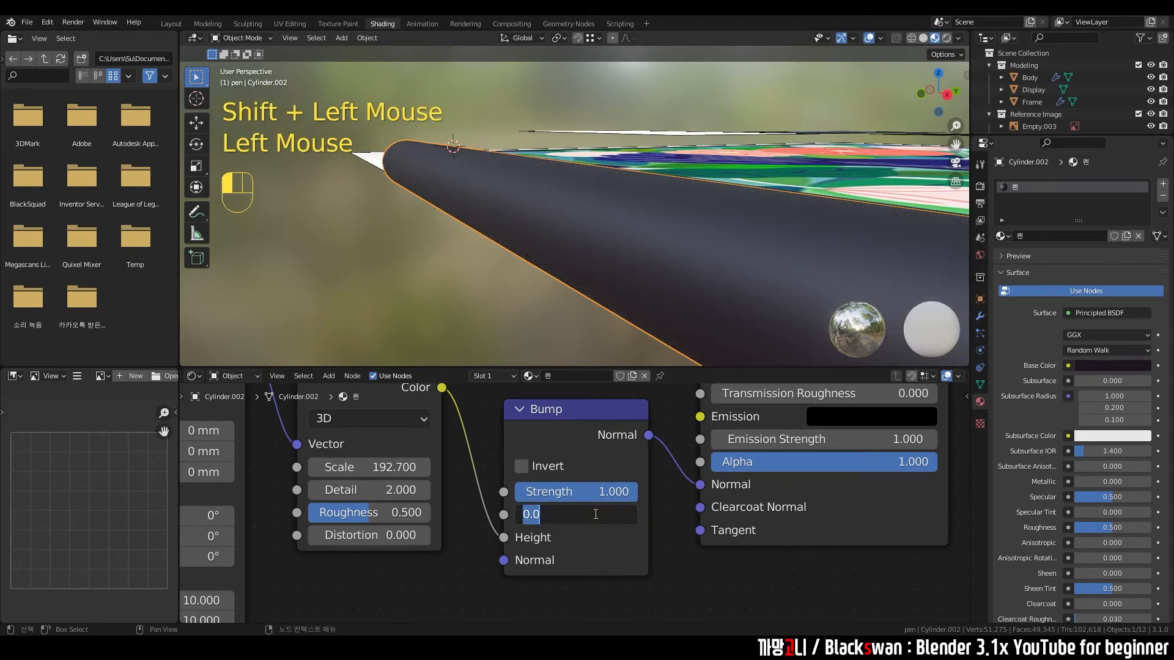
key("Return")
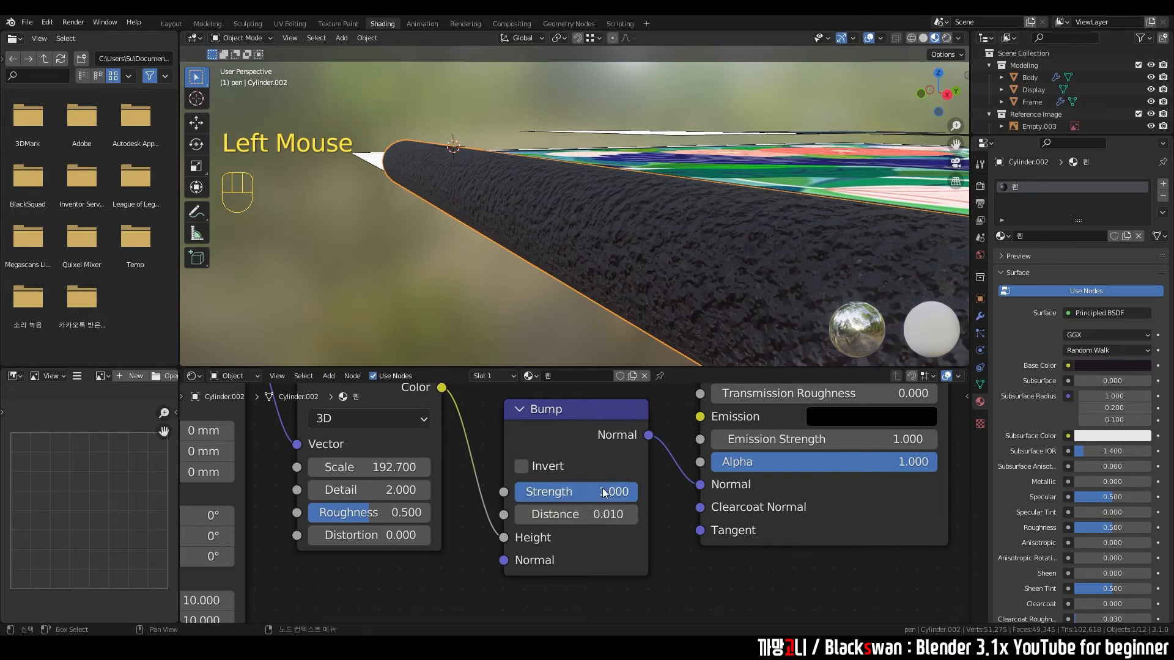
Step: Reduce the Bump node's strength to 0.075 and check the pen's surface up close
left_click_drag(585, 497, 524, 492)
scroll(580, 303, "down", 2)
middle_click_drag(580, 303, 594, 231)
scroll(658, 266, "up", 2)
scroll(564, 247, "up", 2)
Step: Set the Noise Texture's scale to 400 and check the grain along the pen
left_click(370, 467)
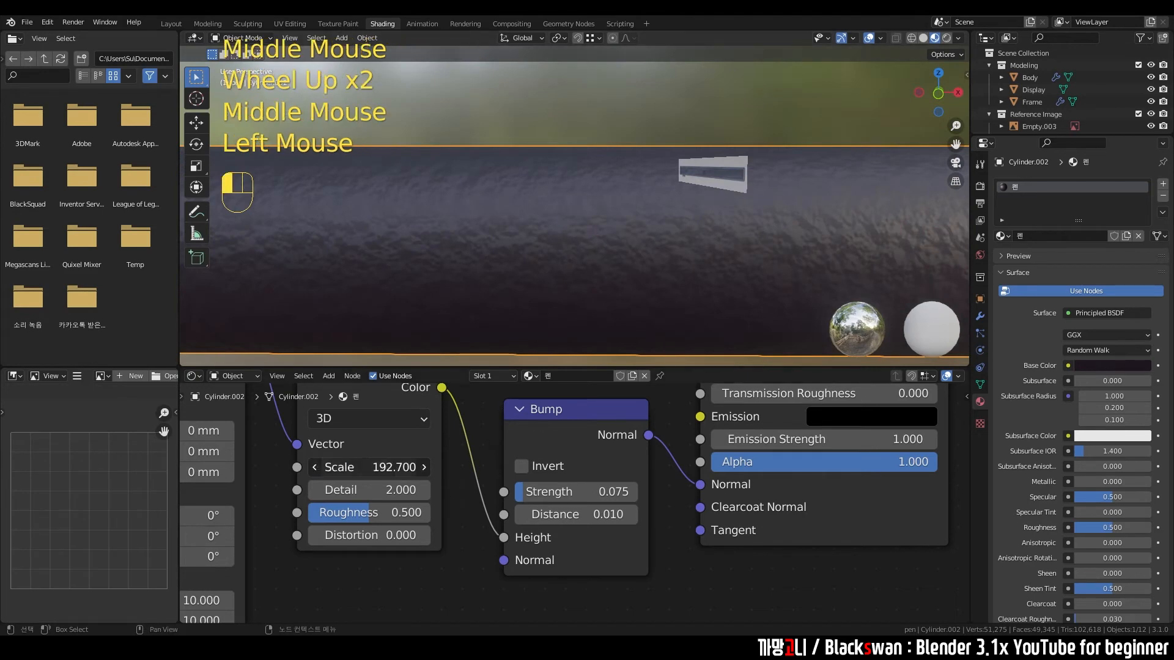
type("400")
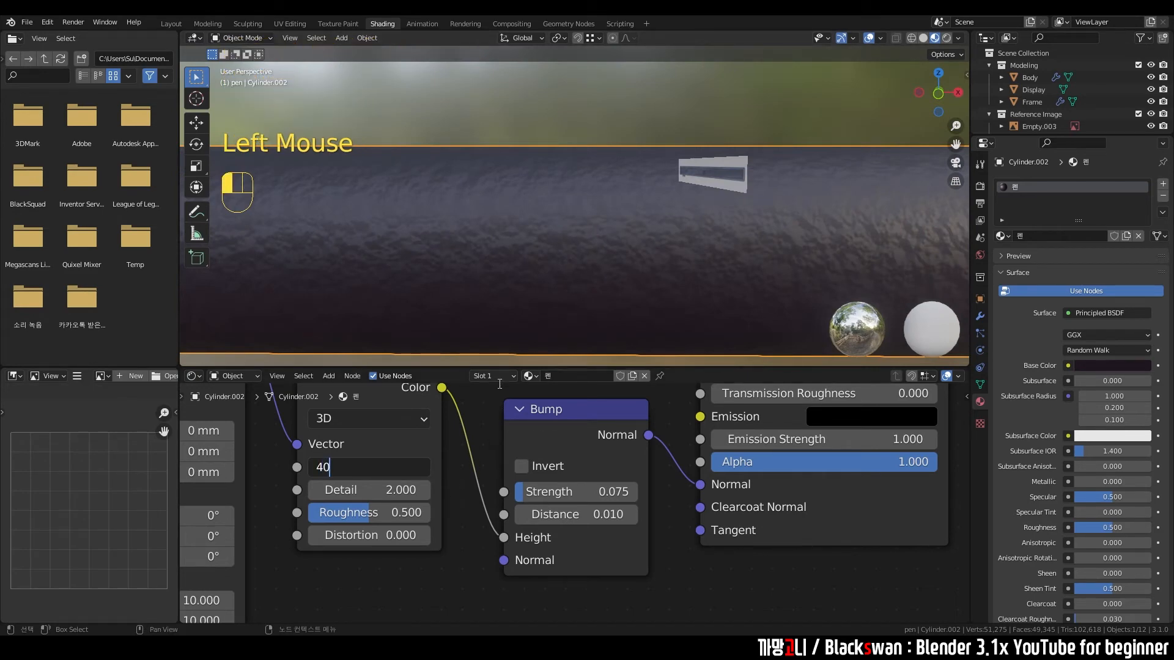
key("Return")
scroll(758, 233, "down", 2)
middle_click_drag(758, 232, 649, 243)
Step: Try a different Noise Texture detail value and set it back to 2
left_click_drag(391, 490, 433, 490)
left_click(382, 492)
type("2")
key("Return")
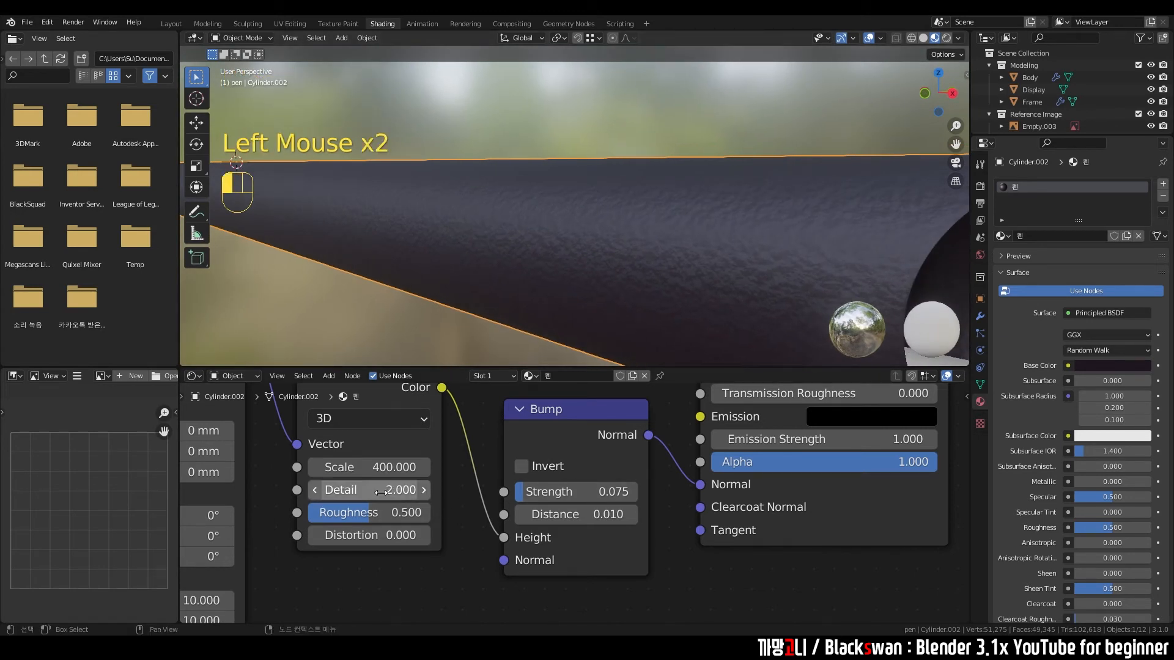
Step: Set the Noise Texture's scale to 500 and inspect the pen's surface from several angles
left_click(389, 469)
type("5")
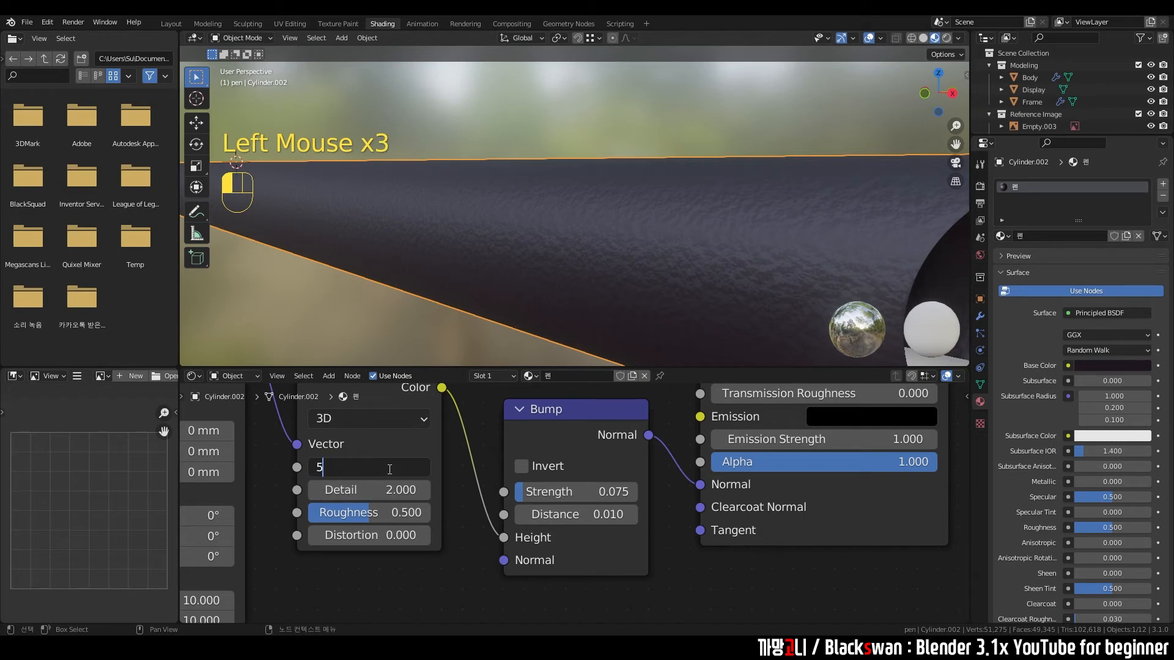
type("00")
key("Return")
scroll(670, 251, "down", 3)
middle_click_drag(670, 251, 603, 295)
scroll(580, 280, "down", 1)
scroll(580, 278, "up", 1)
scroll(580, 277, "down", 2)
scroll(699, 260, "up", 2)
scroll(755, 258, "up", 3)
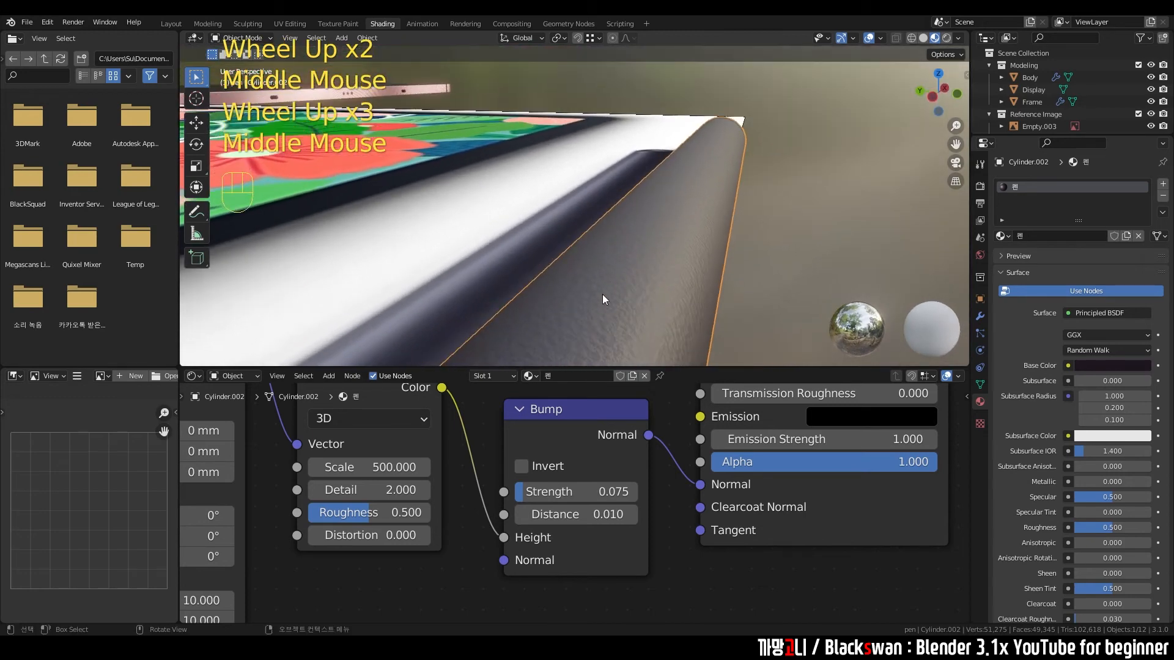
Step: Set the Principled BSDF's roughness to 0.4 and check the highlights on the pen
scroll(645, 472, "down", 3)
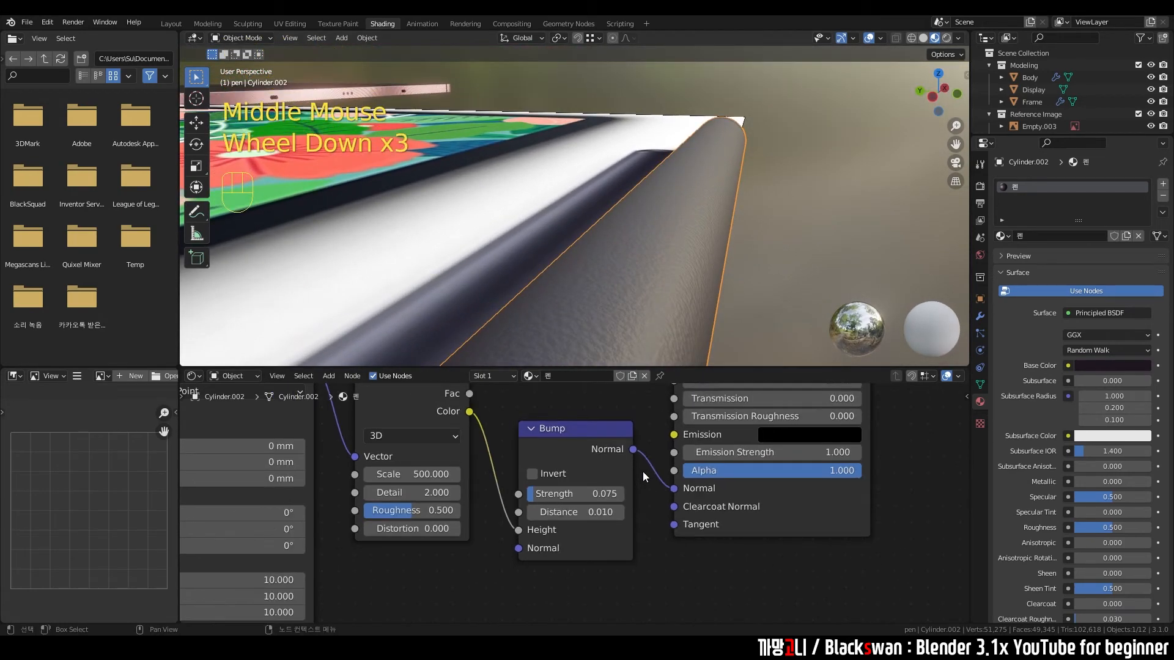
middle_click_drag(642, 471, 491, 485)
scroll(472, 466, "down", 1)
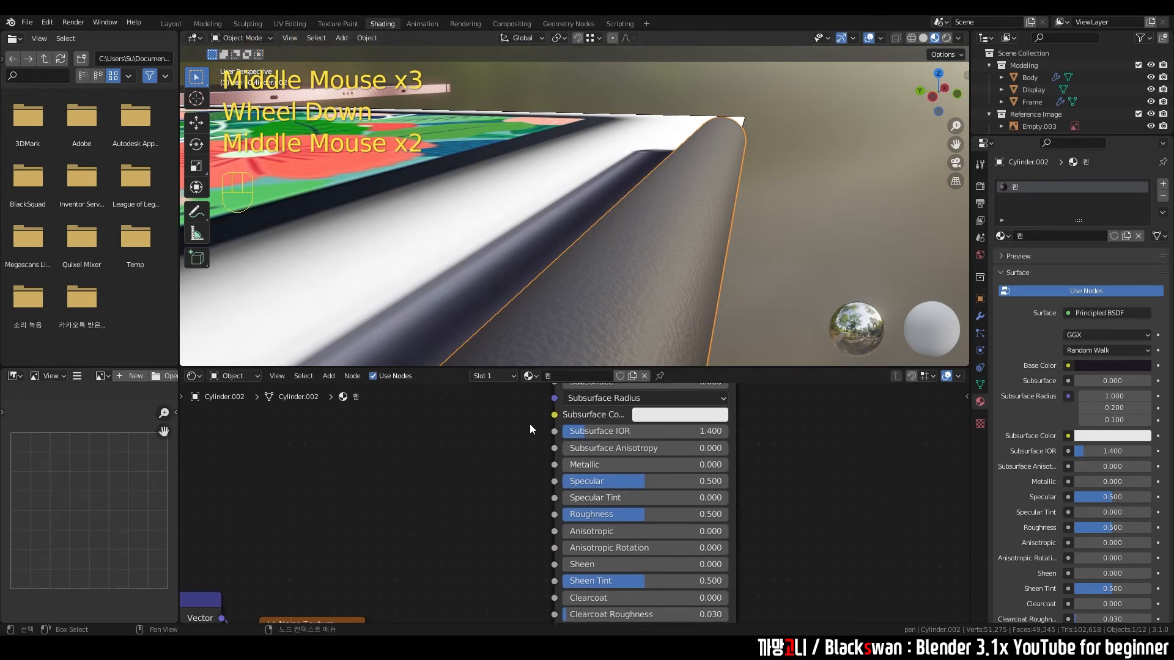
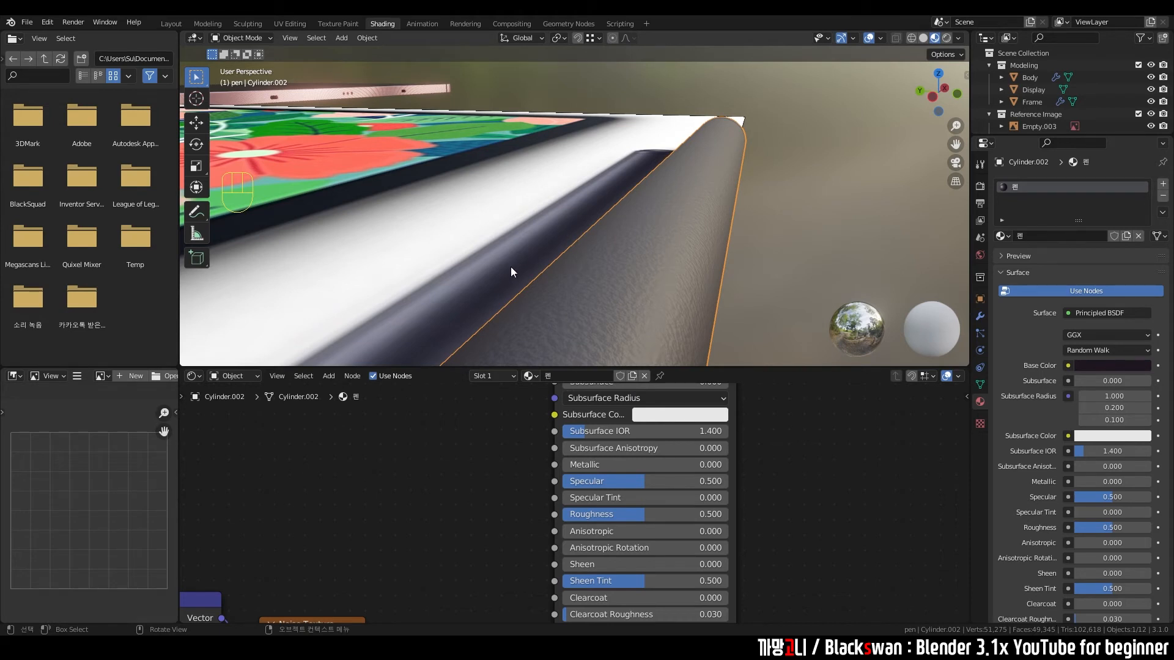
left_click(618, 515)
type("0.4")
key("Return")
scroll(711, 319, "down", 3)
middle_click_drag(721, 244, 670, 264)
scroll(498, 275, "up", 1)
scroll(674, 263, "up", 2)
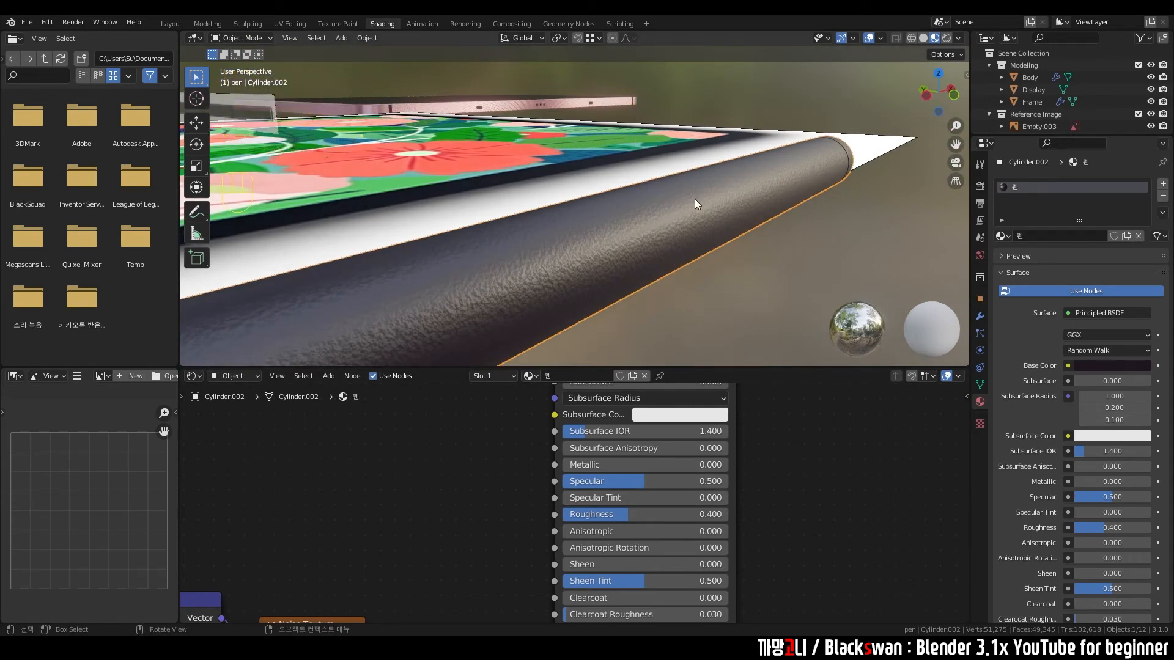
mouse_move(805, 254)
middle_mouse_down()
mouse_move(807, 269)
mouse_move(772, 283)
mouse_move(795, 269)
middle_mouse_up()
Step: Try a Principled BSDF specular of 0.7, set it to 0.4, and check the pen's shine
left_click(645, 481)
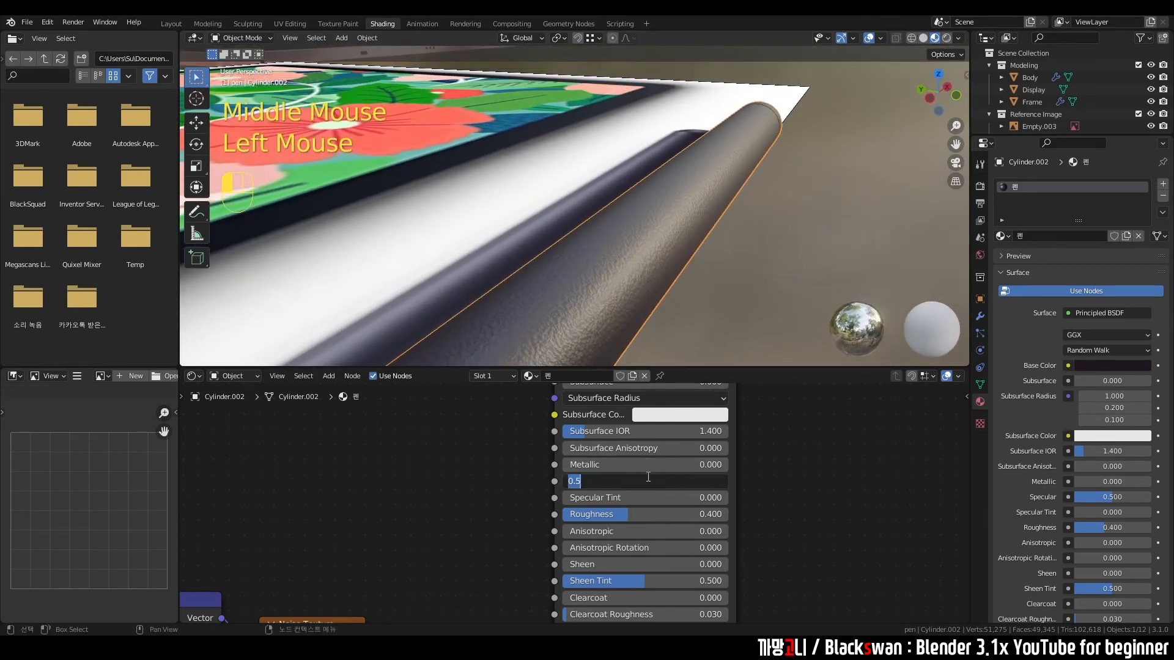
type("0.7")
key("Return")
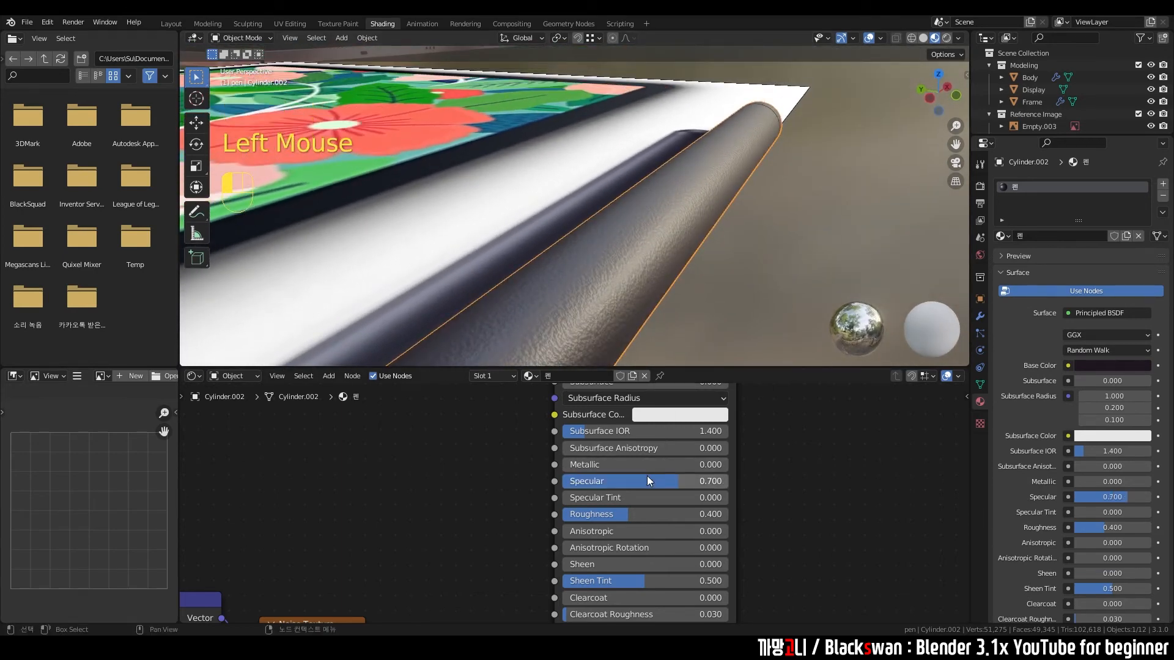
double_click(647, 476)
type("0.4")
key("Return")
scroll(742, 253, "down", 2)
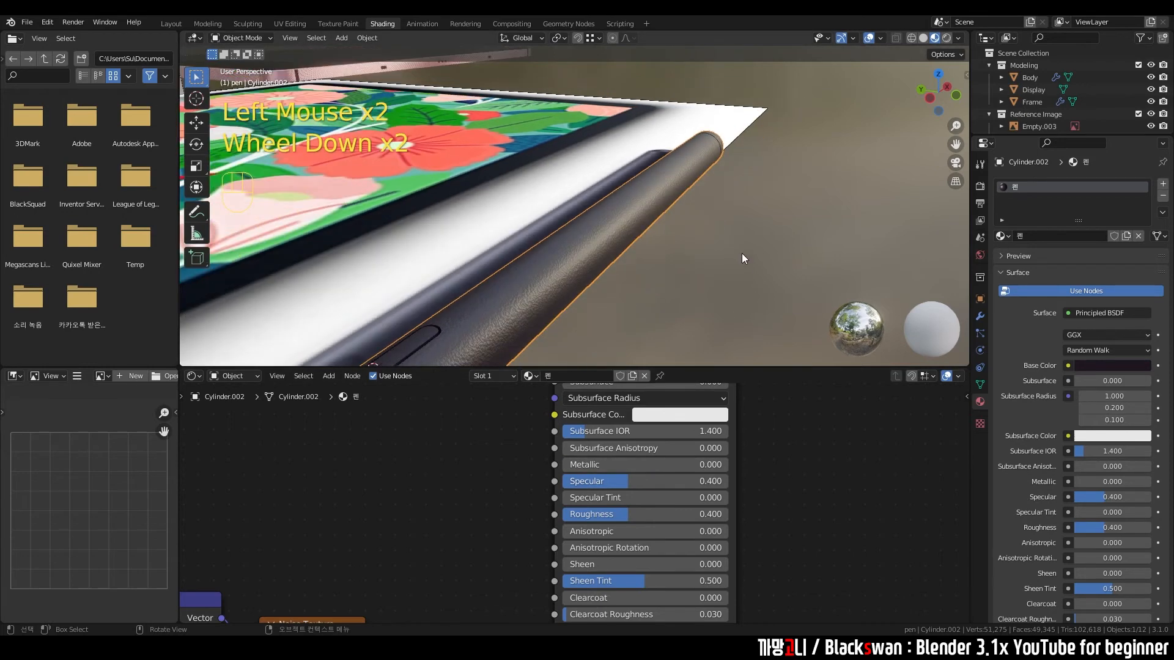
middle_click_drag(742, 253, 598, 274)
scroll(549, 271, "down", 2)
scroll(548, 256, "up", 2)
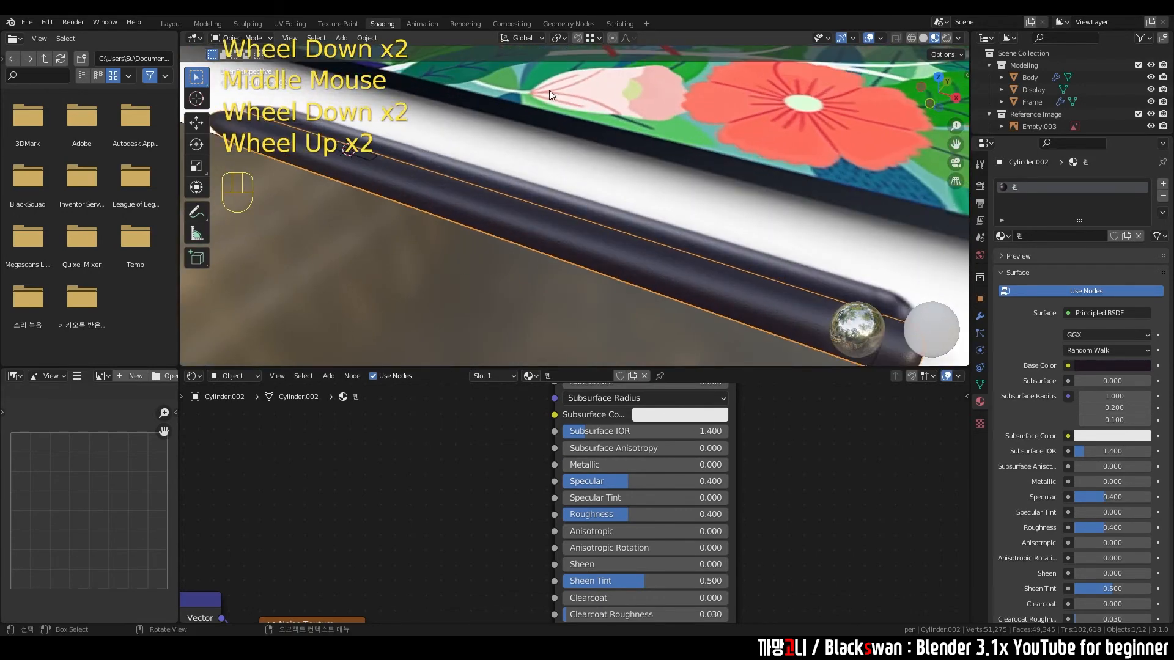
Step: Examine the pen's tip against the reference image from the top and at an angle
key("grave")
scroll(486, 259, "down", 2)
middle_click_drag(486, 259, 707, 153, "shift")
scroll(563, 227, "up", 4)
scroll(610, 243, "up", 1)
scroll(566, 208, "down", 2)
scroll(567, 207, "down", 1)
key("grave")
scroll(625, 130, "up", 1)
scroll(625, 130, "up", 1)
middle_click_drag(625, 129, 705, 251, "shift")
scroll(705, 251, "up", 3)
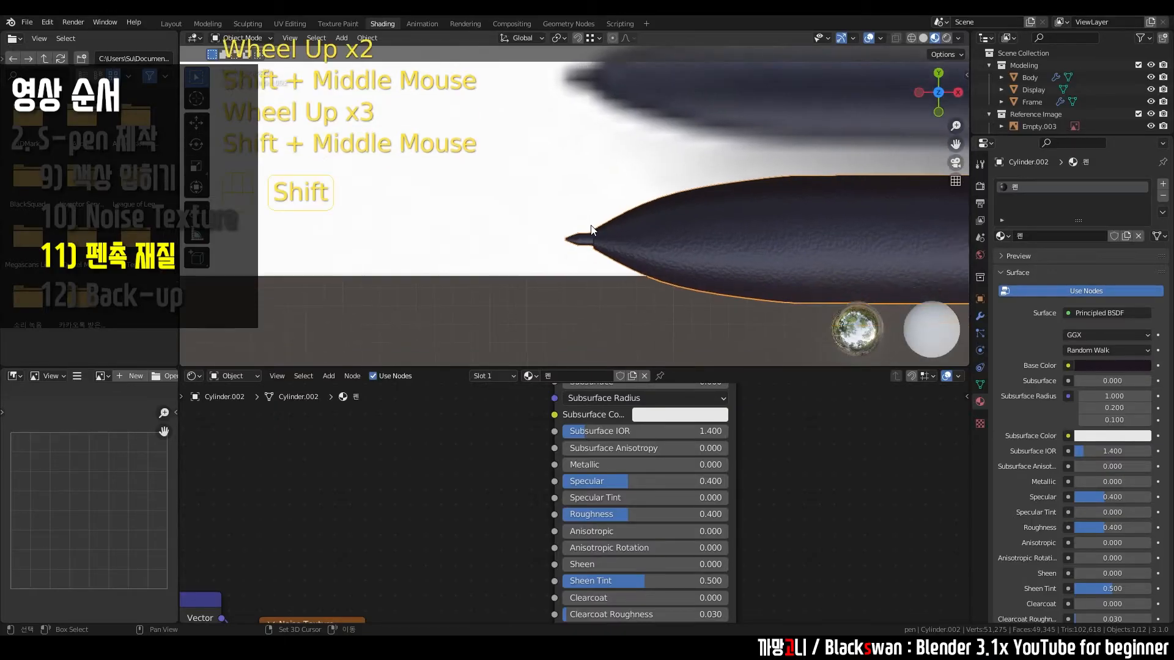
middle_click_drag(655, 245, 603, 256, "shift")
scroll(602, 257, "up", 3)
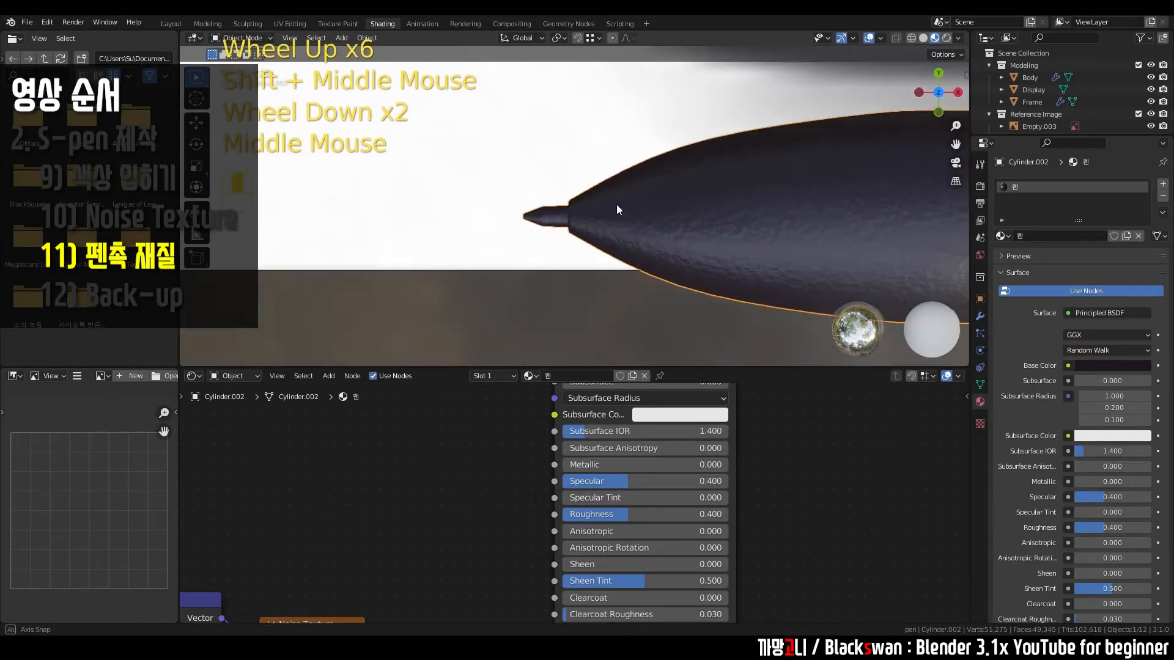
middle_click_drag(616, 204, 673, 181)
scroll(673, 182, "up", 2)
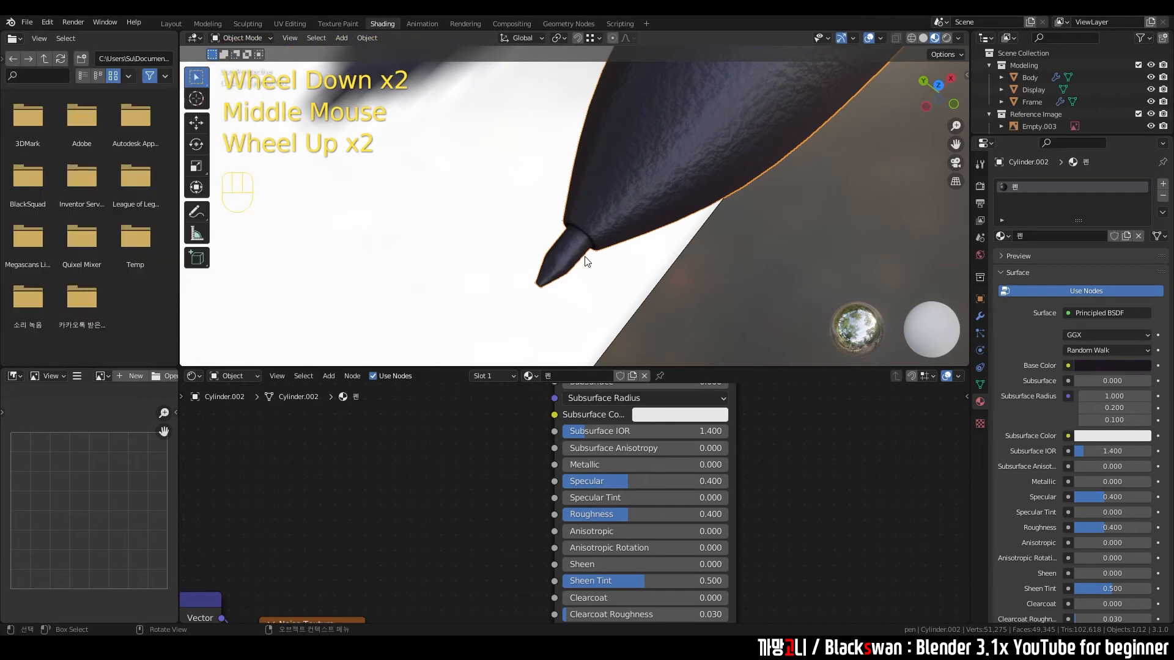
Step: Switch to the Layout workspace and enter Edit Mode on the pen body, framing its tip
left_click(171, 24)
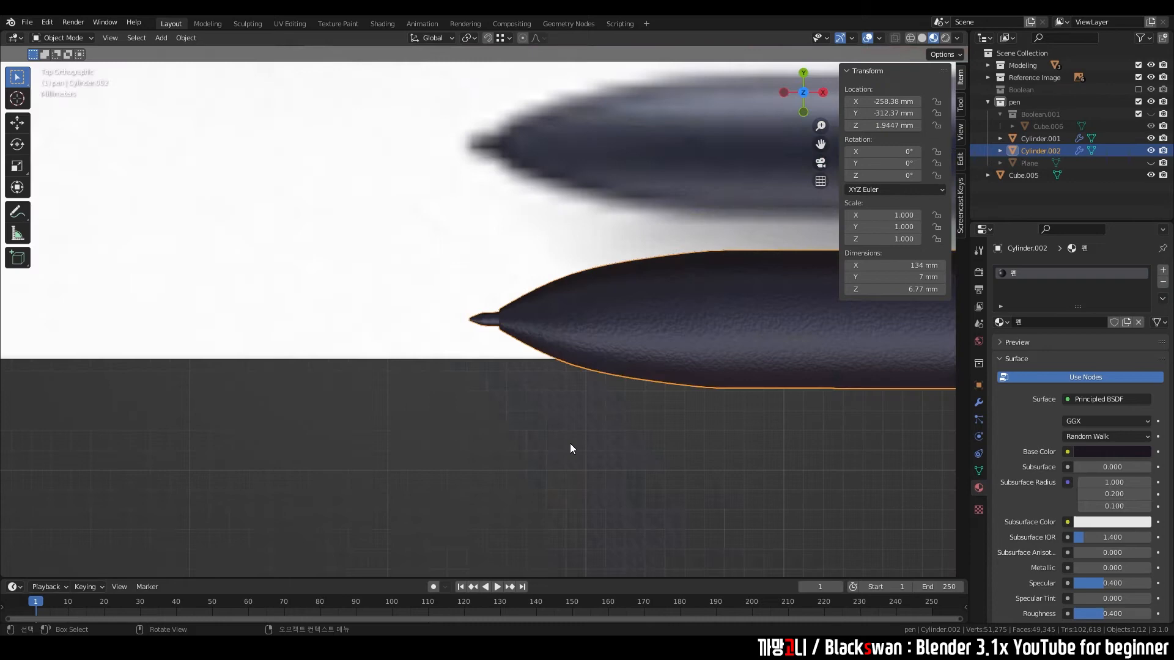
left_click(570, 443)
left_click(626, 340)
key("Tab")
scroll(479, 350, "up", 4)
middle_click_drag(479, 351, 631, 328, "shift")
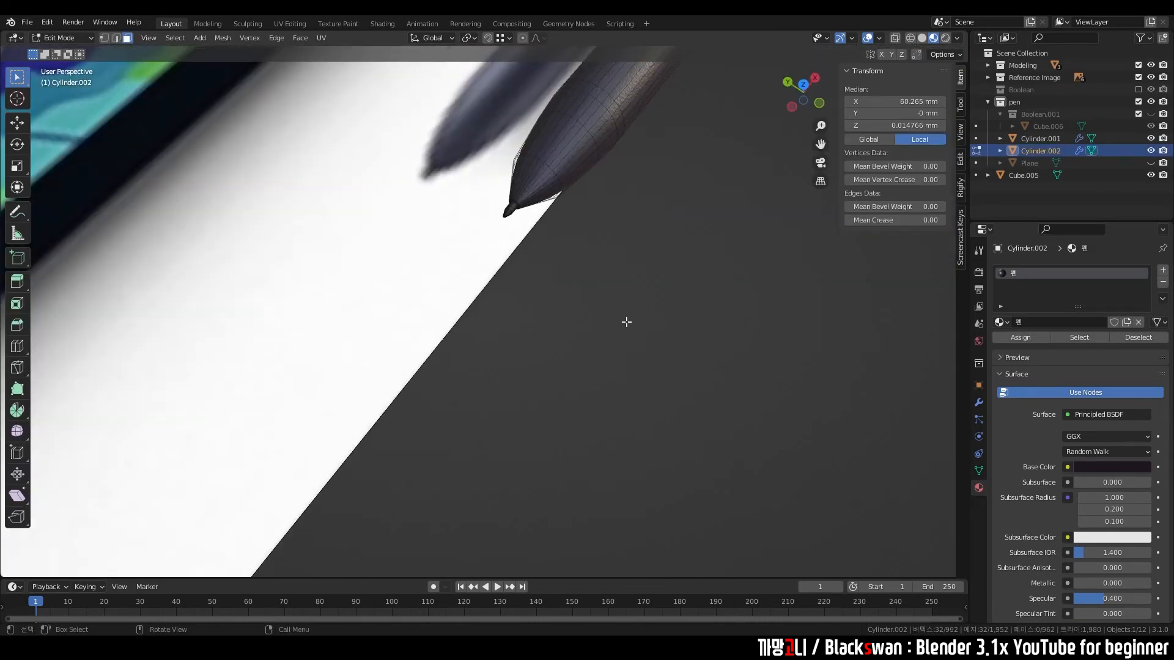
left_click_drag(499, 209, 511, 232)
key("KP_Decimal")
scroll(506, 236, "down", 7)
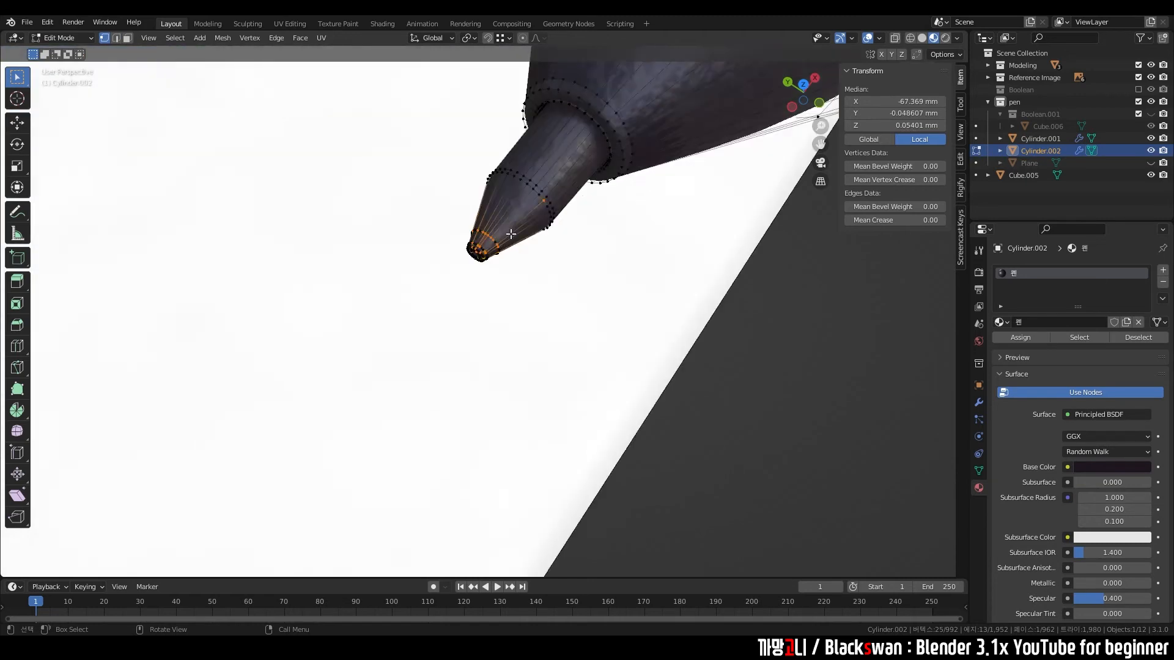
middle_click_drag(527, 282, 528, 205)
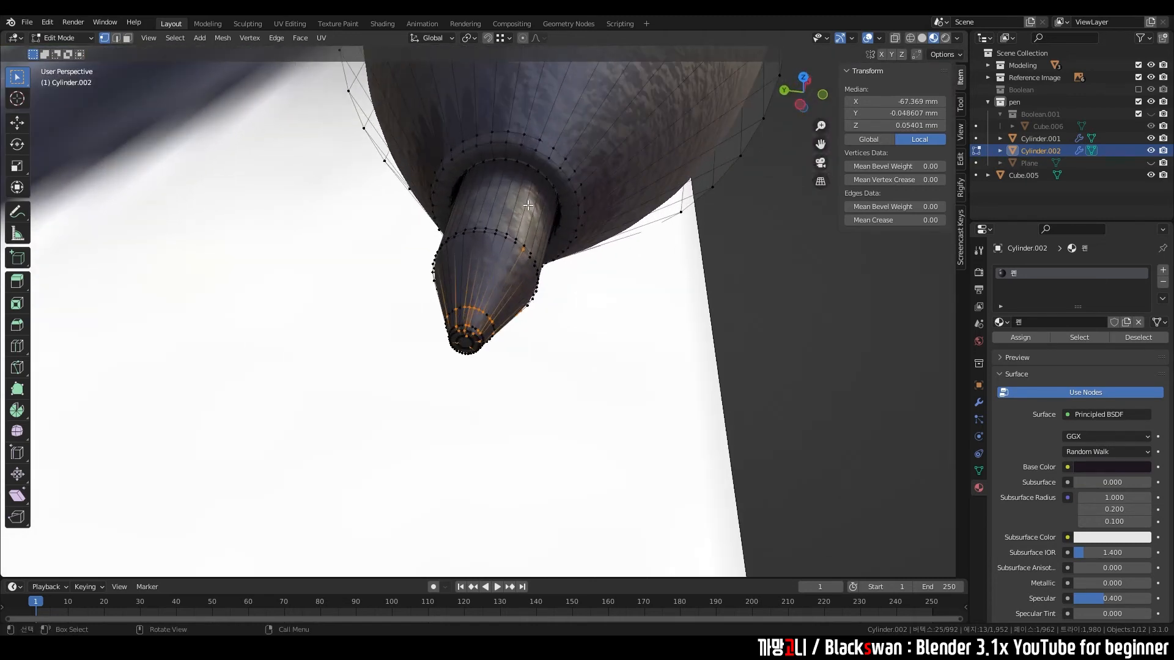
left_click_drag(429, 223, 508, 292)
left_click_drag(491, 233, 542, 287)
key("3")
mouse_move(486, 218)
left_mouse_down("shift")
mouse_move(454, 249)
mouse_move(499, 321)
left_mouse_up("shift")
left_click_drag(535, 239, 560, 262, "shift")
key("alt+a")
Step: Select the face at the very end of the nib and grow the selection over the whole nib up to the pen body
middle_click_drag(651, 325, 547, 316)
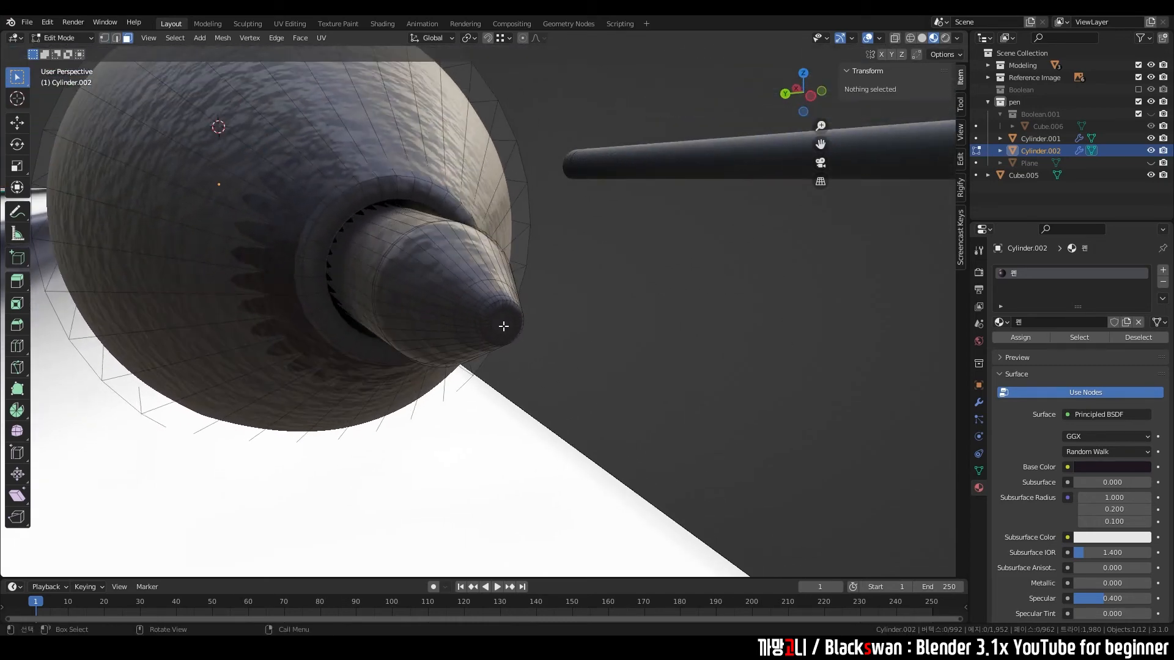
left_click(502, 323)
middle_click_drag(558, 385, 658, 370)
key("ctrl")
key("n")
key("ctrl+KP_Add")
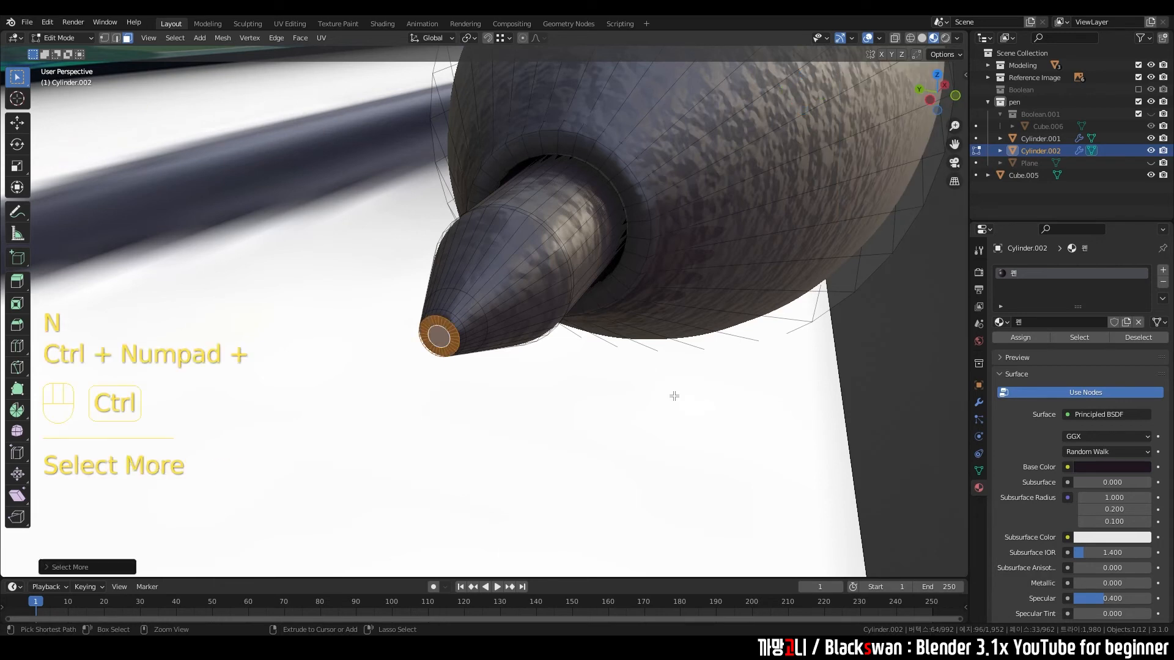
key("ctrl+KP_Add")
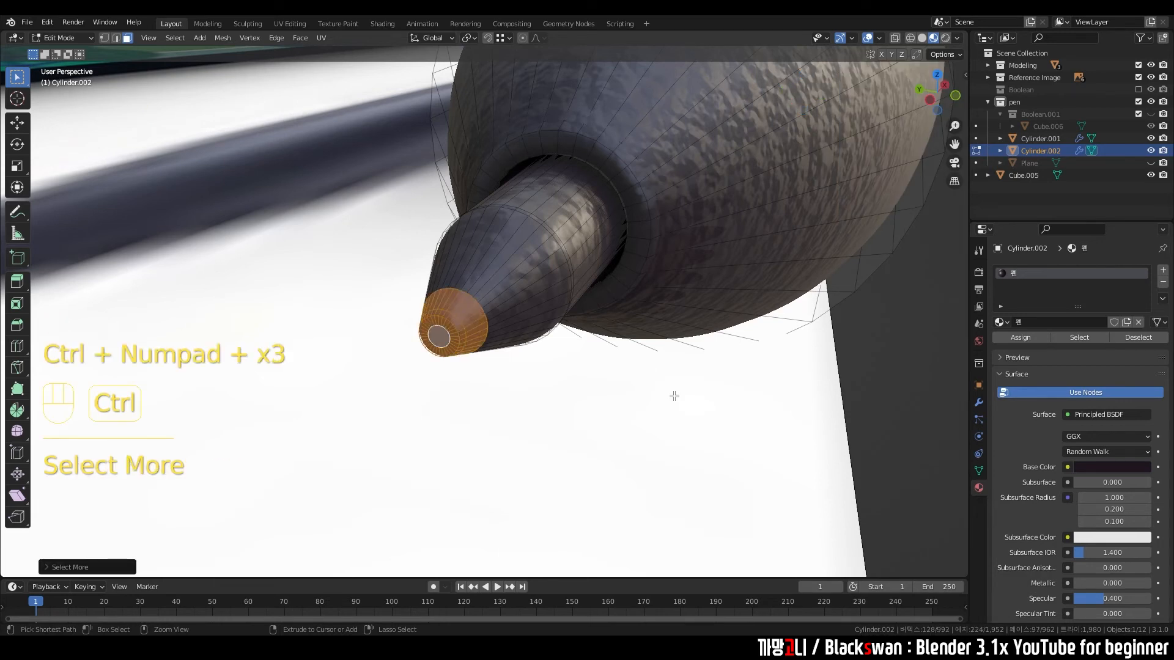
key("ctrl+KP_Add")
key("ctrl+KP_Add")
key("ctrl+KP_Add")
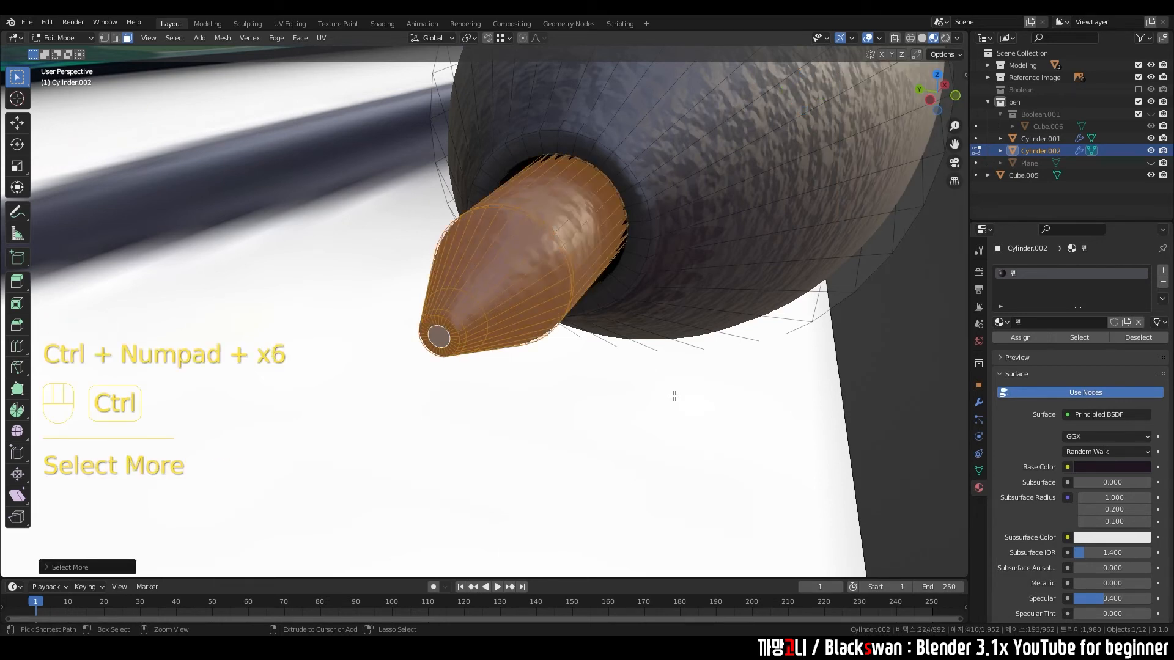
Step: Shrink the nib's face selection back toward its end face, and grow it again over the whole nib
key("ctrl+KP_Subtract")
key("ctrl+KP_Subtract")
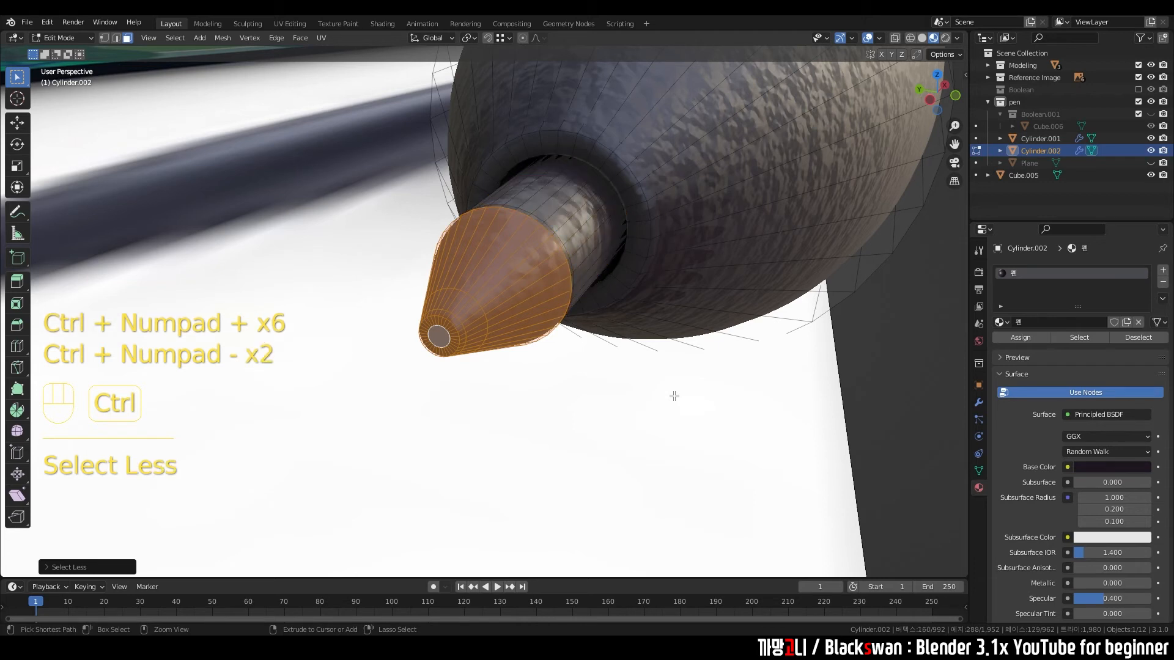
key("ctrl+KP_Subtract")
key("ctrl+KP_Subtract")
key("ctrl+KP_Add")
key("ctrl+KP_Add")
key("ctrl+KP_Add")
key("ctrl+KP_Add")
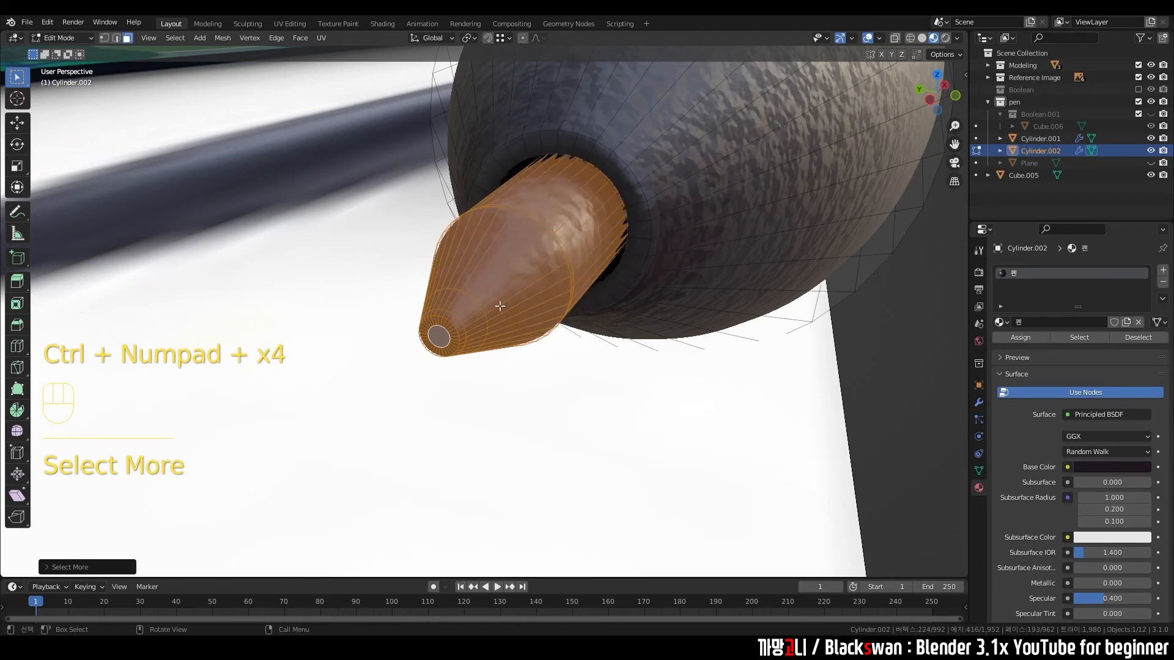
Step: Add a second material slot to the pen with a new material named 펜촉
scroll(482, 324, "down", 2)
middle_click_drag(481, 324, 471, 327)
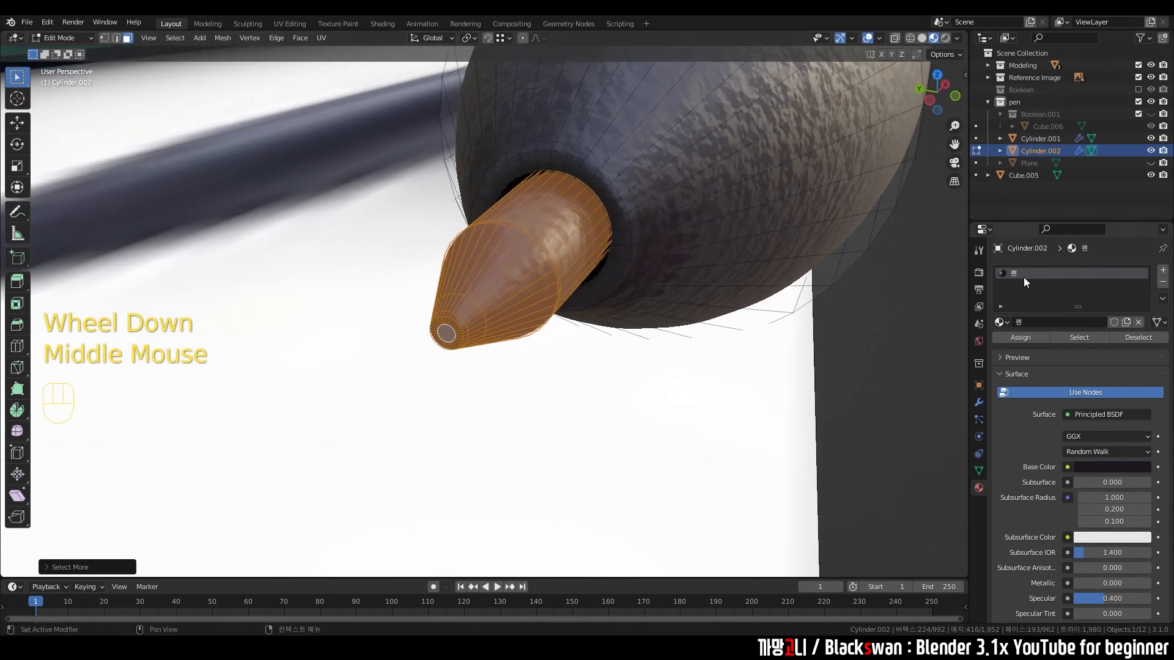
left_click(1163, 270)
left_click(1067, 349)
left_click(1050, 347)
type("dt")
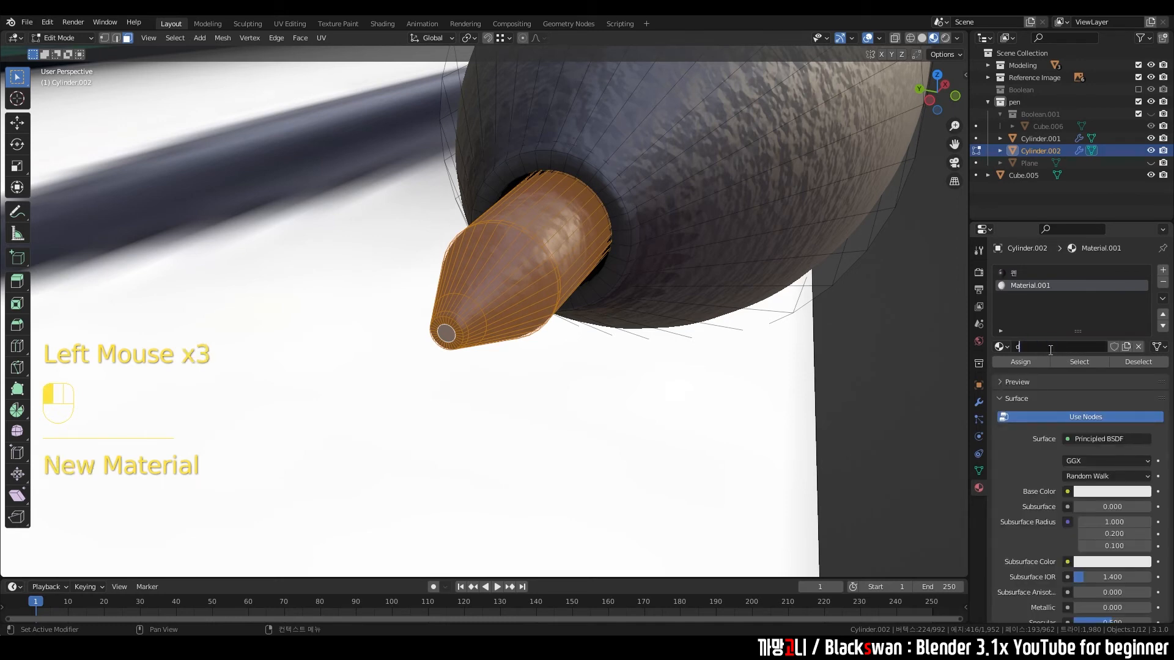
key("BackSpace")
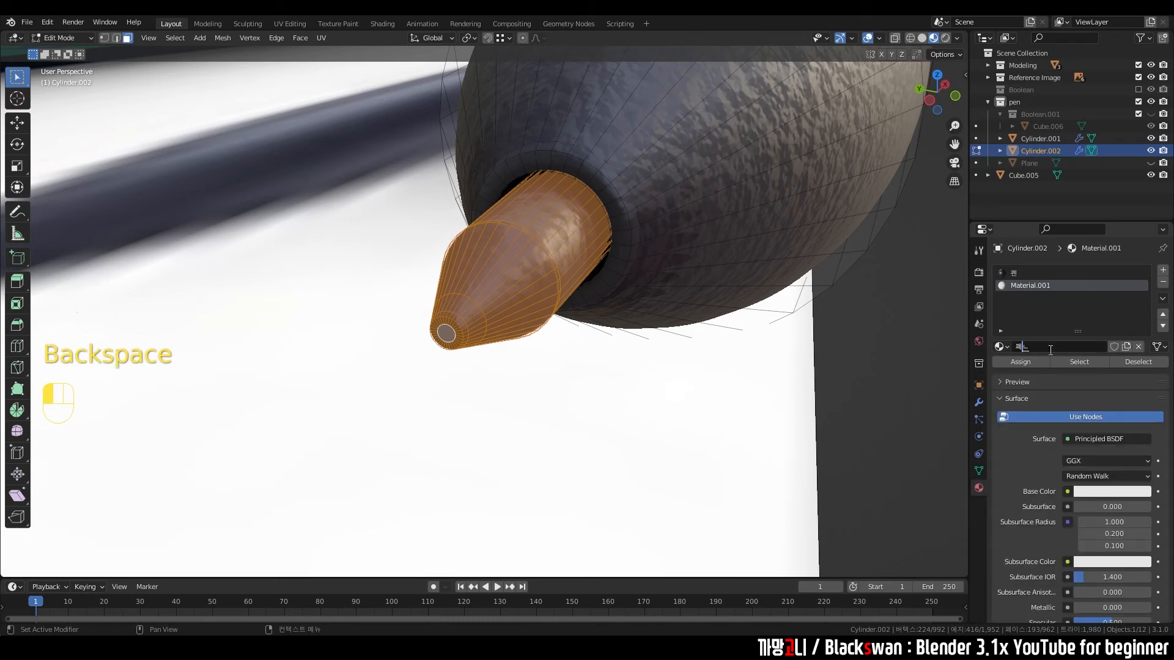
key("BackSpace")
type("펜ㅊ")
key("Return")
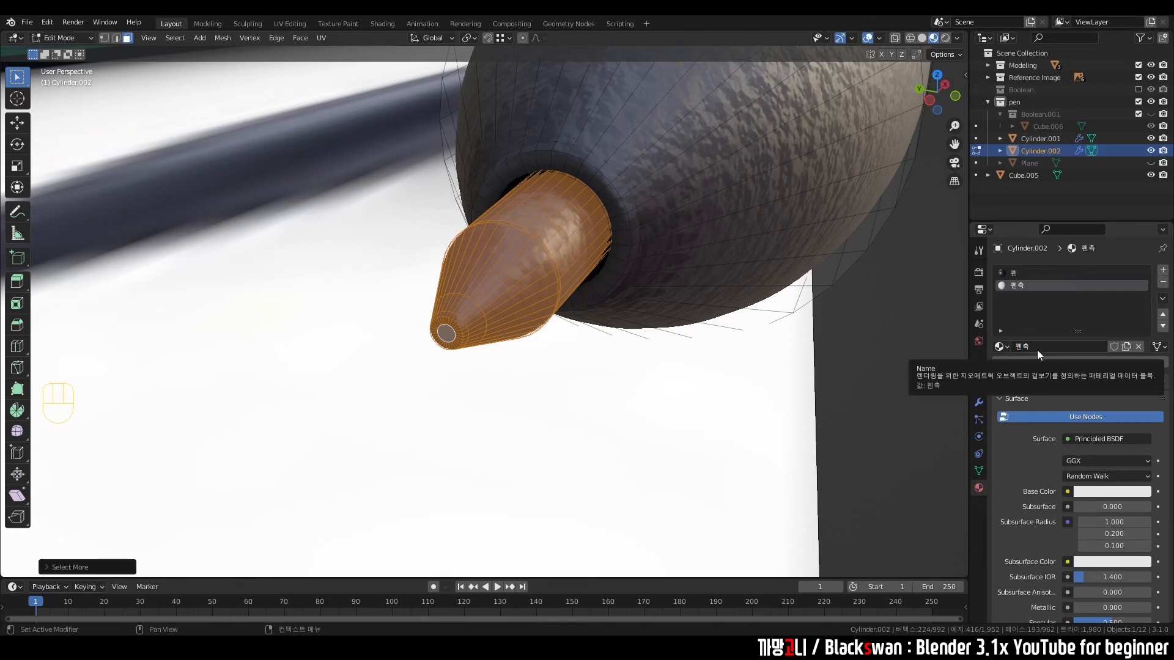
Step: Assign the 펜촉 material to the selected nib faces and check the nib in Object Mode
left_click(1021, 362)
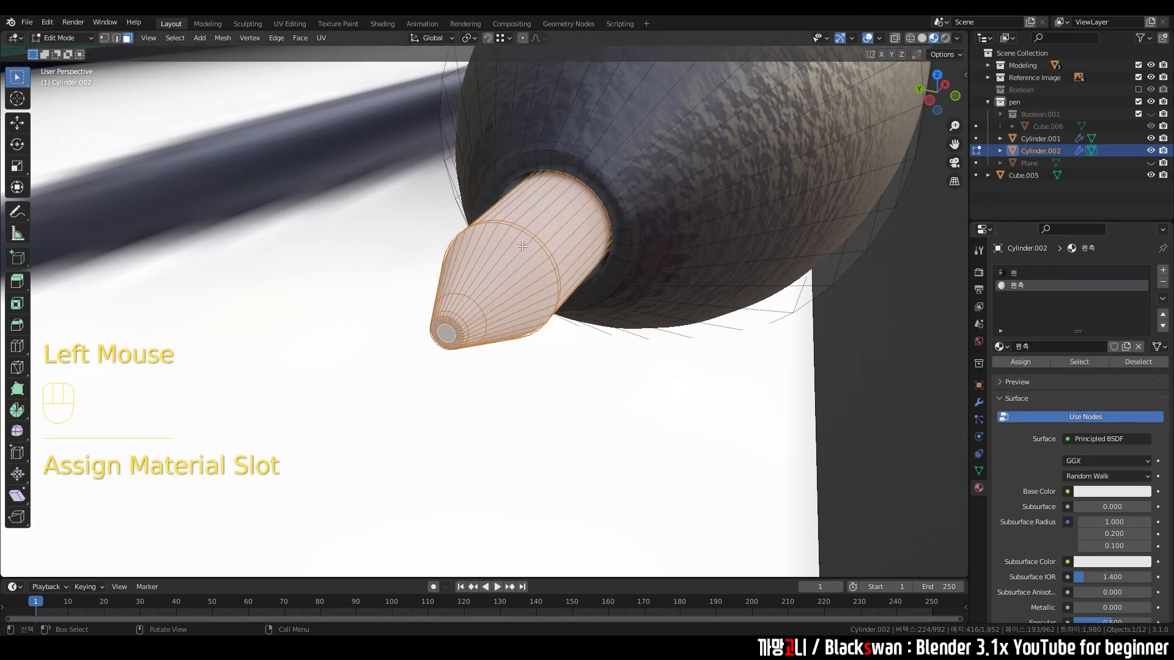
key("Tab")
middle_click_drag(721, 362, 652, 396)
scroll(652, 396, "down", 2)
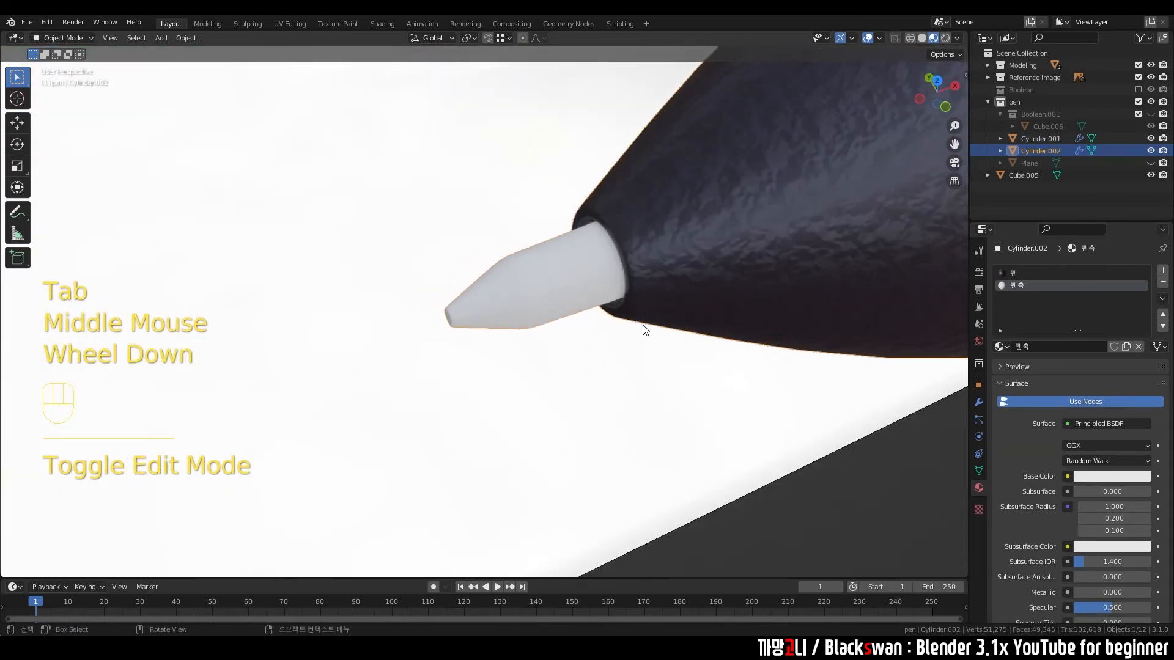
scroll(629, 324, "up", 4)
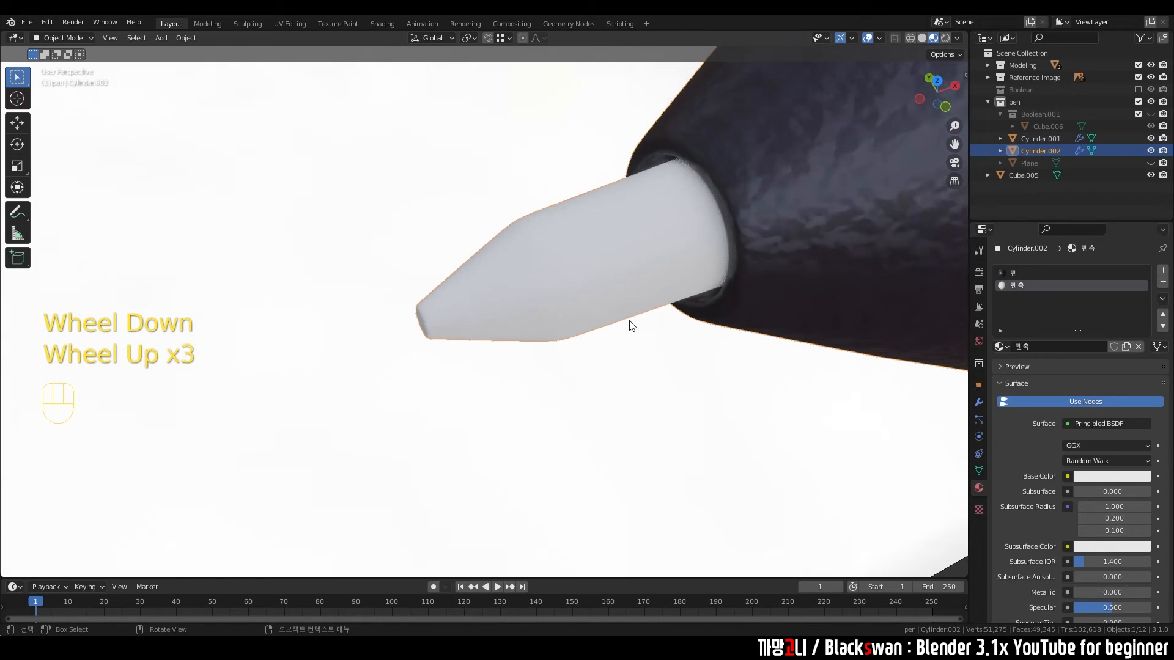
middle_click_drag(629, 325, 660, 318)
left_click(639, 232)
left_click(653, 258)
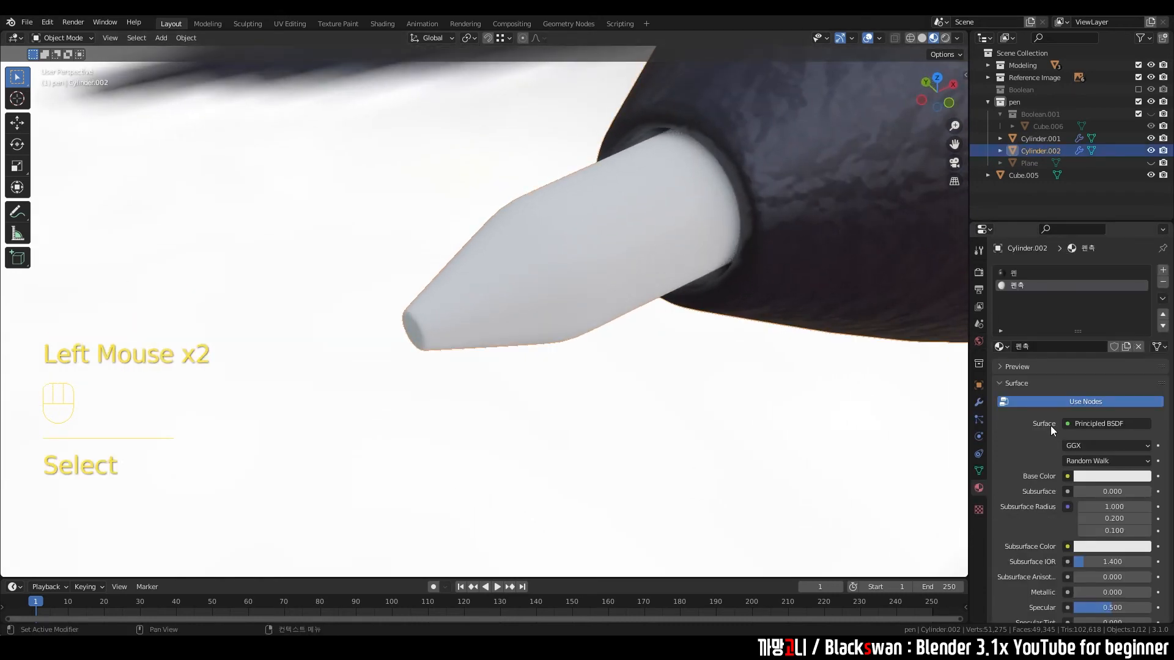
Step: Set the 펜촉 material's roughness to 0.2 and check the nib at an angle
scroll(1061, 459, "down", 3)
scroll(1062, 456, "up", 2)
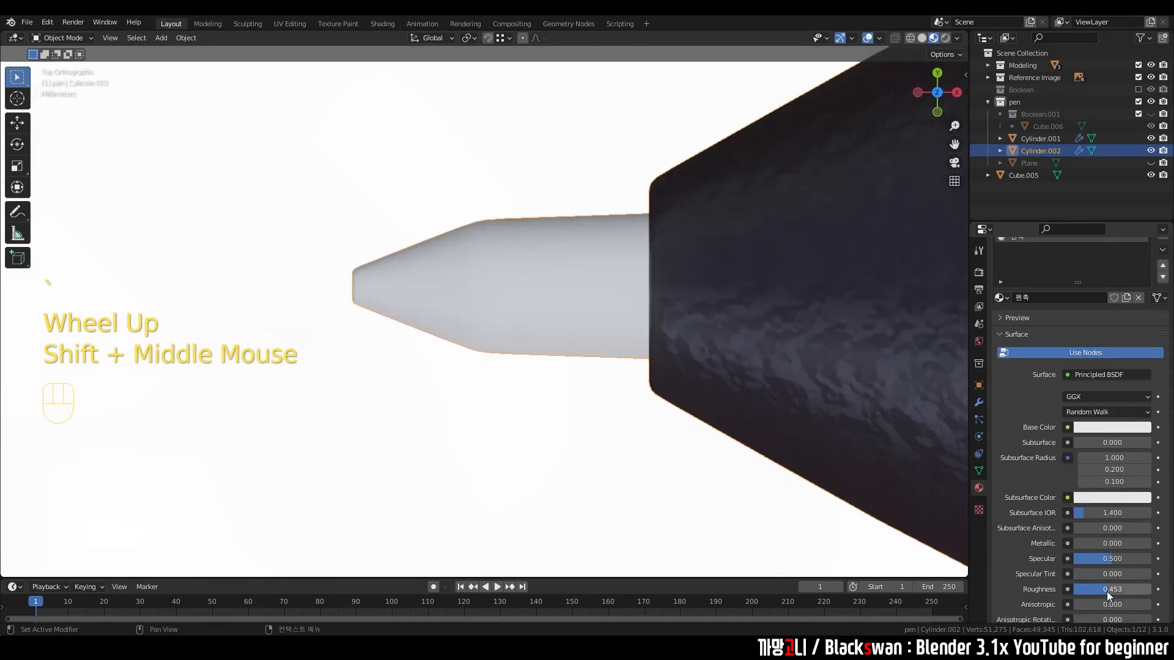
left_click(1109, 590)
type("0.2")
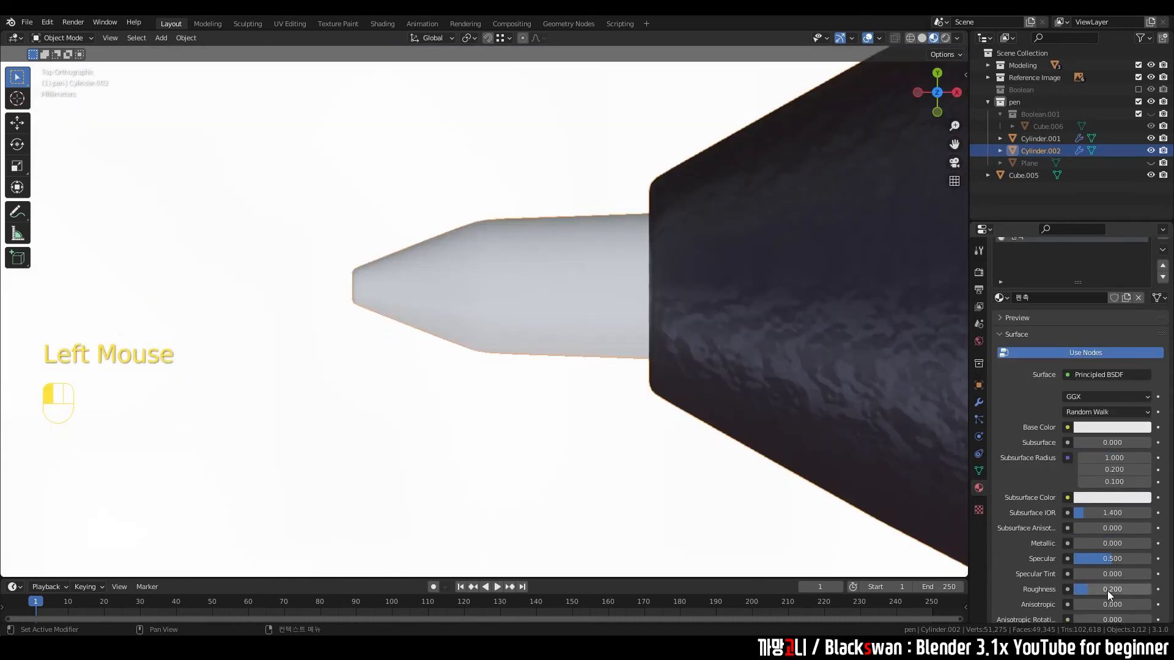
middle_click_drag(825, 379, 556, 256)
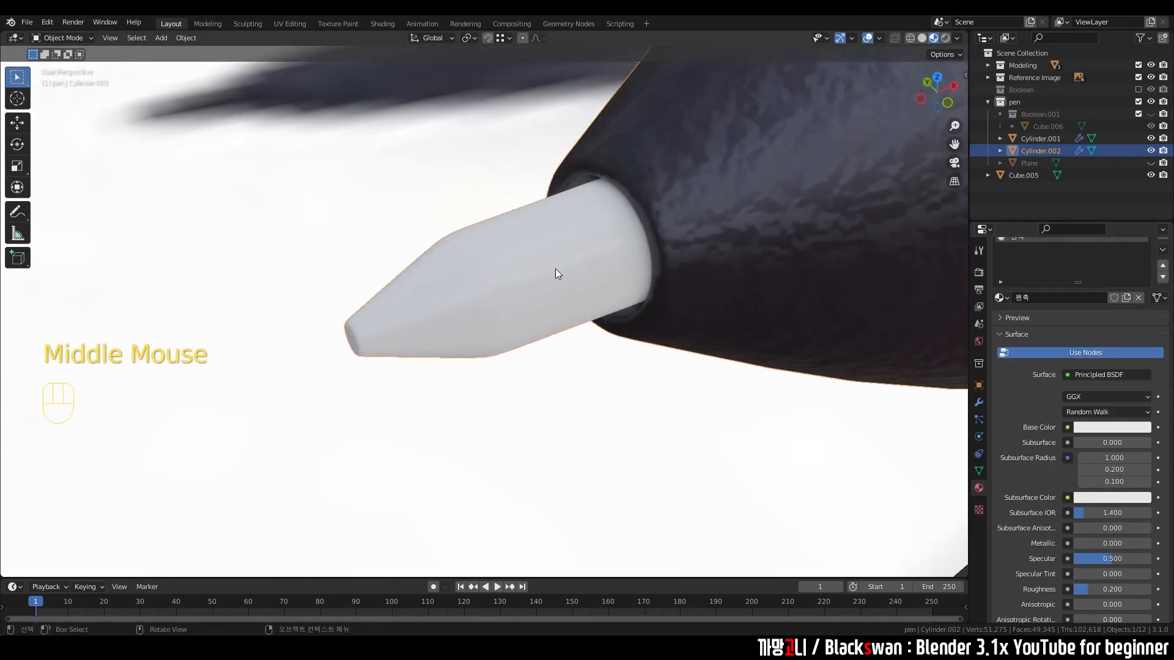
Step: Set the 펜촉 material's specular to 0.7 and check the nib's highlight
scroll(1058, 542, "down", 2)
left_click(1107, 535)
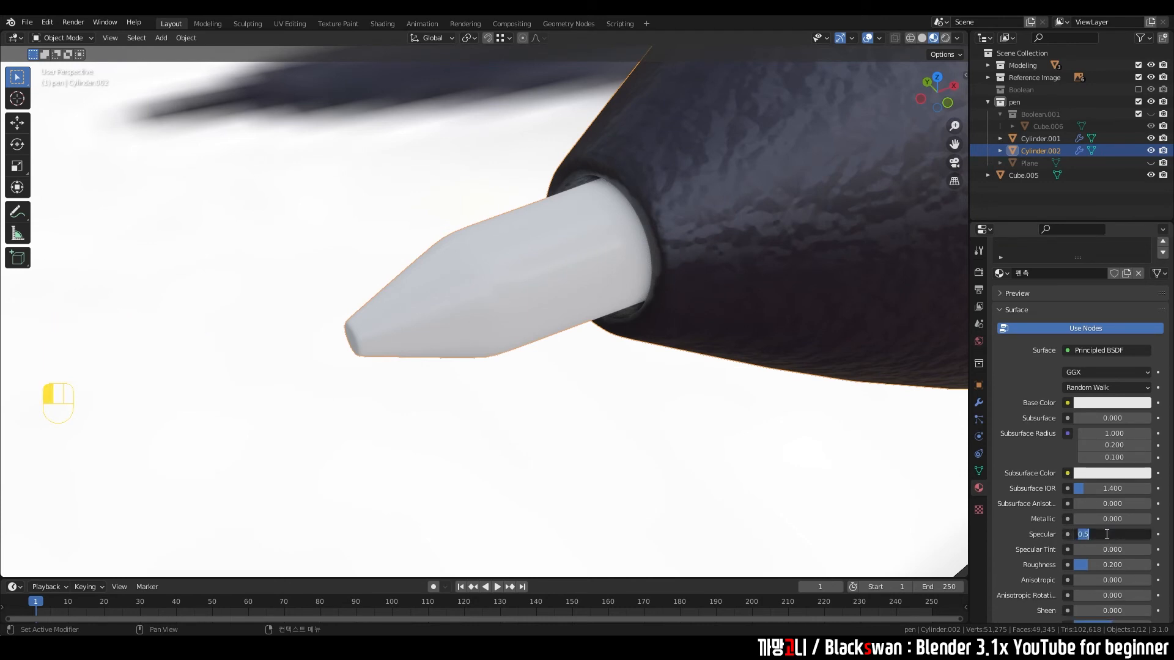
type("0.7")
key("Return")
middle_click_drag(805, 318, 663, 231)
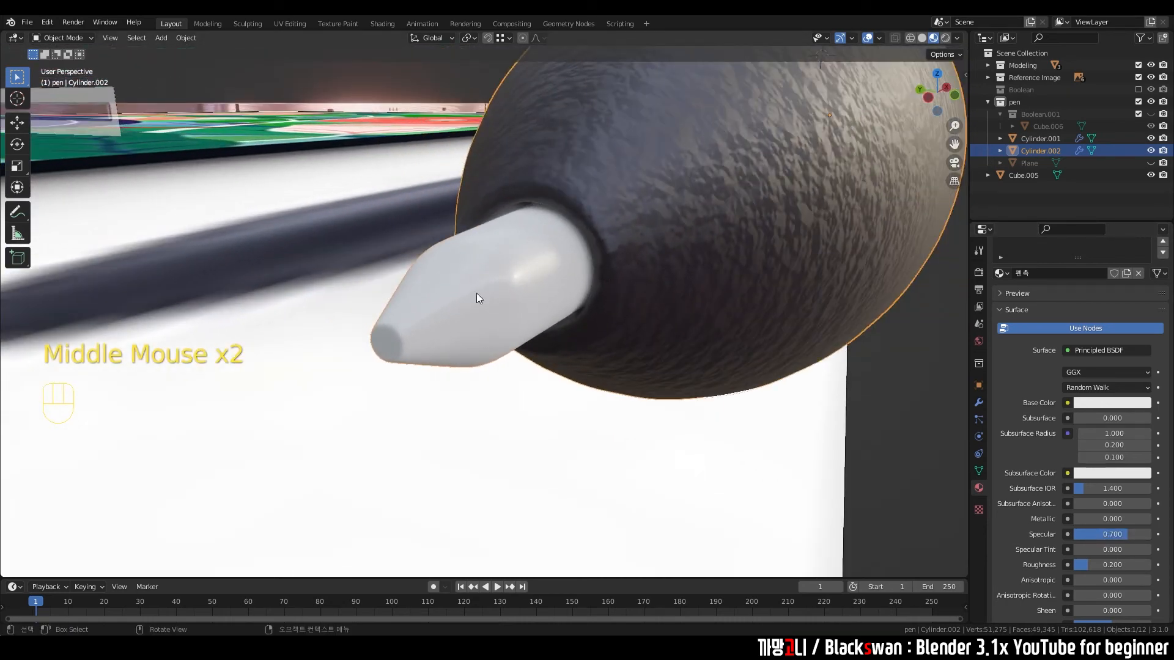
Step: Examine the bump texture and highlights along the pen body at close range from several angles
scroll(490, 286, "down", 2)
middle_click_drag(491, 286, 598, 327)
scroll(637, 320, "down", 3)
middle_click_drag(582, 262, 597, 296, "shift")
scroll(735, 254, "down", 2)
scroll(597, 296, "up", 3)
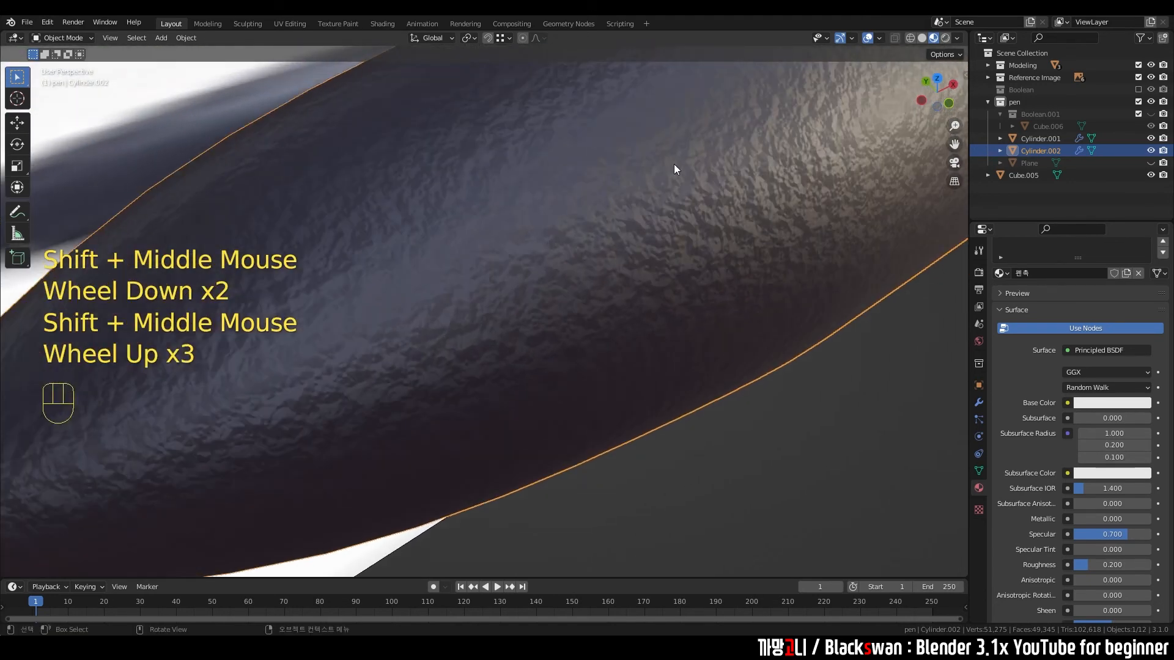
middle_click_drag(577, 237, 647, 216)
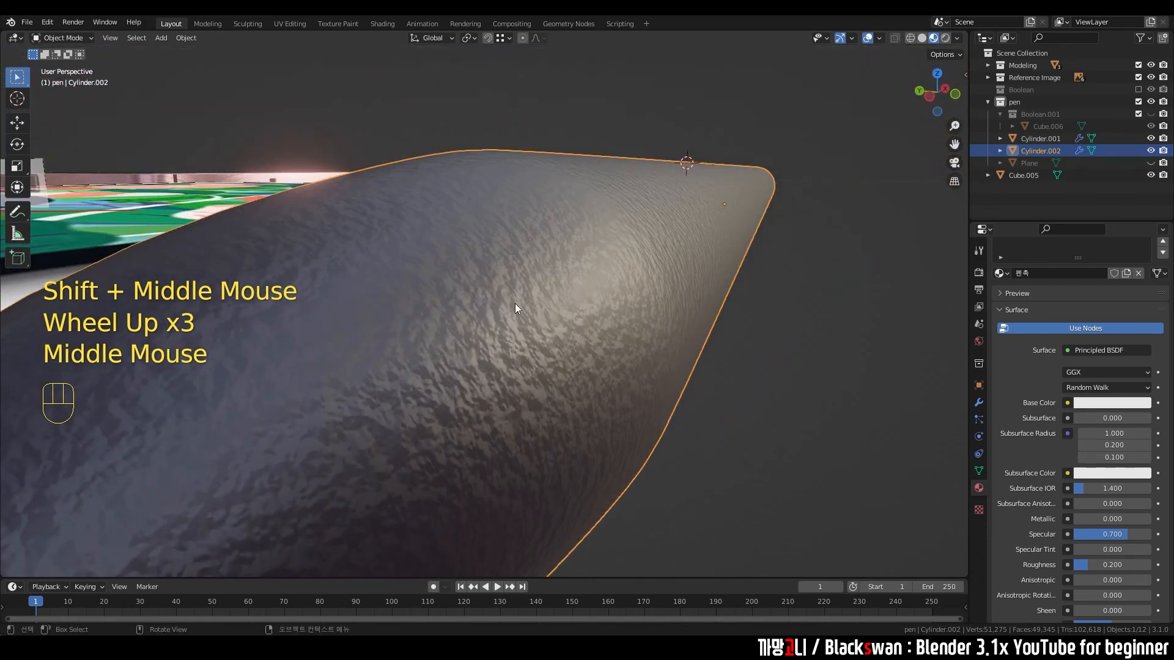
scroll(722, 312, "down", 1)
left_click(744, 331)
left_click(647, 299)
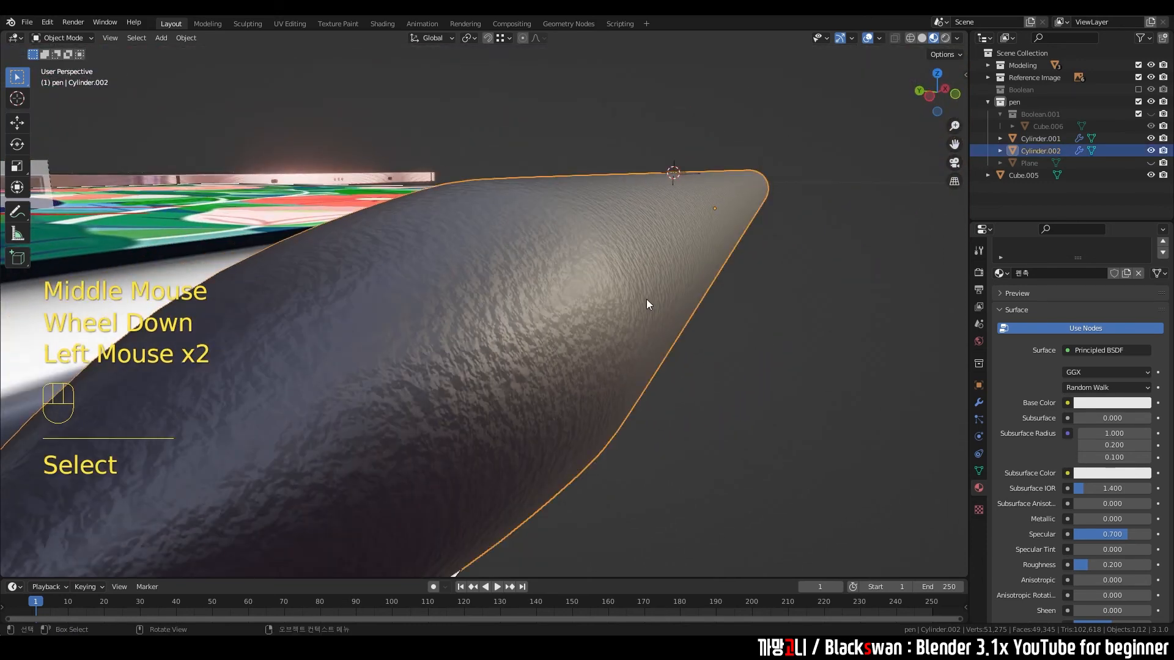
Step: Switch to the Shading workspace and bring up the Noise Texture and Bump nodes of the body material 펜
left_click(382, 23)
key("KP_7")
scroll(490, 189, "up", 2)
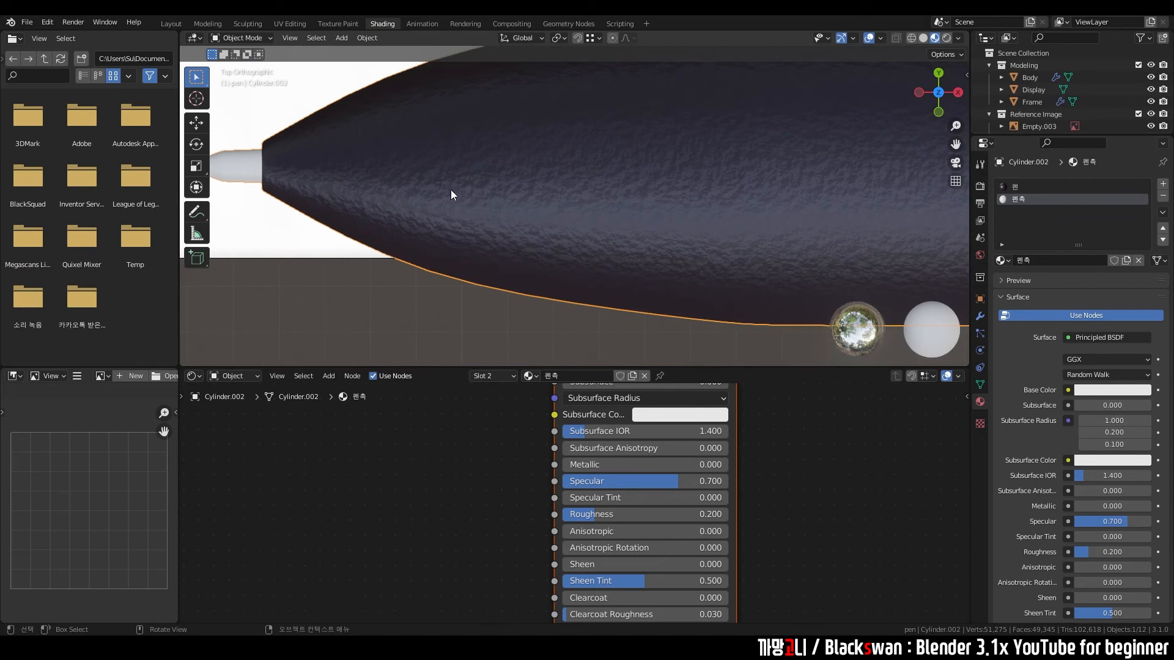
scroll(504, 480, "down", 5)
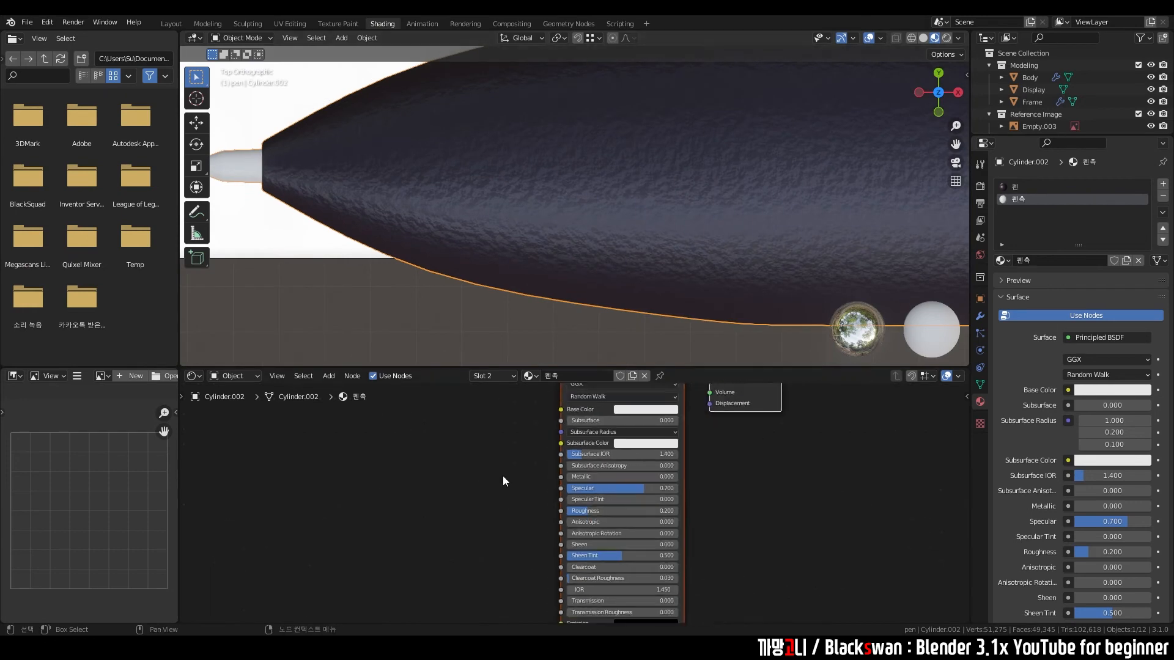
left_click(1019, 186)
scroll(629, 505, "up", 4)
middle_click_drag(418, 605, 711, 394)
scroll(568, 489, "up", 2)
scroll(584, 508, "down", 2)
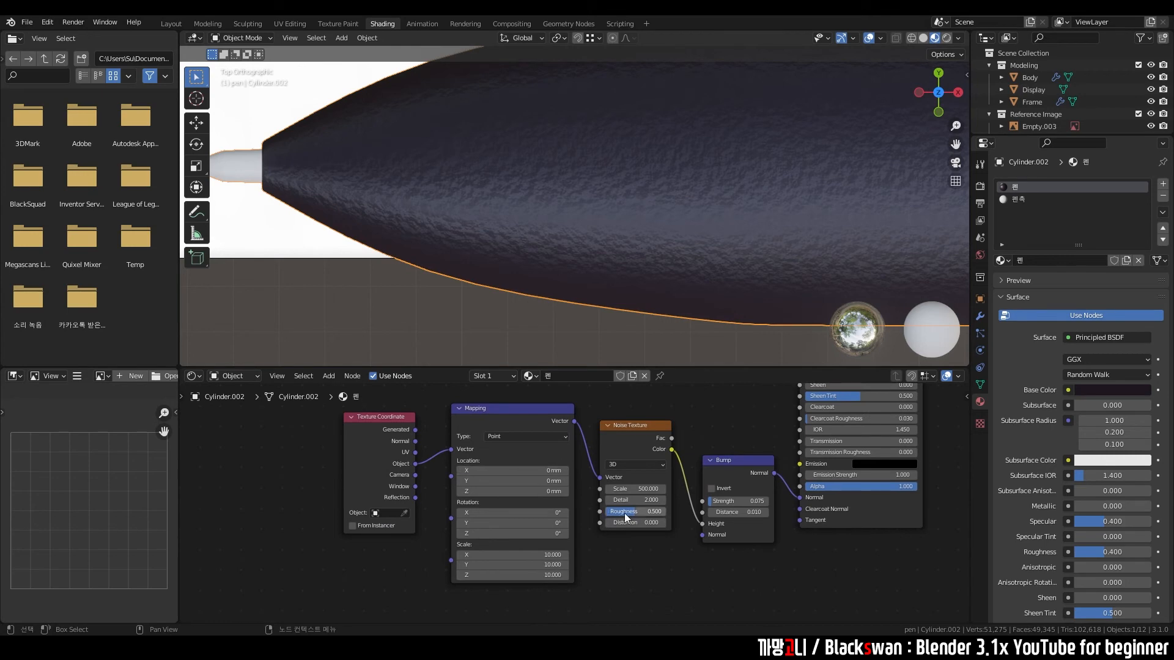
scroll(585, 508, "up", 3)
scroll(583, 558, "up", 2)
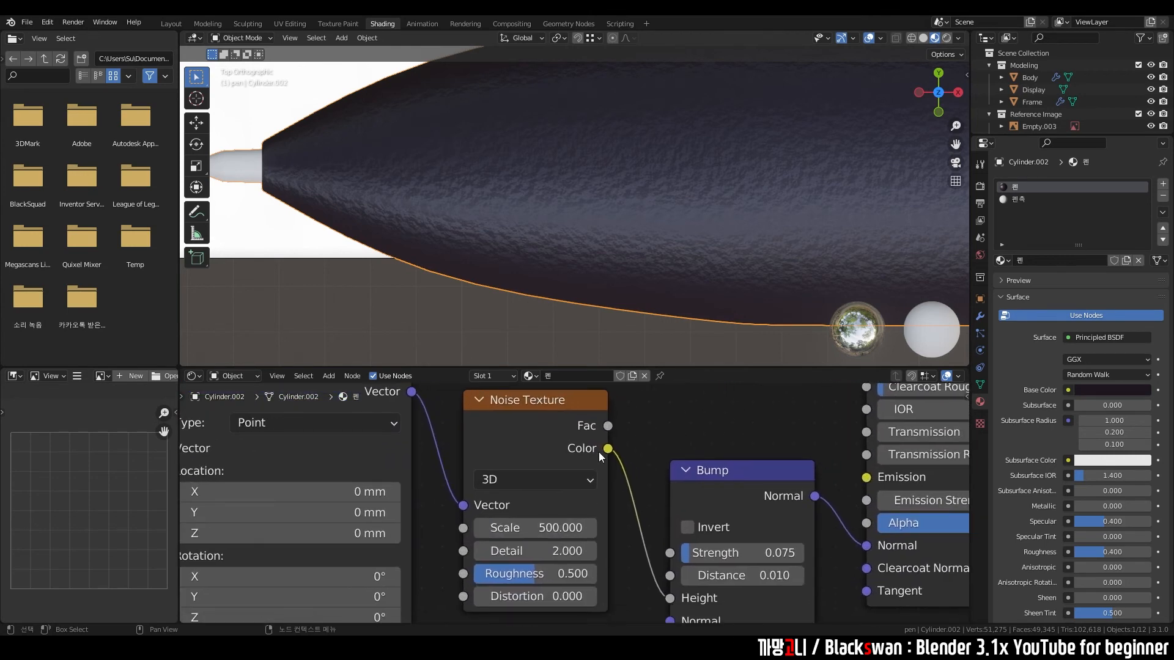
Step: Try a roughness of 0.1 on the body material's Noise Texture, with the pen viewed at an angle
middle_click_drag(564, 218, 597, 180)
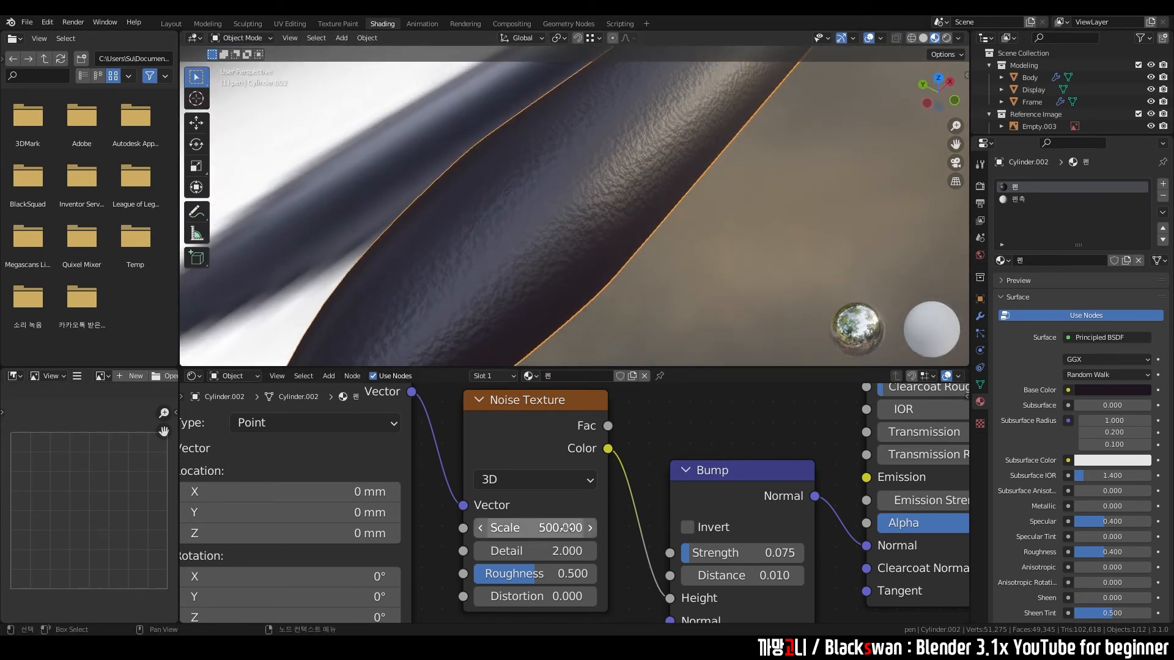
middle_click_drag(628, 540, 634, 531)
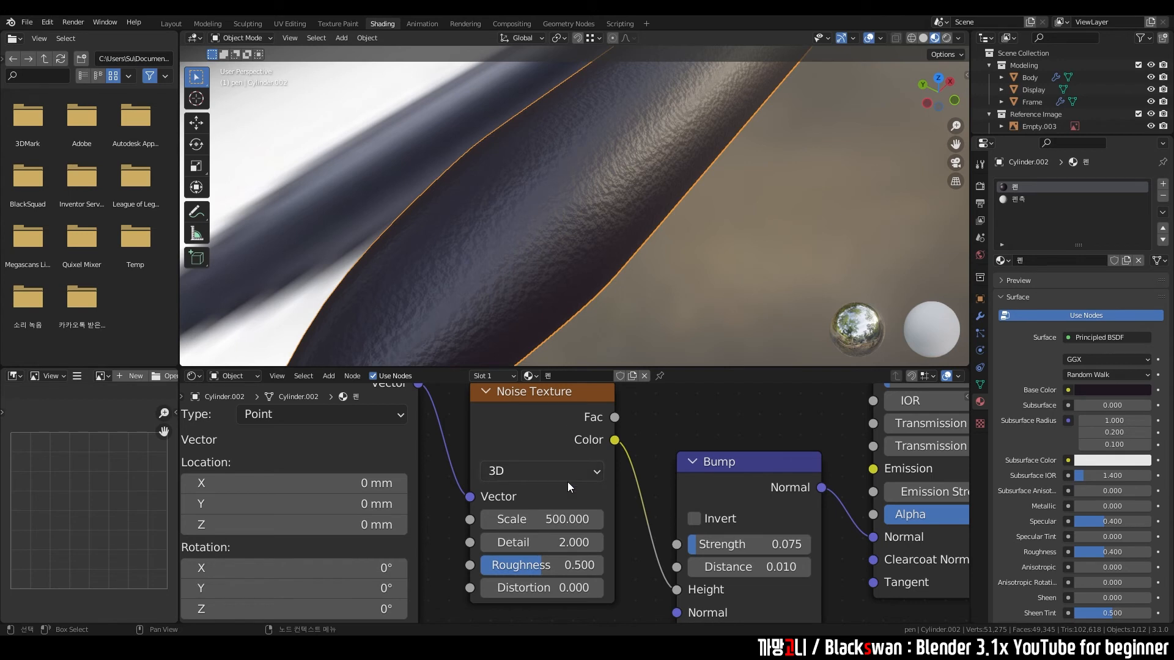
left_click(558, 560)
type("0.1")
key("Return")
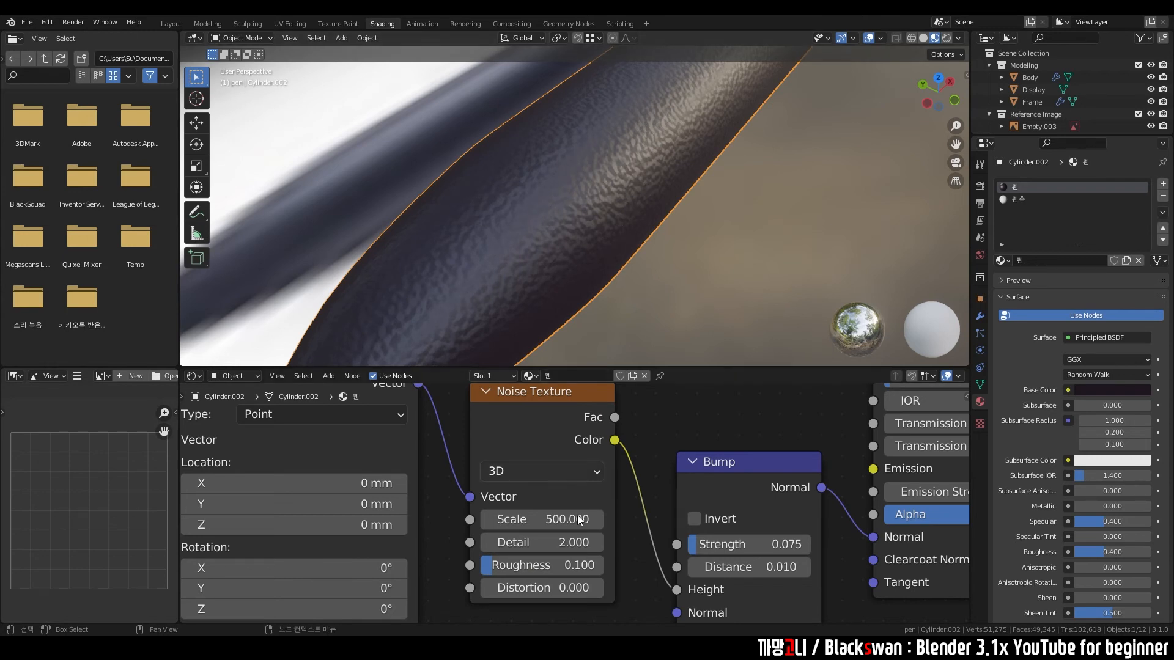
Step: Set the Noise Texture's roughness to 1 and check the bump along the pen body
left_click(553, 566)
type("1")
key("Return")
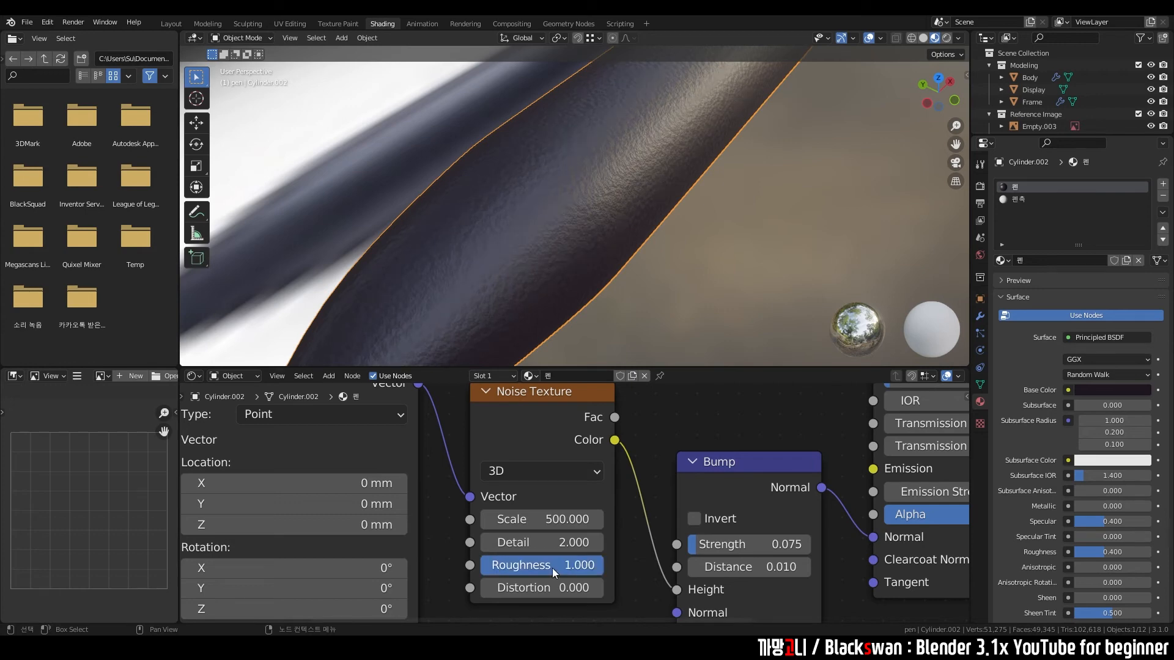
middle_click_drag(631, 162, 700, 210)
middle_click_drag(619, 231, 685, 202)
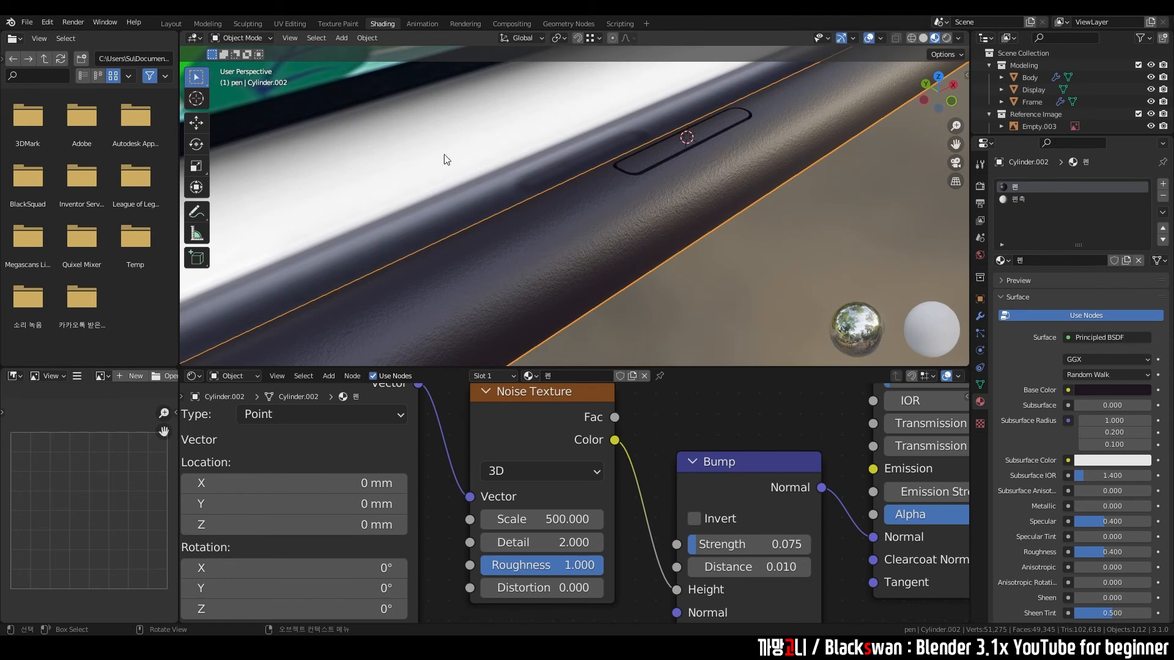
Step: Switch to the Layout workspace, deselect the pen, and examine the body's bump texture around the side button's groove
left_click(171, 23)
scroll(630, 285, "down", 2)
scroll(630, 288, "down", 1)
middle_click_drag(629, 288, 442, 427)
scroll(612, 354, "down", 1)
left_click(616, 358)
scroll(615, 364, "up", 5)
scroll(610, 377, "up", 3)
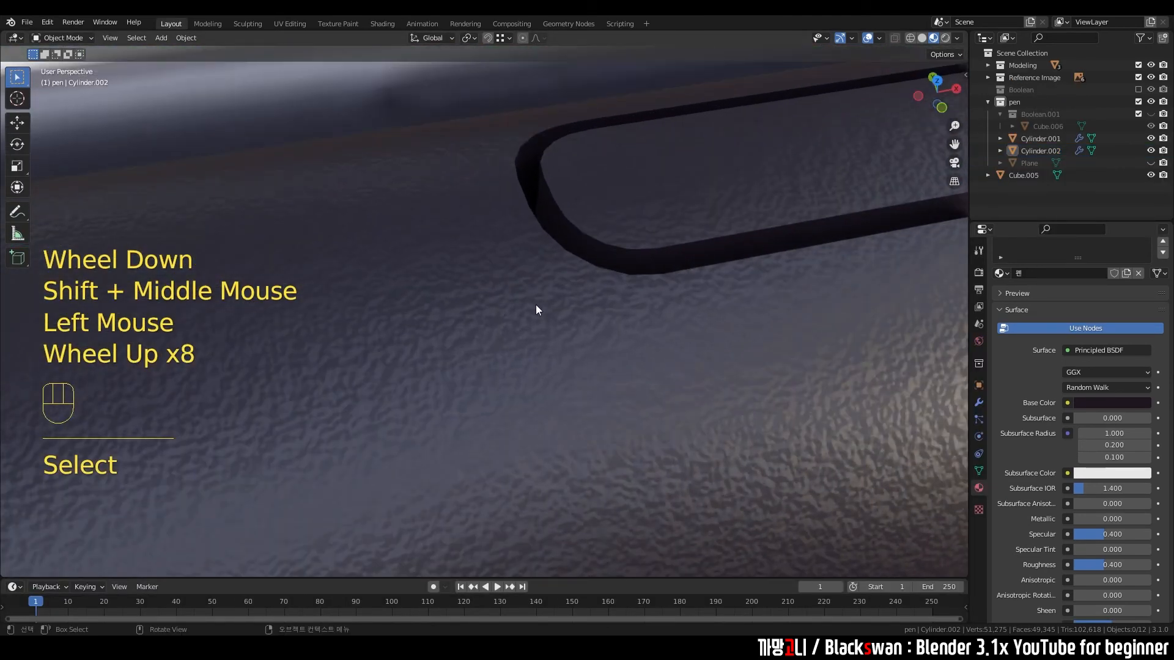
scroll(545, 309, "down", 5)
scroll(544, 318, "up", 4)
scroll(575, 336, "down", 1)
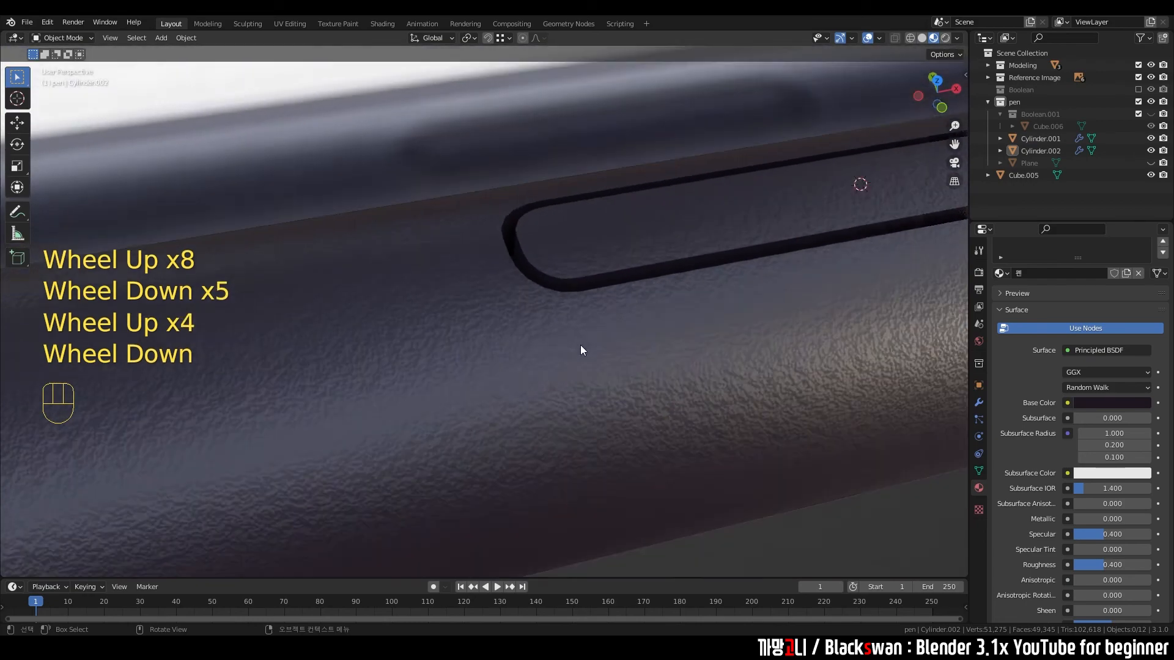
Step: In top view, try moving the pen body along X without its groove cutter, and undo the move
scroll(574, 328, "down", 4)
middle_click_drag(575, 328, 599, 350)
scroll(623, 332, "down", 1)
scroll(554, 373, "down", 2)
key("grave")
scroll(527, 355, "up", 1)
left_click(526, 355)
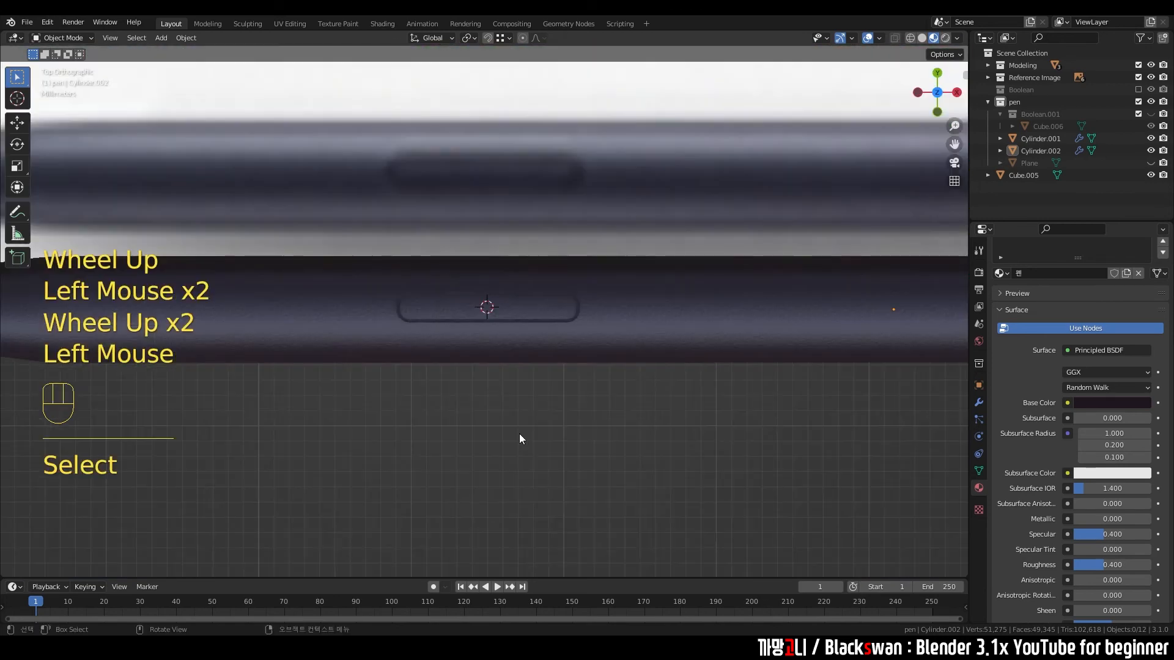
double_click(591, 325)
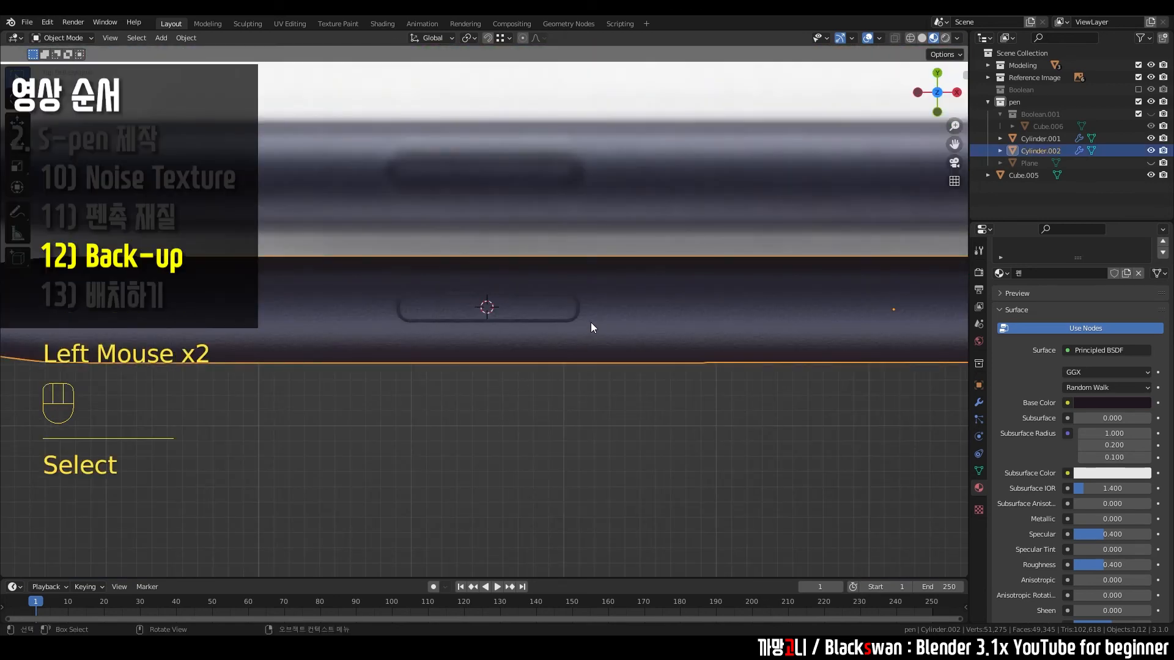
key("g")
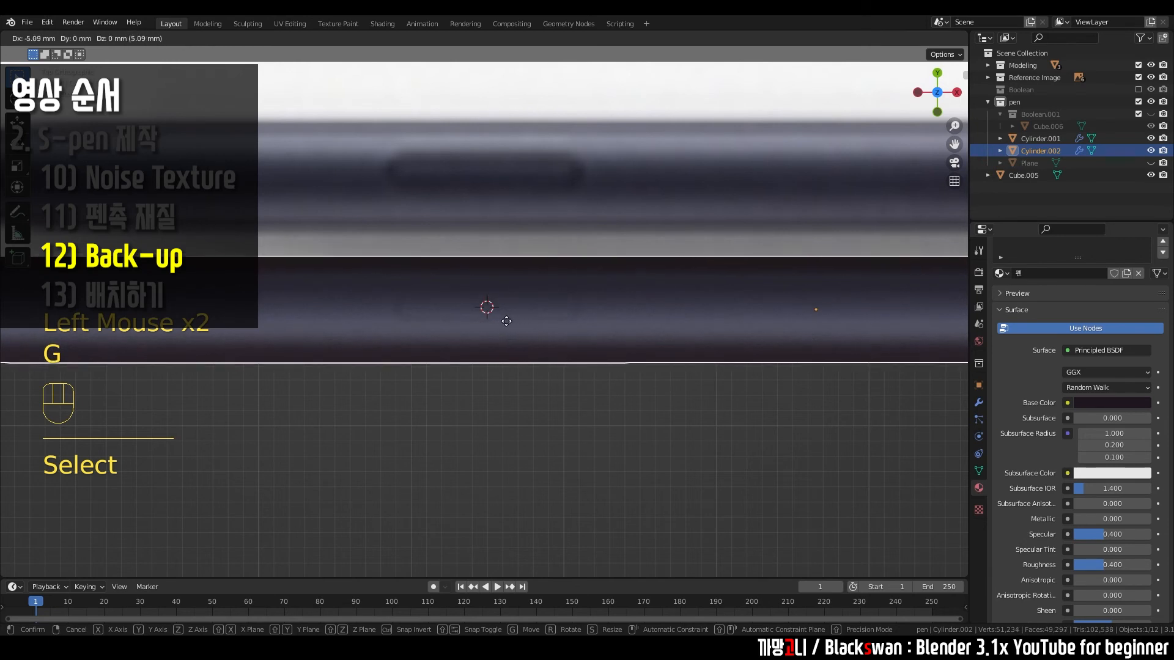
key("ctrl+z")
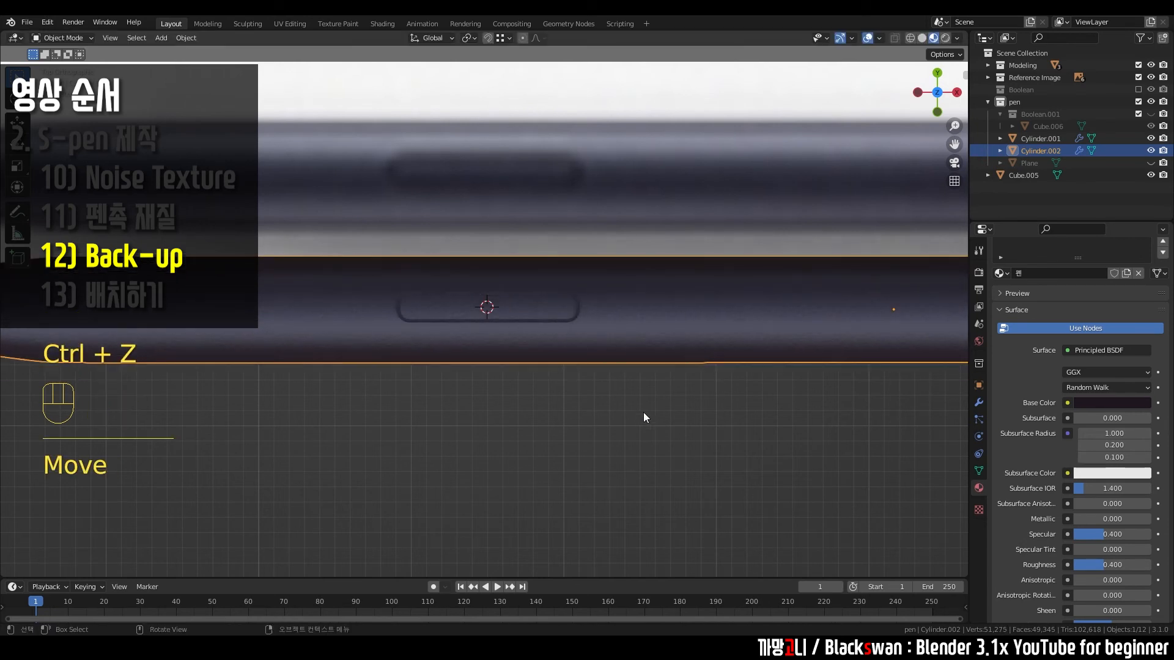
left_click(626, 339)
left_click(673, 315)
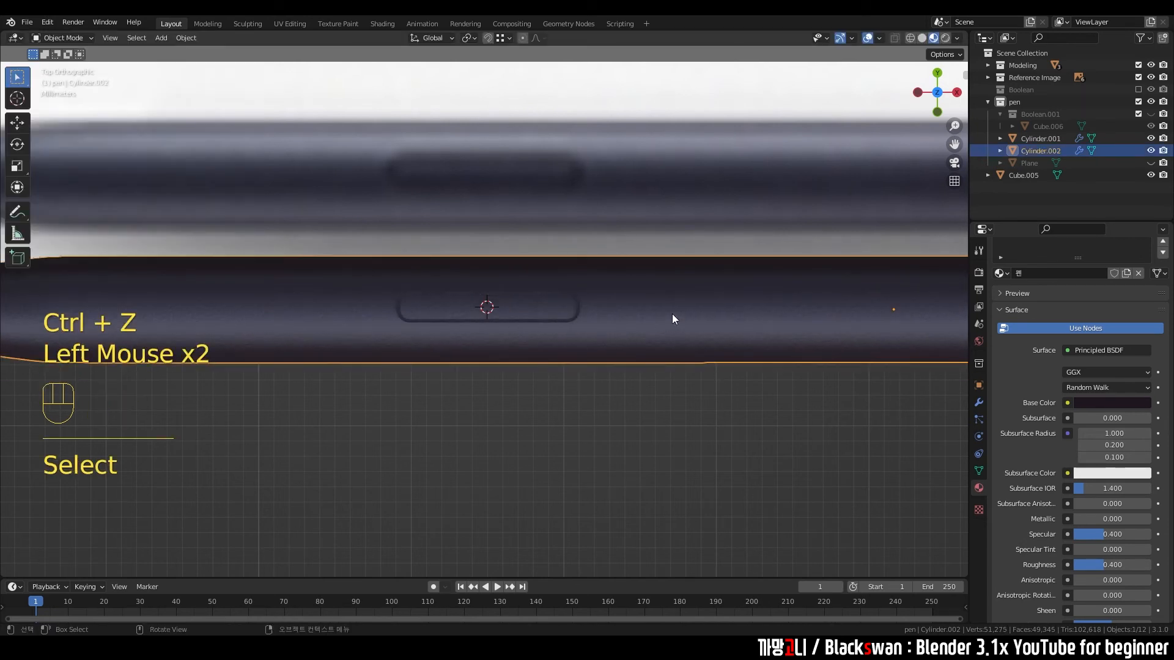
Step: Unhide the groove cutter Plane in the pen collection and view it at an angle on the body
left_click(1045, 115)
left_click(1150, 116)
left_click(1151, 115)
left_click(1150, 163)
middle_click_drag(631, 412, 656, 313)
scroll(580, 325, "up", 2)
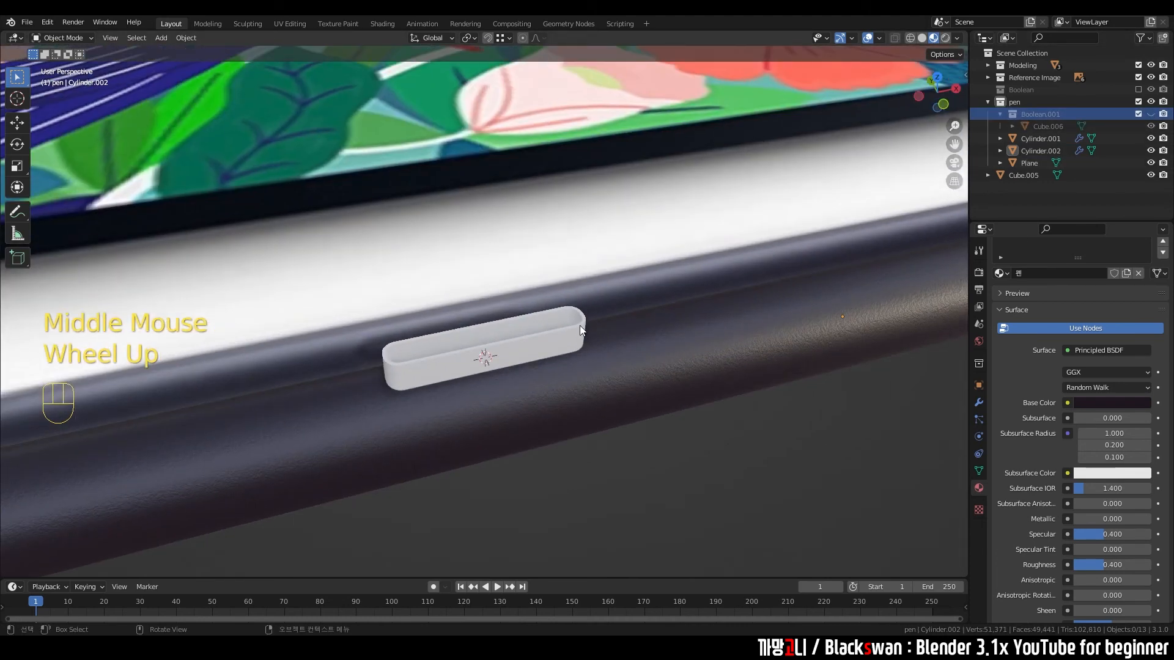
Step: Try moving only the pen body away from the visible groove cutter, undo the move, and deselect the body
left_click(581, 327)
left_click(632, 345)
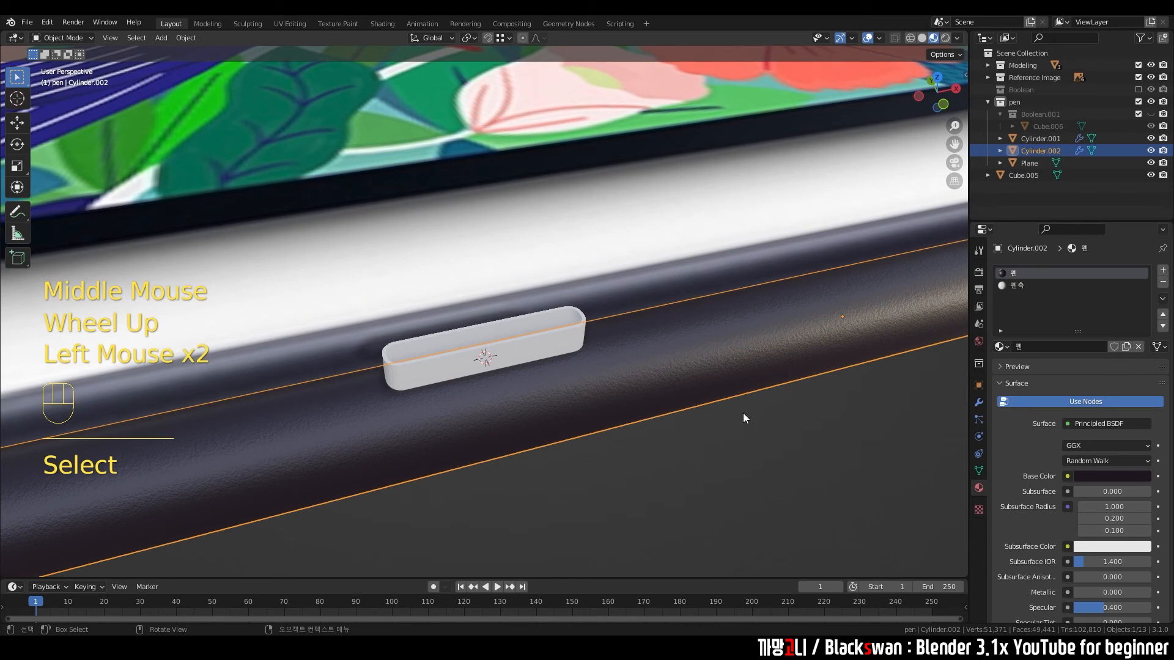
key("g")
left_click(561, 335)
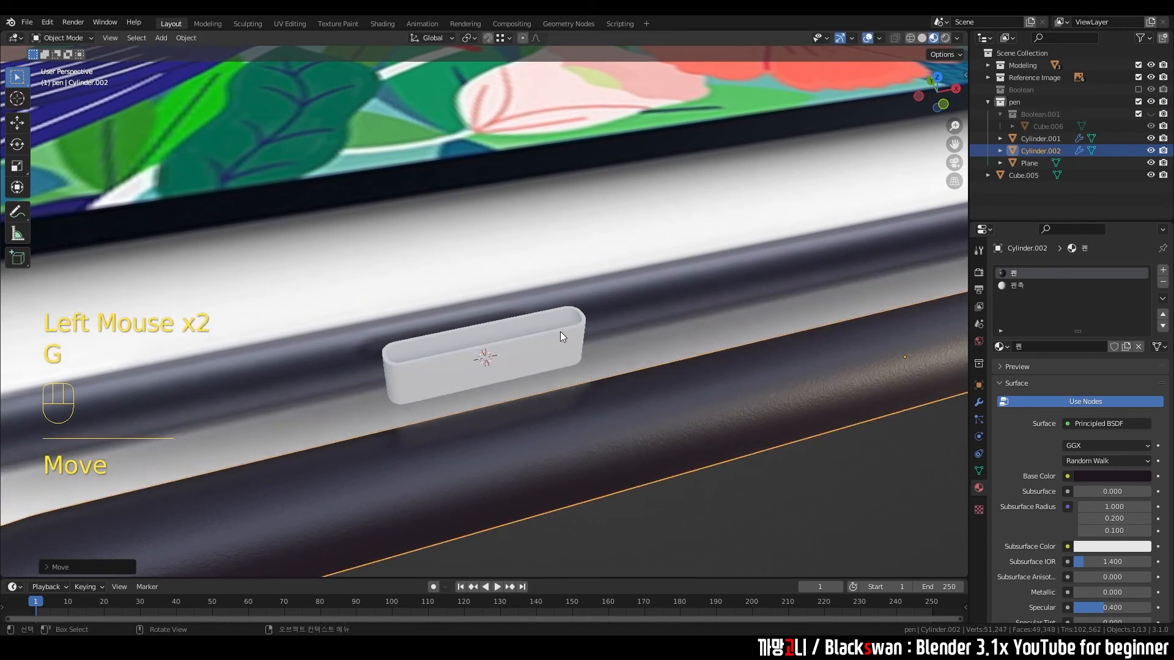
key("ctrl+z")
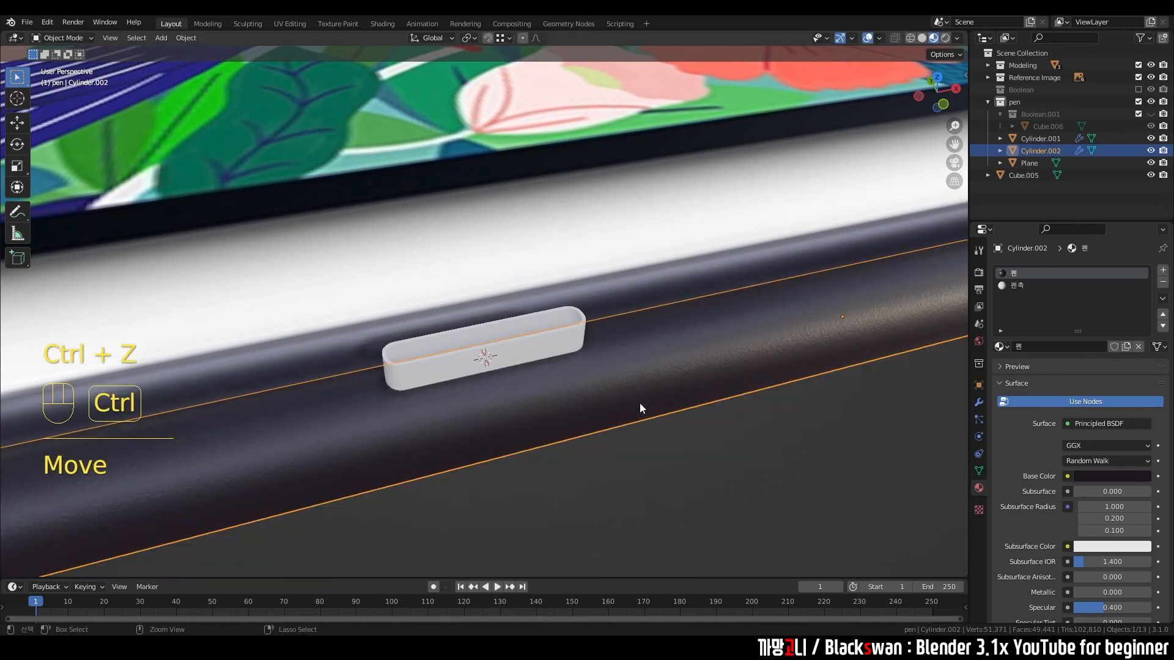
left_click(684, 409)
left_click_drag(540, 340, 629, 404)
left_click(629, 404)
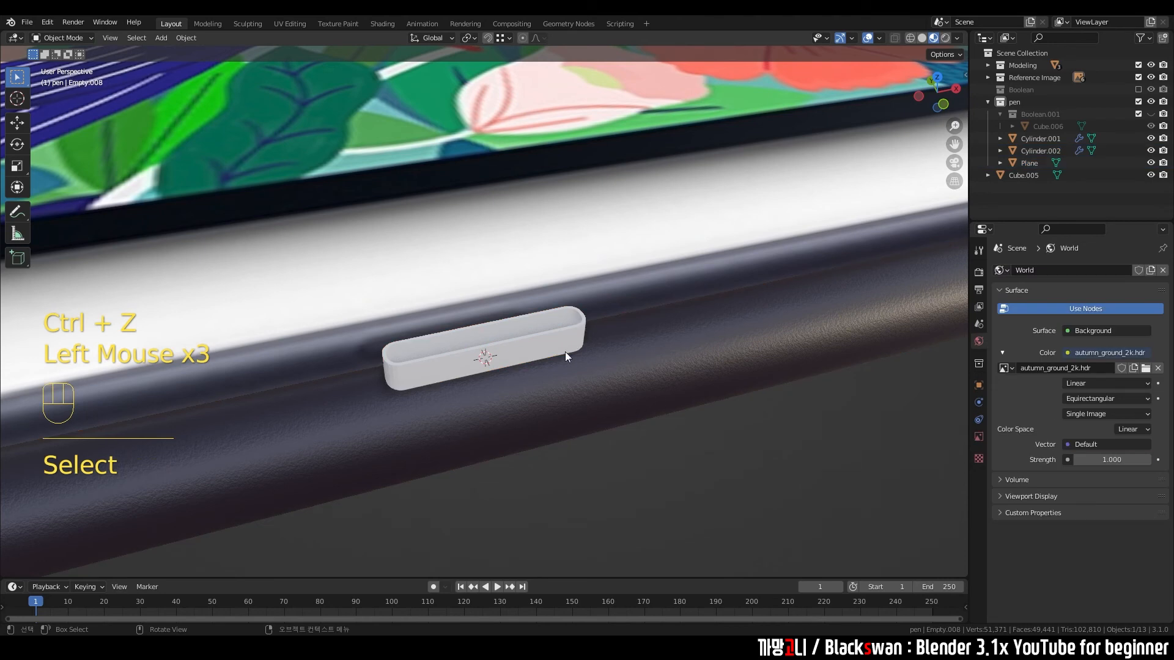
Step: Duplicate the pen body together with its groove cutter and place the copies beside the originals in the negative Y direction
key("grave")
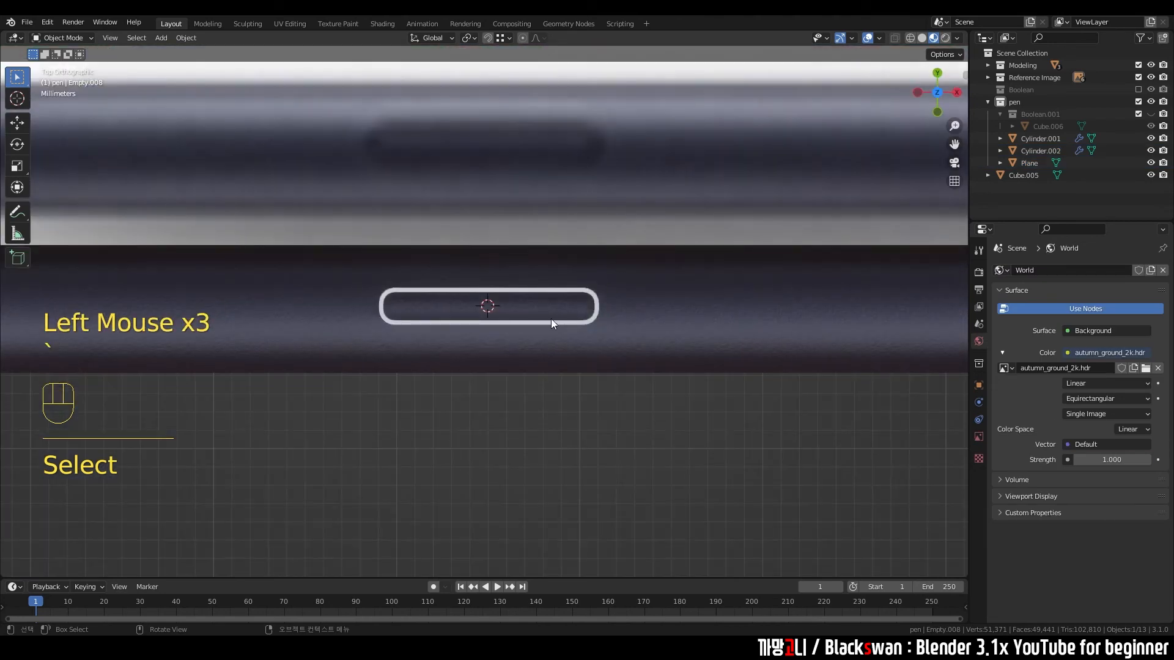
left_click(605, 345)
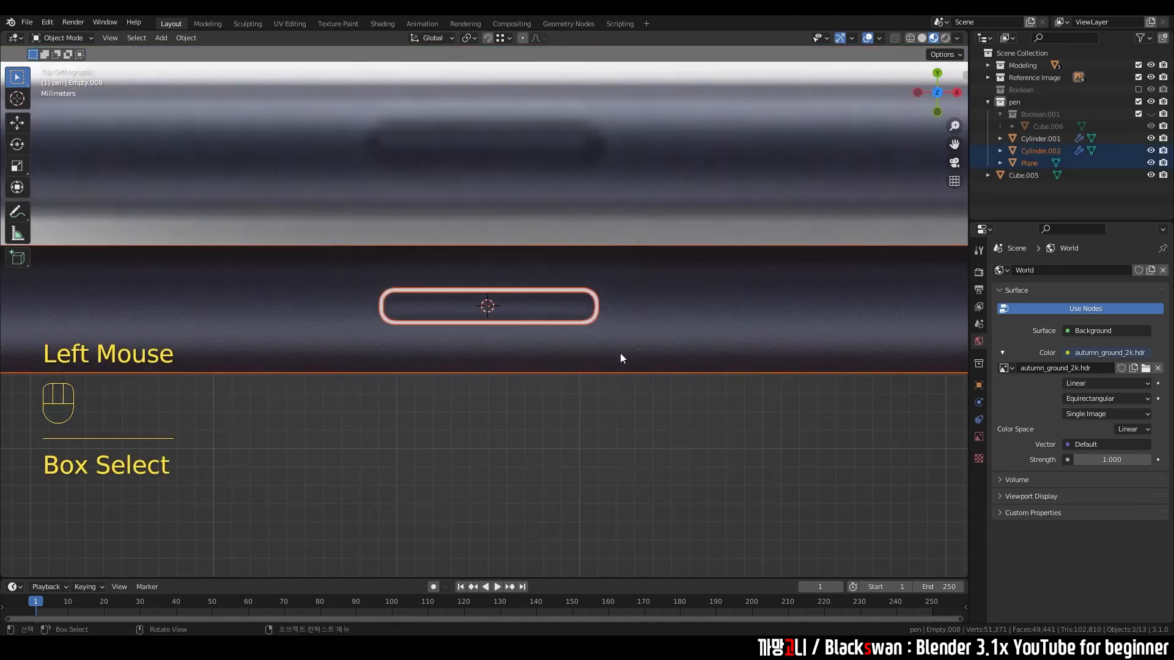
scroll(630, 331, "down", 2)
middle_click_drag(630, 347, 647, 307, "shift")
left_click_drag(533, 265, 555, 302)
scroll(575, 304, "up", 2)
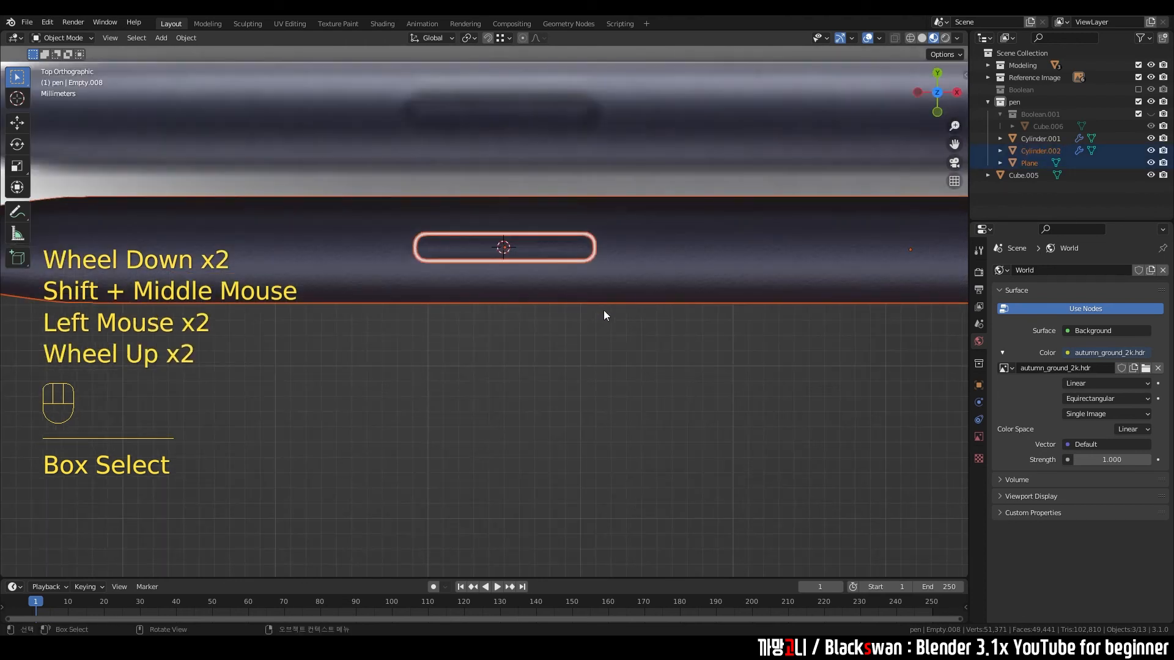
left_click(578, 260)
left_click(618, 275, "shift")
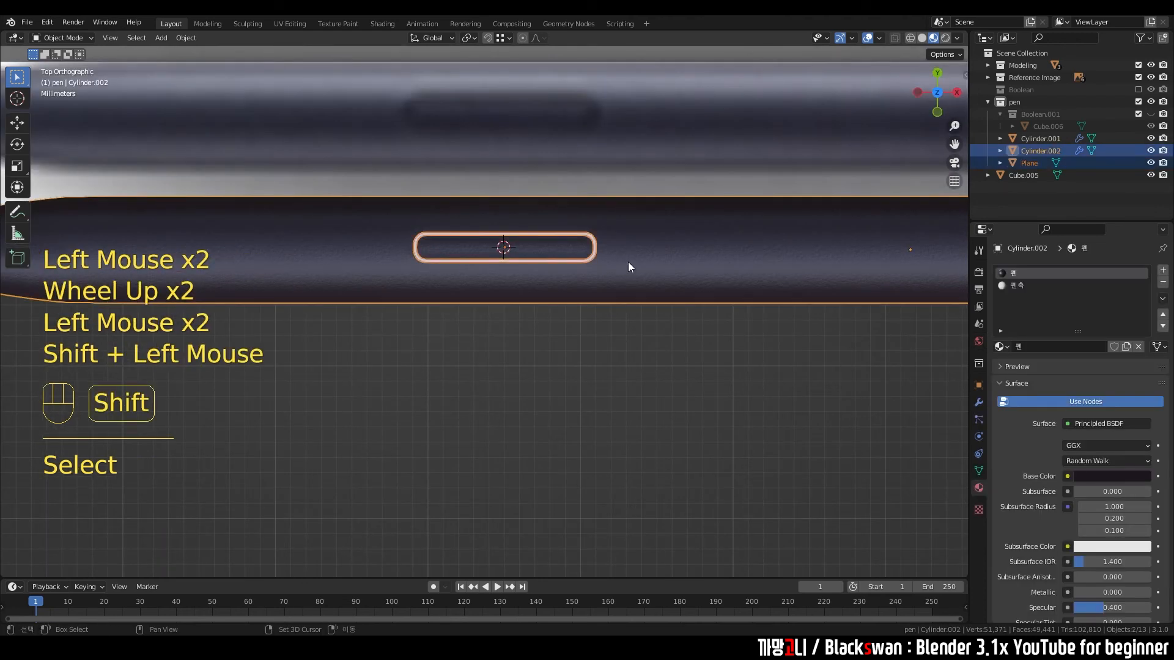
key("shift+d")
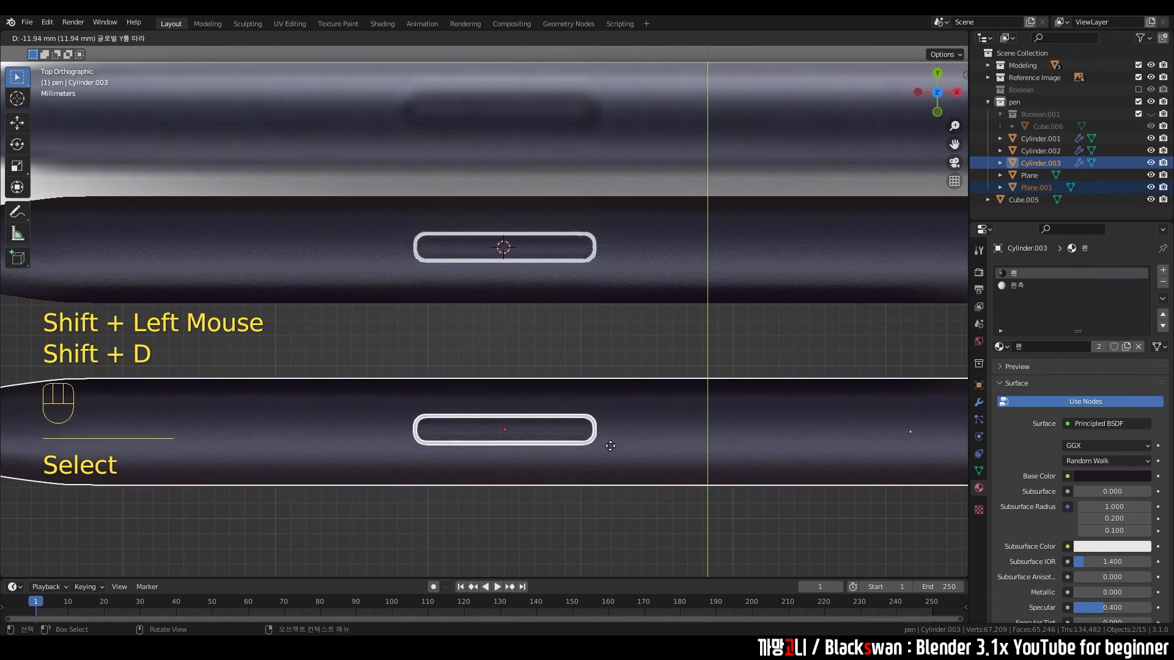
left_click(609, 474)
Step: Move the original pen body and its groove cutter into a new collection named pen_Backup
left_click(585, 255)
left_click(664, 295, "shift")
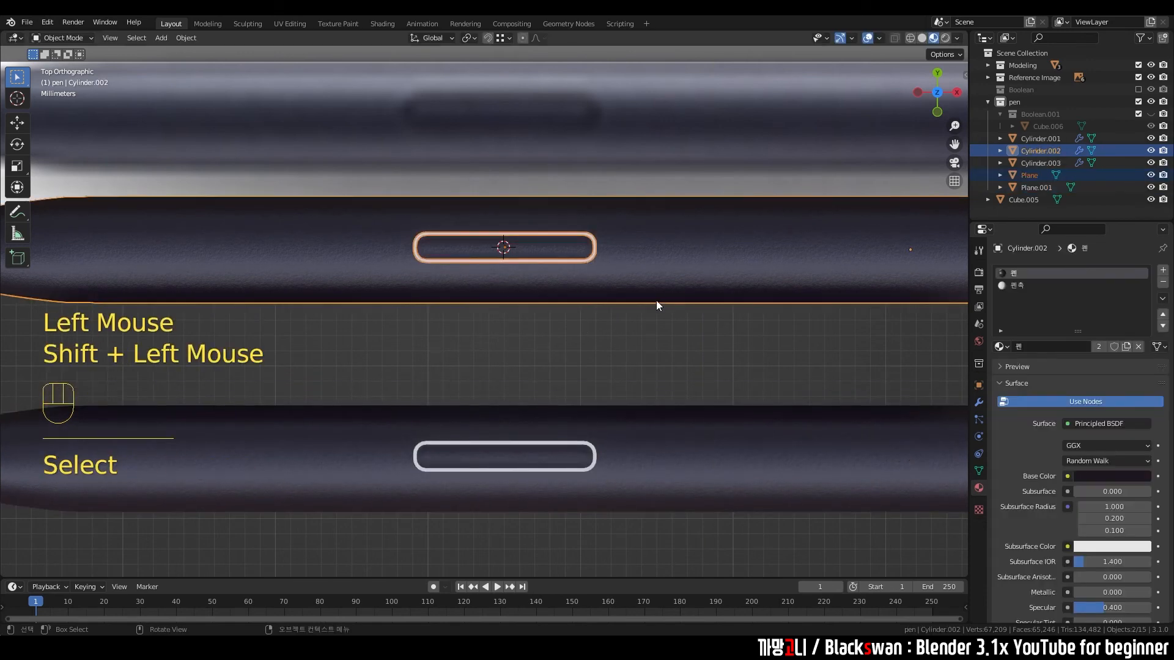
scroll(722, 257, "down", 3)
middle_click_drag(656, 275, 669, 246)
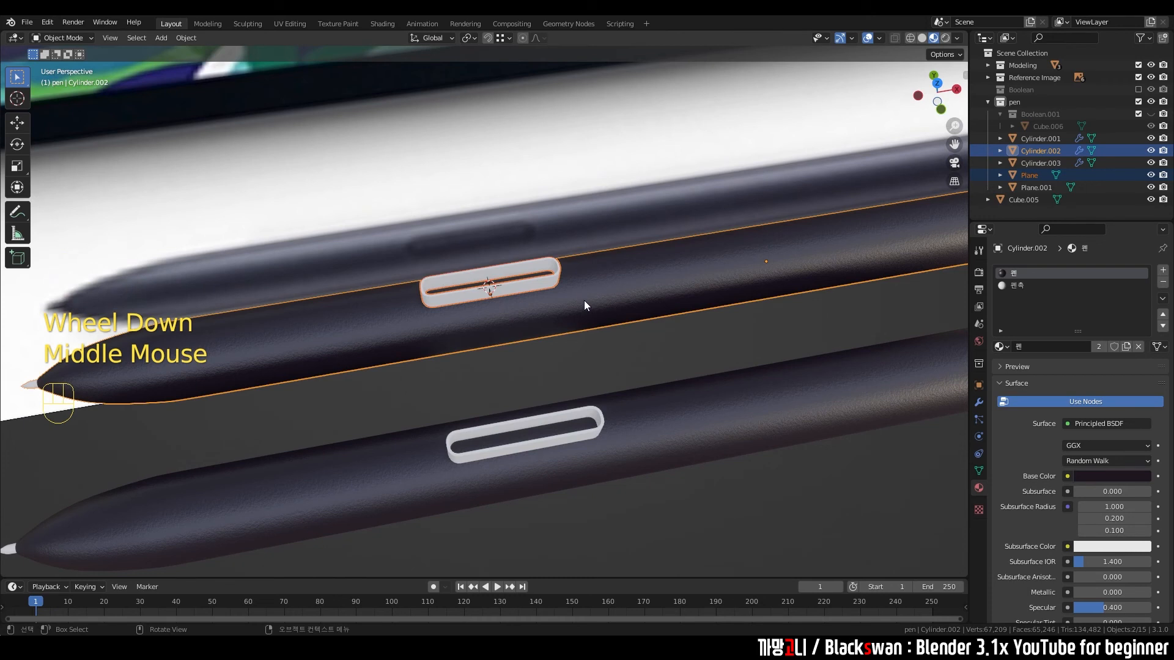
left_click(582, 328)
left_click(553, 285)
left_click(607, 296, "shift")
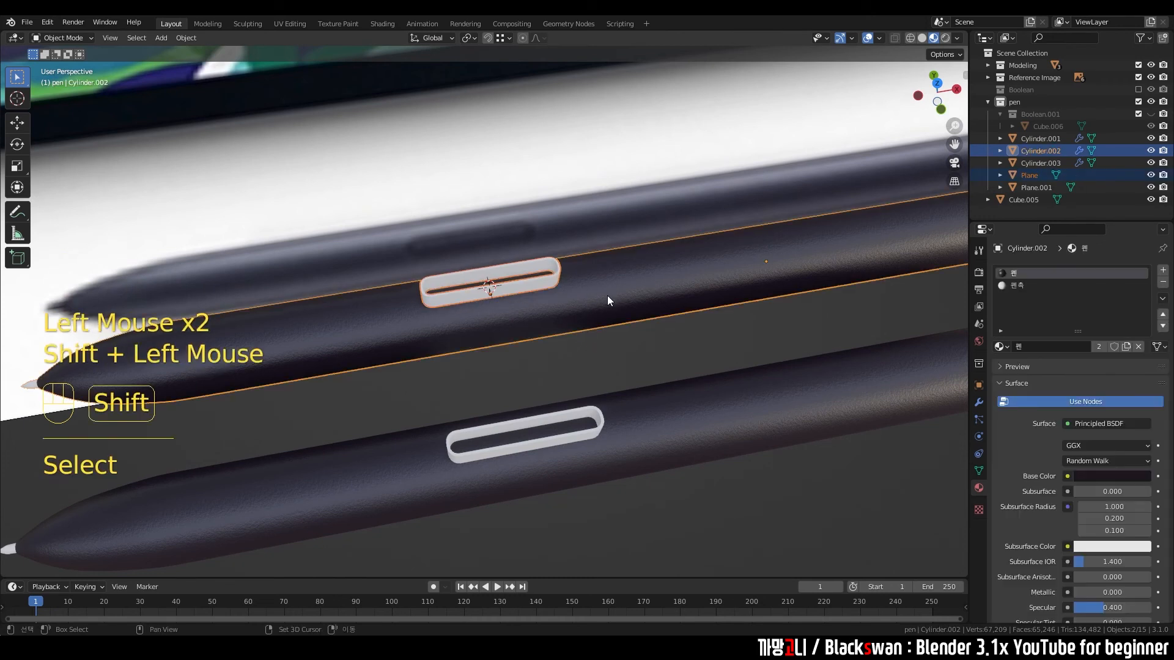
key("m")
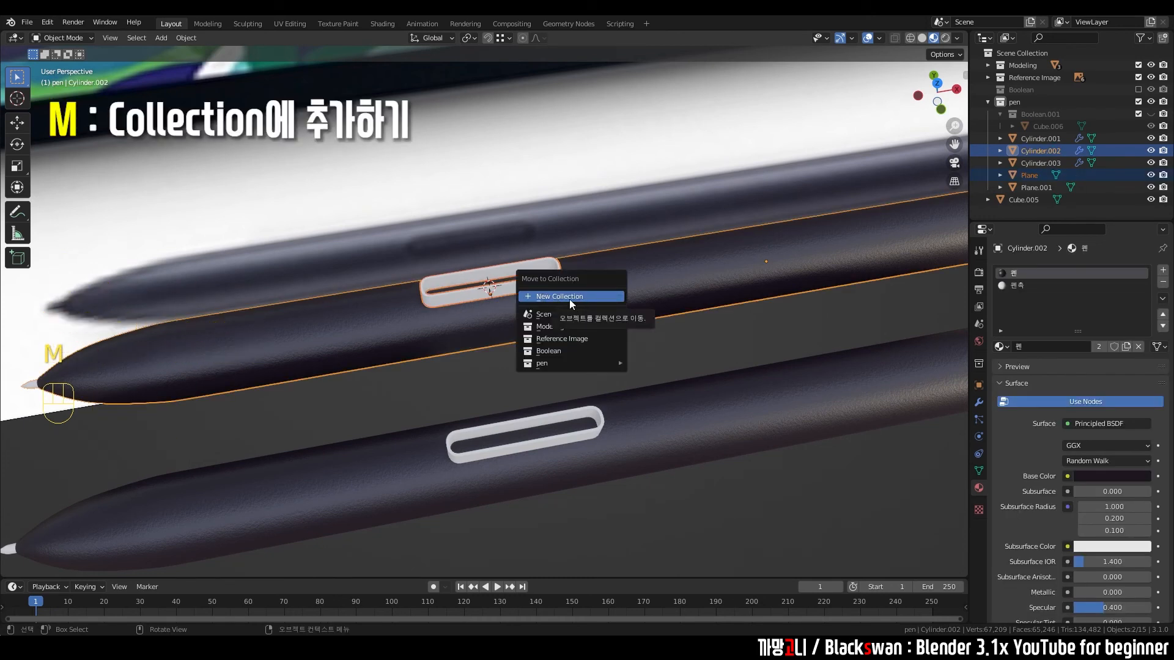
left_click(569, 298)
key("BackSpace")
key("BackSpace")
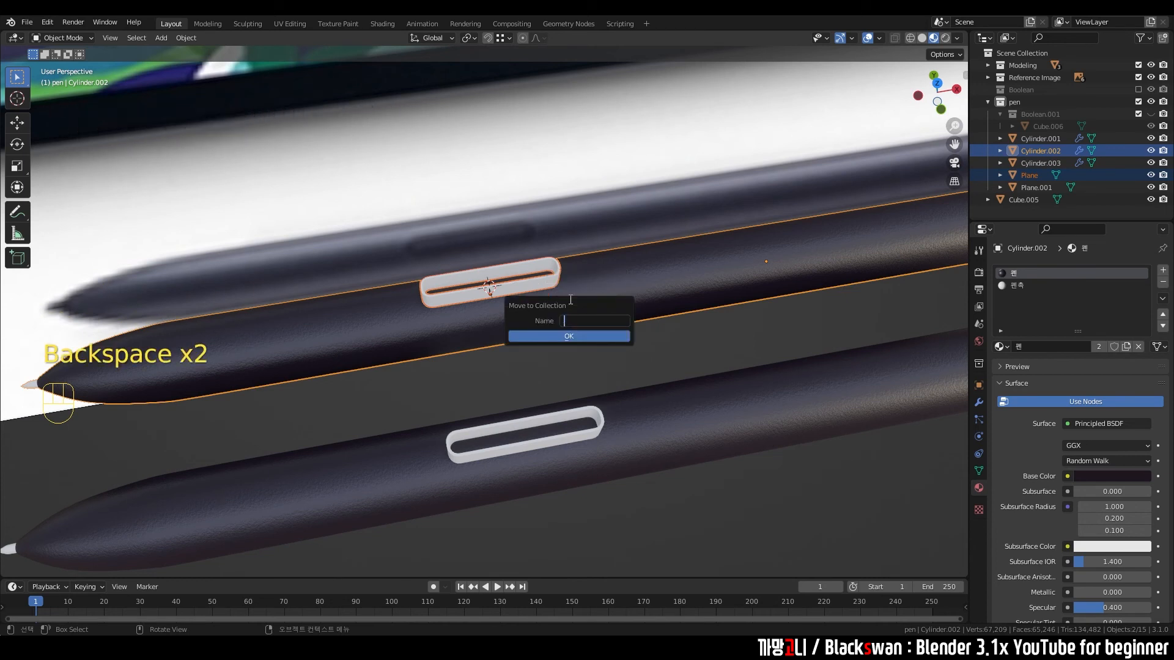
type("pen_Back")
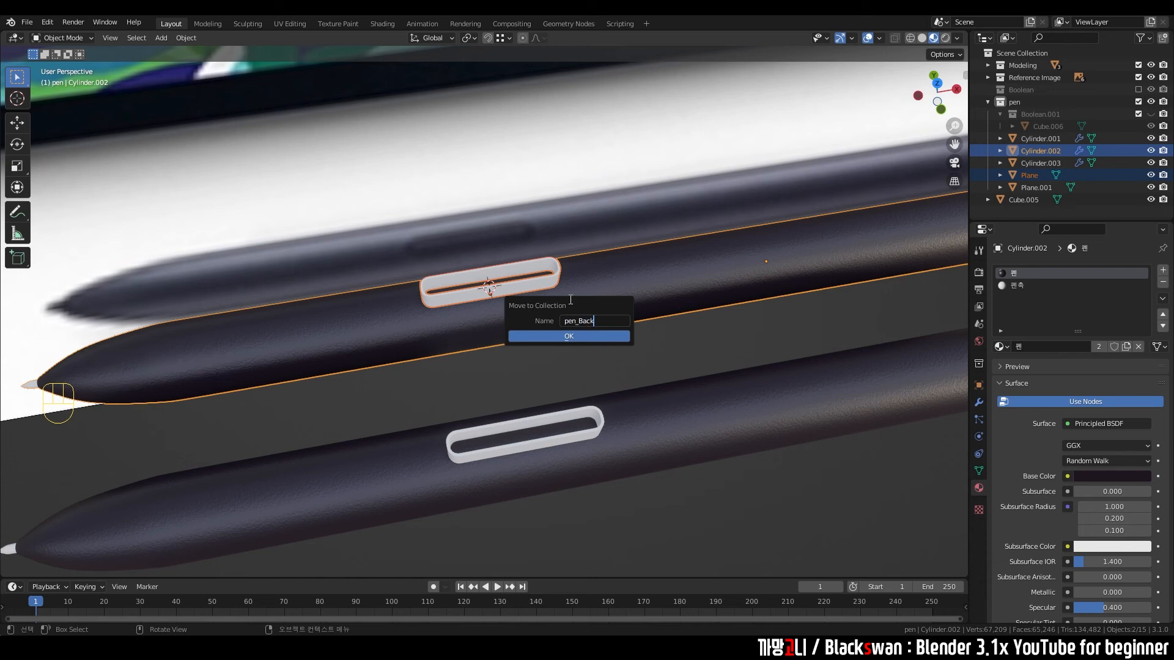
key("Return")
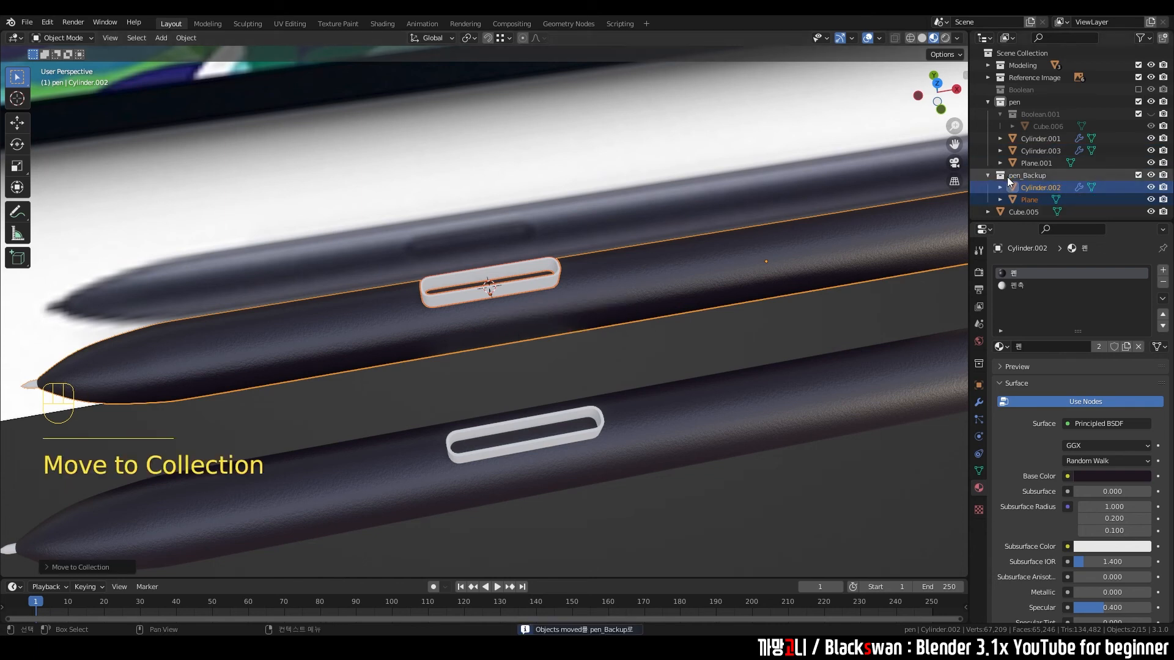
Step: Check the backup cutter's mesh in Edit Mode and leave the pen_Backup collection excluded from the view layer
scroll(1007, 177, "down", 1)
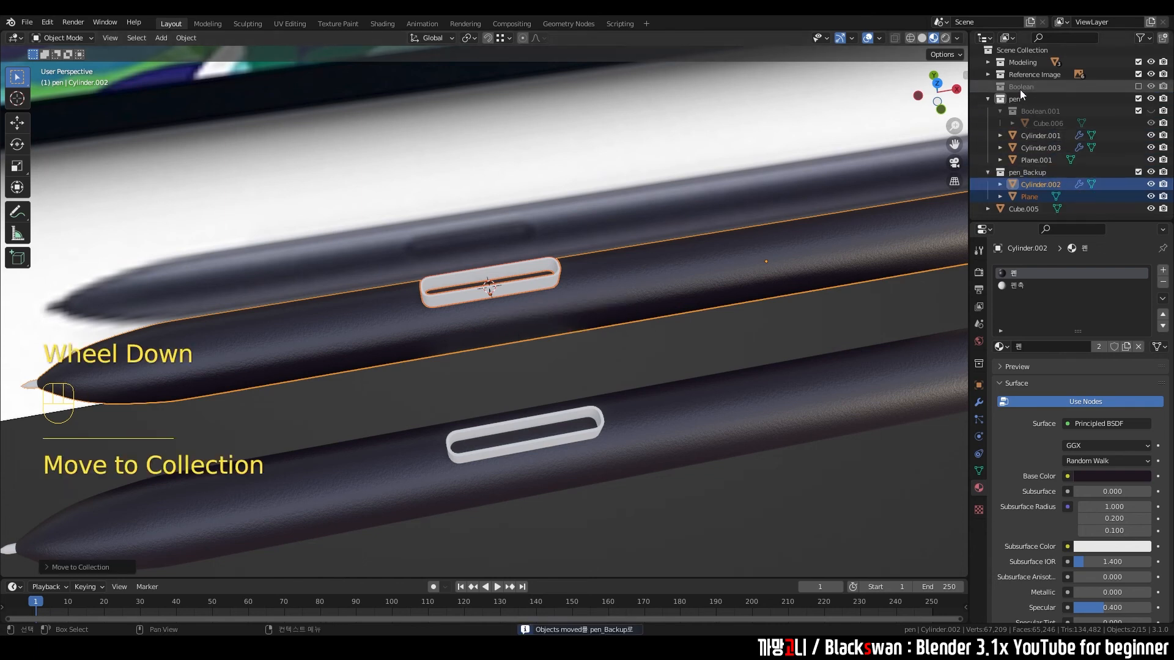
left_click(1032, 175)
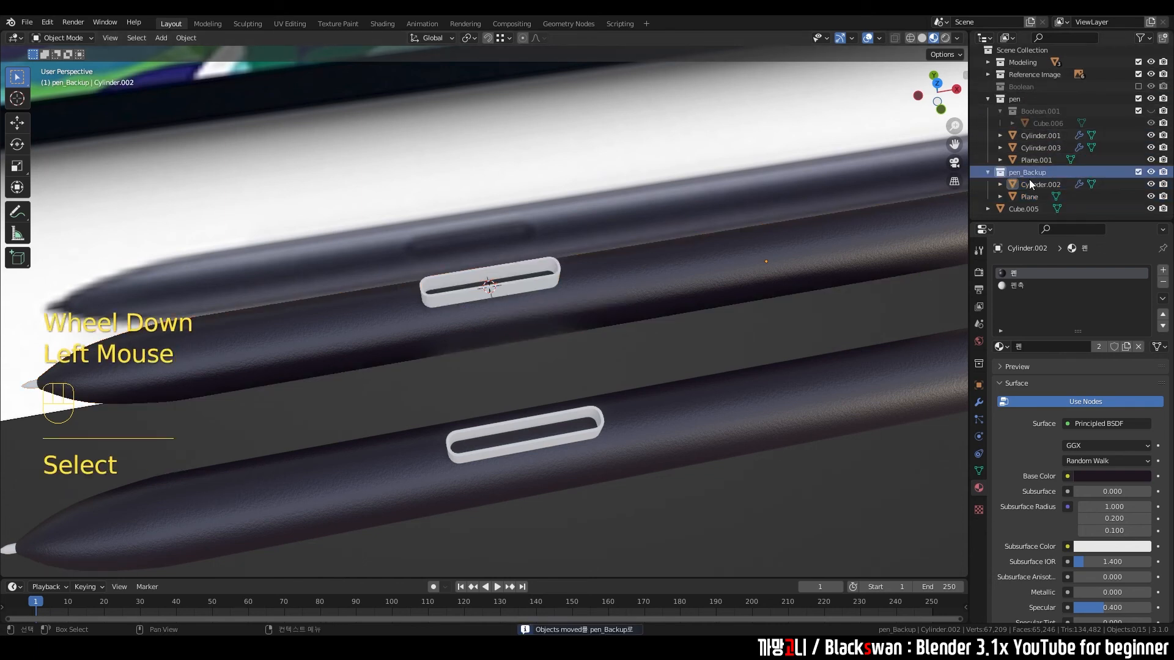
left_click(1139, 174)
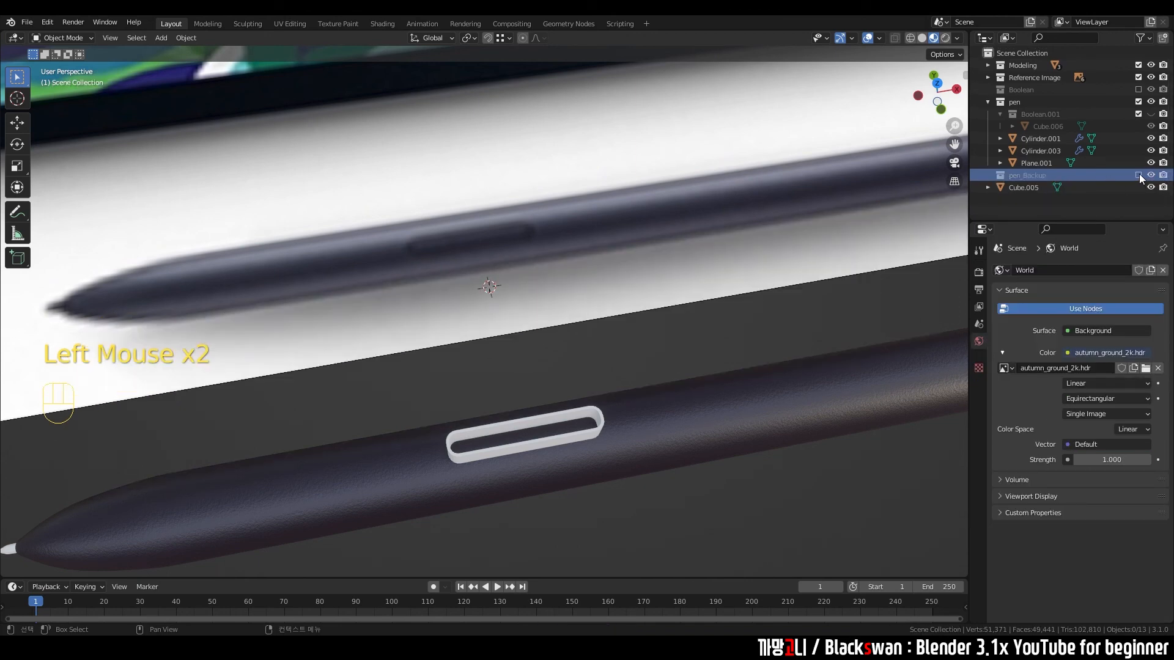
left_click(1139, 174)
left_click(556, 276)
key("Tab")
key("Tab")
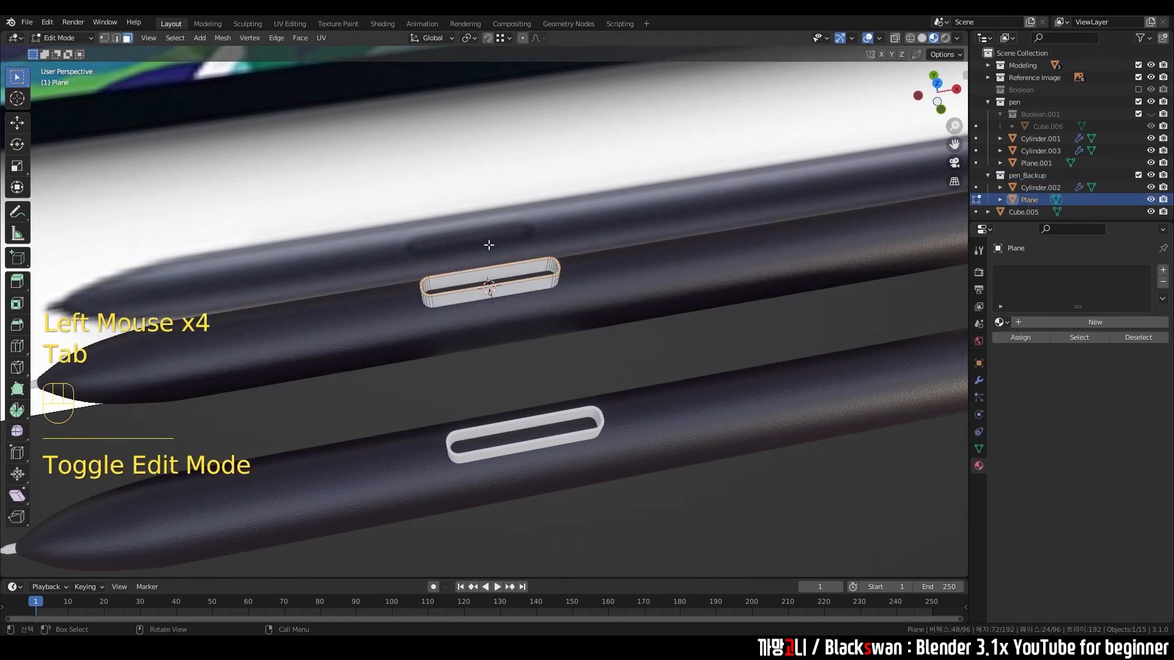
left_click(1138, 175)
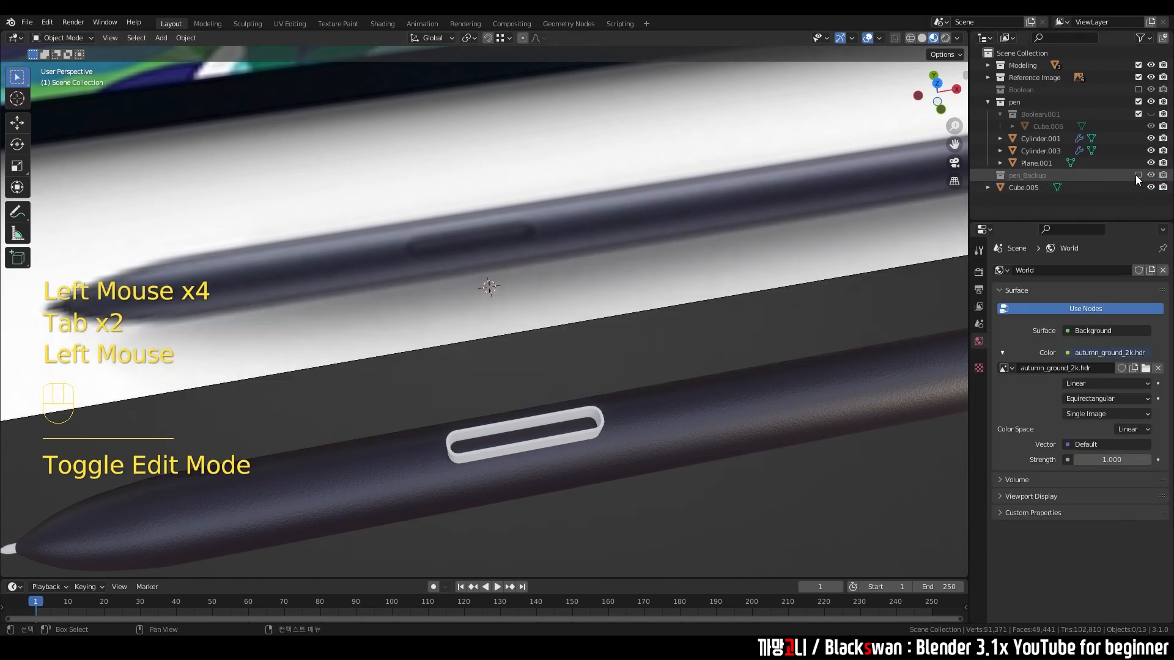
Step: Apply the Subdivision modifier and the Boolean modifier on the duplicated pen body
scroll(680, 295, "down", 2)
key("grave")
middle_click_drag(673, 300, 552, 291)
scroll(578, 343, "up", 2)
left_click(582, 335)
scroll(581, 339, "up", 2)
left_click(567, 435)
middle_click_drag(567, 434, 588, 398)
left_click(619, 363)
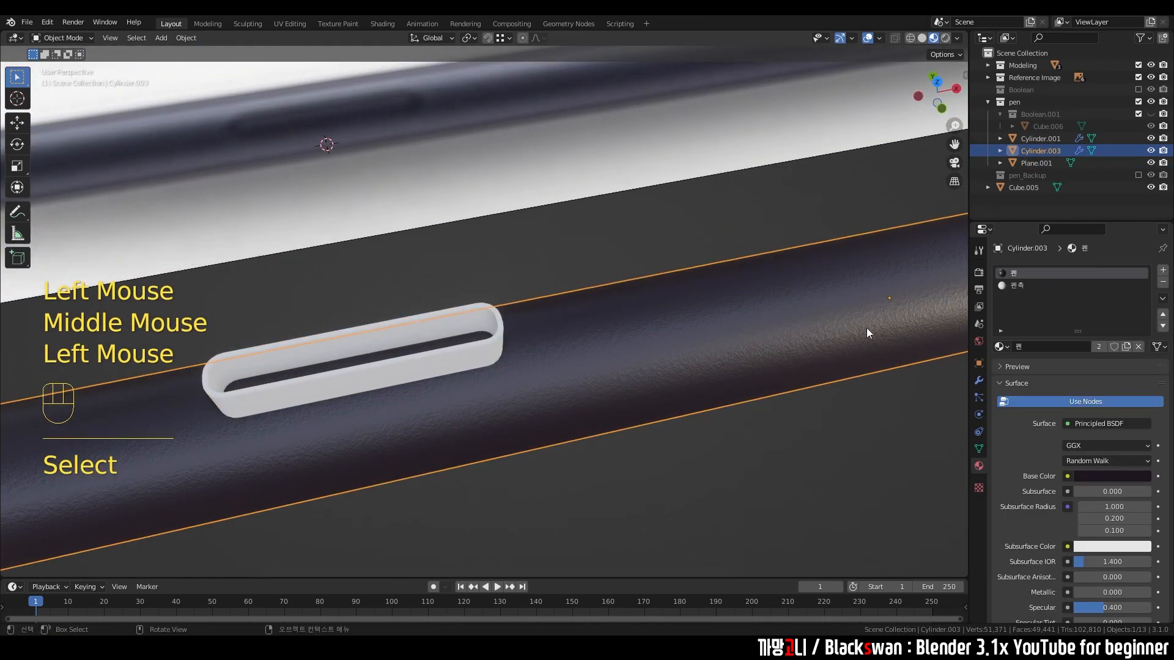
left_click(978, 380)
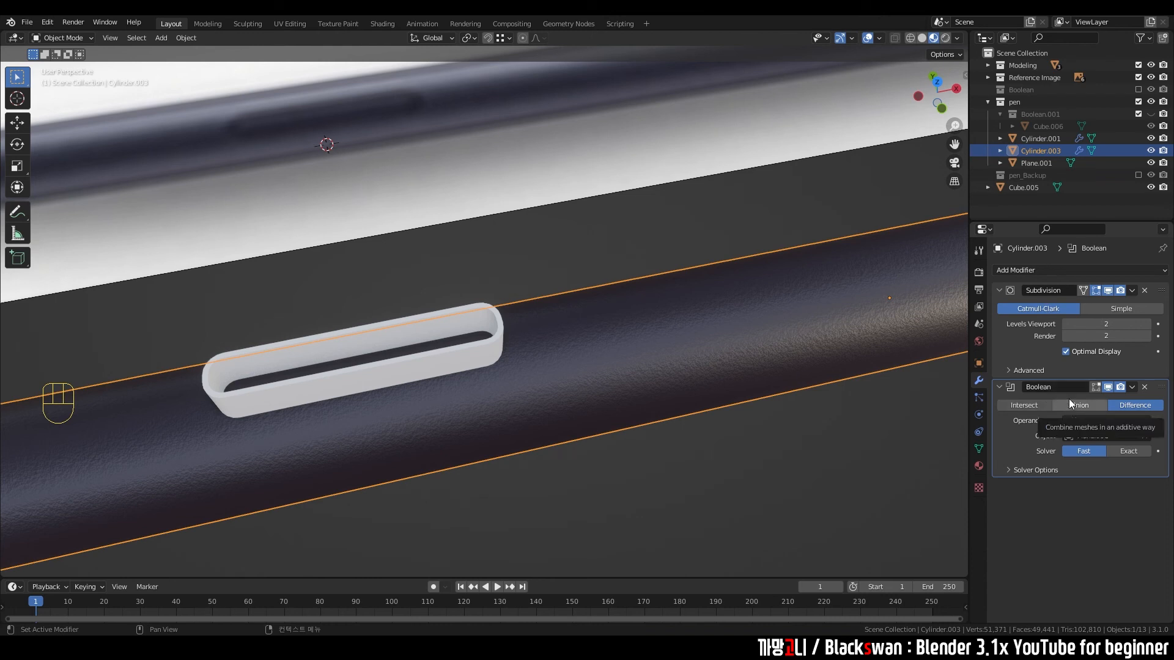
left_click(1132, 291)
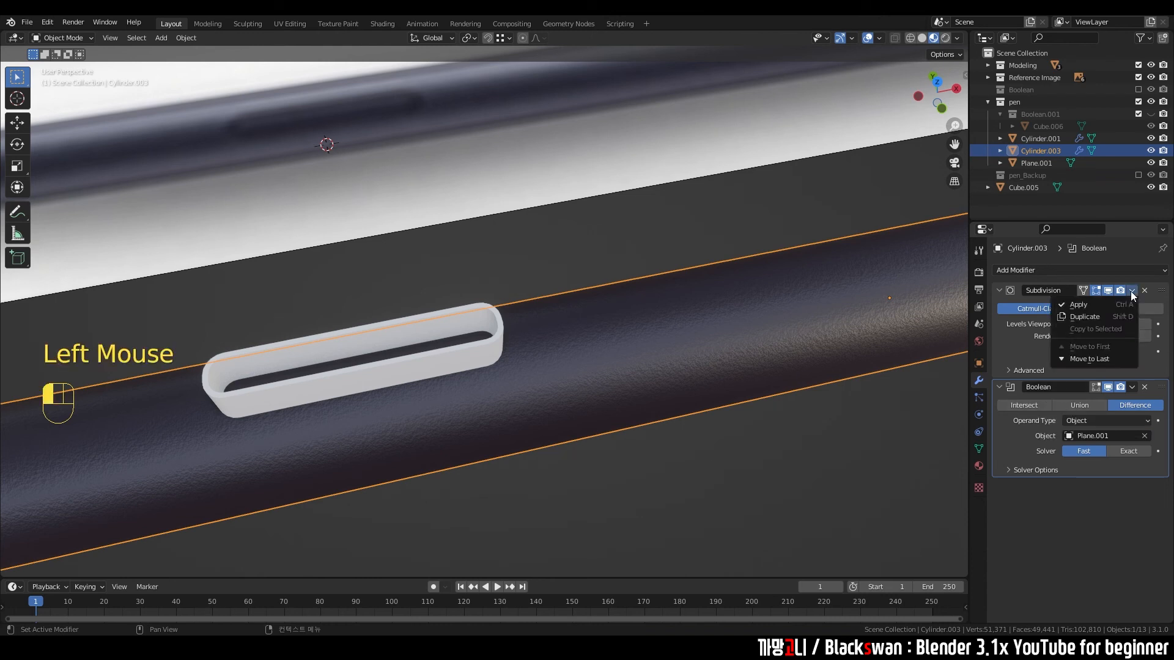
left_click(1097, 303)
left_click(1132, 291)
left_click(1110, 303)
left_click(754, 467)
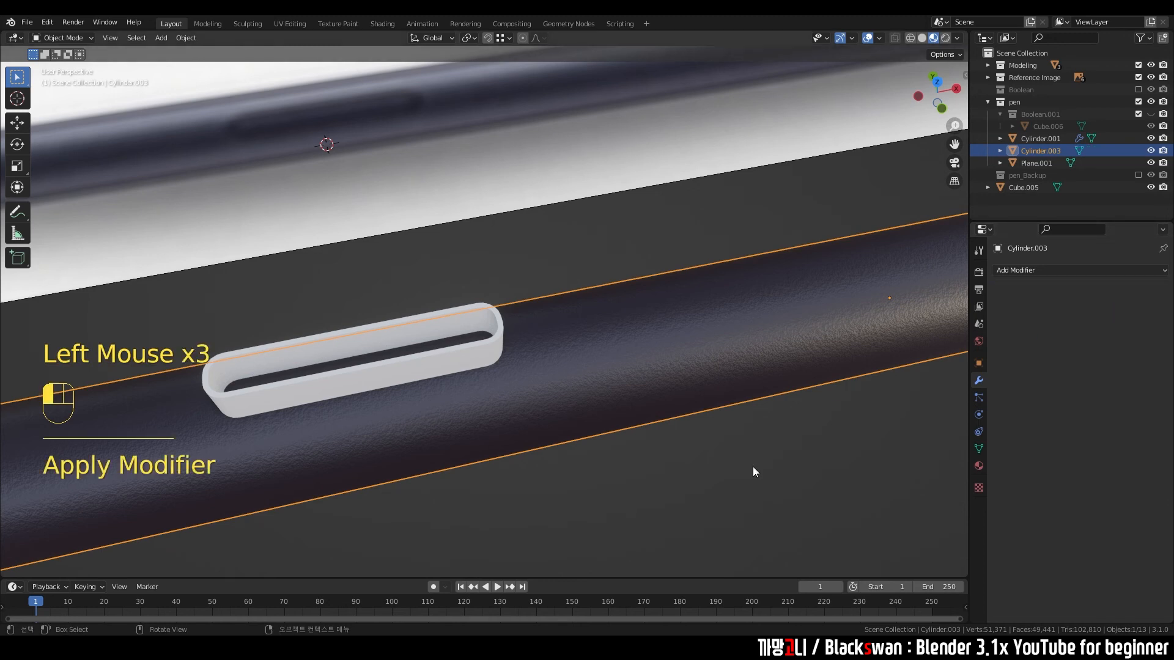
Step: Examine the duplicated pen body's mesh in Edit Mode, including the button groove area from the top
left_click(768, 339)
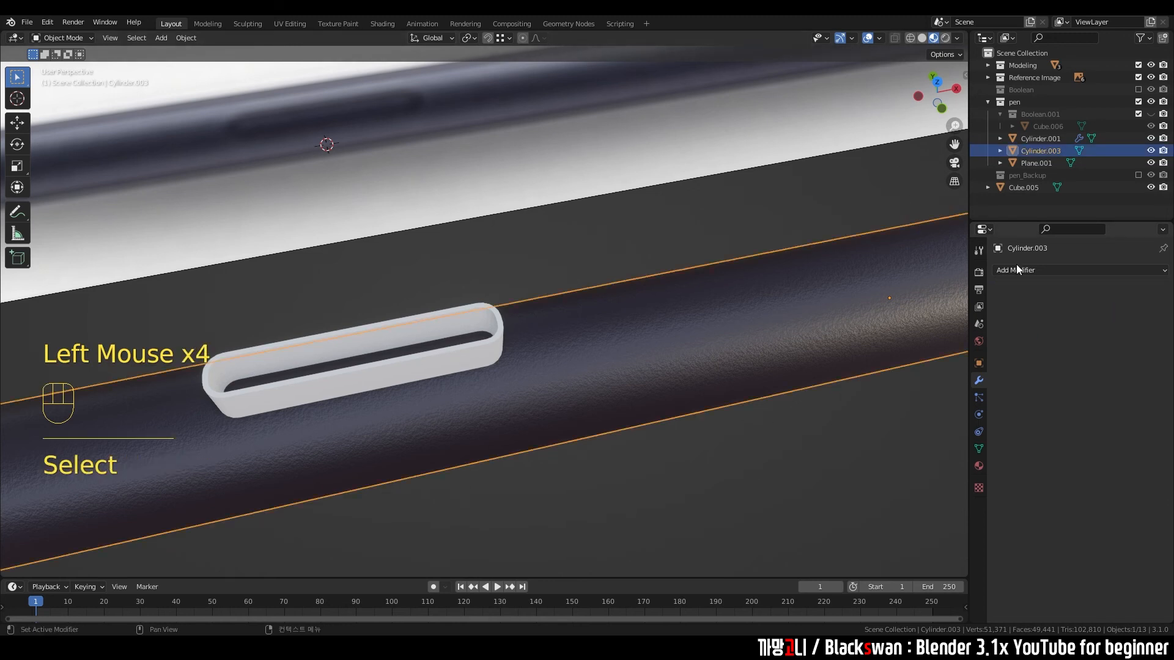
key("Tab")
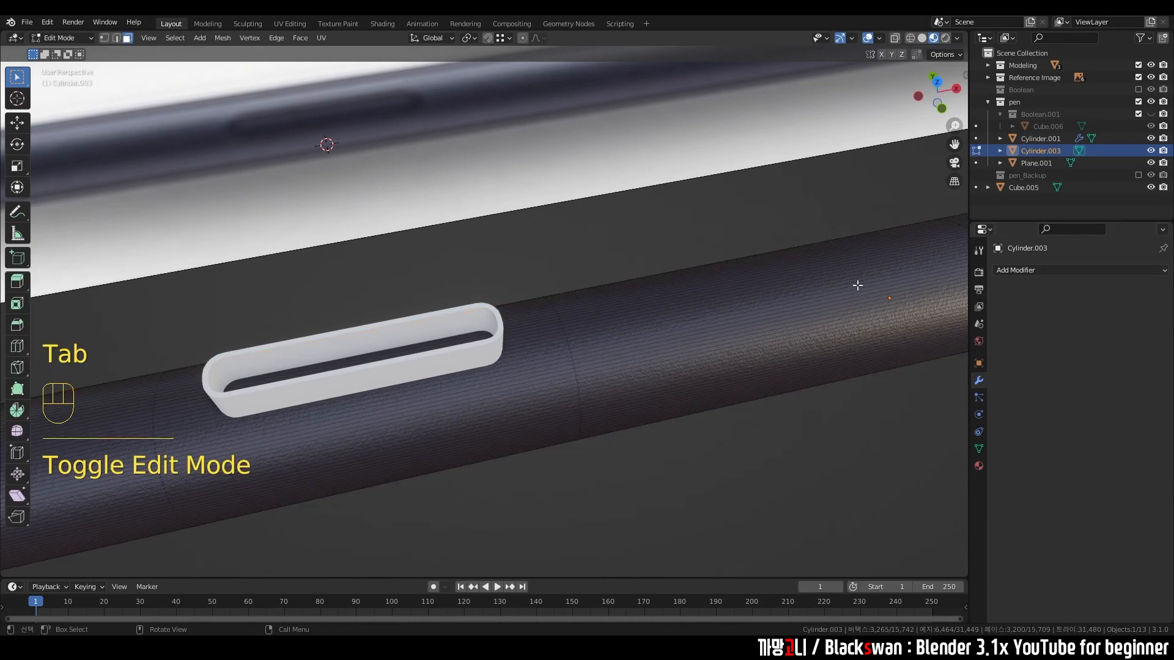
scroll(757, 332, "down", 3)
middle_click_drag(304, 362, 448, 390, "shift")
scroll(448, 390, "up", 1)
scroll(428, 394, "down", 1)
key("grave")
scroll(699, 157, "up", 2)
middle_click_drag(699, 157, 626, 233, "shift")
scroll(652, 283, "up", 2)
key("Tab")
Step: Move the duplicated groove cutter Plane.001 off the pen body in the positive Y direction and view the groove at an angle
left_click(624, 235)
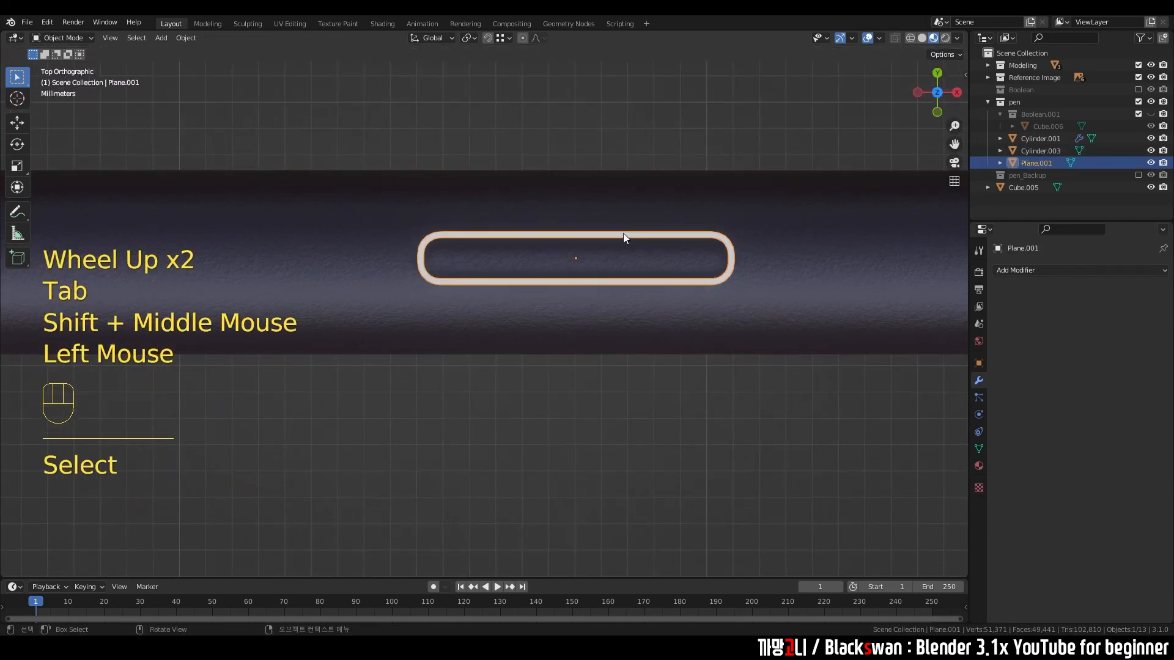
key("g")
left_click(640, 156)
middle_click_drag(580, 329, 629, 256)
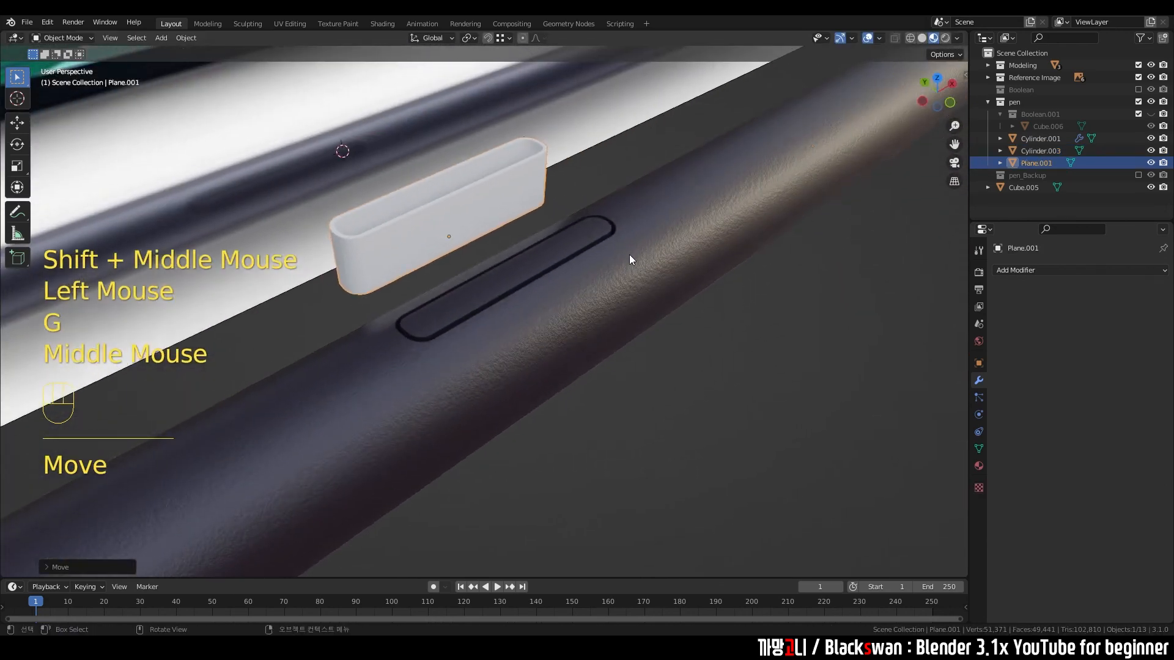
Step: Examine the mesh of pen body Cylinder.003 in Edit Mode and view its button groove from the top
left_click(626, 255)
key("Tab")
scroll(624, 254, "up", 3)
middle_click_drag(359, 336, 349, 385)
scroll(385, 293, "down", 1)
key("grave")
scroll(493, 247, "down", 2)
scroll(493, 248, "down", 1)
middle_click_drag(493, 248, 469, 345, "shift")
key("Tab")
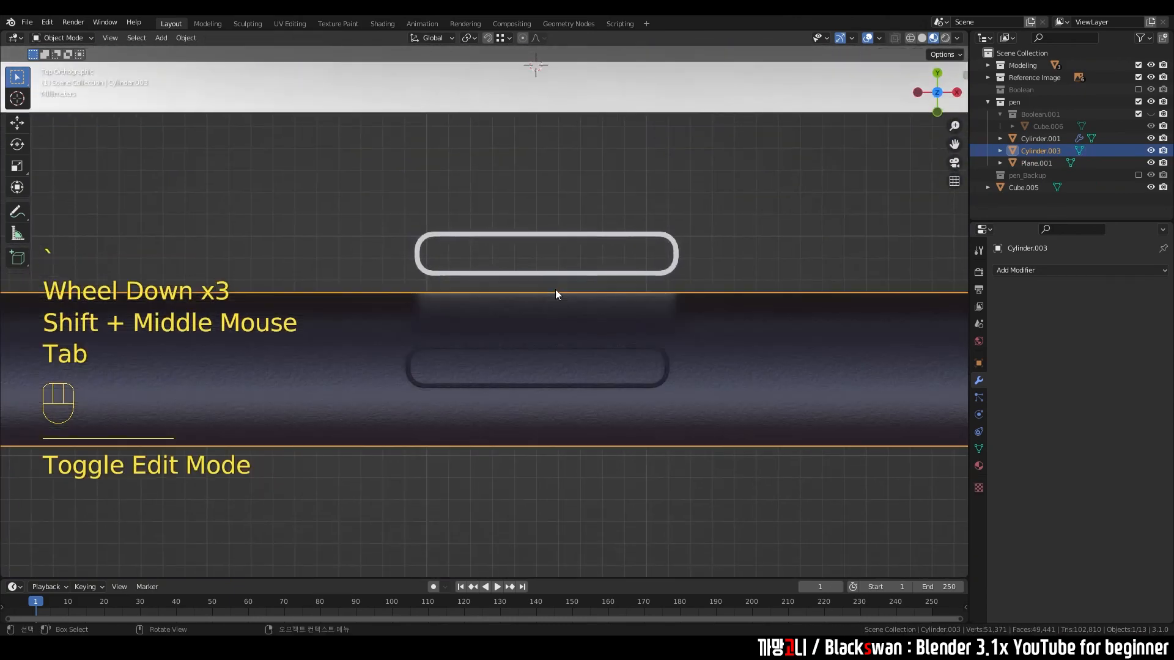
Step: Delete the leftover groove cutter Plane.001 beside the pen body
left_click(681, 256)
left_click(681, 256)
key("Delete")
Step: Rename the pen body Cylinder.003 as Spen
left_click(645, 346)
key("F2")
key("BackSpace")
key("BackSpace")
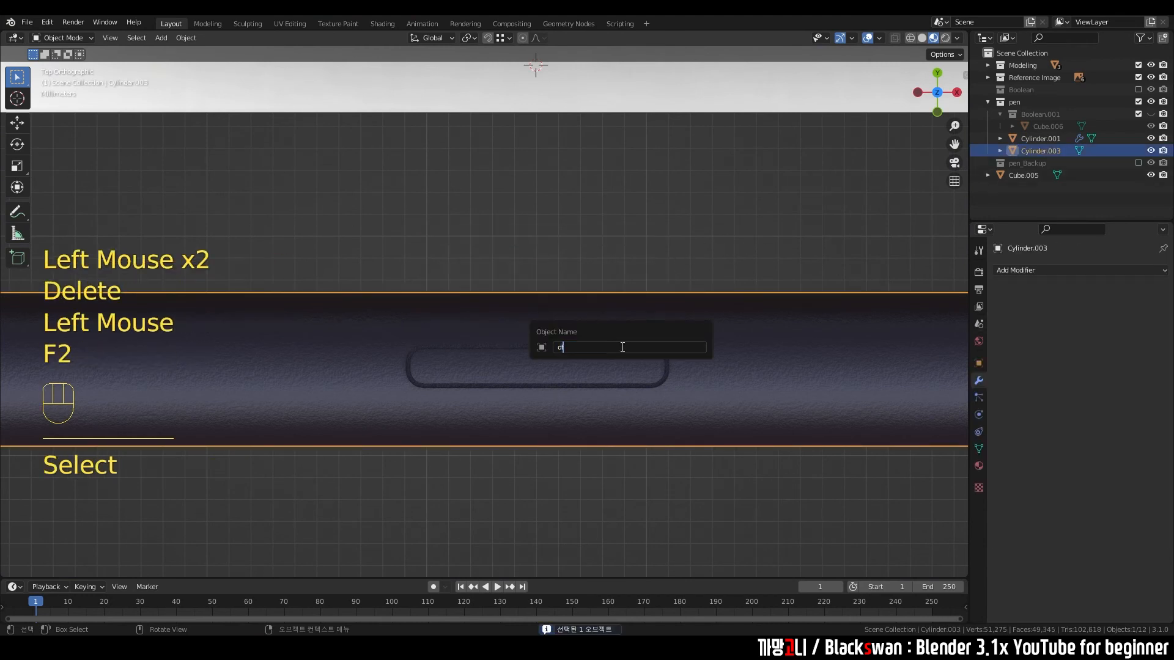
type("Sper")
key("Return")
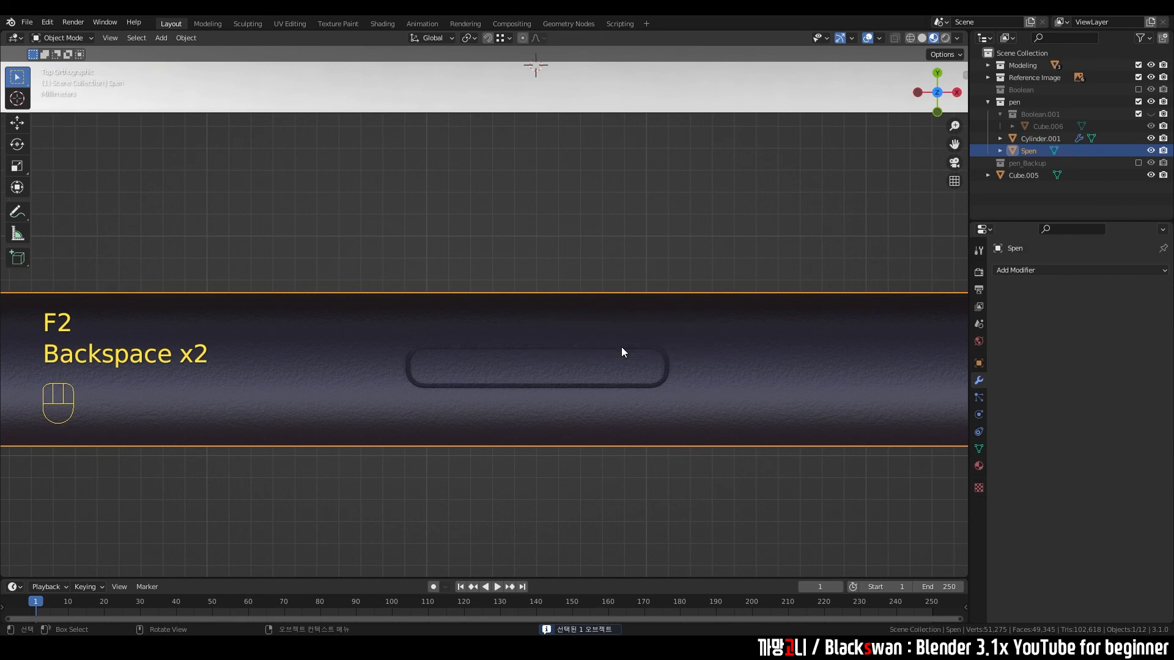
Step: Try moving the Spen object freely and undo the move
left_click(607, 216)
left_click(629, 324)
scroll(569, 384, "down", 3)
middle_click_drag(569, 384, 746, 366)
key("g")
key("ctrl+z")
Step: Check the Spen mesh in Edit Mode along the whole pen, from an angle and from the top
scroll(604, 354, "down", 2)
middle_click_drag(604, 353, 541, 383)
key("Tab")
key("Tab")
scroll(541, 383, "down", 1)
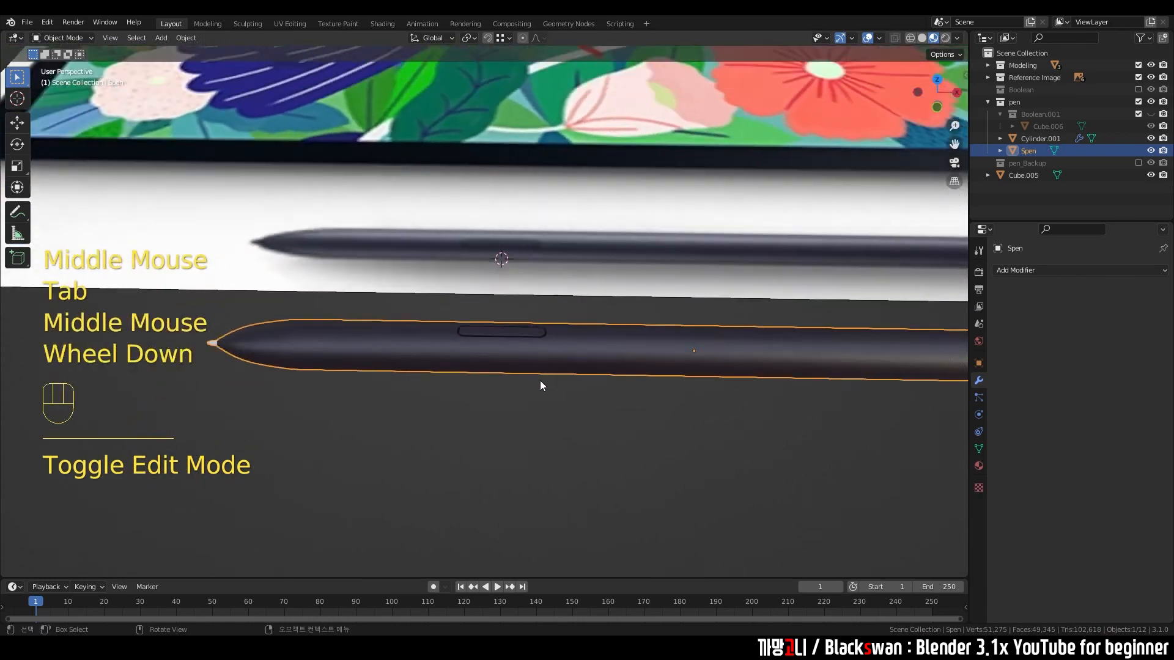
scroll(541, 383, "down", 1)
key("Tab")
key("Tab")
middle_click_drag(666, 353, 650, 409, "shift")
key("Tab")
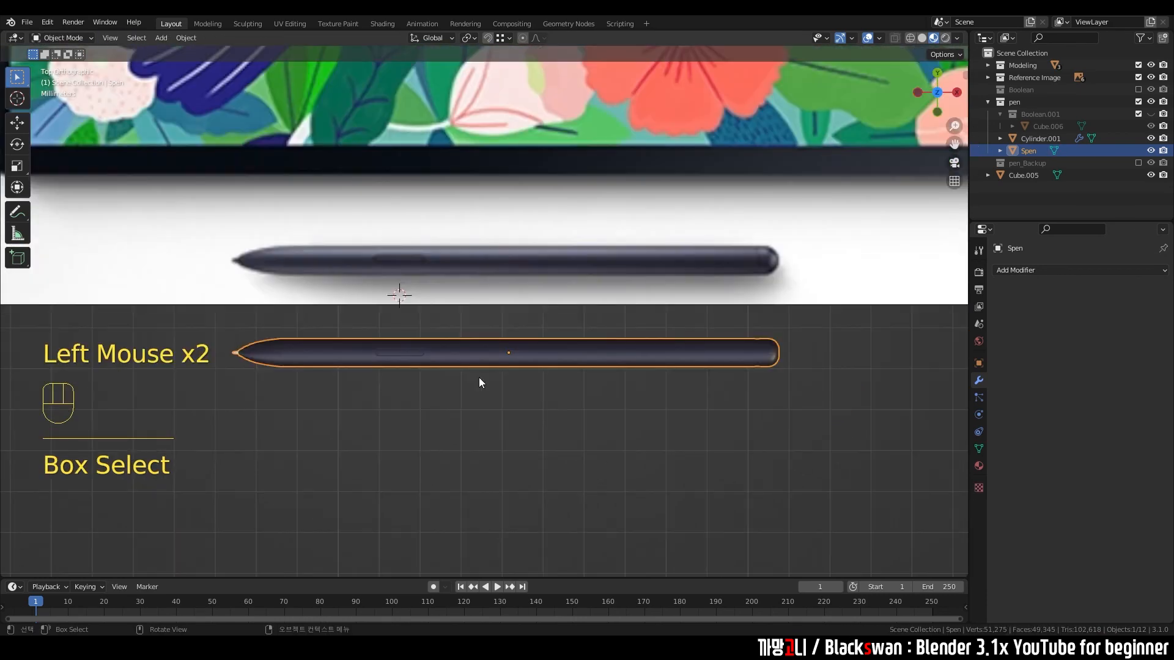
Step: Move Spen in top view from beside the reference image onto the tablet, along its front long edge
left_click(515, 417)
left_click_drag(220, 336, 831, 393)
left_click(695, 354)
left_click_drag(695, 354, 618, 357)
left_click(617, 358)
scroll(612, 358, "down", 3)
middle_click_drag(546, 356, 466, 474, "shift")
key("g")
left_click(720, 267)
scroll(707, 259, "up", 1)
scroll(707, 264, "up", 1, "shift")
middle_click_drag(707, 264, 464, 420, "shift")
key("g")
left_click(538, 375)
Step: Raise Spen in front view so that it sits just above the tablet's top surface
middle_click_drag(538, 375, 542, 337, "shift")
scroll(550, 346, "up", 3)
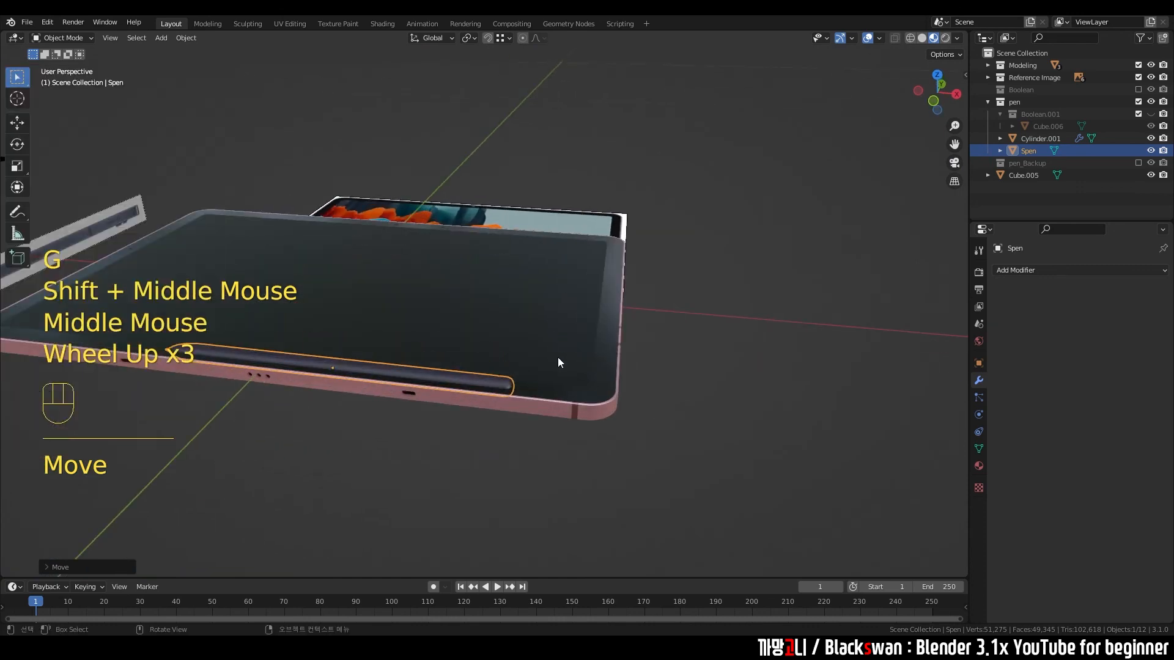
scroll(570, 391, "up", 1)
mouse_move(570, 391)
middle_mouse_down("shift")
mouse_move(586, 420)
mouse_move(578, 413)
middle_mouse_up("shift")
key("grave")
scroll(471, 305, "up", 1)
scroll(471, 309, "up", 3)
key("g")
left_click(675, 270)
scroll(675, 269, "up", 2)
middle_click_drag(675, 270, 313, 367, "shift")
scroll(657, 432, "up", 1)
key("g")
left_click(680, 411)
key("g")
left_click(602, 354)
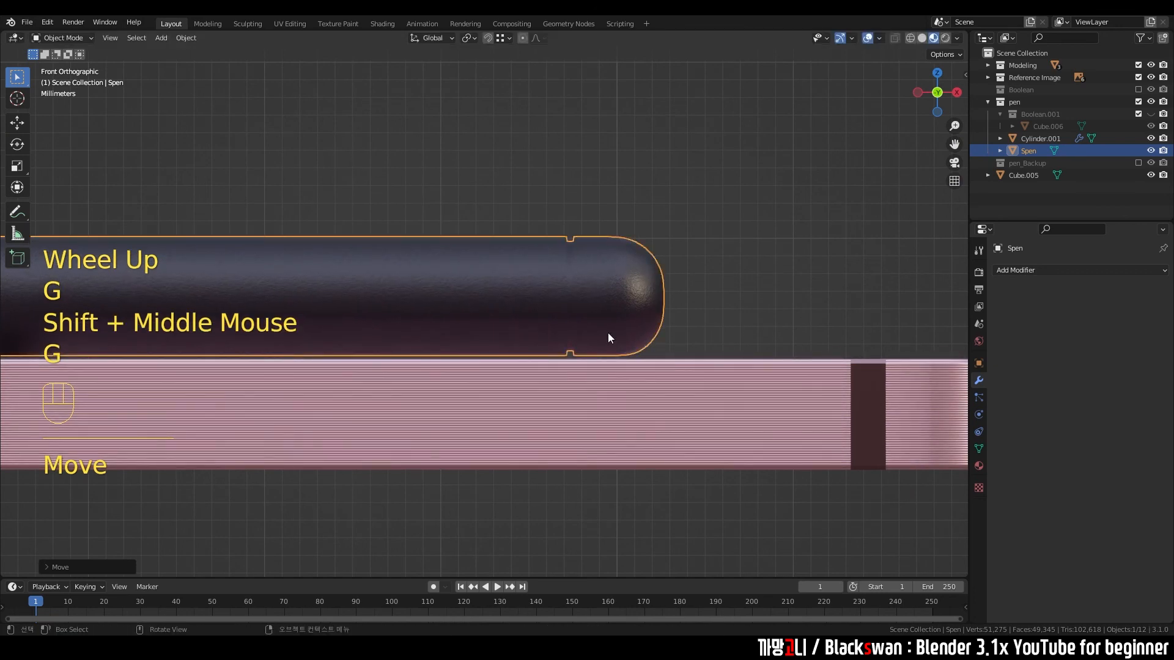
Step: Move Spen inward on the tablet in top view and rotate it clockwise to lie diagonally across the screen
key("grave")
scroll(619, 232, "down", 5)
middle_click_drag(510, 336, 554, 319, "shift")
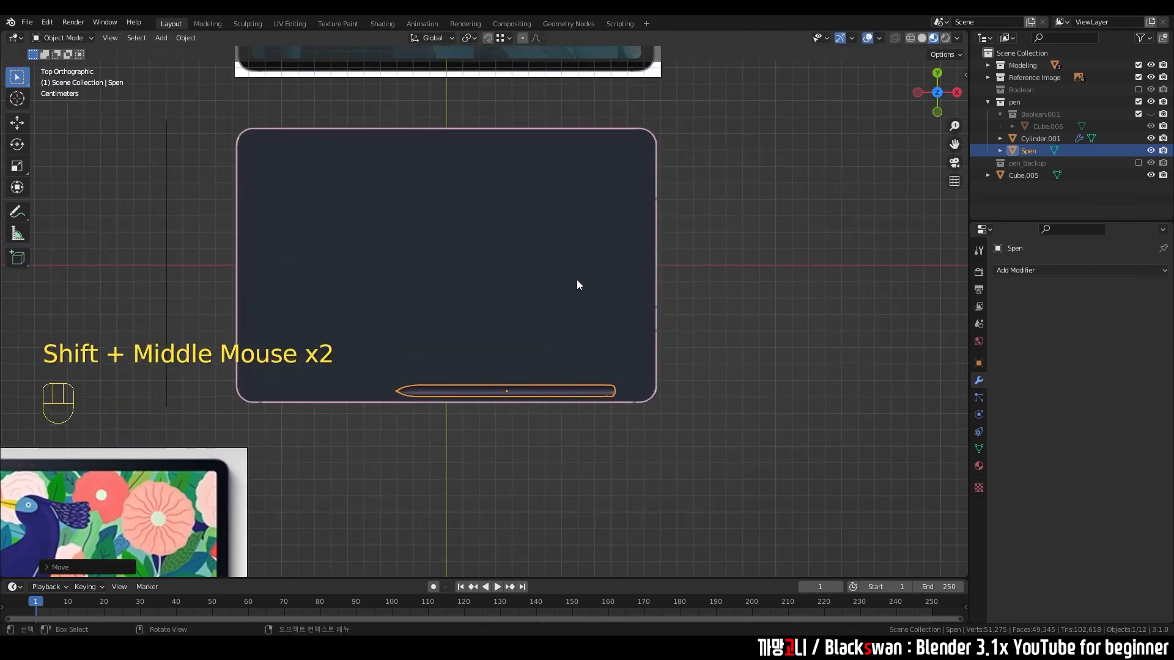
key("g")
left_click(582, 299)
key("r")
left_click(717, 429)
key("g")
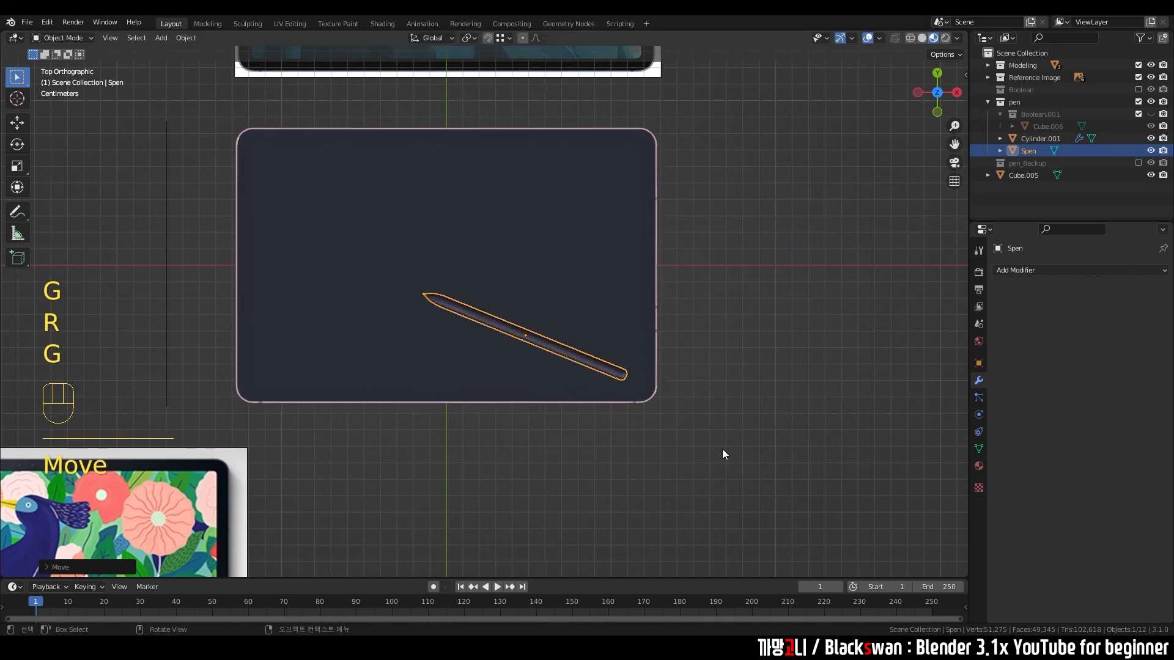
left_click(719, 438)
Step: Shift Spen in the positive X direction so that its rounded end overhangs the tablet's front corner
scroll(753, 369, "up", 1)
key("Tab")
key("Tab")
left_click(753, 361)
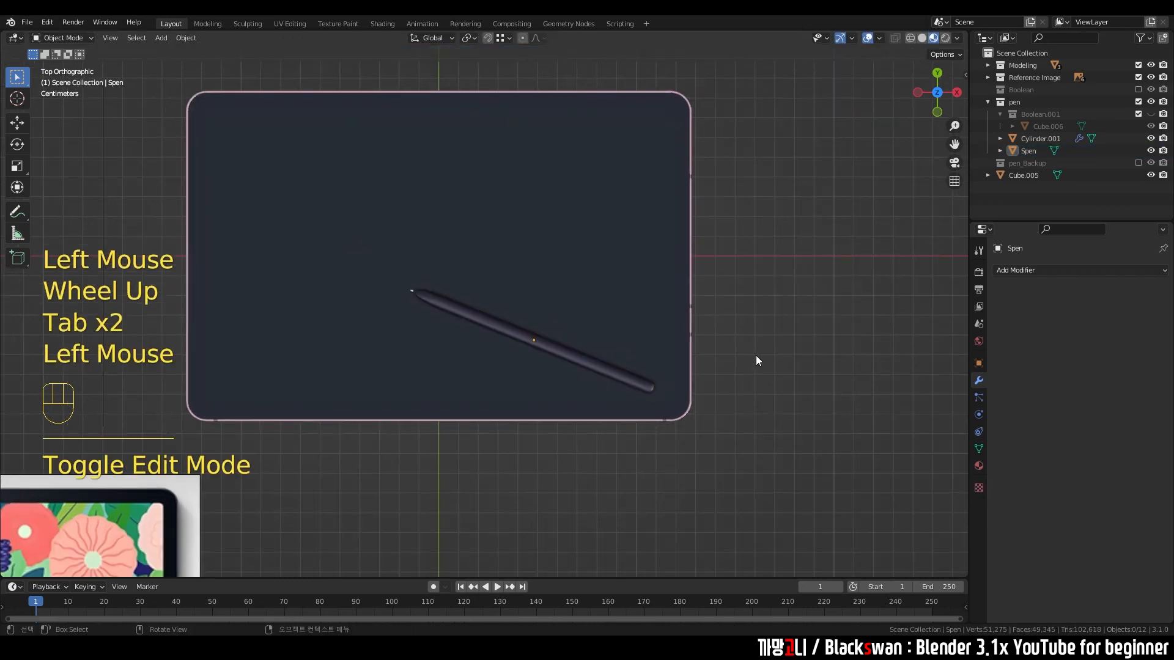
left_click(618, 370)
key("g")
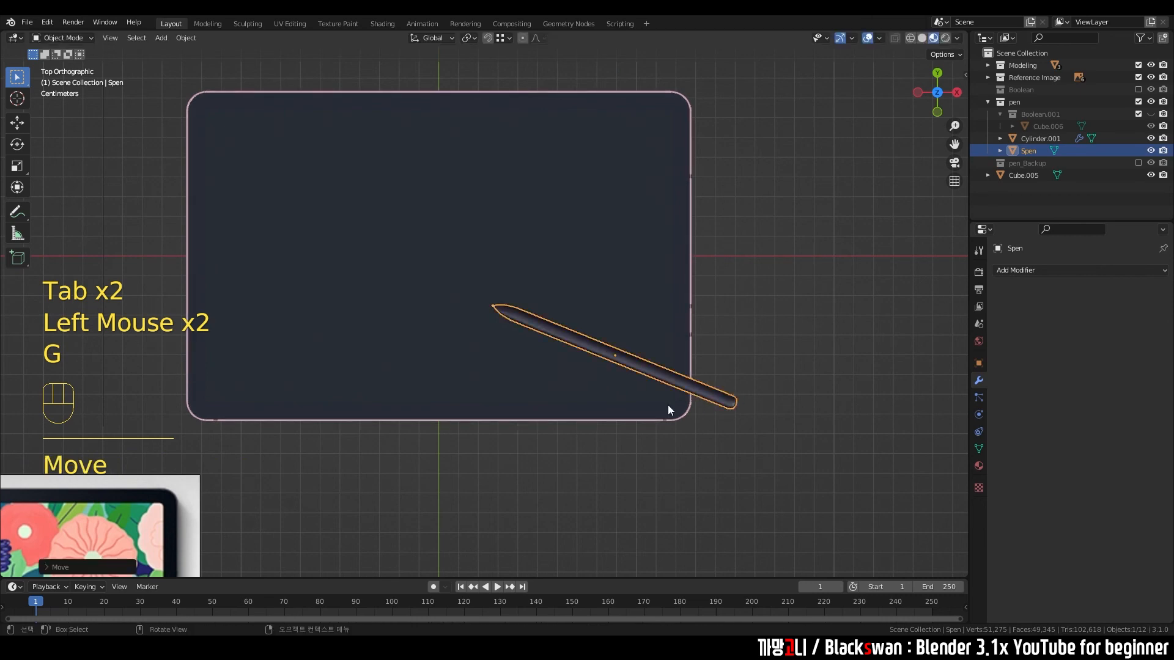
left_click(709, 404)
Step: Examine the placement of Spen on the tablet from several perspective angles, close up and from farther away
middle_click_drag(765, 330, 721, 318, "shift")
middle_click_drag(721, 318, 545, 288)
scroll(600, 355, "up", 3)
middle_click_drag(600, 355, 550, 330, "shift")
middle_click_drag(550, 331, 677, 514)
scroll(552, 376, "down", 2)
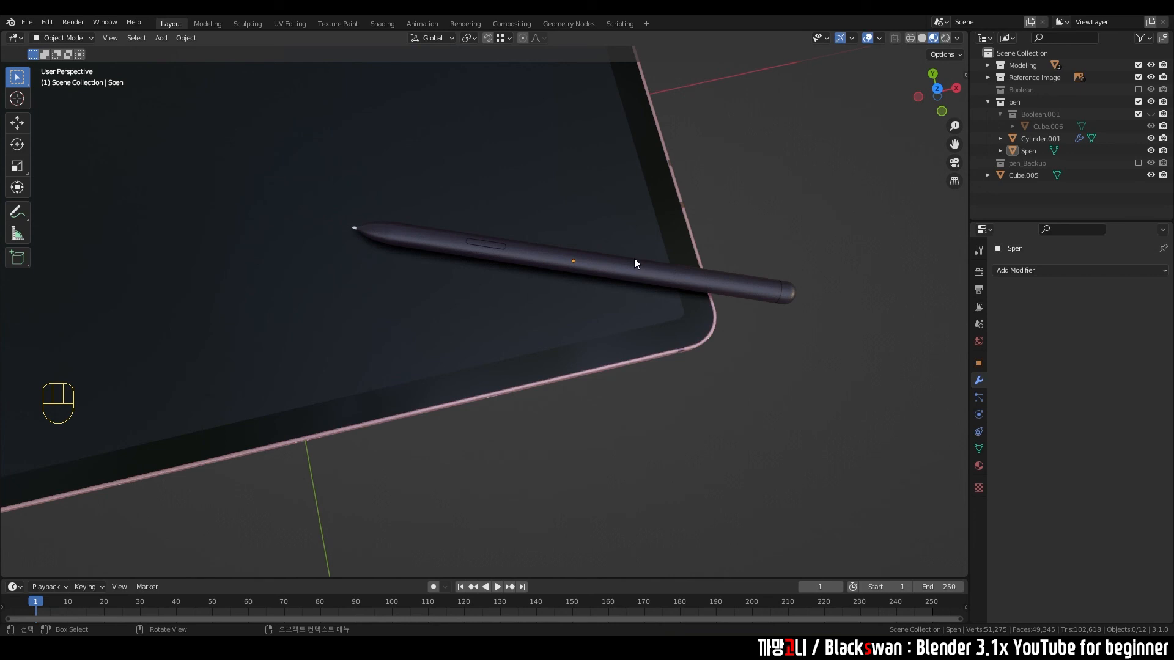
middle_click_drag(758, 253, 723, 194)
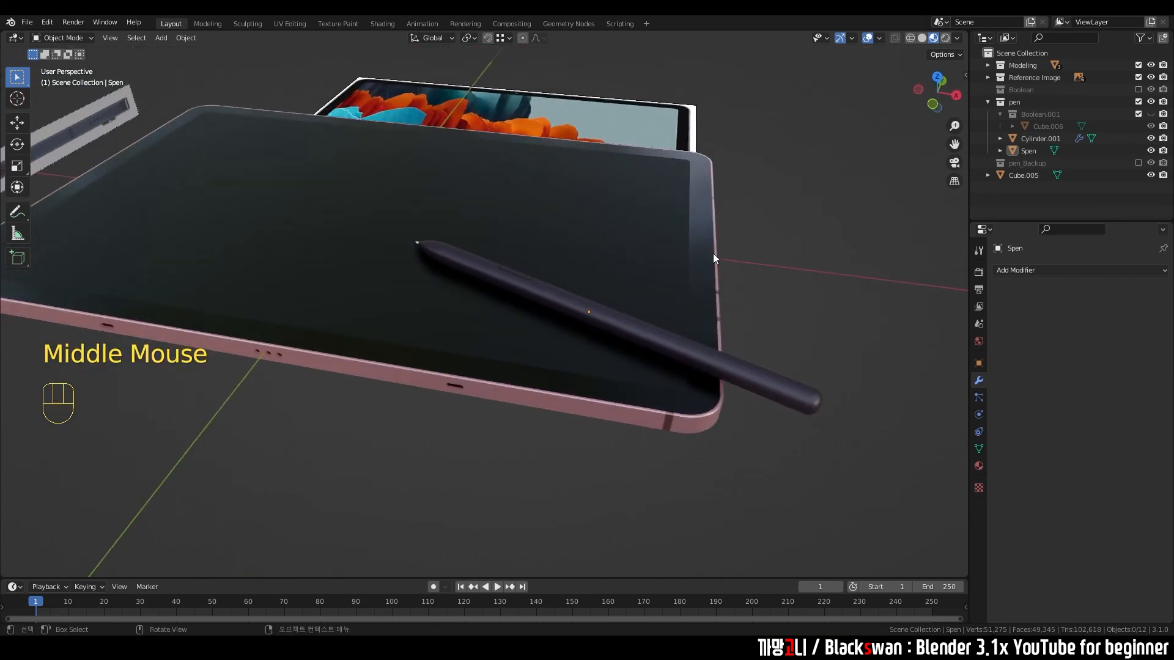
scroll(564, 317, "down", 2)
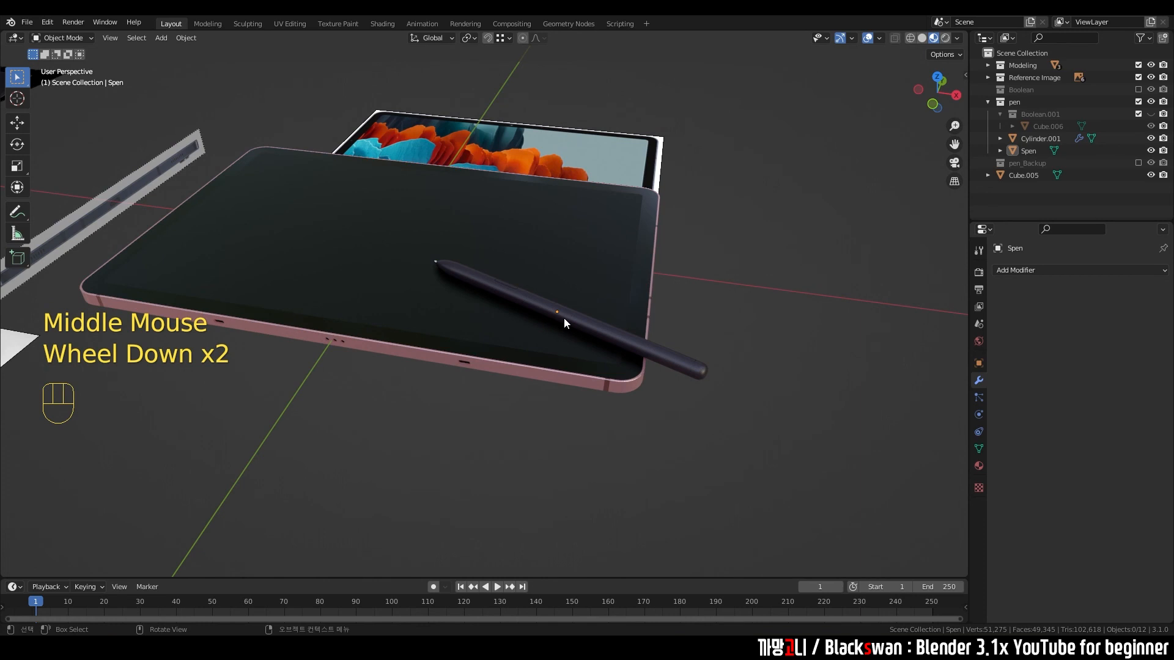